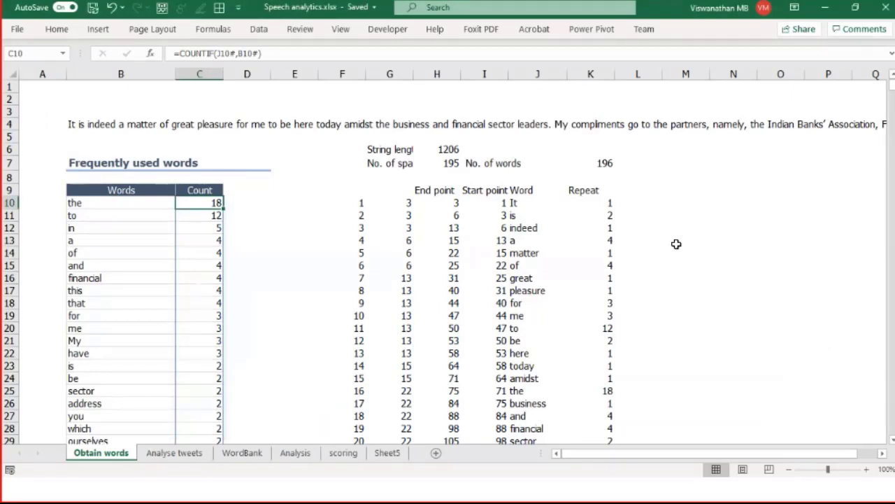
# Examine the full speech text in cell B4 and the formulas in F10 and G10 on the Obtain words sheet.
pyautogui.click(126, 126)
pyautogui.moveTo(124, 120); pyautogui.dragTo(581, 125)
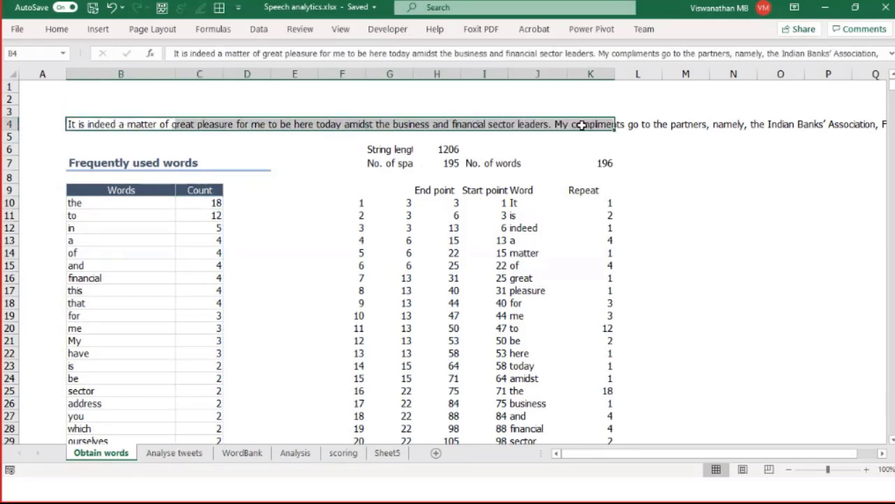
pyautogui.press('F2')
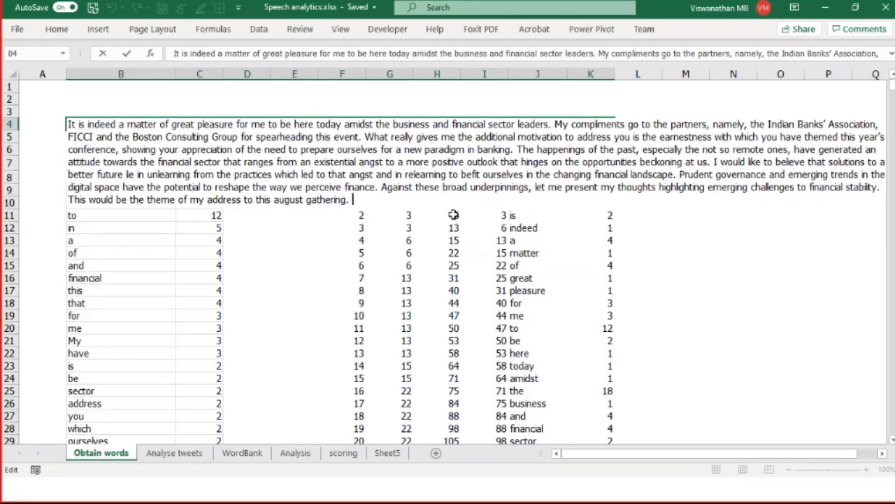
pyautogui.moveTo(720, 202); pyautogui.dragTo(769, 227)
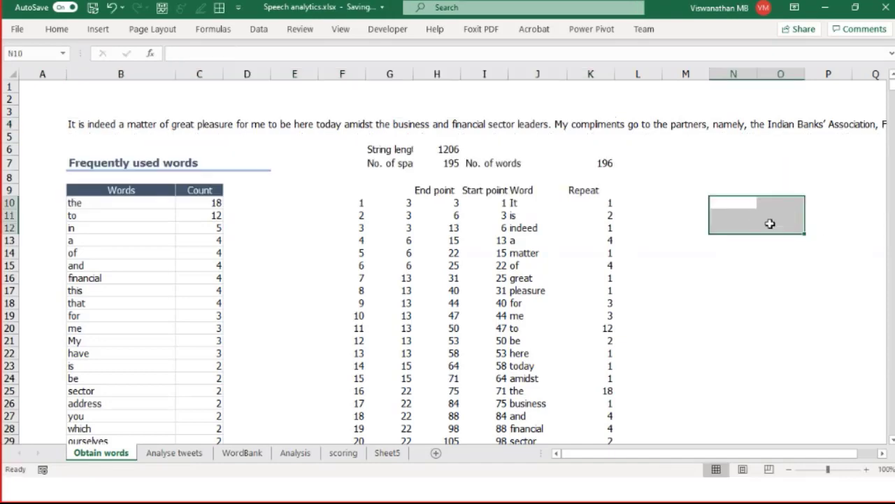
pyautogui.click(125, 125)
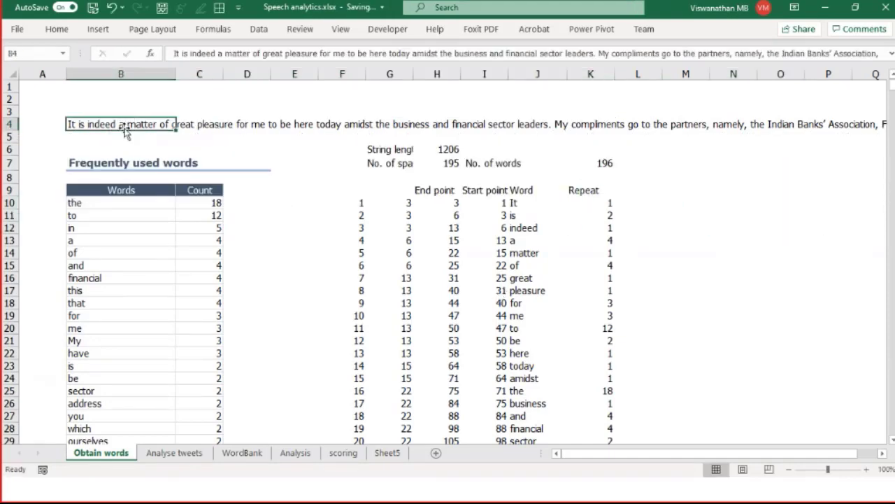
pyautogui.click(363, 203)
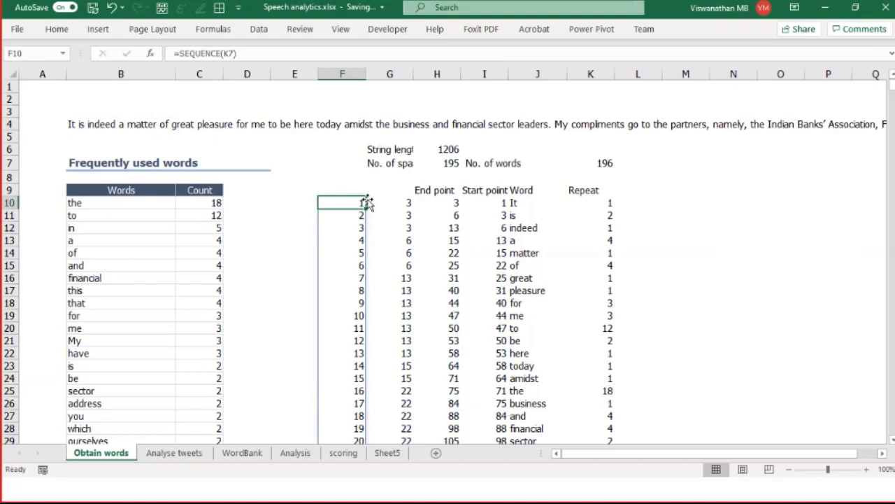
pyautogui.press('Right')
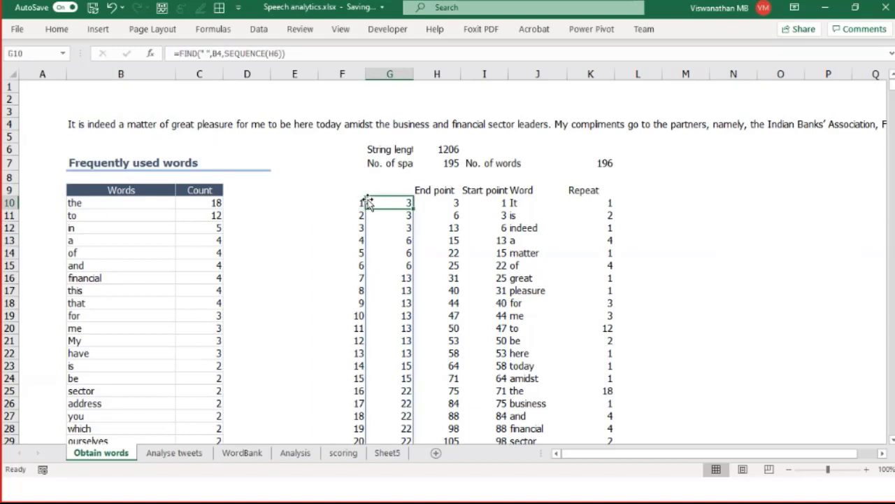
# Switch to the Reserve Bank of India speech page in the browser, copy paragraph 4 and return to the Speech analytics workbook.
pyautogui.click(118, 126)
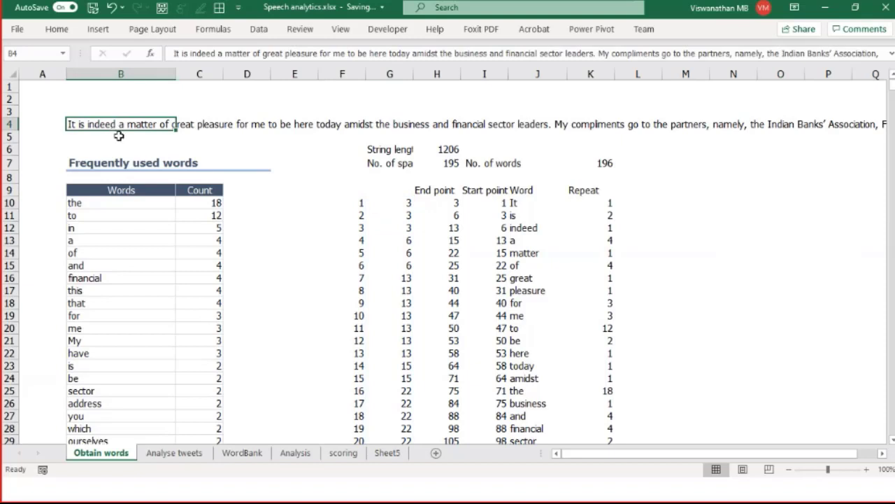
pyautogui.hotkey('alt', 'Tab')
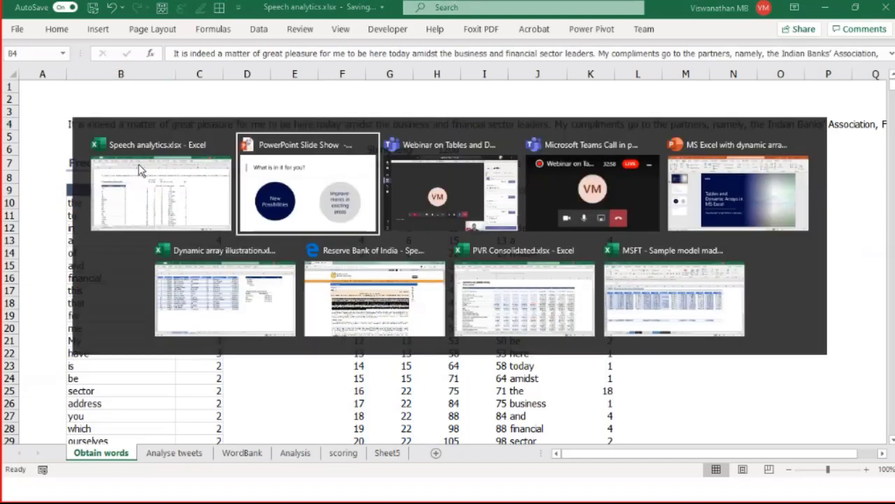
pyautogui.hotkey('alt', 'Tab')
pyautogui.hotkey('alt', 'Tab')
pyautogui.hotkey('alt', 'Tab')
pyautogui.hotkey('alt', 'Tab')
pyautogui.hotkey('alt', 'Tab')
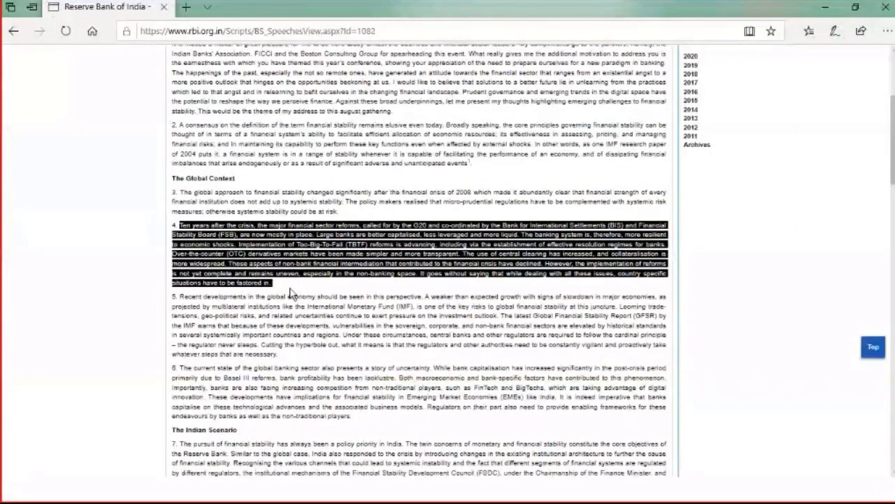
pyautogui.hotkey('alt', 'Tab')
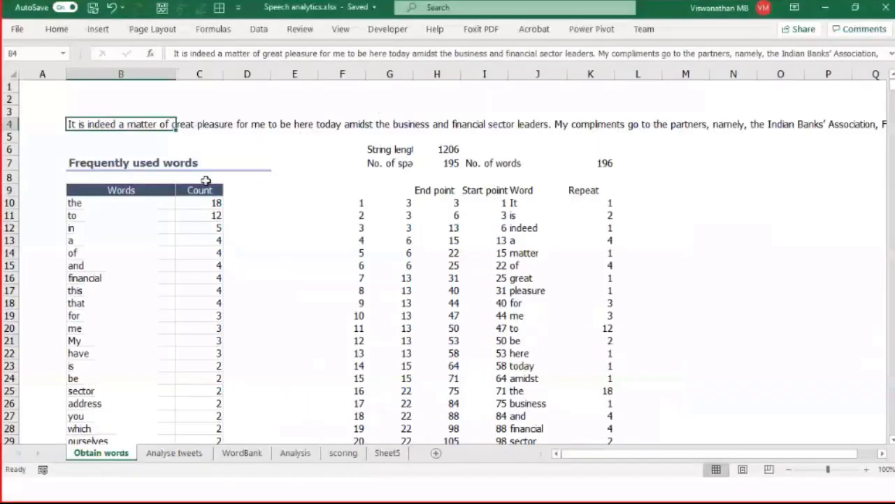
# Replace the speech in cell B4 with the paragraph starting "Ten years after the crisis" and check the recalculated word counts.
pyautogui.press('F2')
pyautogui.hotkey('shift', 'Up')
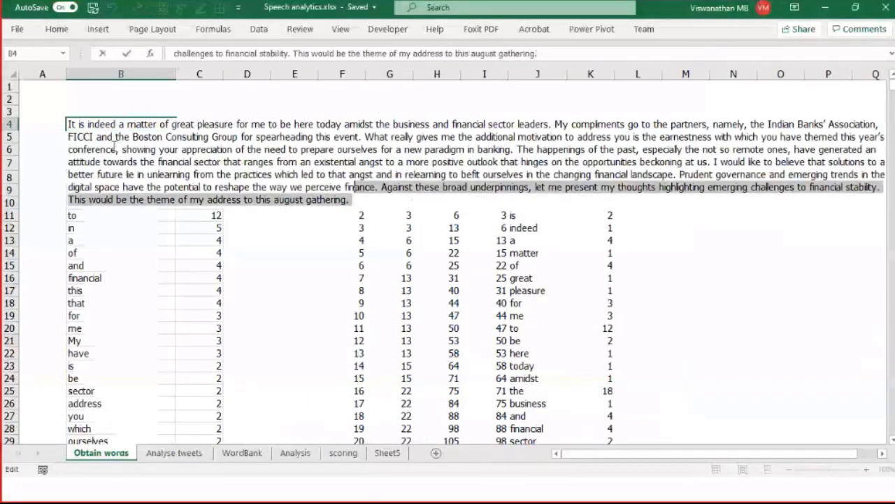
pyautogui.hotkey('ctrl', 'shift', 'Home')
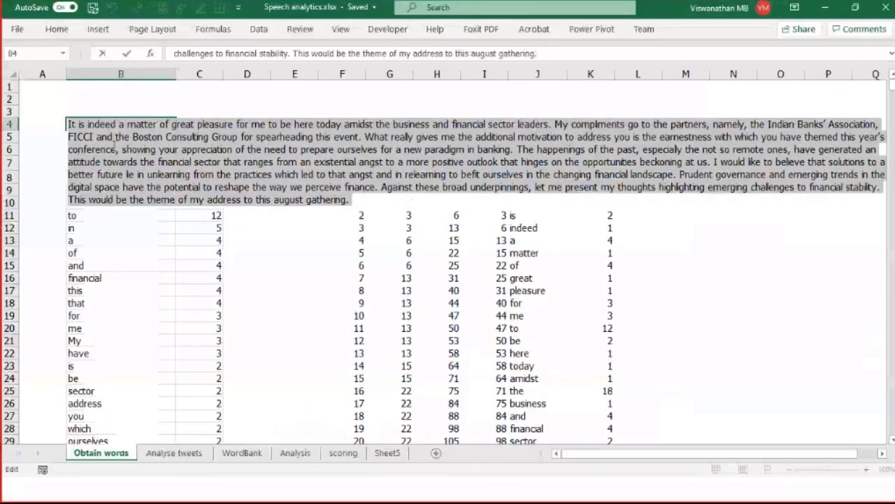
pyautogui.press('Escape')
pyautogui.write('Ten years after the crisis, the major financial sector reforms, called for by the G20 and co-ordinated by the Bank for International Settlements (BIS) and Financial Stability Board (FSB), are now mostly in place. Large banks are better capitalised, less leveraged and more liquid. The banking system is, therefore, more resilient to economic shocks. Implementation of Too-Big-To-Fail (TBTF) reforms is advancing, including via the establishment of effective resolution regimes for banks. Over-the-counter (OTC) derivatives markets have been made simpler and more transparent. The use of central clearing has increased, and collateralisation is more widespread. Those aspects of non-bank financial intermediation that contributed to the financial crisis have declined. However, the implementation of reforms is not yet complete and remains uneven, especially in the non-banking space. It goes without saying that while dealing with all these issues, country specific situations have to be factored in.')
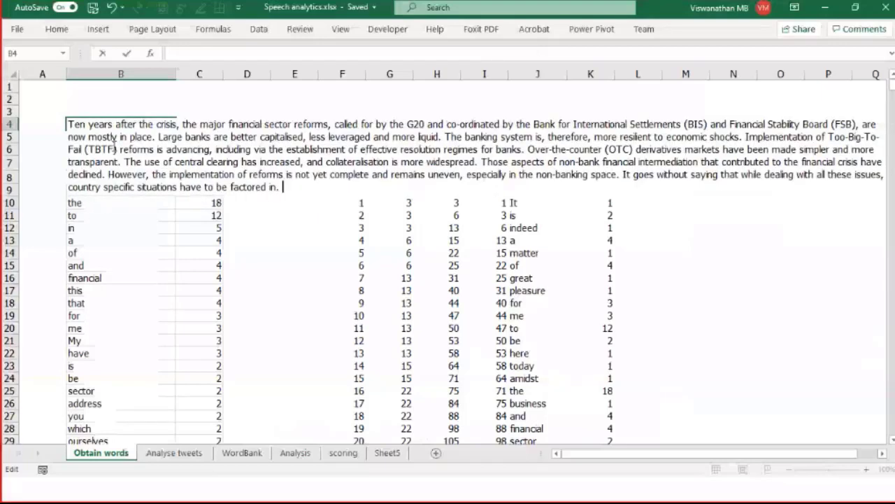
pyautogui.press('Return')
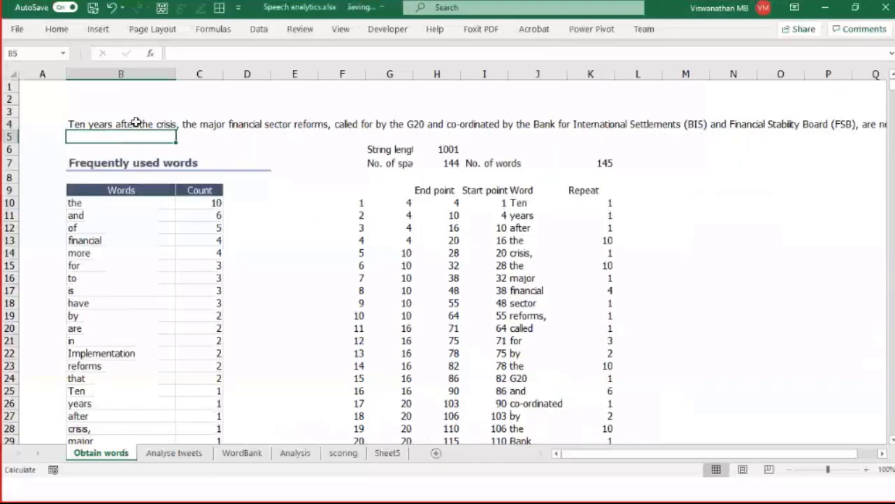
pyautogui.moveTo(214, 204); pyautogui.dragTo(206, 314)
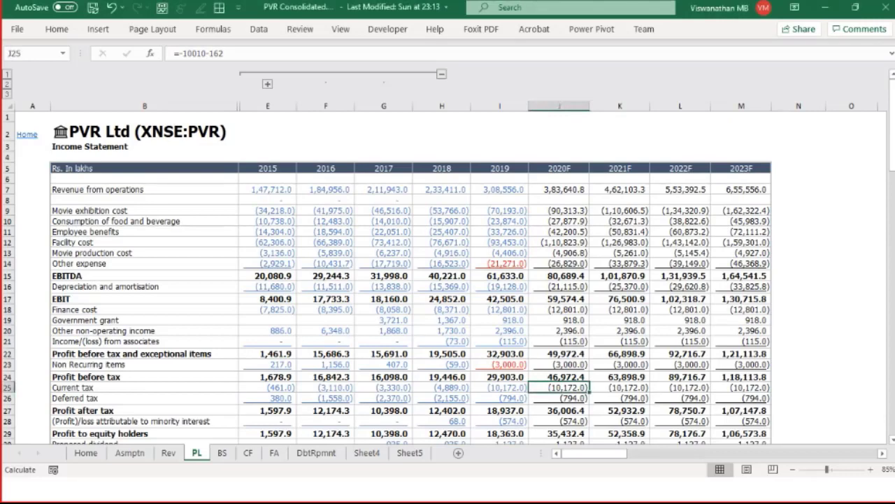
# On the PL sheet of the PVR Consolidated workbook, link the 2020F revenue from operations to the 2019 total revenue with =Rev!I10.
pyautogui.press('Up')
pyautogui.press('Up')
pyautogui.press('Up')
pyautogui.press('Up')
pyautogui.press('Up')
pyautogui.press('Up')
pyautogui.press('Up')
pyautogui.press('Up')
pyautogui.press('Up')
pyautogui.press('Up')
pyautogui.press('Up')
pyautogui.press('Up')
pyautogui.press('Up')
pyautogui.press('Up')
pyautogui.press('Up')
pyautogui.press('Up')
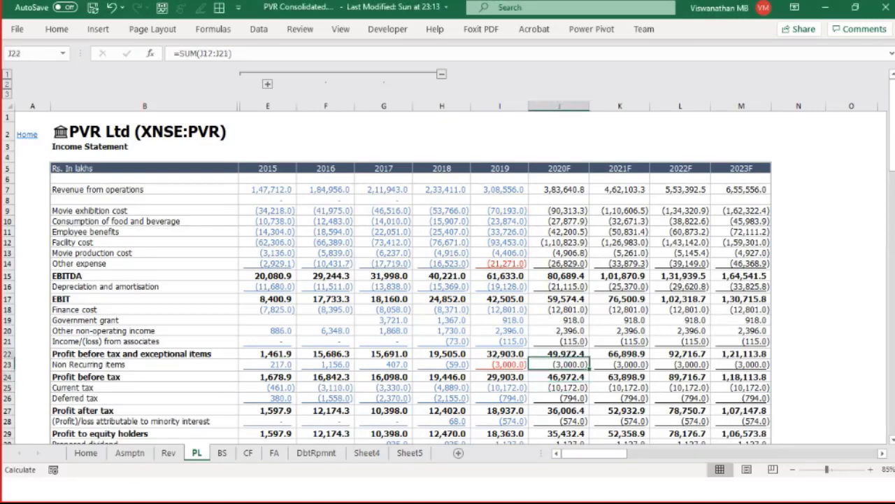
pyautogui.press('Up')
pyautogui.press('Up')
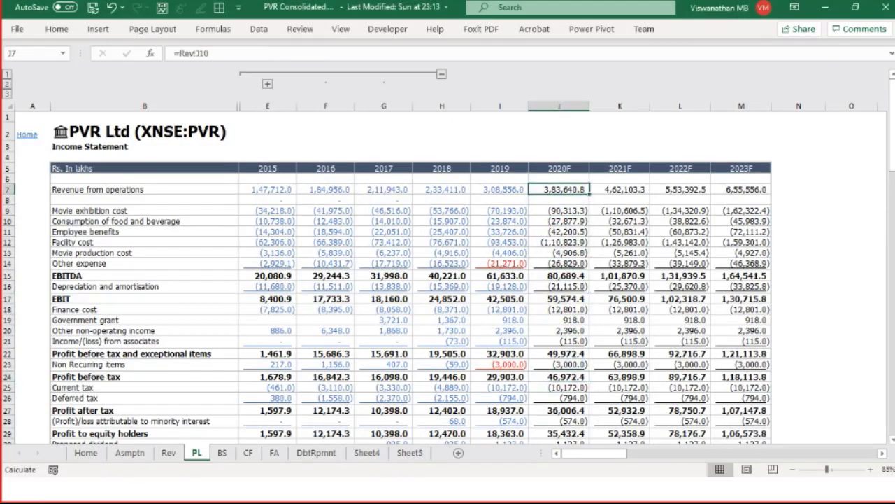
pyautogui.write('=')
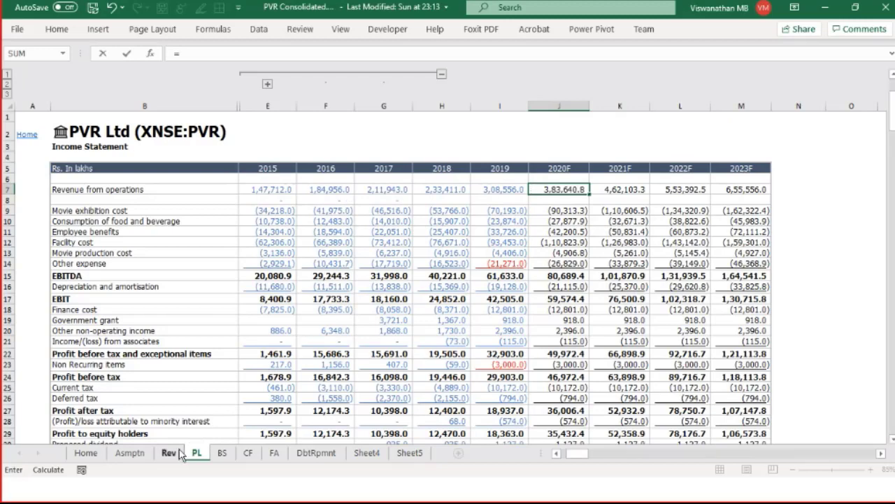
pyautogui.click(169, 454)
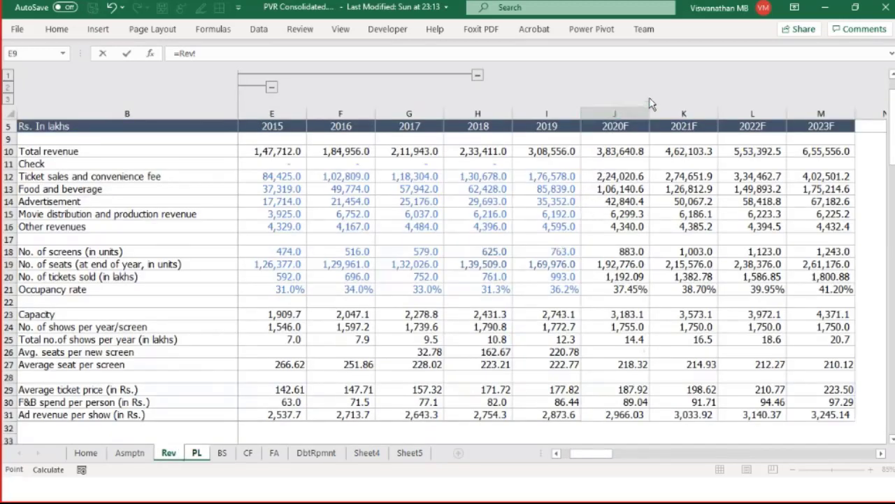
pyautogui.click(609, 151)
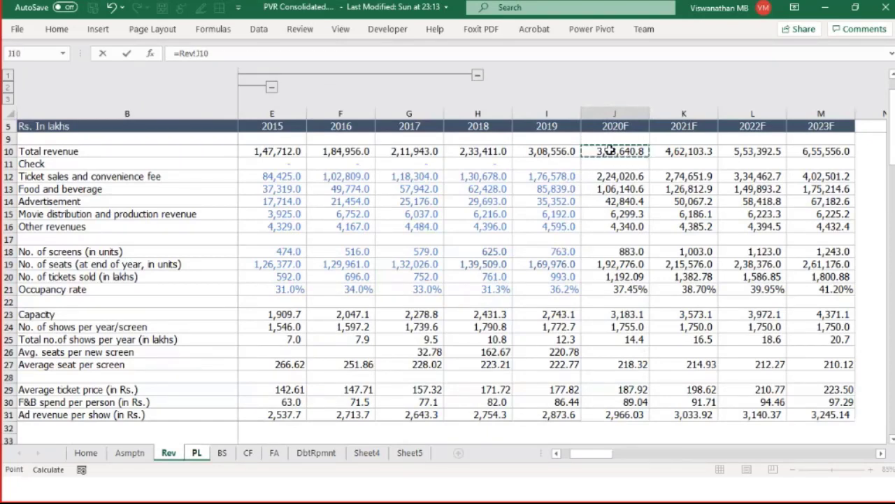
pyautogui.click(568, 151)
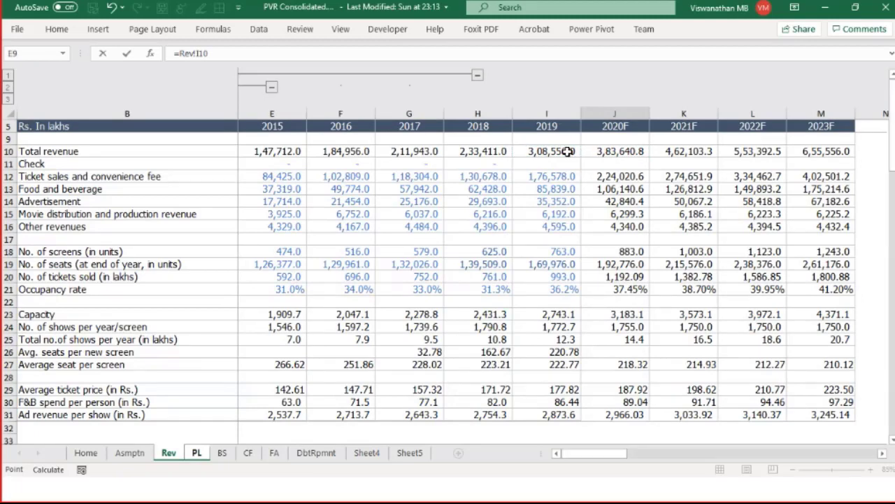
pyautogui.press('Return')
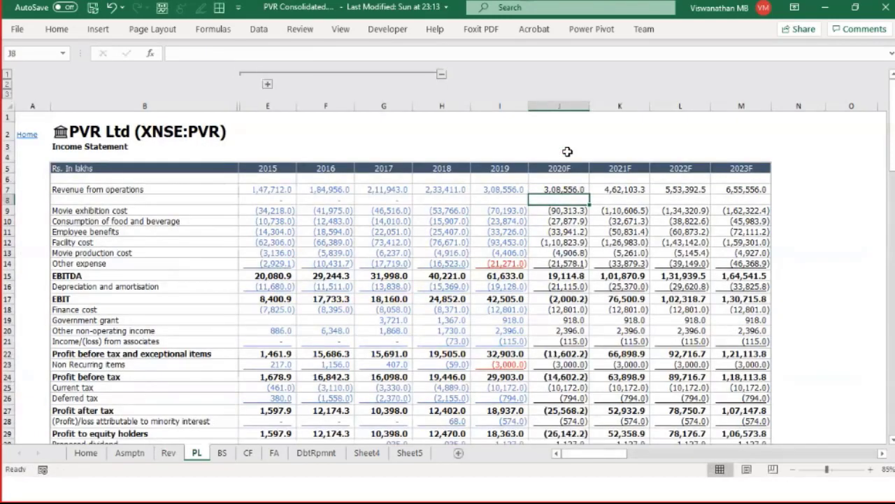
# Review the formula in the 2020F revenue cell and undo its last change.
pyautogui.press('Up')
pyautogui.press('F2')
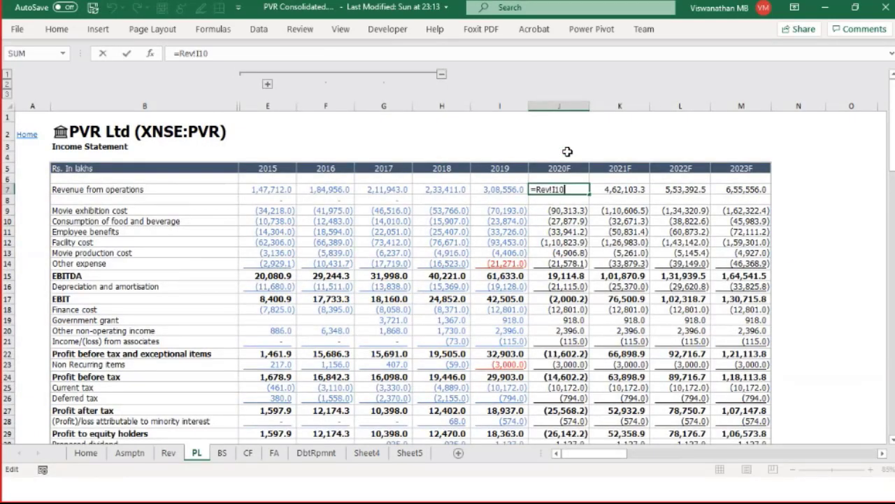
pyautogui.press('Escape')
pyautogui.hotkey('ctrl', 'z')
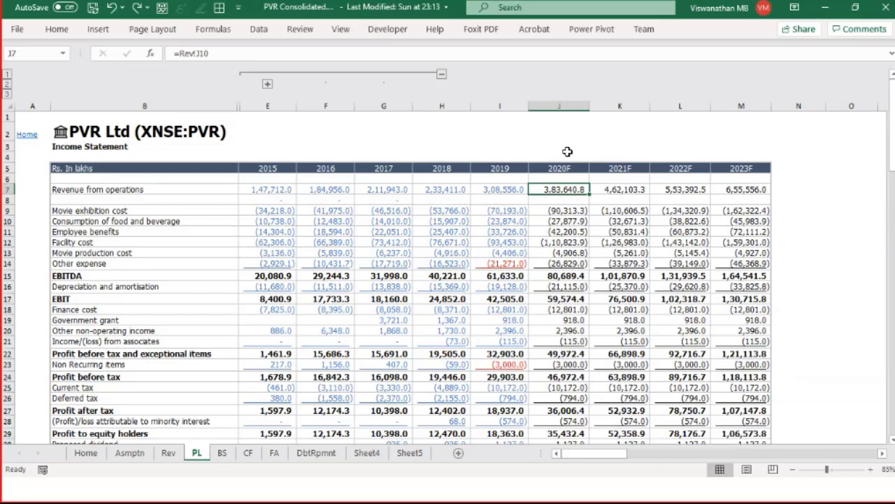
# Check the 2019 revenue and the 2020F year header, and set the last reported year on the Home sheet to 2020.
pyautogui.click(525, 191)
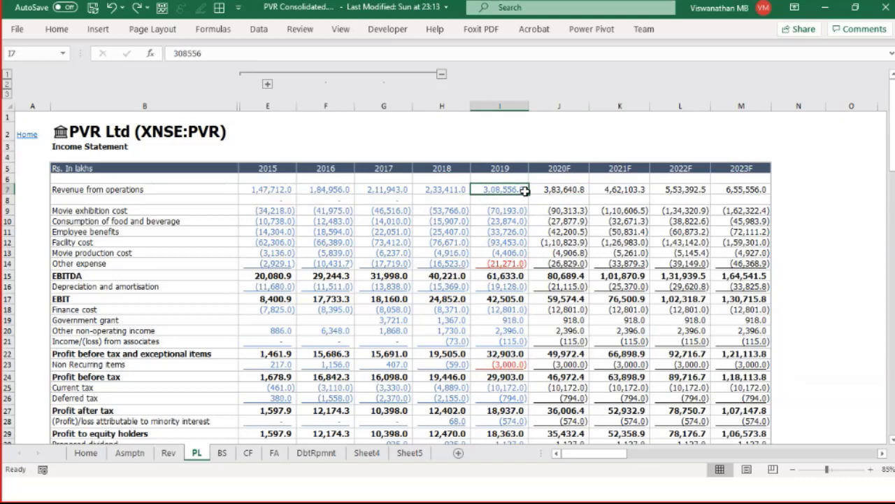
pyautogui.click(563, 171)
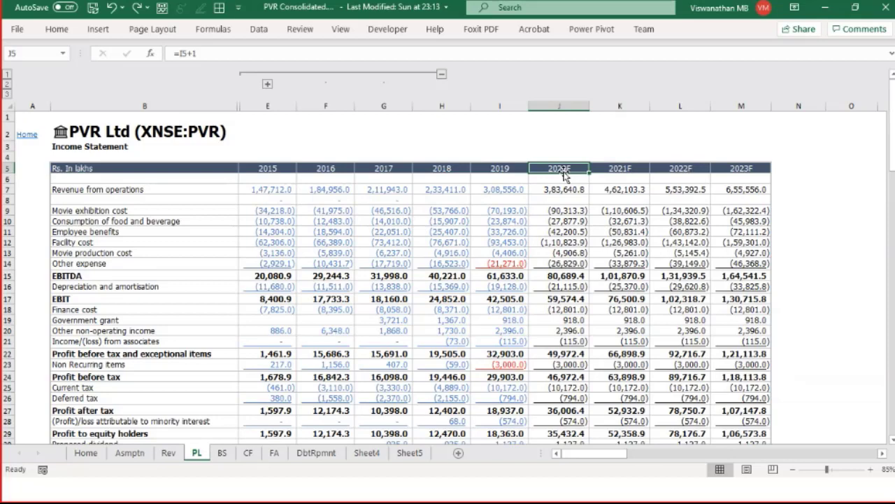
pyautogui.click(86, 452)
pyautogui.click(328, 192)
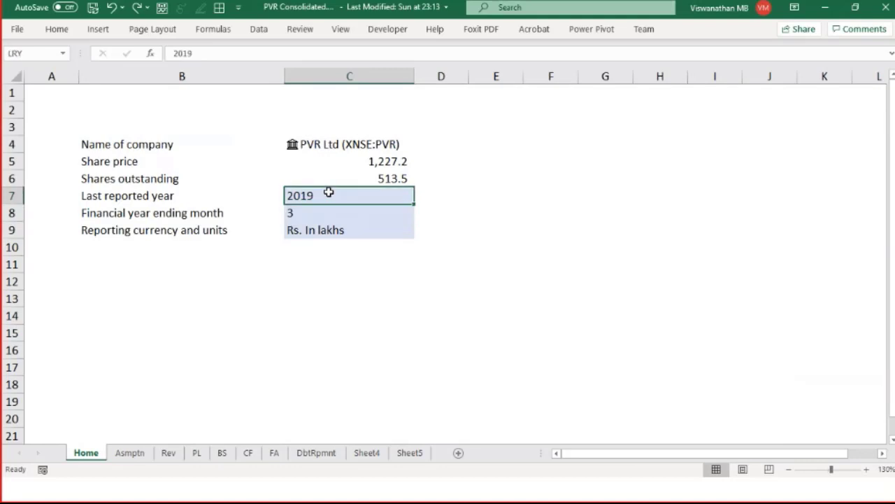
pyautogui.write('2020')
pyautogui.press('Return')
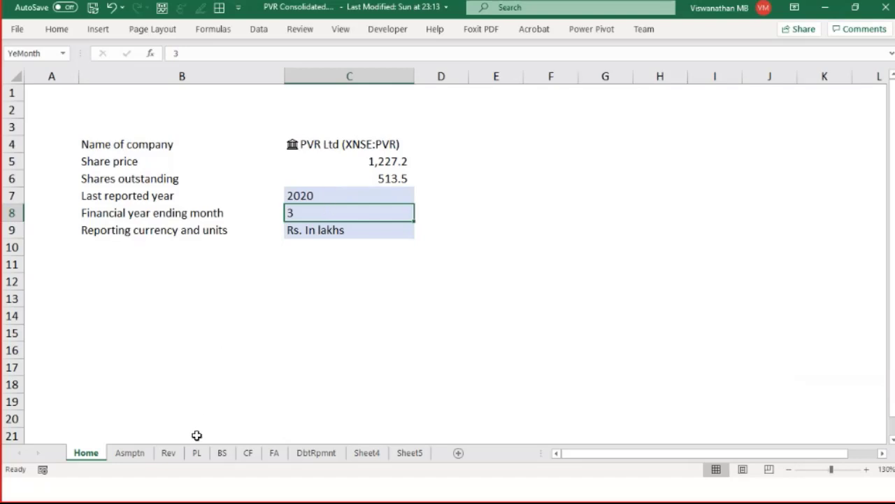
# Check the year headers on the Rev sheet and clear the 2020 column on the PL sheet from revenue from operations down to EPS.
pyautogui.click(179, 455)
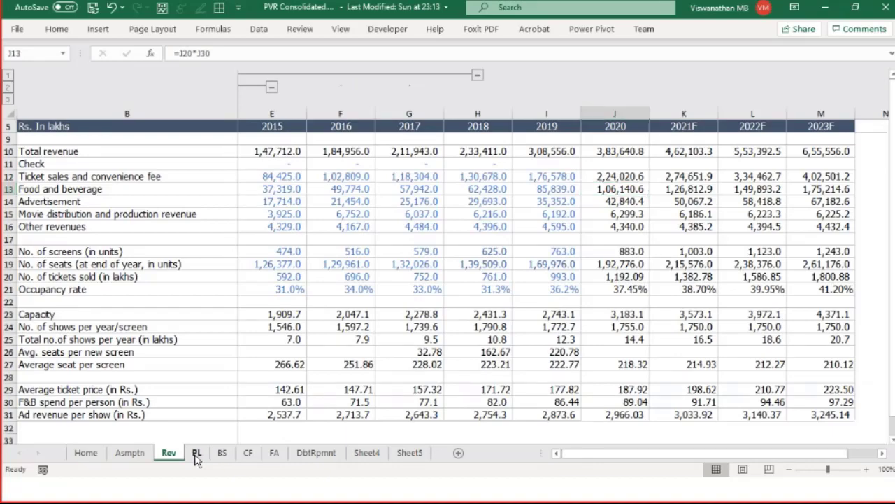
pyautogui.click(196, 455)
pyautogui.hotkey('shift', 'Down')
pyautogui.hotkey('shift', 'Down')
pyautogui.hotkey('shift', 'Down')
pyautogui.hotkey('shift', 'Down')
pyautogui.hotkey('shift', 'Down')
pyautogui.hotkey('shift', 'Down')
pyautogui.hotkey('shift', 'Down')
pyautogui.hotkey('shift', 'Down')
pyautogui.hotkey('shift', 'Down')
pyautogui.hotkey('shift', 'Down')
pyautogui.hotkey('shift', 'Down')
pyautogui.hotkey('shift', 'Down')
pyautogui.hotkey('shift', 'Down')
pyautogui.hotkey('shift', 'Down')
pyautogui.hotkey('shift', 'Down')
pyautogui.hotkey('shift', 'Down')
pyautogui.hotkey('shift', 'Down')
pyautogui.hotkey('shift', 'Down')
pyautogui.hotkey('shift', 'Down')
pyautogui.hotkey('shift', 'Down')
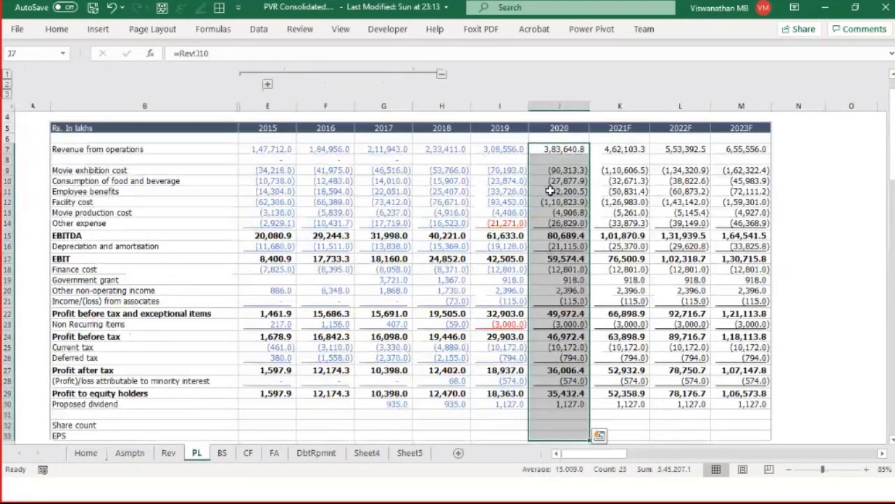
pyautogui.press('Delete')
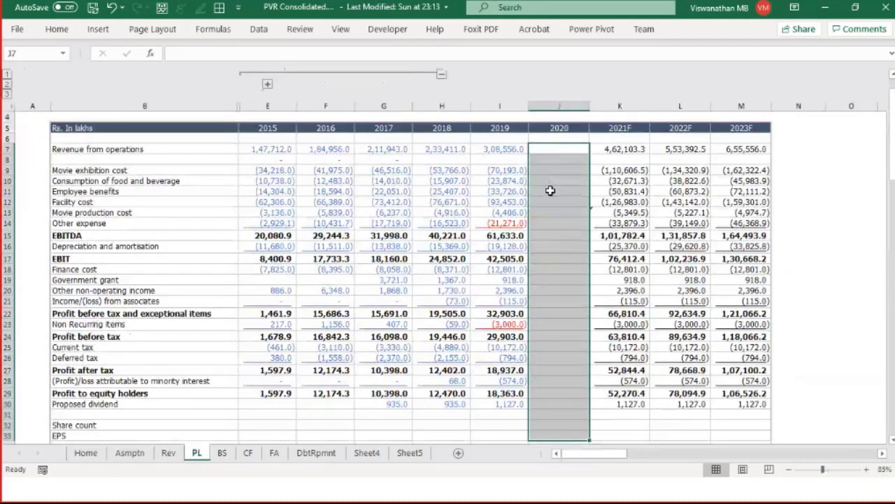
# Examine the 2020 column between revenue and EBITDA on the PL sheet, and inspect the 2019 EBITDA formula.
pyautogui.press('Up')
pyautogui.press('Down')
pyautogui.press('Down')
pyautogui.press('Down')
pyautogui.press('Down')
pyautogui.press('Down')
pyautogui.press('Down')
pyautogui.press('Down')
pyautogui.press('Down')
pyautogui.press('Down')
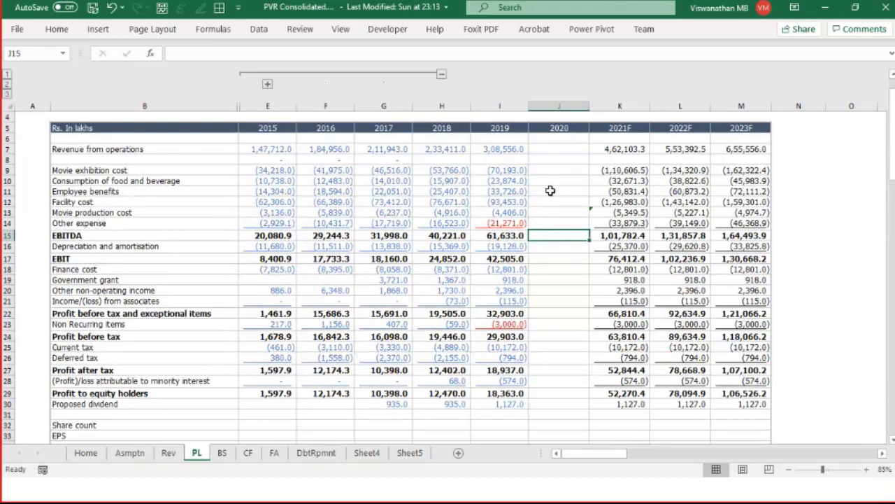
pyautogui.press('Up')
pyautogui.press('Up')
pyautogui.press('Up')
pyautogui.press('Up')
pyautogui.press('Up')
pyautogui.press('Up')
pyautogui.press('Up')
pyautogui.press('Up')
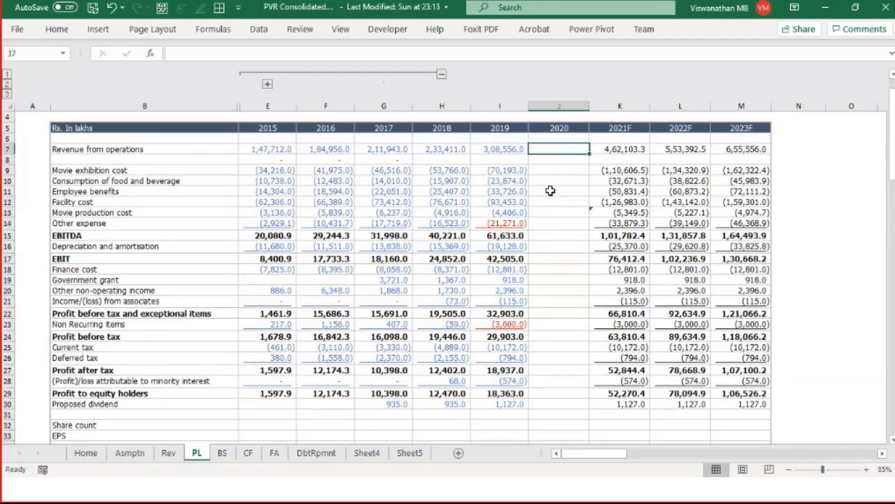
pyautogui.press('Down')
pyautogui.press('Down')
pyautogui.press('Down')
pyautogui.press('Down')
pyautogui.press('Down')
pyautogui.press('Down')
pyautogui.press('Down')
pyautogui.press('Down')
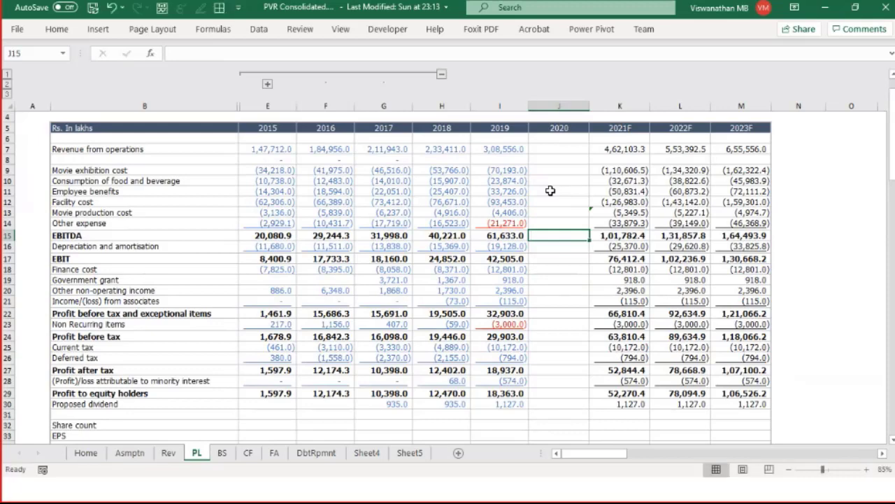
pyautogui.press('Left')
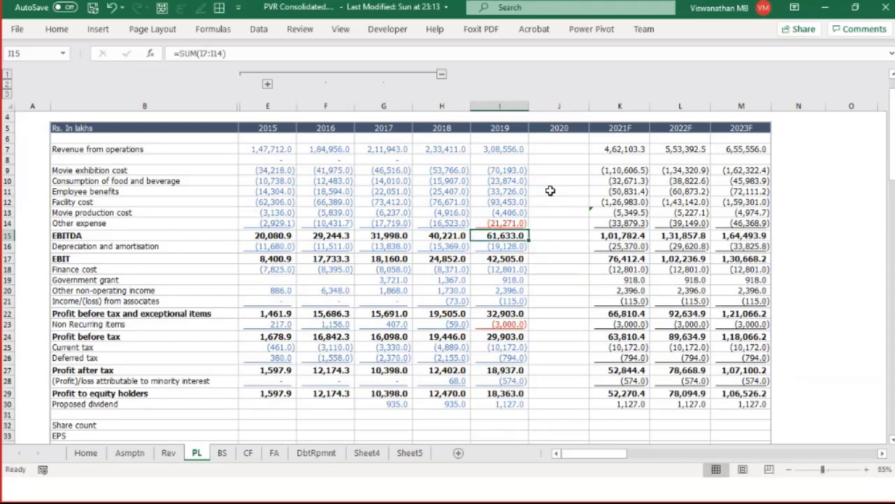
# Undo the clearing of the 2020 column on the PL sheet.
pyautogui.press('Right')
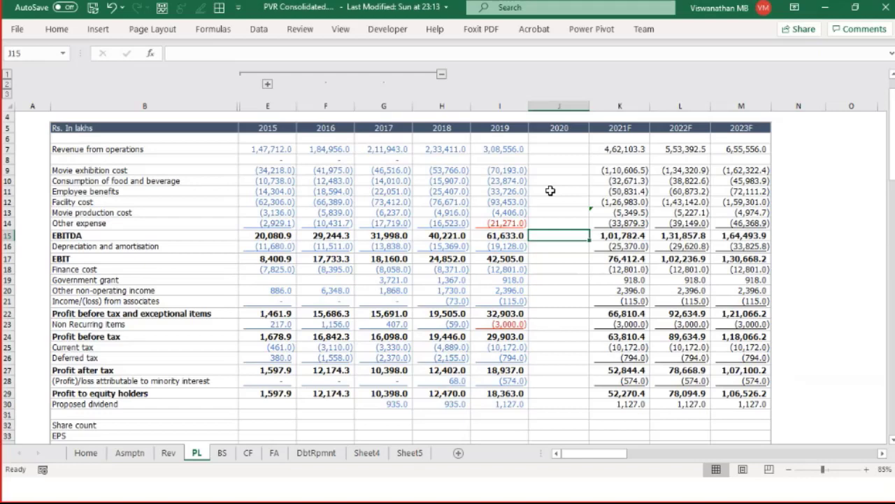
pyautogui.hotkey('ctrl', 'z')
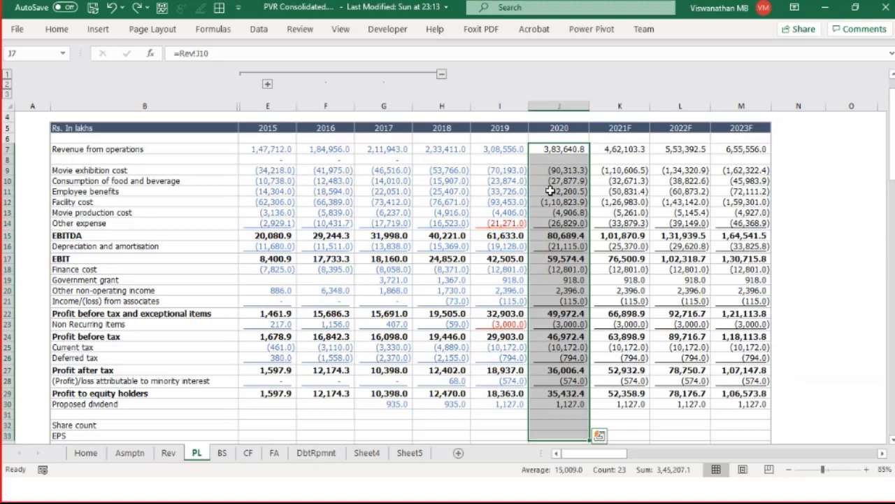
# Switch to the MSFT sample model workbook made with dynamic arrays.
pyautogui.hotkey('alt', 'Tab')
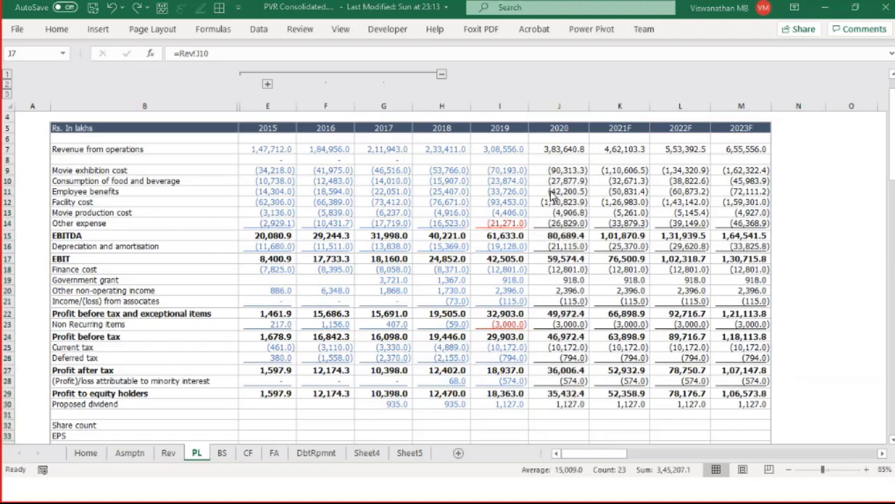
pyautogui.hotkey('alt', 'Tab')
pyautogui.hotkey('alt', 'Tab')
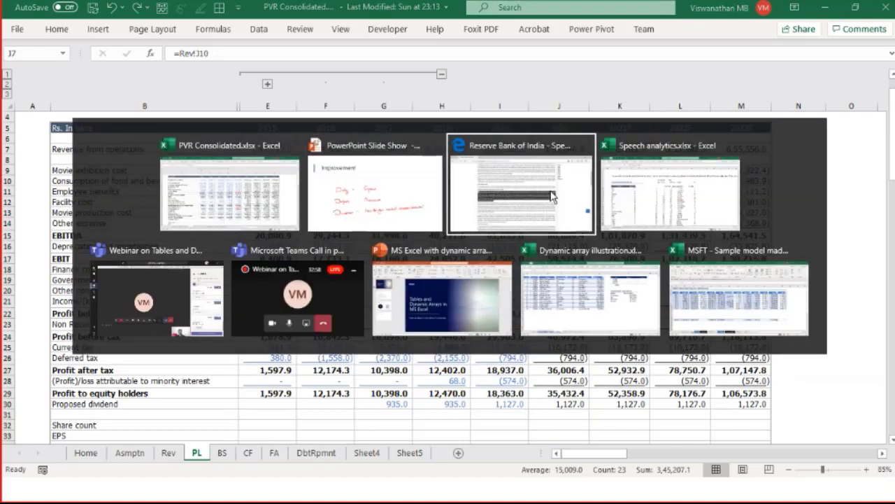
pyautogui.hotkey('alt', 'Tab')
pyautogui.hotkey('alt', 'Tab')
pyautogui.hotkey('alt', 'Tab')
pyautogui.hotkey('alt', 'Tab')
pyautogui.hotkey('alt', 'Tab')
pyautogui.hotkey('alt', 'Tab')
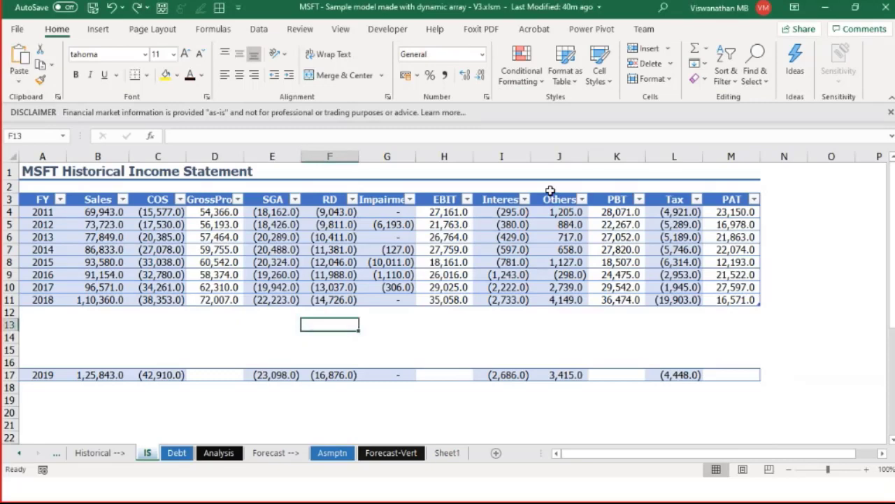
# Check the last year in the historical income statement table on the IS sheet, and view the Forecast-Vert sheet.
pyautogui.press('Up')
pyautogui.press('Left')
pyautogui.hotkey('ctrl', 'Left')
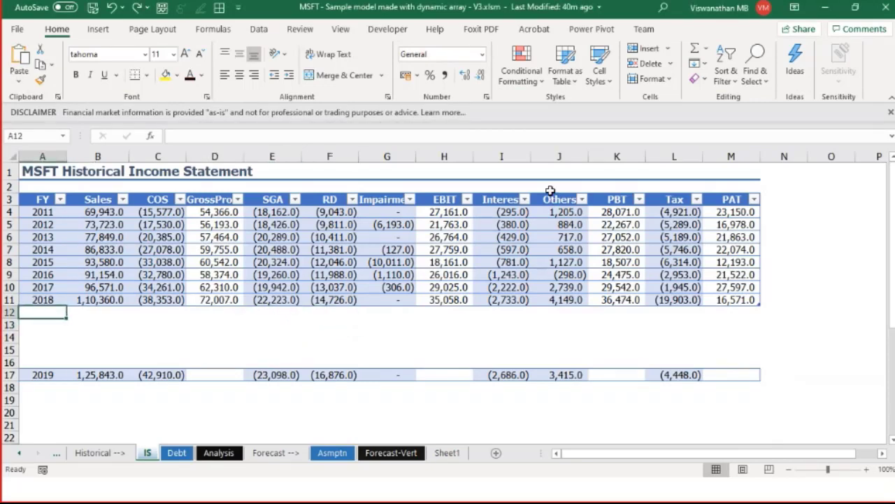
pyautogui.press('Up')
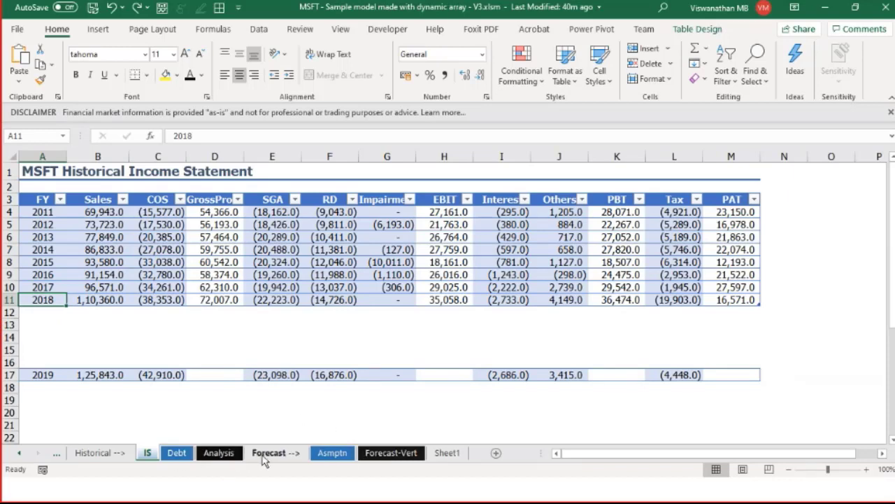
pyautogui.click(414, 453)
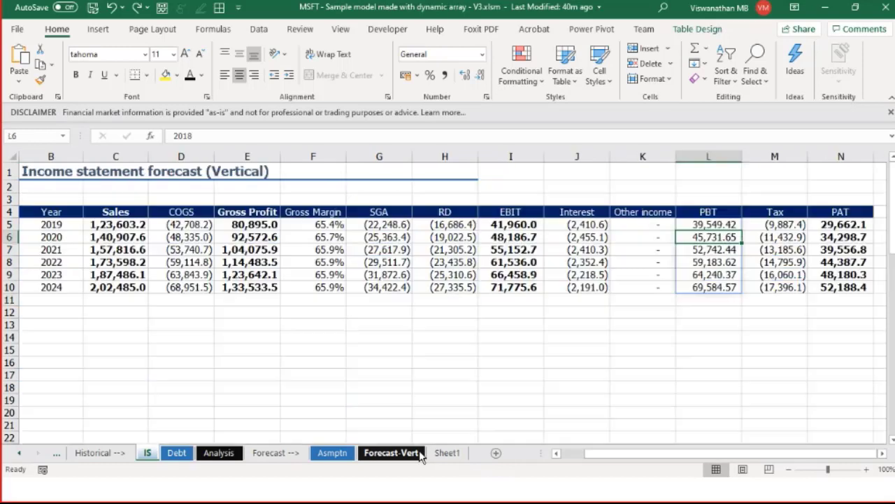
# Copy the 2019 figures from row 17 of the IS sheet into row 12, directly below the historical income statement table.
pyautogui.click(147, 453)
pyautogui.press('Down')
pyautogui.press('Down')
pyautogui.press('Down')
pyautogui.press('Down')
pyautogui.press('Down')
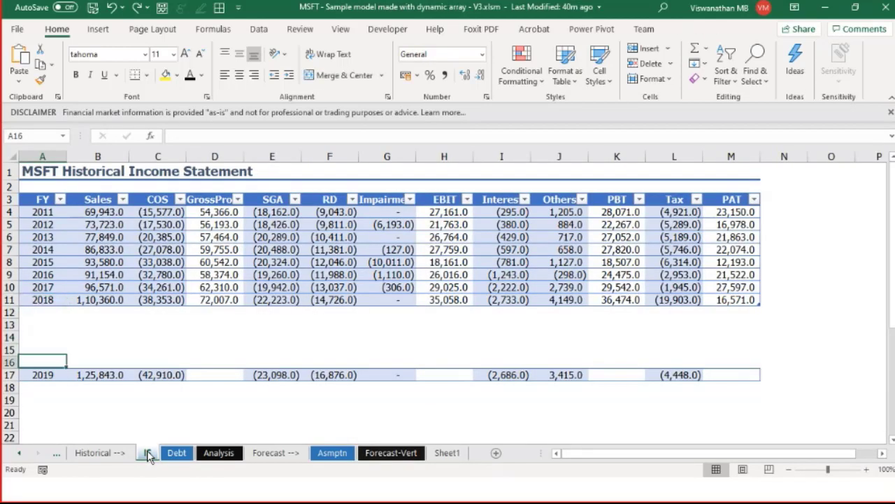
pyautogui.hotkey('shift', 'Right')
pyautogui.hotkey('shift', 'Right')
pyautogui.hotkey('shift', 'Right')
pyautogui.hotkey('shift', 'Right')
pyautogui.hotkey('shift', 'Right')
pyautogui.hotkey('shift', 'Right')
pyautogui.hotkey('shift', 'Right')
pyautogui.hotkey('shift', 'Right')
pyautogui.hotkey('shift', 'Right')
pyautogui.hotkey('shift', 'Right')
pyautogui.hotkey('shift', 'Right')
pyautogui.hotkey('shift', 'Right')
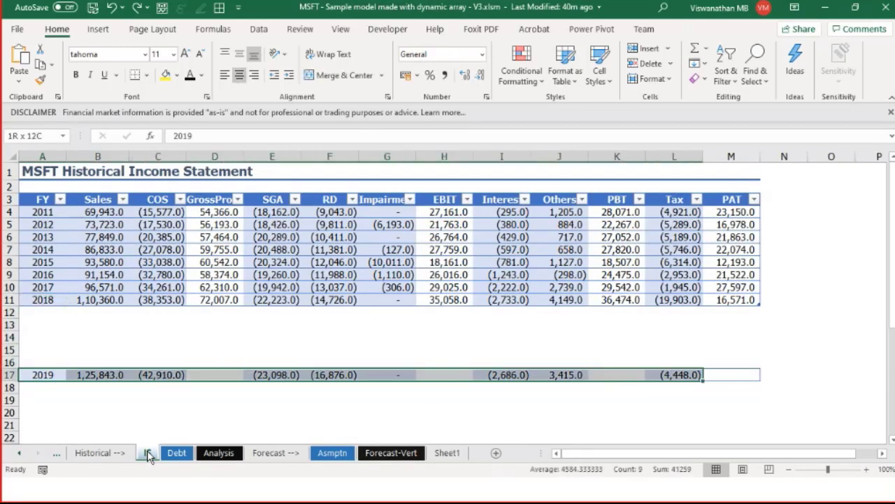
pyautogui.hotkey('ctrl', 'x')
pyautogui.press('Up')
pyautogui.press('Up')
pyautogui.press('Up')
pyautogui.press('Up')
pyautogui.press('Up')
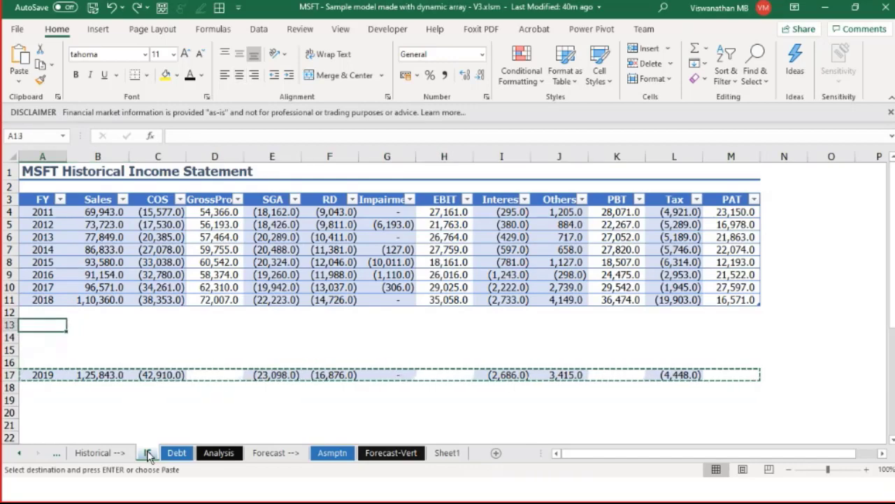
pyautogui.hotkey('shift', 'Right')
pyautogui.hotkey('shift', 'Right')
pyautogui.hotkey('shift', 'Right')
pyautogui.hotkey('shift', 'Right')
pyautogui.hotkey('shift', 'Right')
pyautogui.hotkey('shift', 'Right')
pyautogui.hotkey('shift', 'Right')
pyautogui.hotkey('shift', 'Right')
pyautogui.hotkey('shift', 'Right')
pyautogui.hotkey('shift', 'Right')
pyautogui.hotkey('shift', 'Right')
pyautogui.hotkey('shift', 'Right')
pyautogui.hotkey('ctrl', 'v')
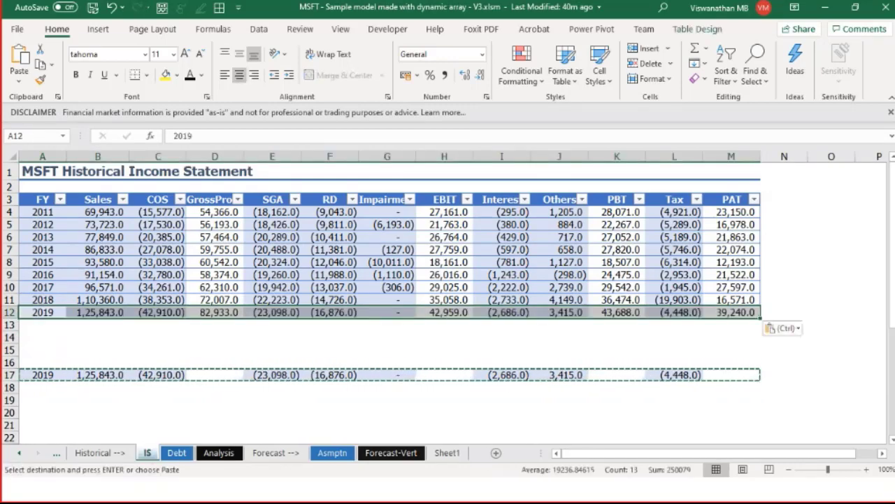
# Review the updated years on the Forecast-Vert sheet, and inspect the year header and sales formulas on the Output sheet.
pyautogui.click(386, 455)
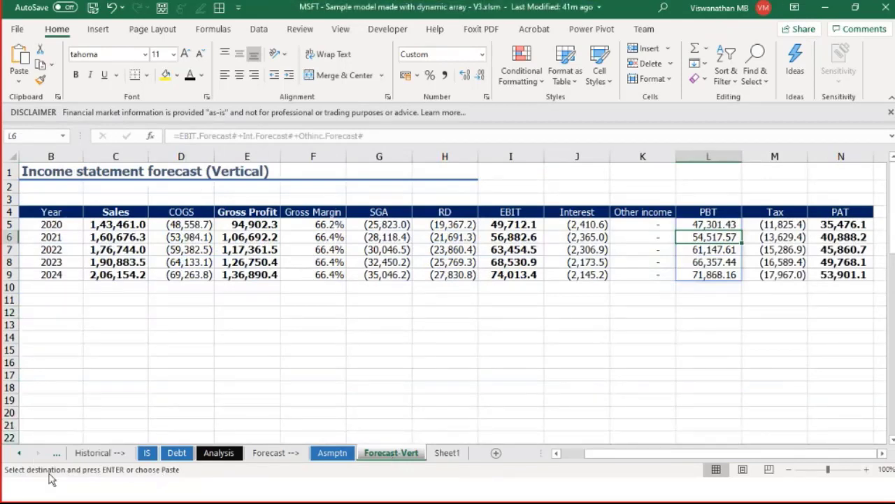
pyautogui.click(24, 456)
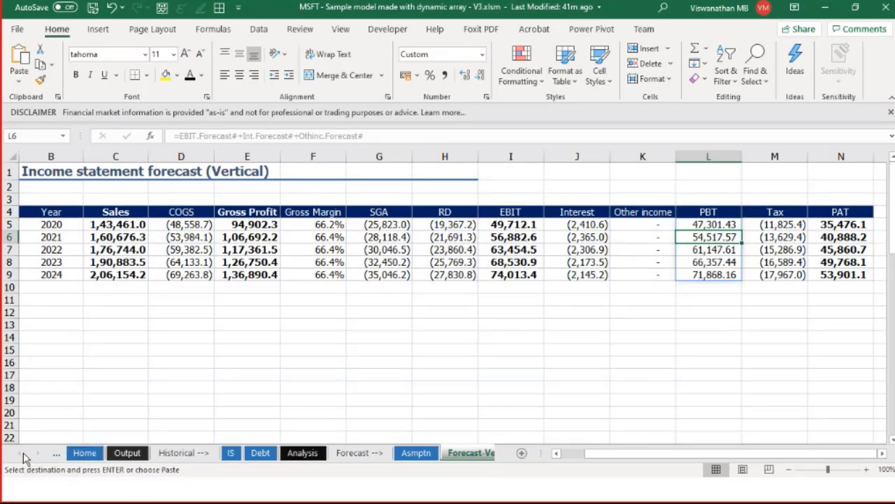
pyautogui.click(121, 454)
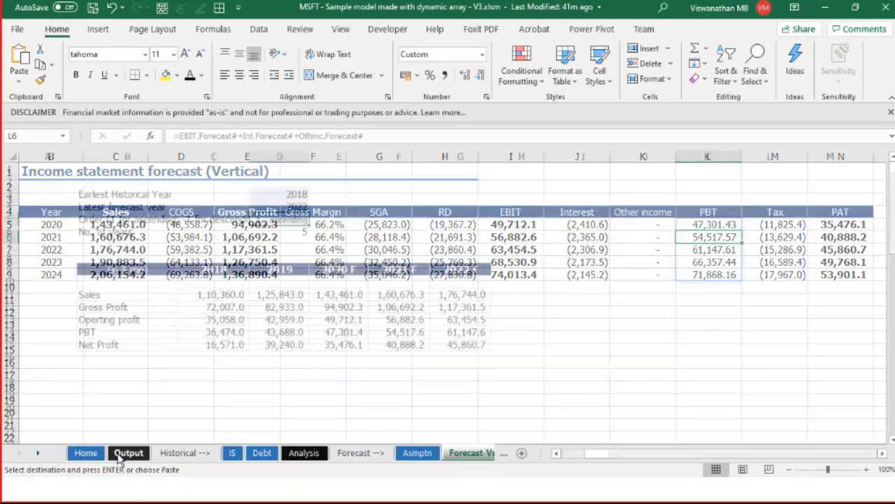
pyautogui.click(294, 268)
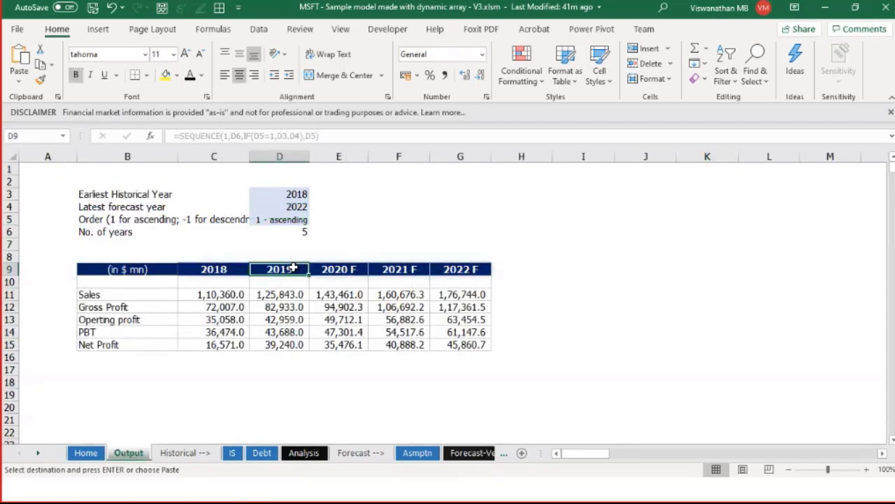
pyautogui.press('Down')
pyautogui.press('Down')
pyautogui.press('Escape')
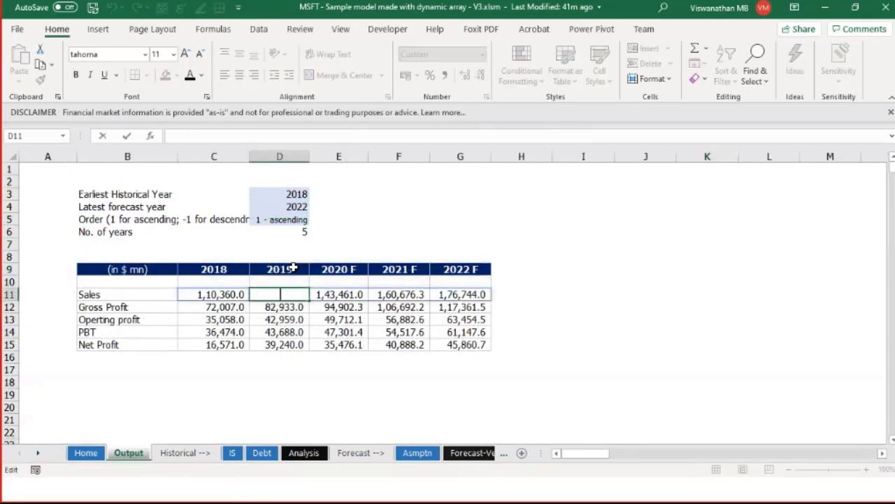
pyautogui.press('Right')
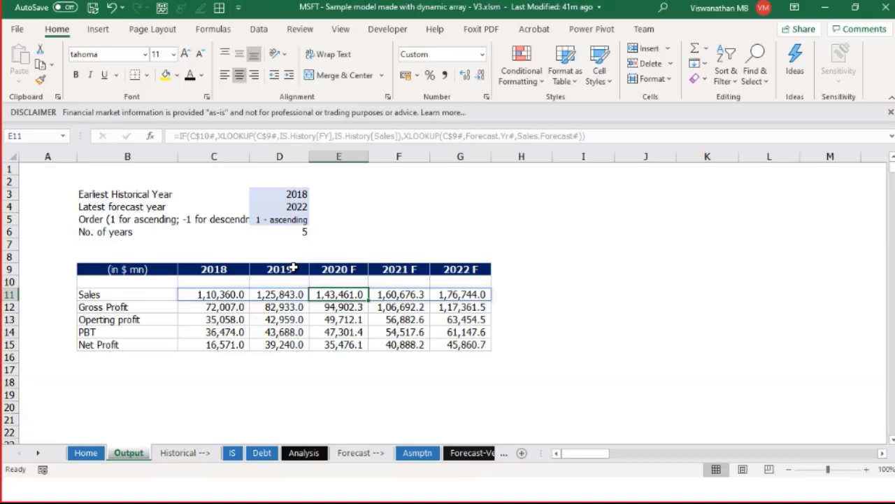
pyautogui.press('Down')
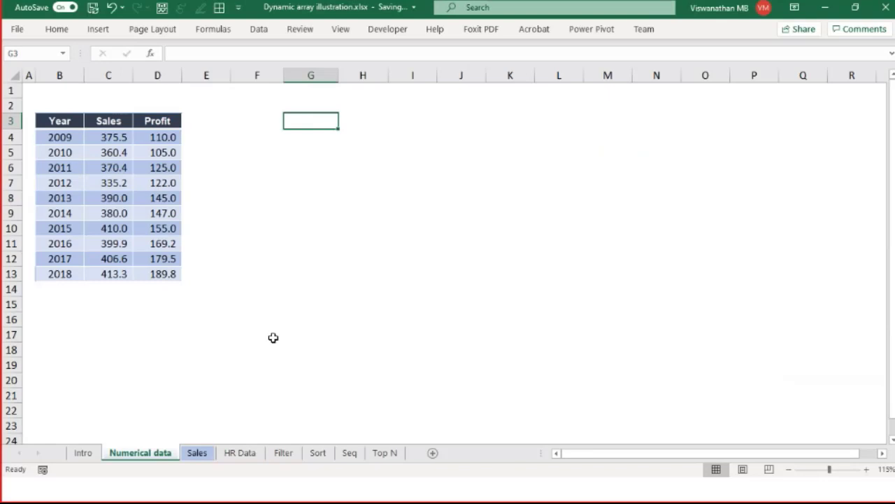
# On the Numerical data sheet, transpose the Year, Sales and Profit table into cell G3 with =TRANSPOSE(B3:D13).
pyautogui.write('=')
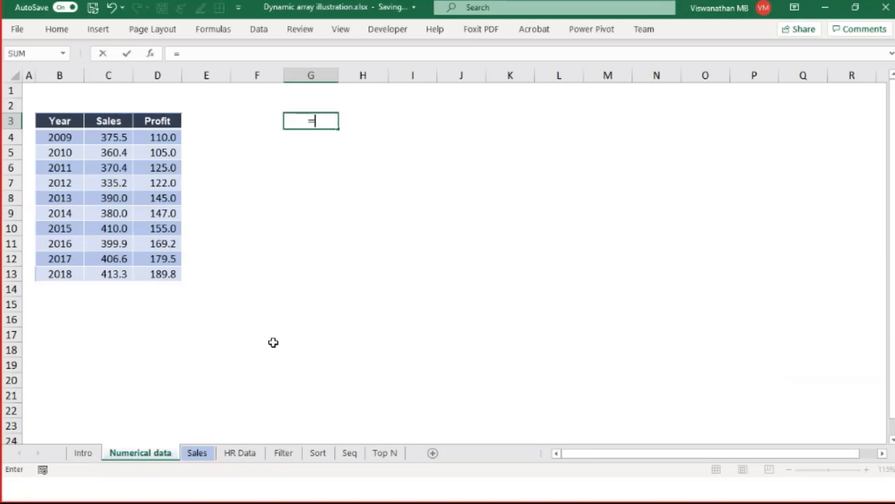
pyautogui.write('transp')
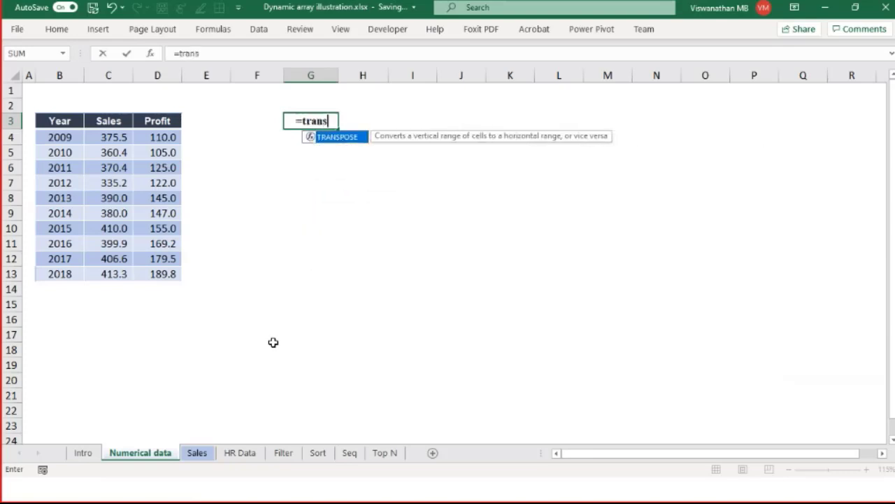
pyautogui.press('Tab')
pyautogui.press('Left')
pyautogui.press('Left')
pyautogui.press('Left')
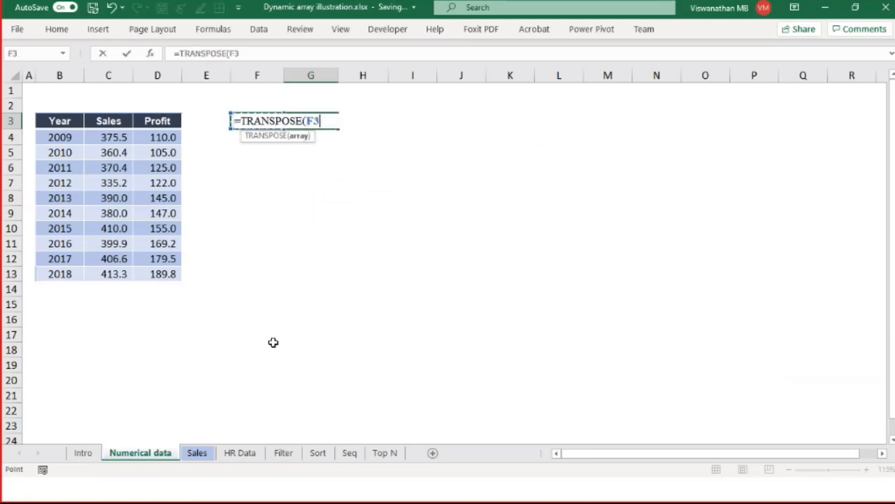
pyautogui.press('Left')
pyautogui.press('Left')
pyautogui.hotkey('shift', 'Right')
pyautogui.hotkey('shift', 'Right')
pyautogui.hotkey('shift', 'Down')
pyautogui.hotkey('shift', 'Down')
pyautogui.hotkey('shift', 'Down')
pyautogui.hotkey('shift', 'Down')
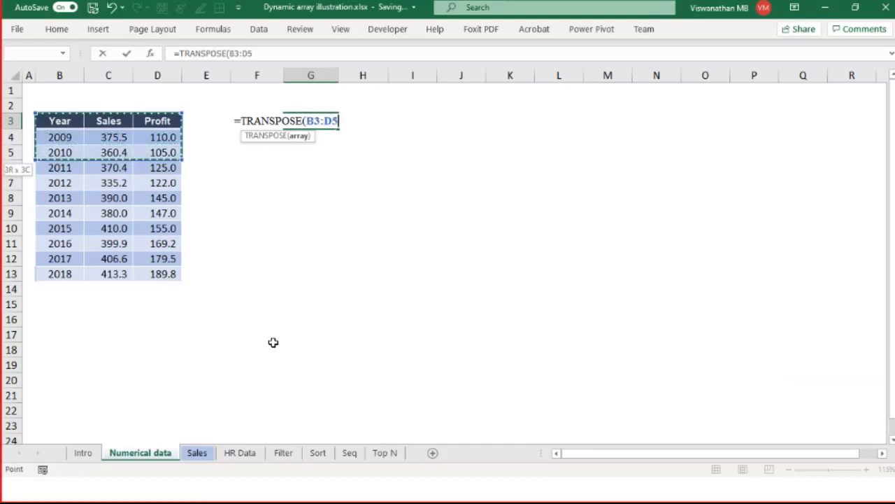
pyautogui.hotkey('shift', 'Down')
pyautogui.hotkey('shift', 'Down')
pyautogui.hotkey('shift', 'Down')
pyautogui.hotkey('shift', 'Down')
pyautogui.hotkey('shift', 'Down')
pyautogui.hotkey('shift', 'Down')
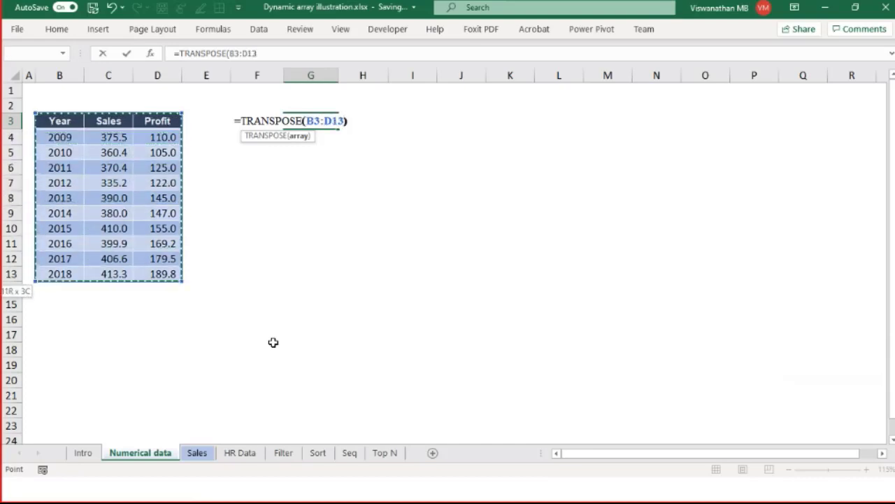
pyautogui.write(')')
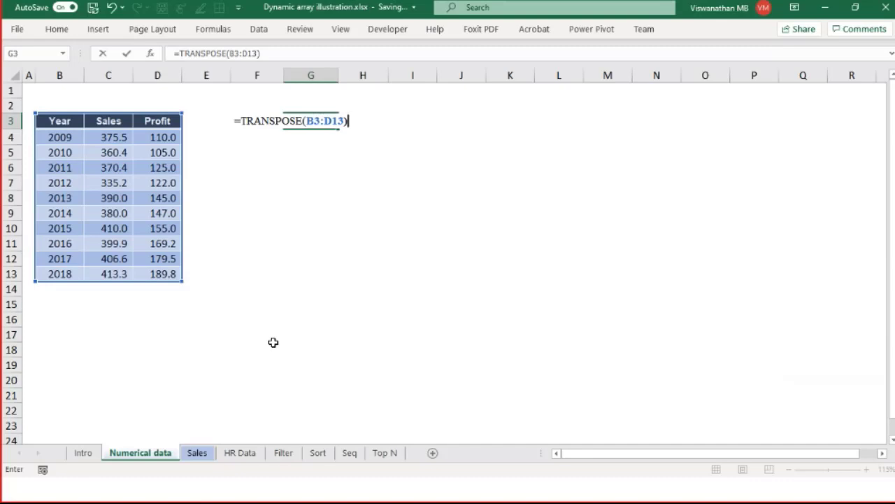
pyautogui.press('Return')
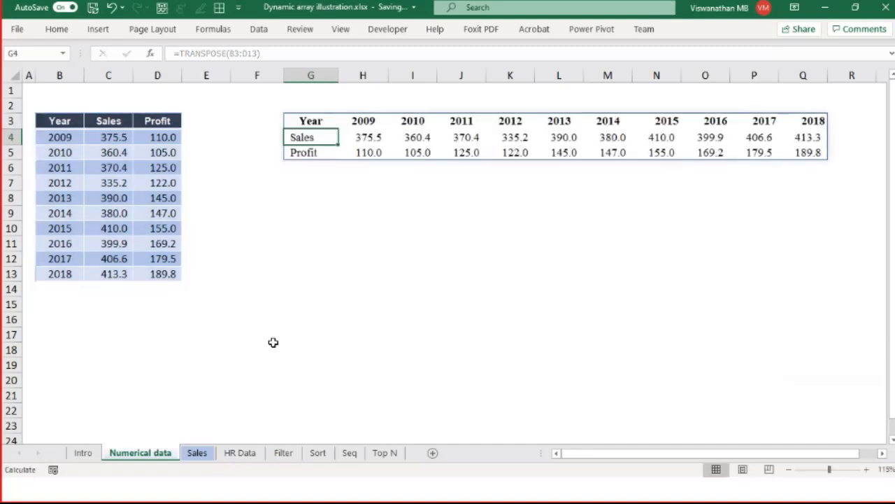
pyautogui.press('Right')
pyautogui.press('Right')
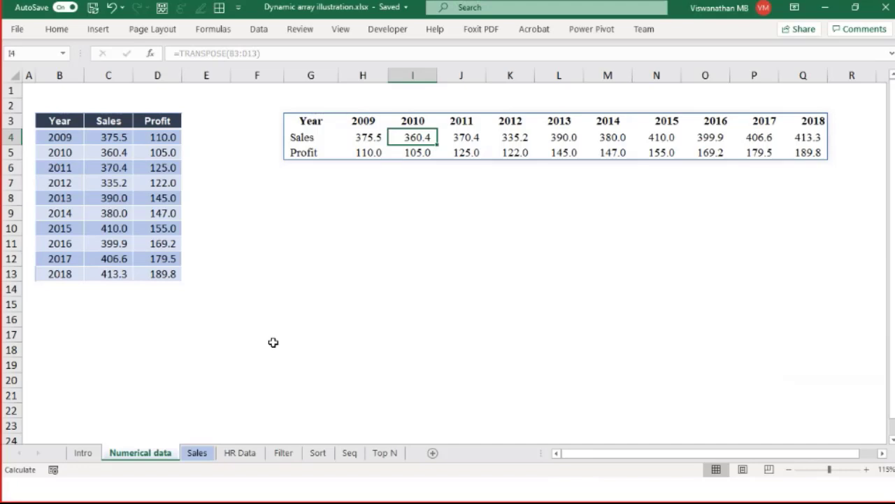
# Create a new blank workbook, widen column B to about three times column A, and zoom the sheet to 145%.
pyautogui.hotkey('ctrl', 'n')
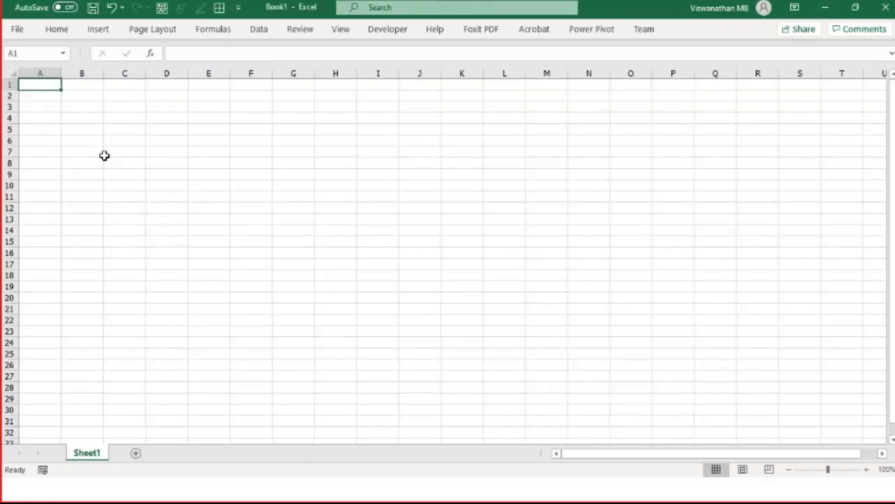
pyautogui.moveTo(102, 73); pyautogui.dragTo(186, 123)
pyautogui.scroll(3, 170, 202)
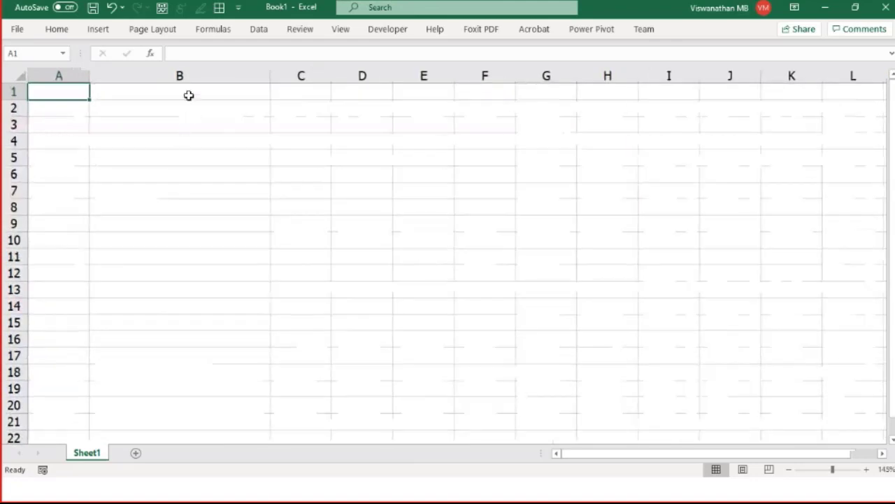
# Enter Car with 1050000 in B3:C3 and Scrap with 50000 in B4:C4.
pyautogui.click(188, 123)
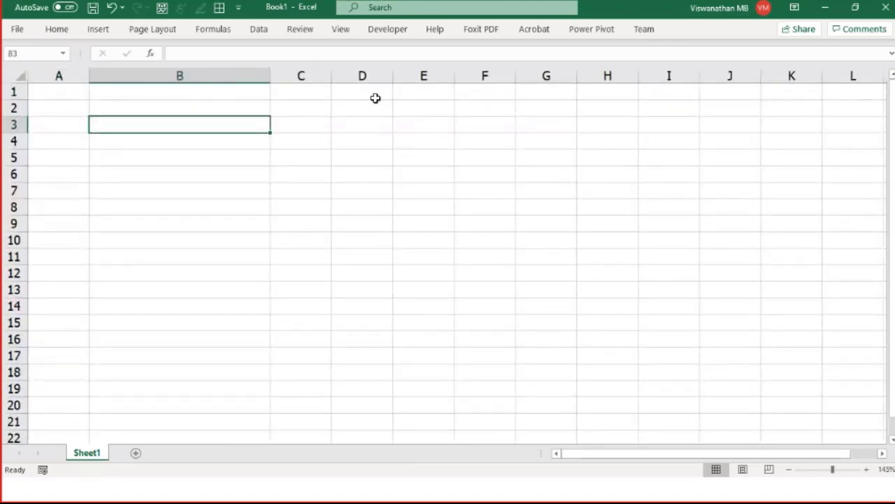
pyautogui.write('Car')
pyautogui.press('Tab')
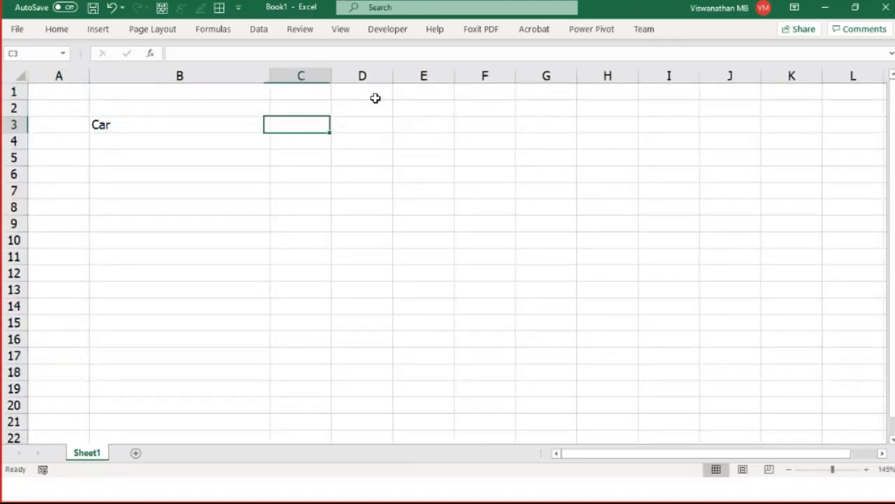
pyautogui.write('1050000')
pyautogui.press('Return')
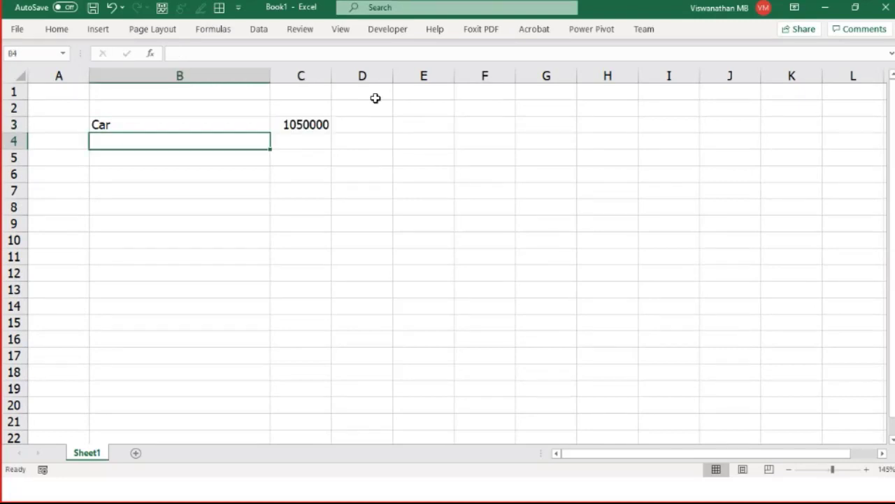
pyautogui.write('Scrap')
pyautogui.press('Tab')
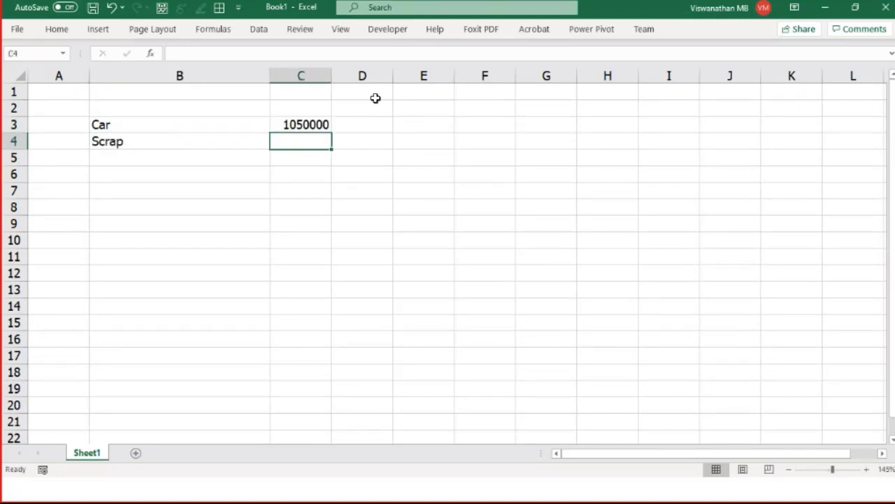
pyautogui.write('50000')
pyautogui.press('Return')
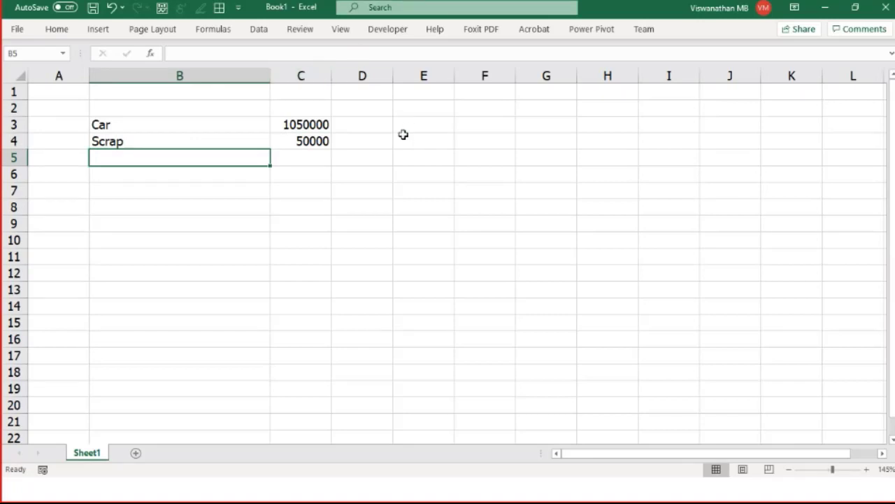
pyautogui.moveTo(326, 124); pyautogui.dragTo(324, 139)
pyautogui.click(149, 125)
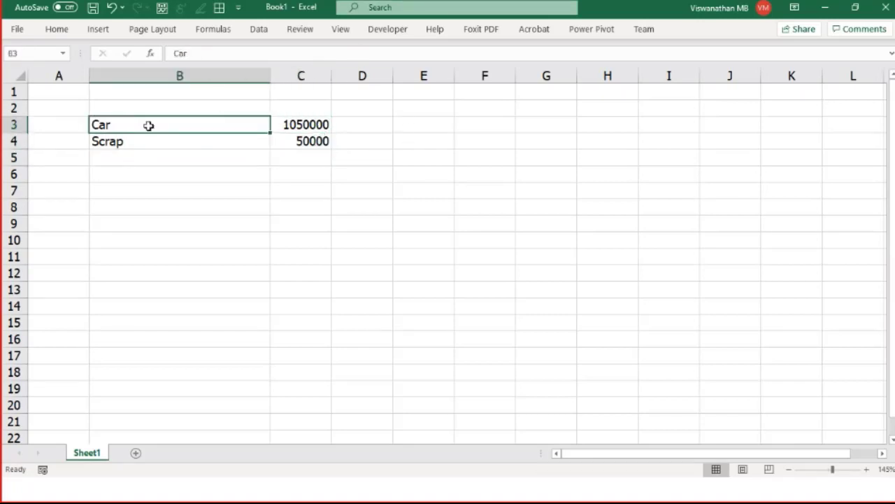
# Replace the Car label in B3 with Original purchase price.
pyautogui.write('Original purc')
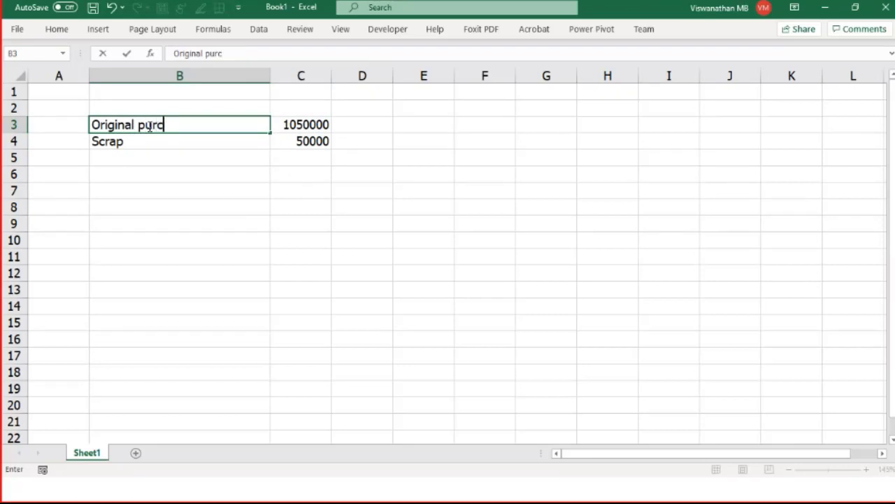
pyautogui.write('hase price')
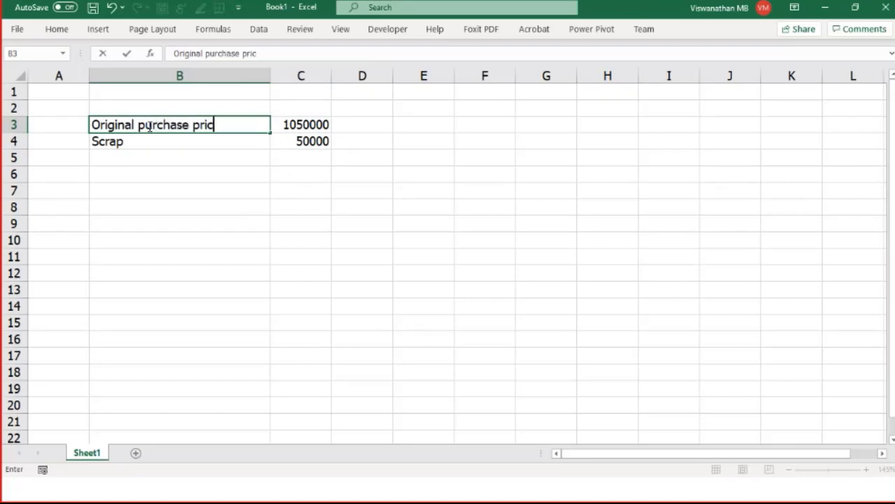
pyautogui.press('Return')
pyautogui.press('Return')
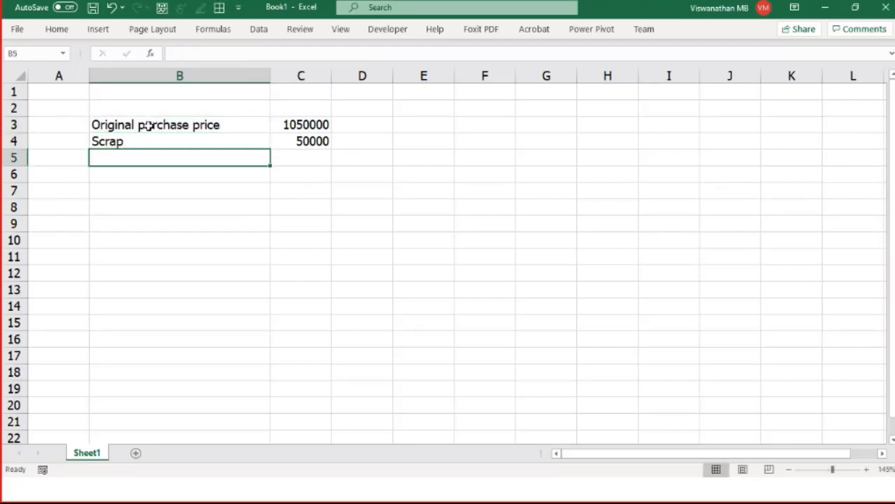
# Enter Life of car with the value 10 in B5:C5.
pyautogui.write('Life of car')
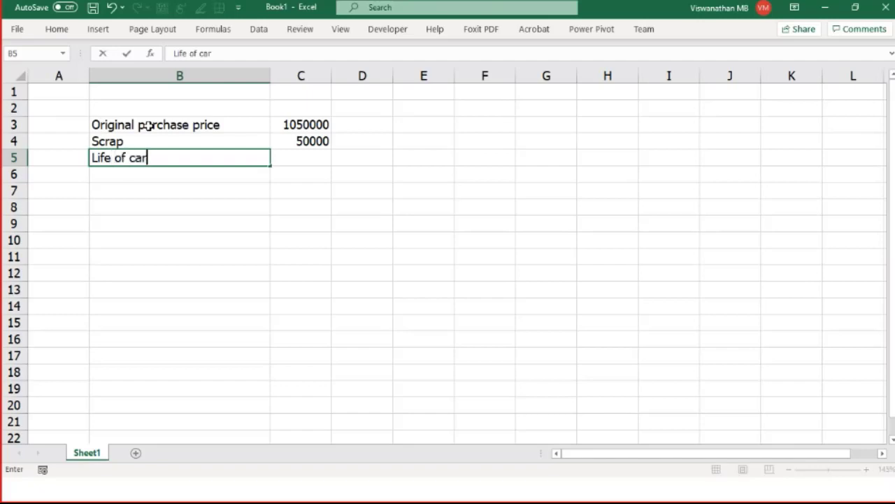
pyautogui.press('Tab')
pyautogui.write('10')
pyautogui.press('Return')
pyautogui.press('Return')
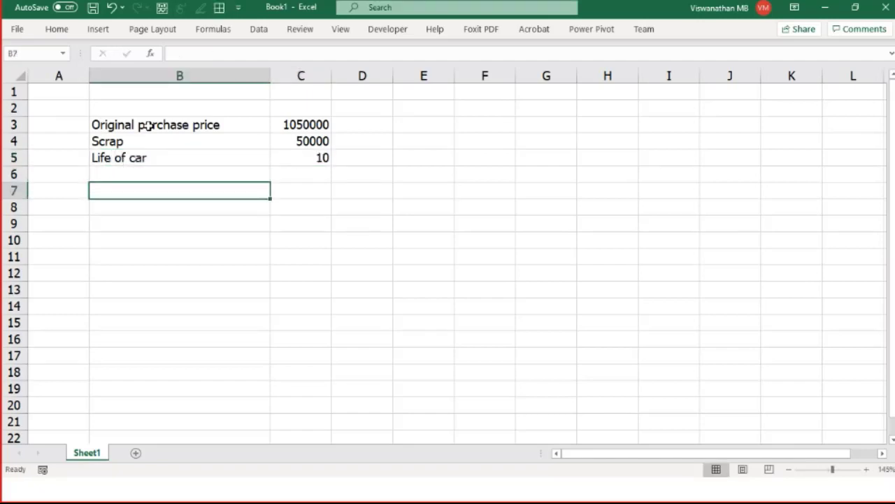
# Label B7 Annual depreciation and calculate it in C7 with =(C3-C4)/C5.
pyautogui.write('Annual depreciation')
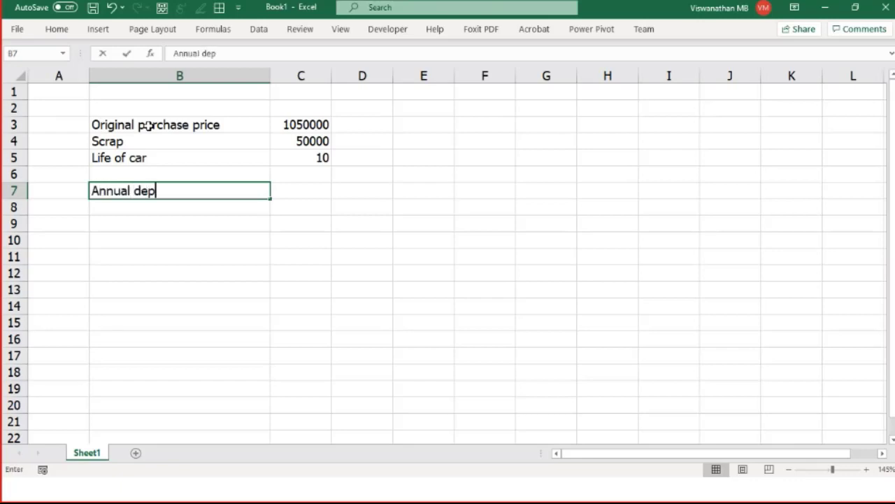
pyautogui.press('Tab')
pyautogui.write('=(')
pyautogui.press('Up')
pyautogui.press('Up')
pyautogui.press('Up')
pyautogui.press('Up')
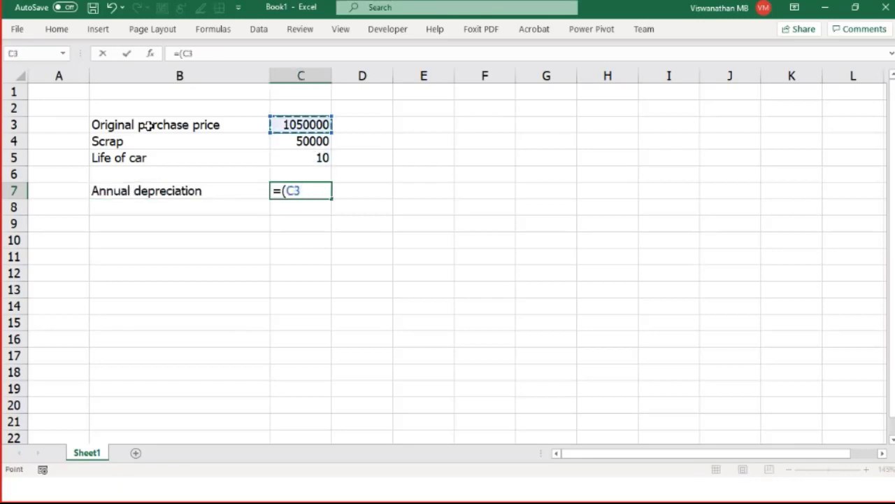
pyautogui.write('-')
pyautogui.press('Up')
pyautogui.press('Up')
pyautogui.press('Up')
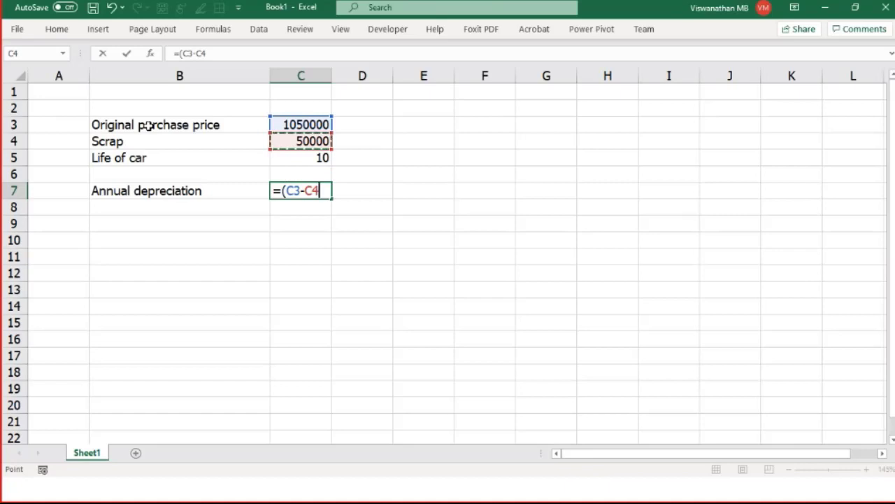
pyautogui.write(')/')
pyautogui.press('Up')
pyautogui.press('Up')
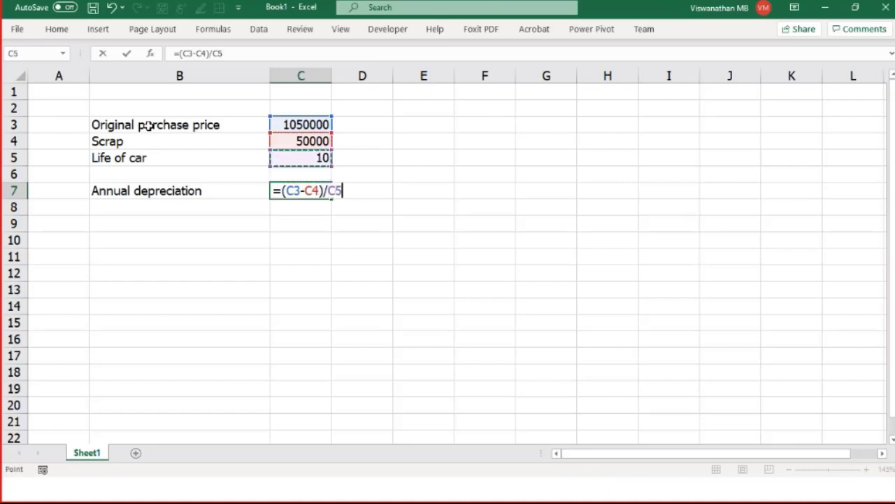
pyautogui.press('Return')
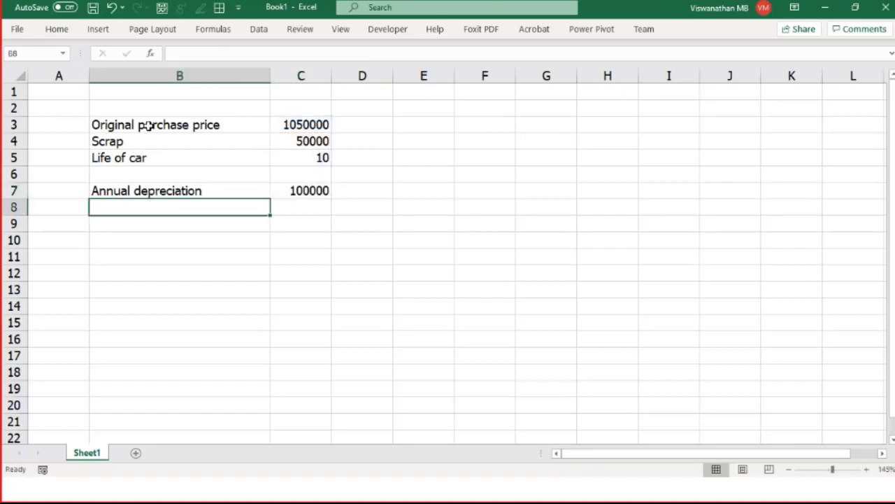
# Narrow column B to just fit its labels, and enter the heading Year in B10 with the numbers 1 to 10 in B11:B20.
pyautogui.moveTo(270, 74); pyautogui.dragTo(227, 101)
pyautogui.click(200, 240)
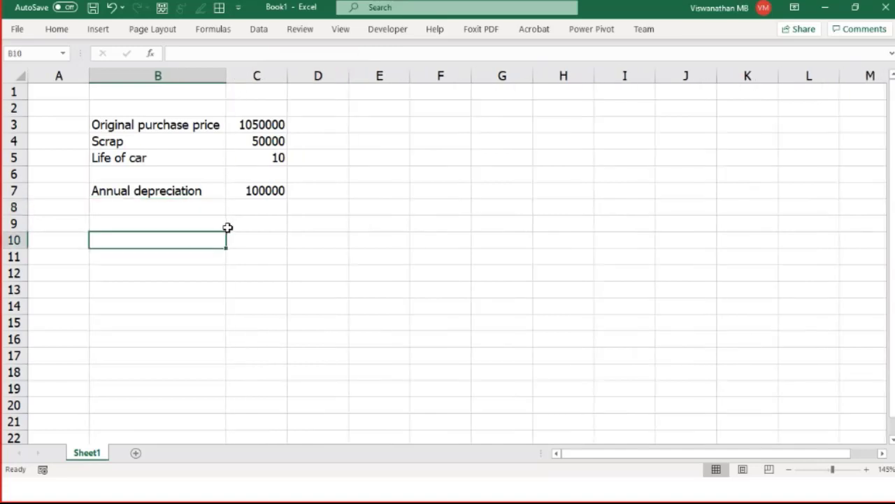
pyautogui.write('Year')
pyautogui.press('Return')
pyautogui.write('1 ')
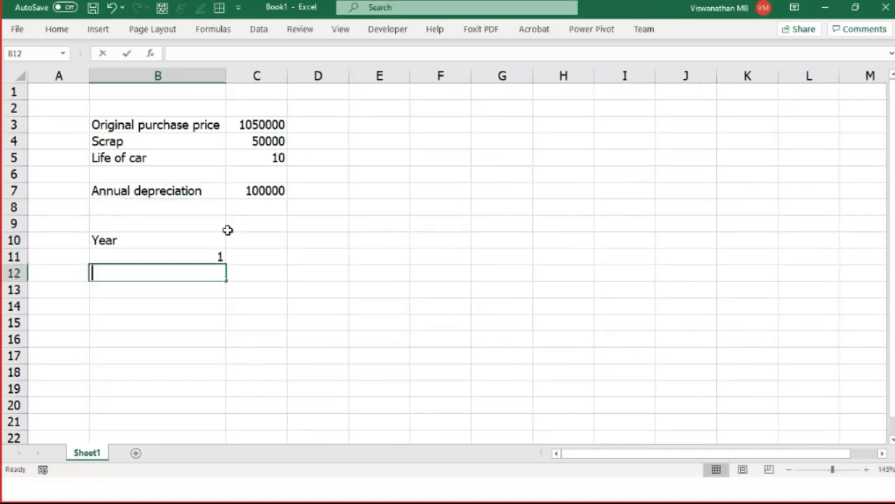
pyautogui.write('2 3 4 5 6 7 8 9 `0')
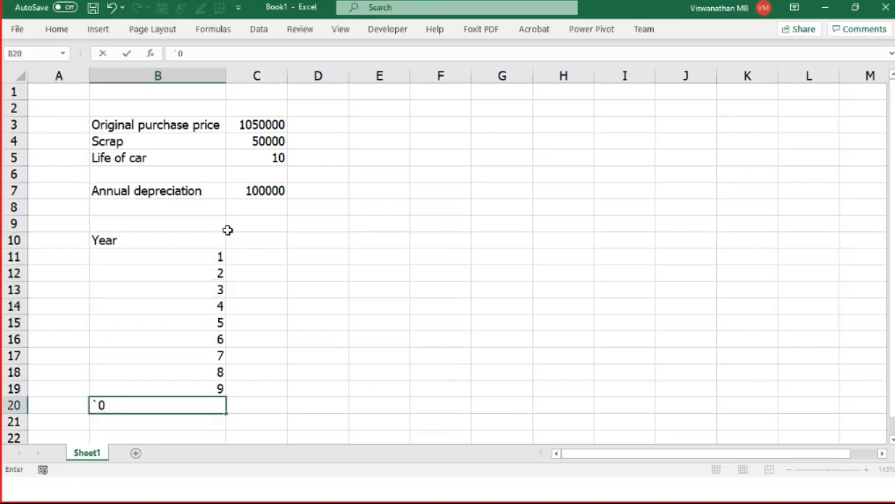
pyautogui.write('==')
pyautogui.press('BackSpace')
pyautogui.press('BackSpace')
pyautogui.press('BackSpace')
pyautogui.press('BackSpace')
pyautogui.write('10')
pyautogui.press('Return')
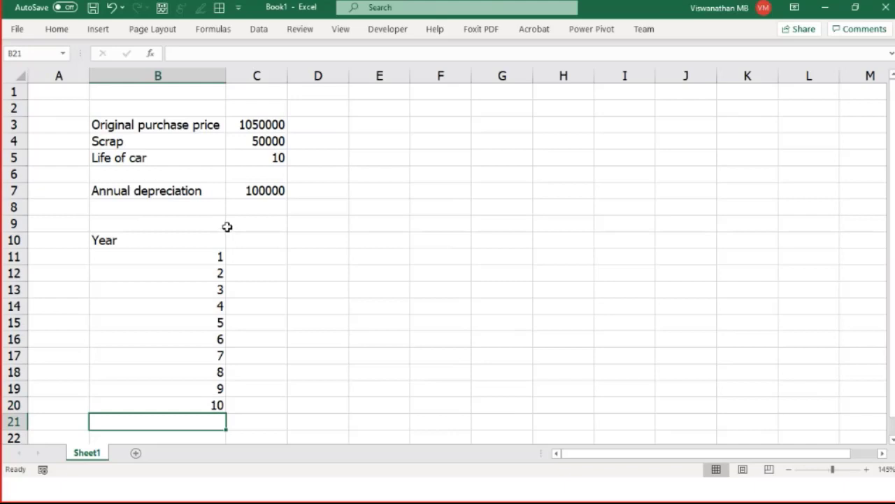
# Add the heading Opening bal in C10 and link C11 to the original purchase price with =C3.
pyautogui.click(260, 245)
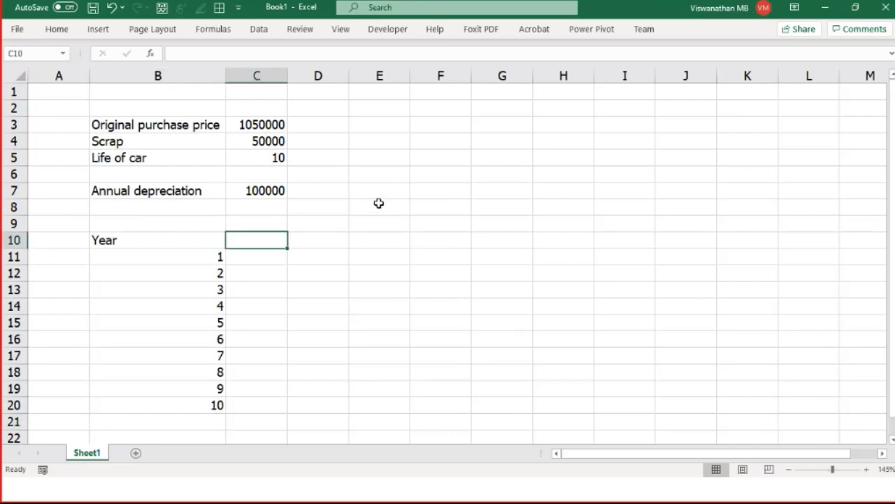
pyautogui.write('Opening bal')
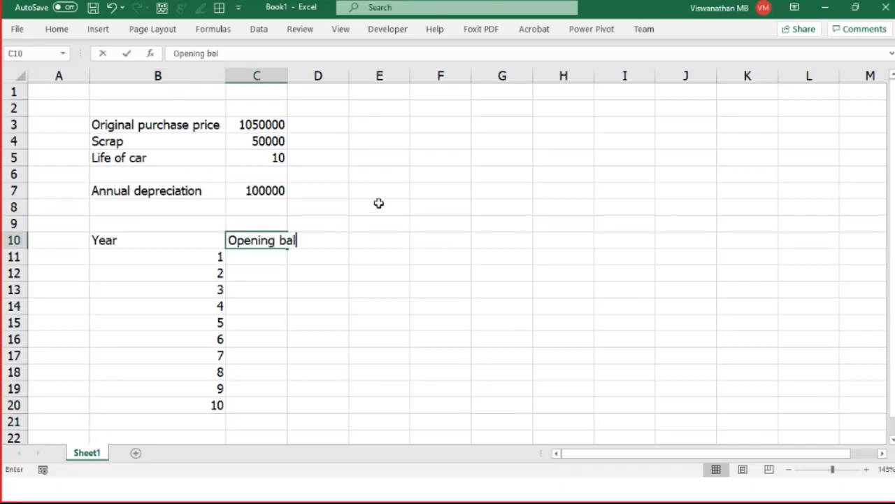
pyautogui.press('Return')
pyautogui.write('=')
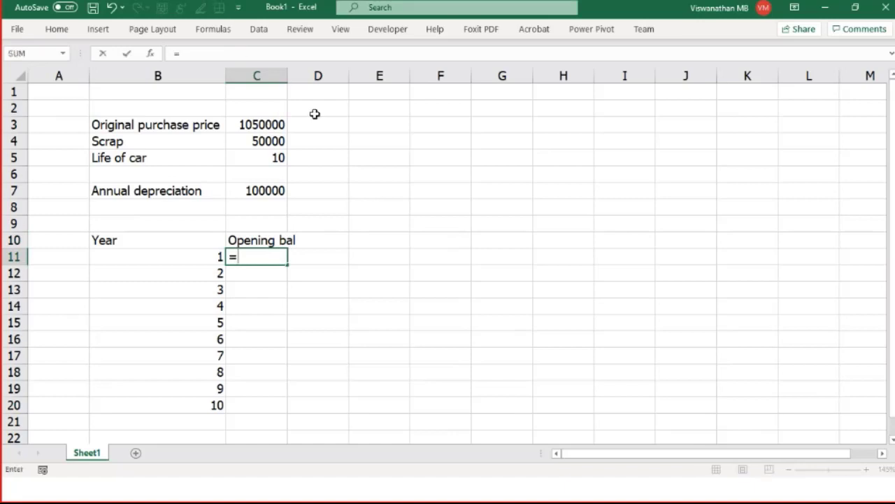
pyautogui.click(269, 122)
pyautogui.press('Return')
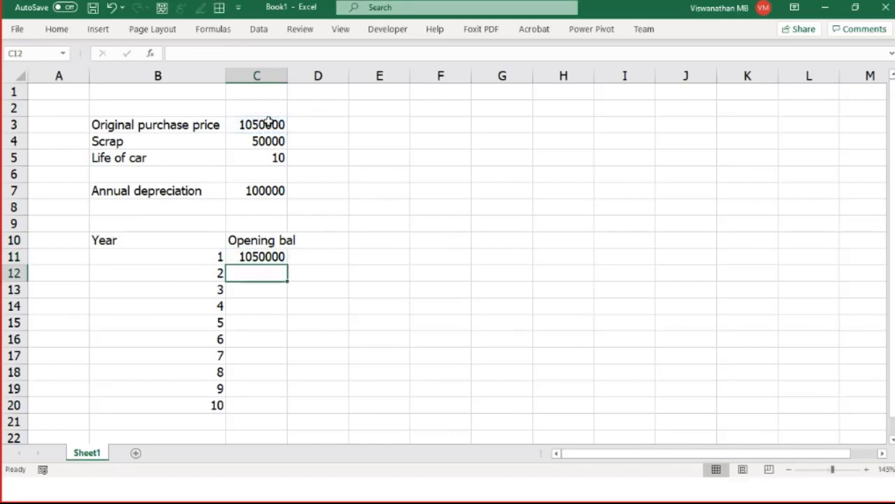
# Add the heading Depreciation in D10 and enter =-C7:C8 in D11.
pyautogui.click(329, 244)
pyautogui.write('Depr')
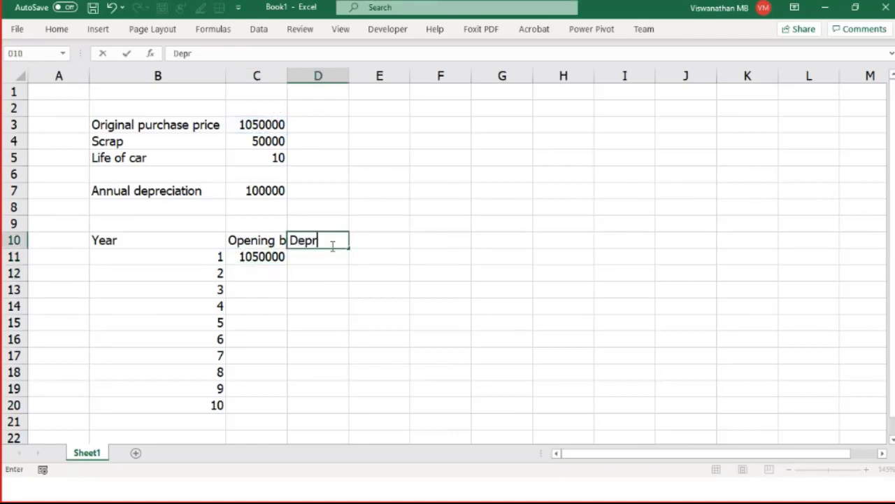
pyautogui.write('eciation')
pyautogui.press('Return')
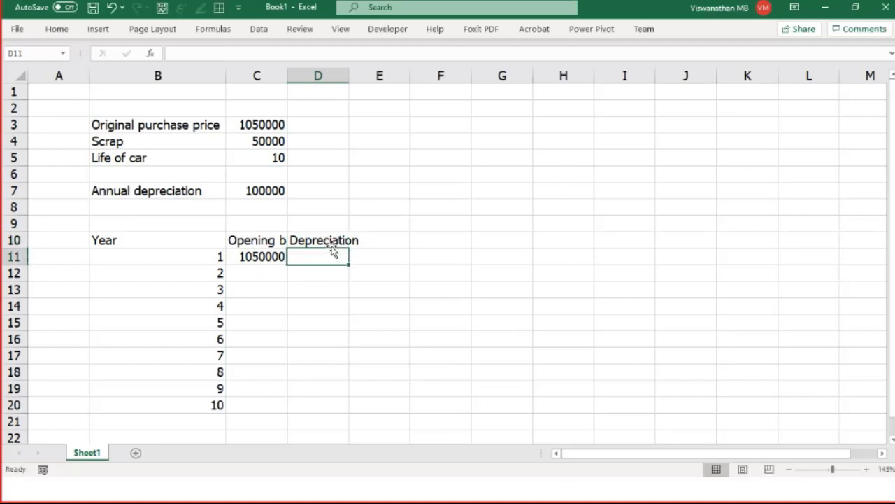
pyautogui.write('-')
pyautogui.moveTo(270, 191); pyautogui.dragTo(270, 208)
pyautogui.press('Return')
# Add the heading Closing balnce in E10 and calculate the first year's balance in E11 with =C11+D11.
pyautogui.click(380, 240)
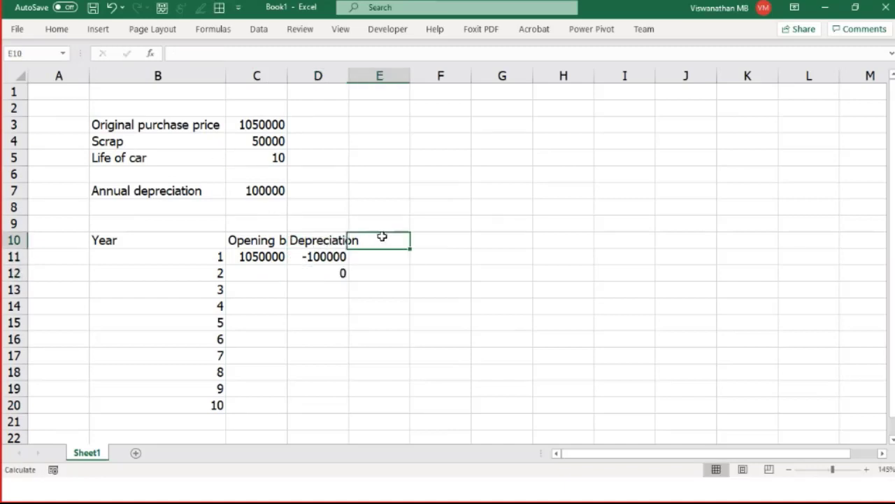
pyautogui.click(331, 274)
pyautogui.click(385, 240)
pyautogui.write('Closing balnce')
pyautogui.press('Return')
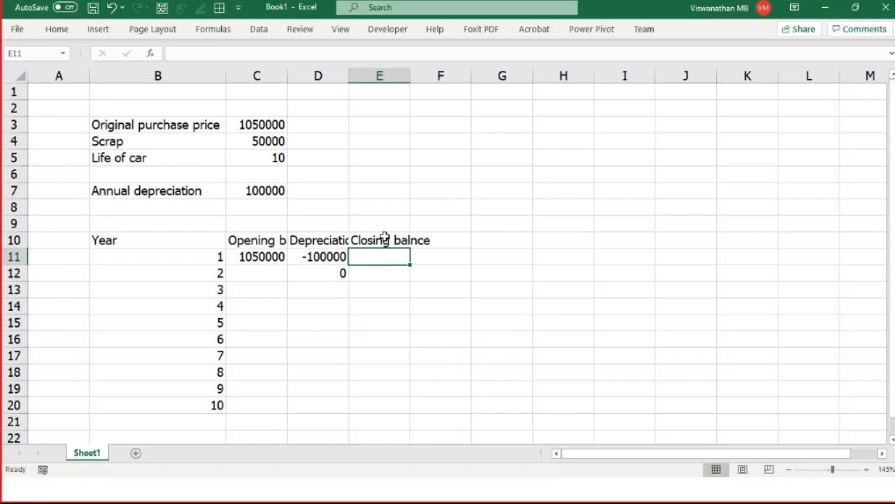
pyautogui.write('=')
pyautogui.press('Left')
pyautogui.press('Left')
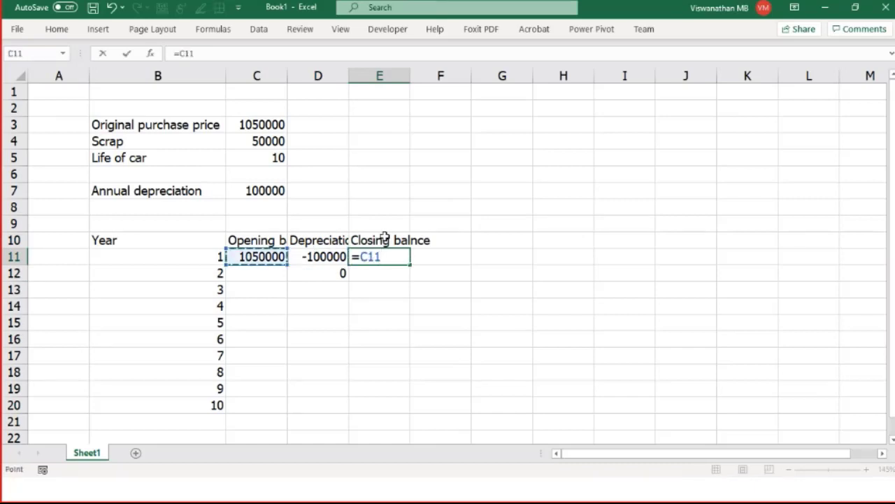
pyautogui.write('+')
pyautogui.press('Left')
pyautogui.press('Return')
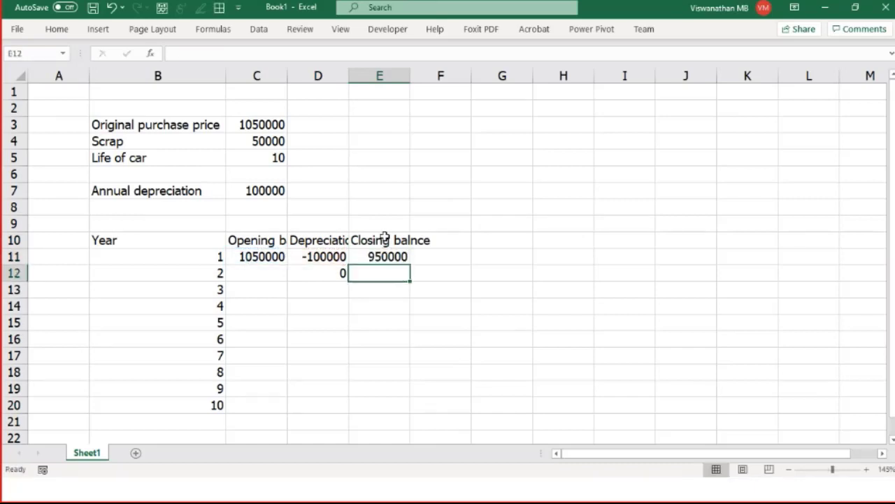
# Replace the depreciation formula in D11 with one that negates only the annual depreciation in C7.
pyautogui.press('Left')
pyautogui.press('Up')
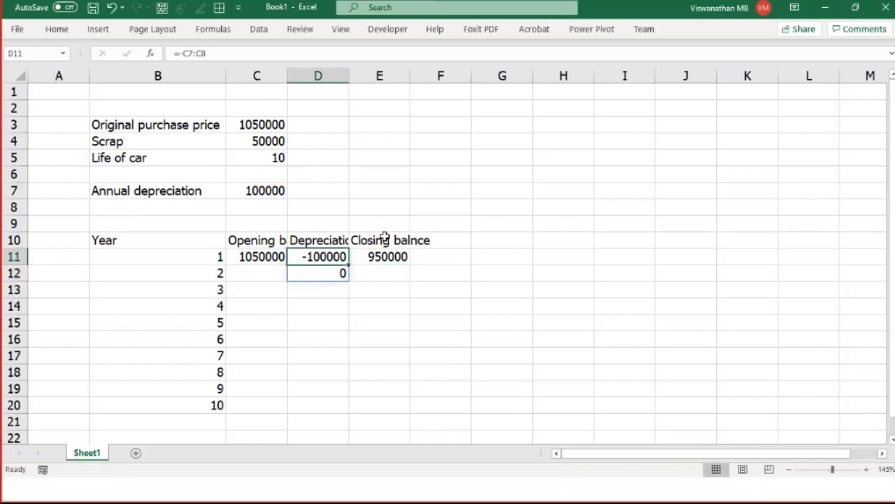
pyautogui.write('-')
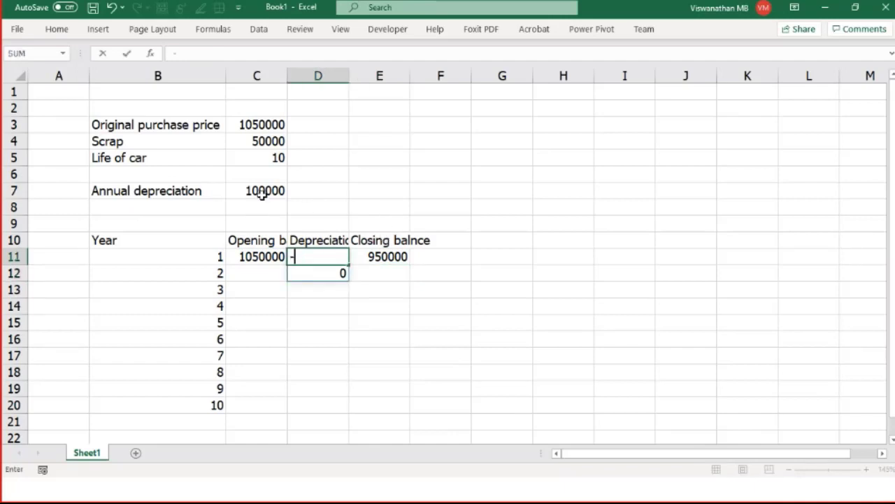
pyautogui.click(259, 190)
pyautogui.press('Return')
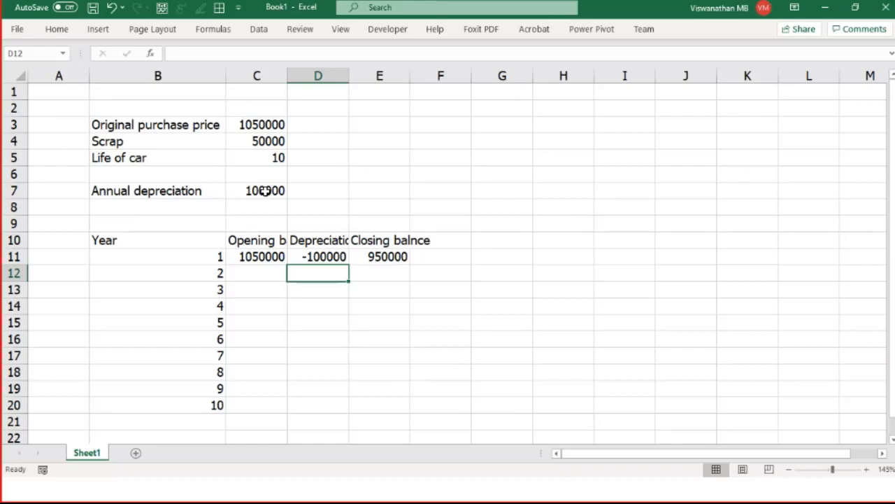
pyautogui.press('Up')
pyautogui.press('Left')
pyautogui.hotkey('shift', 'Right')
pyautogui.hotkey('shift', 'Right')
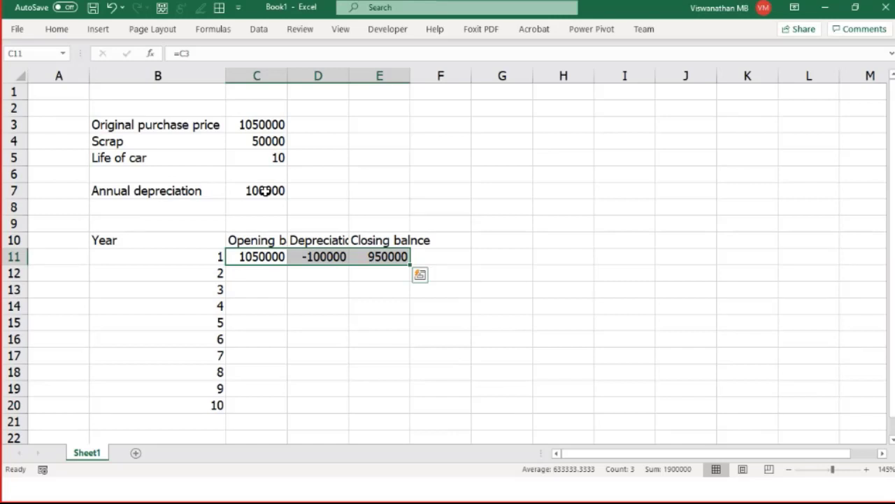
pyautogui.hotkey('ctrl', 'n')
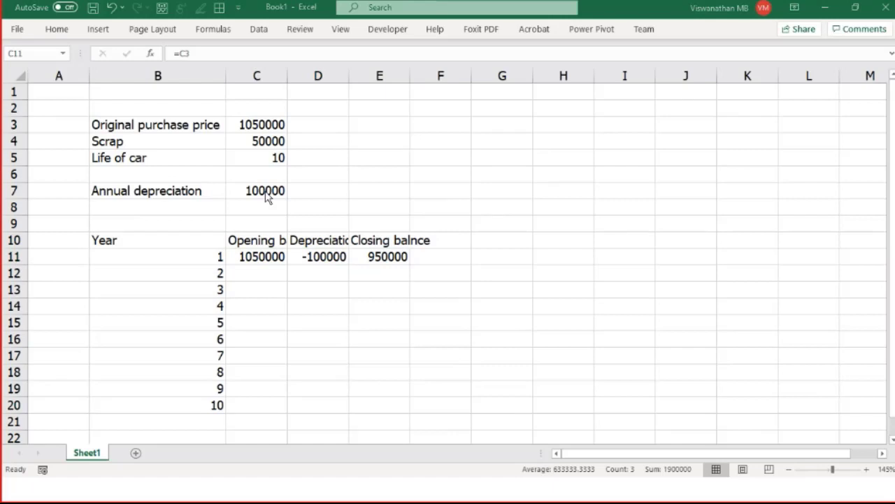
# Switch to the Dynamic array illustration workbook and clear all contents of the Seq sheet.
pyautogui.hotkey('alt', 'Tab')
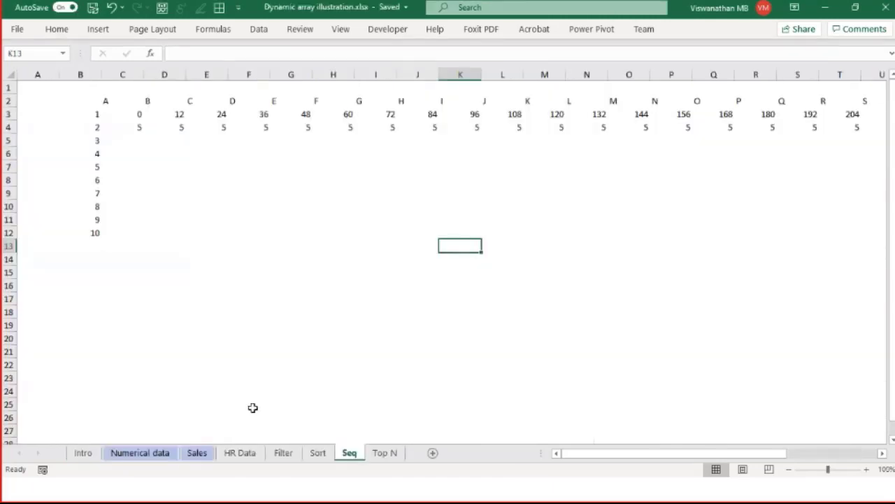
pyautogui.click(9, 74)
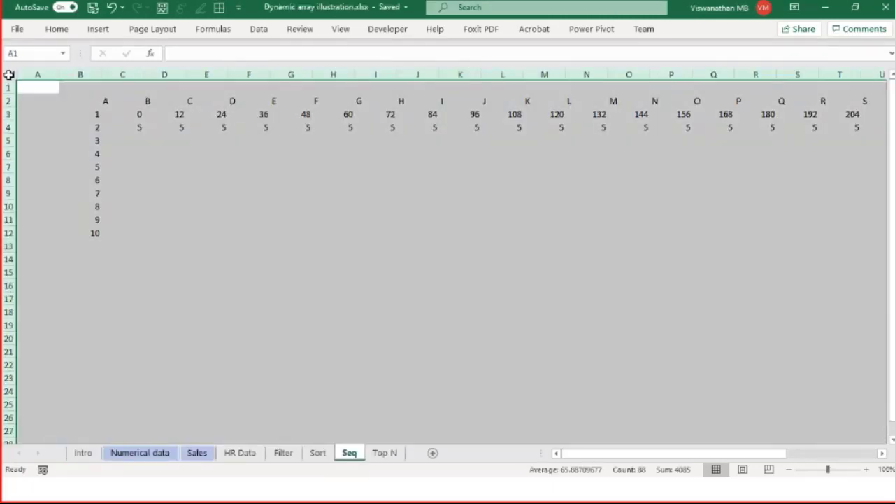
pyautogui.press('Delete')
pyautogui.click(174, 211)
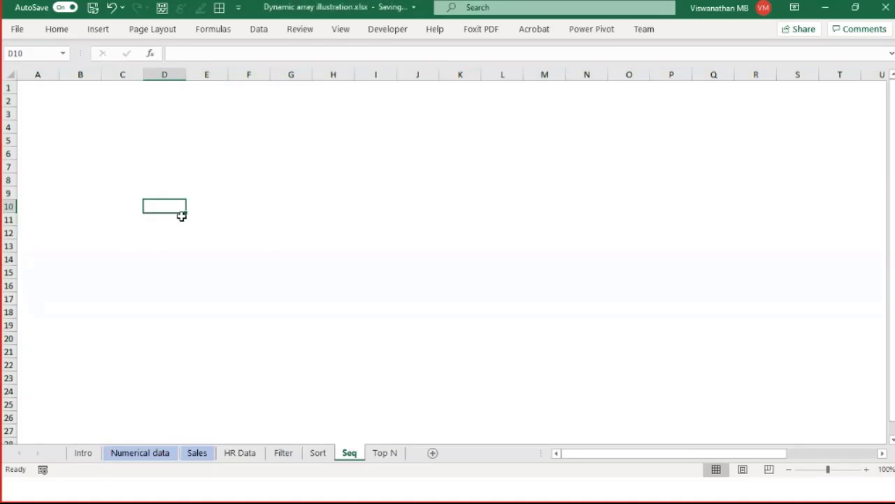
# Enter =SEQUENCE(10) in cell E3 of the Seq sheet.
pyautogui.scroll(3, 182, 215)
pyautogui.click(105, 129)
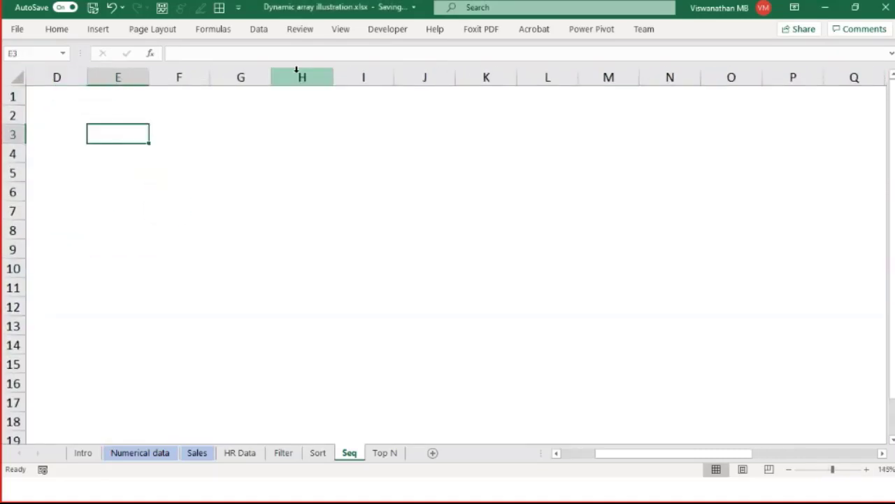
pyautogui.write('=SEQUENCE(')
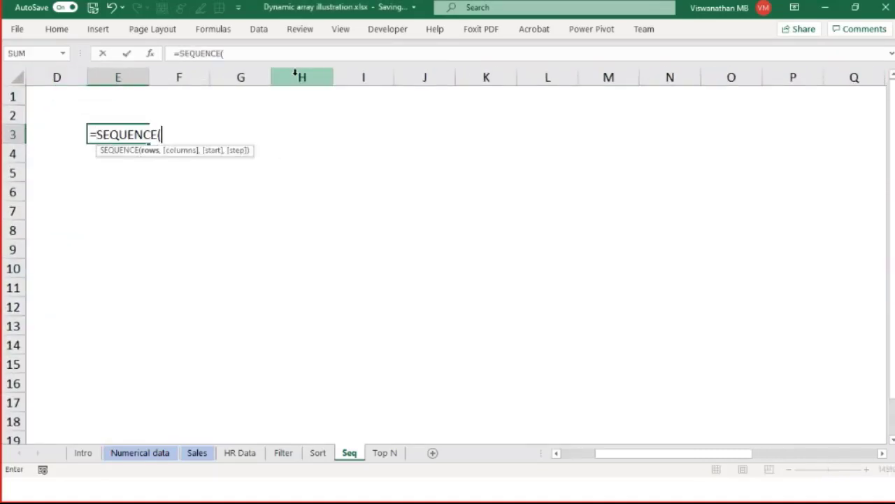
pyautogui.write('10)')
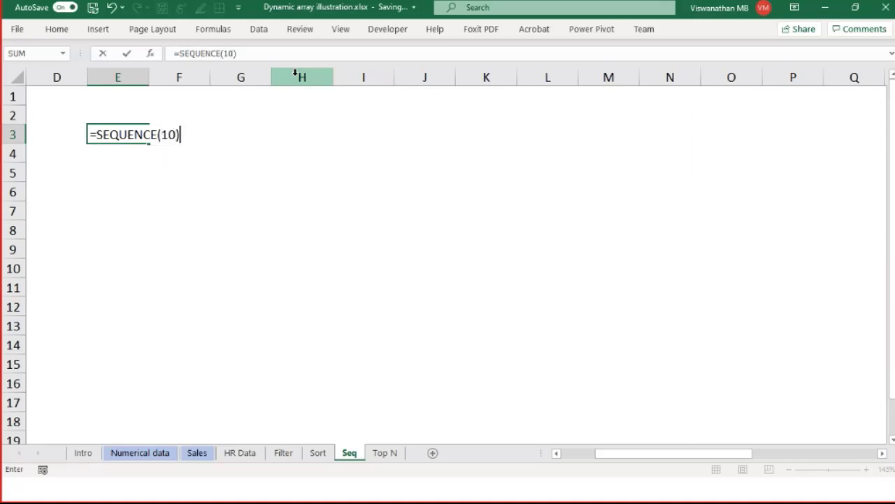
pyautogui.press('Return')
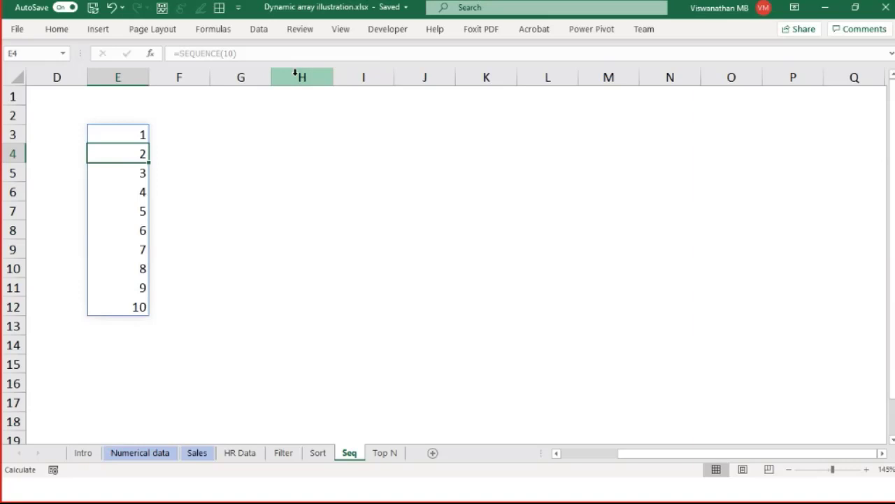
pyautogui.press('Right')
pyautogui.press('Right')
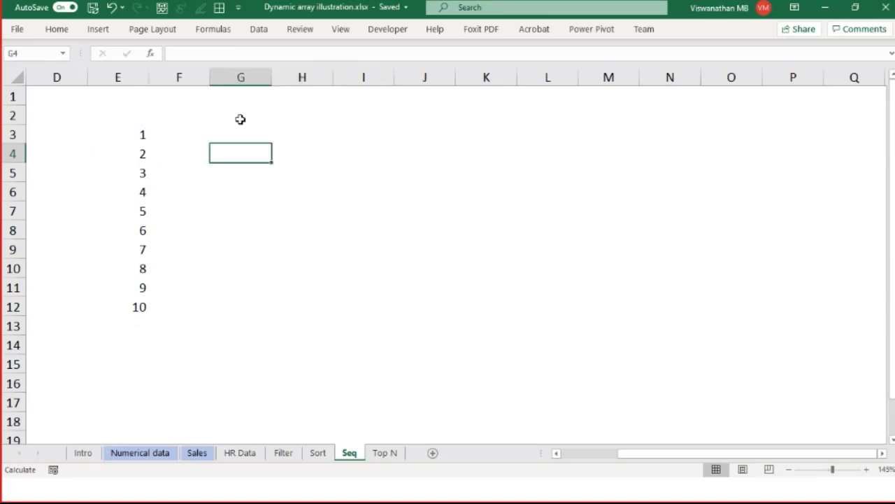
# Switch to the Book1 workbook and delete the year numbers in B11:B20.
pyautogui.hotkey('alt', 'Tab')
pyautogui.hotkey('alt', 'Tab')
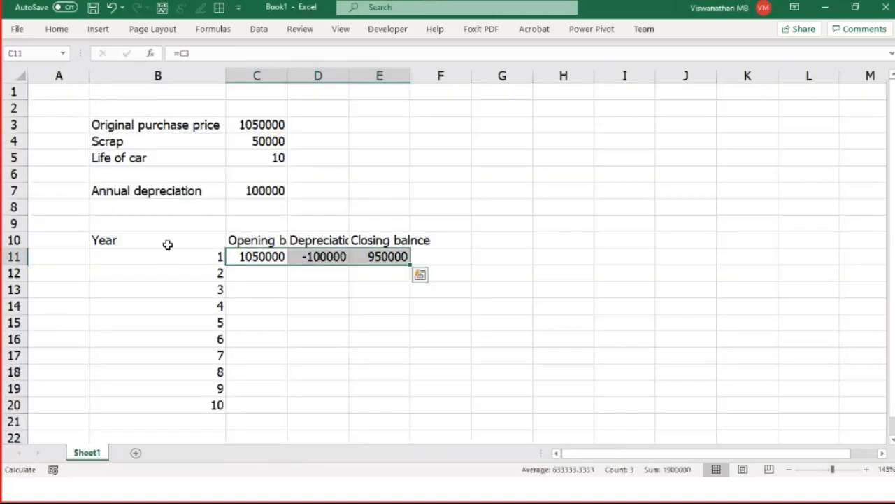
pyautogui.moveTo(172, 261); pyautogui.dragTo(212, 372)
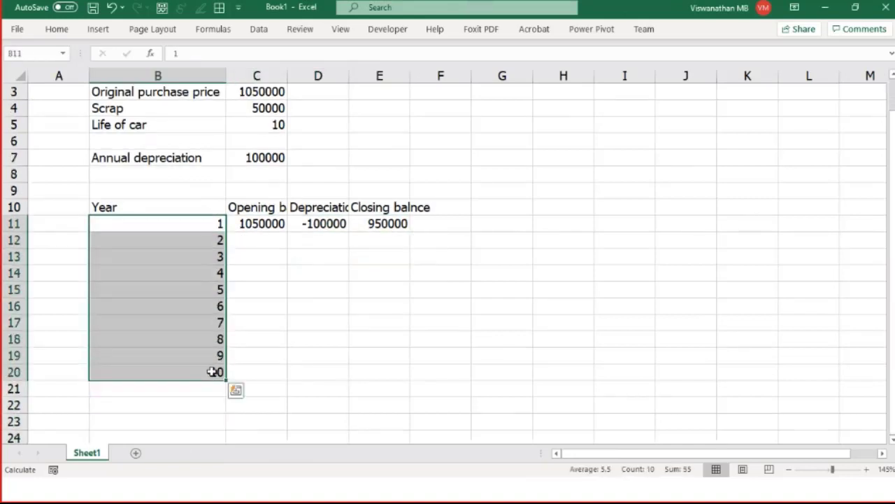
pyautogui.press('Delete')
# Generate the year numbers from the life of the car by entering =SEQUENCE(C5) in B11.
pyautogui.click(175, 231)
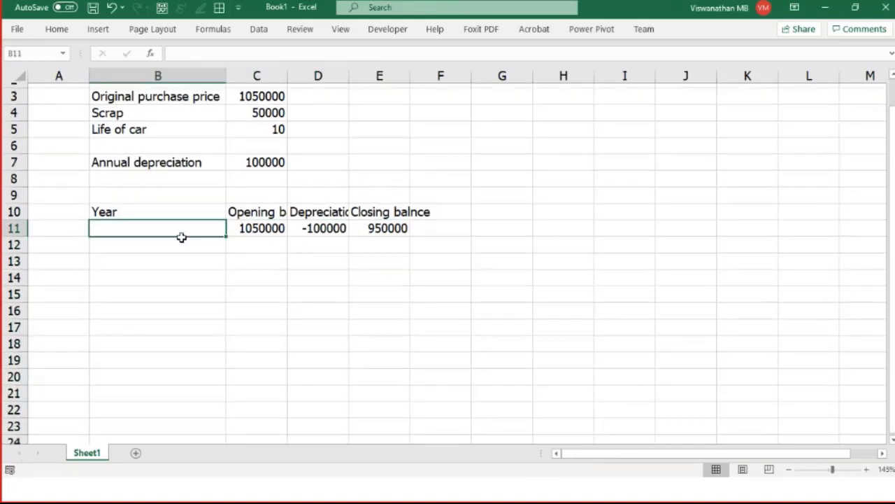
pyautogui.scroll(1, 189, 235)
pyautogui.write('=sequ')
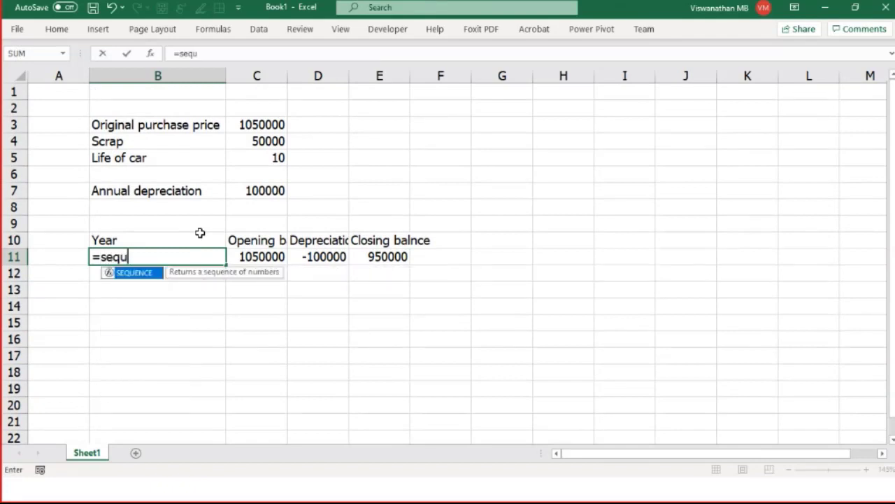
pyautogui.press('Tab')
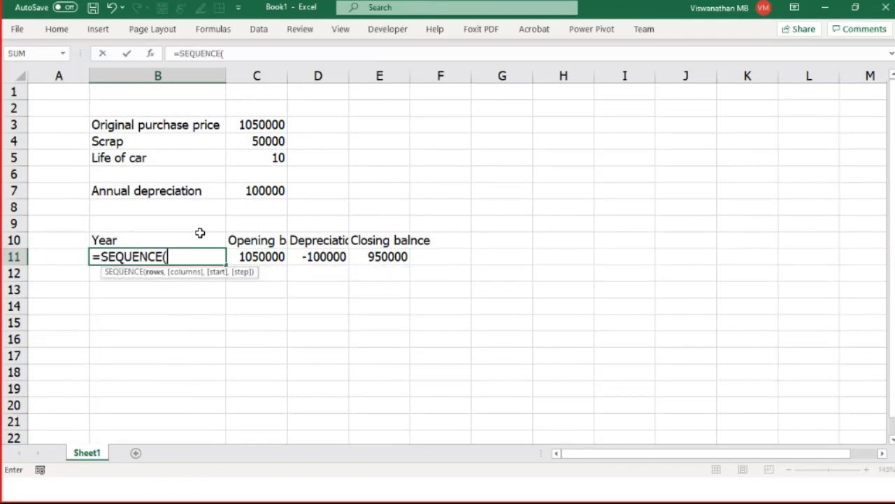
pyautogui.click(278, 159)
pyautogui.write(')')
pyautogui.press('Return')
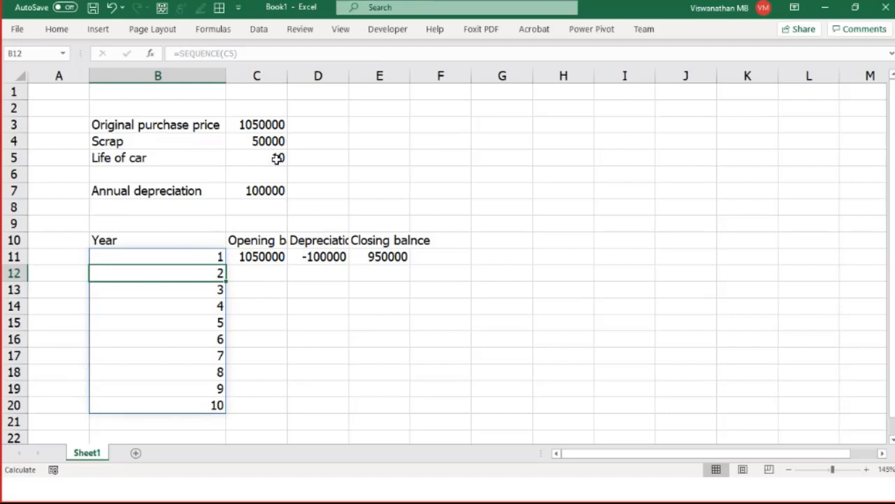
# Set the life of the car in C5 to 8 and select the year numbers under the Year heading.
pyautogui.click(278, 158)
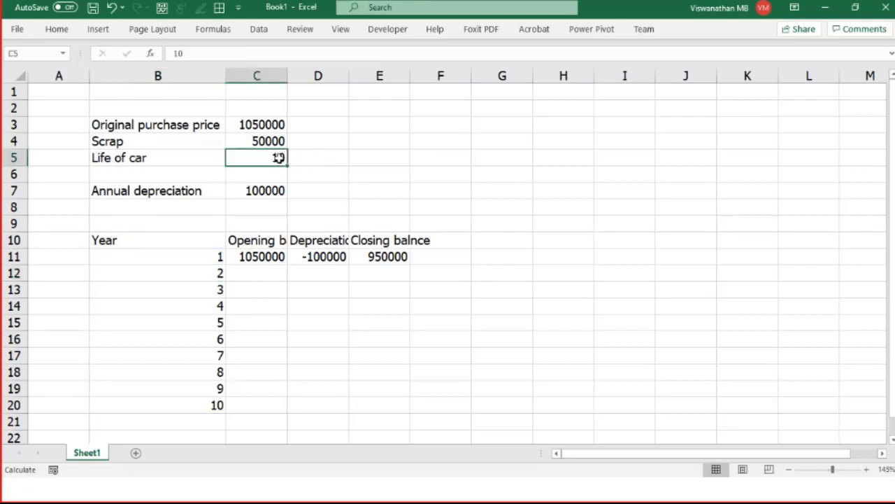
pyautogui.write('8')
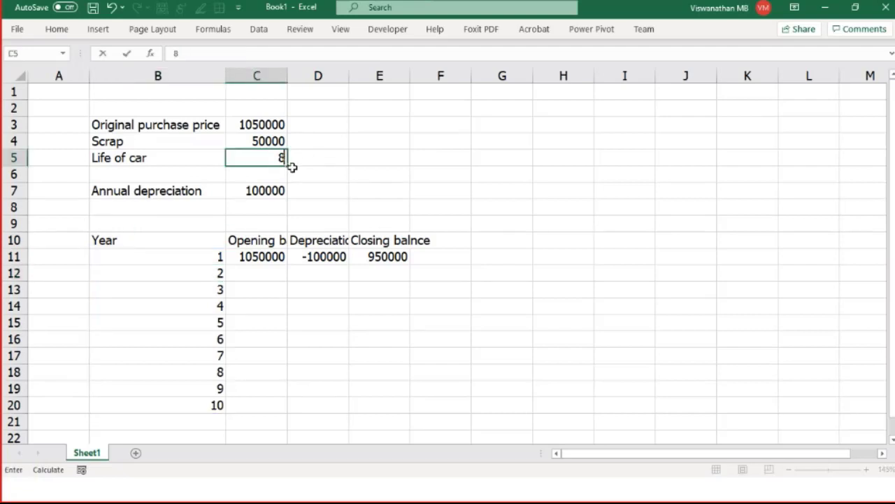
pyautogui.press('Return')
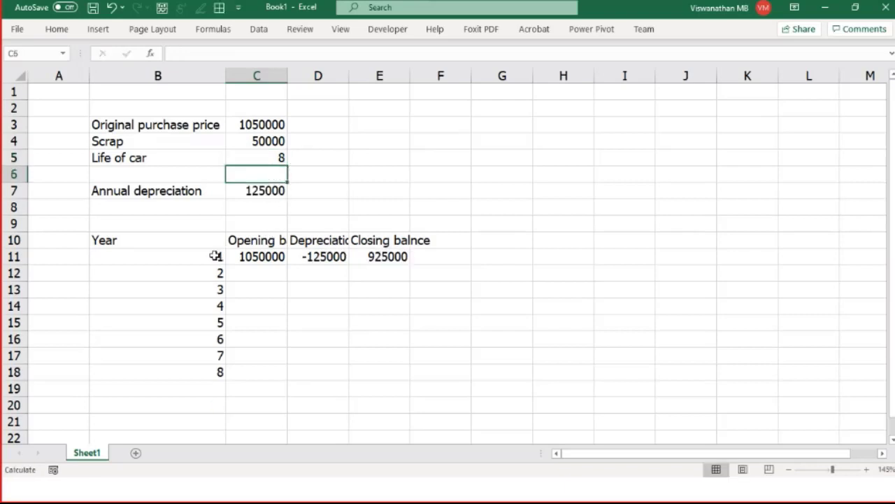
pyautogui.moveTo(215, 256); pyautogui.dragTo(200, 361)
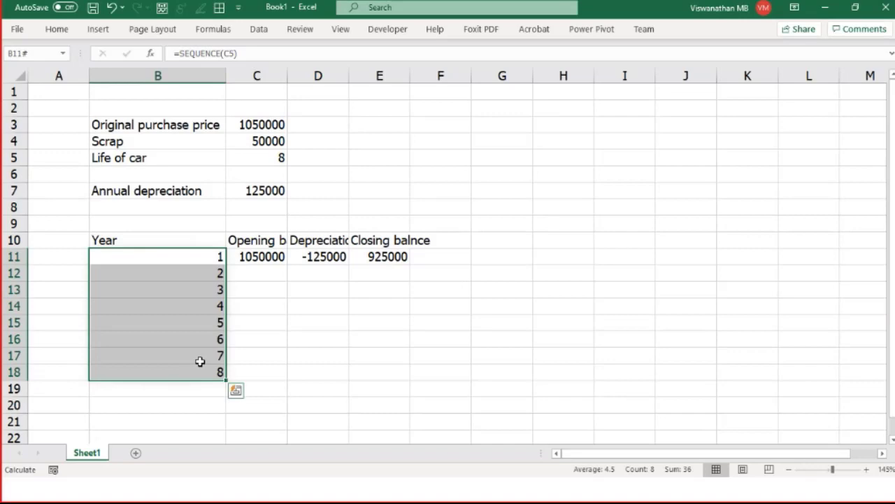
# Switch to the Dynamic array illustration workbook and inspect the SEQUENCE formula in E3.
pyautogui.hotkey('alt', 'Tab')
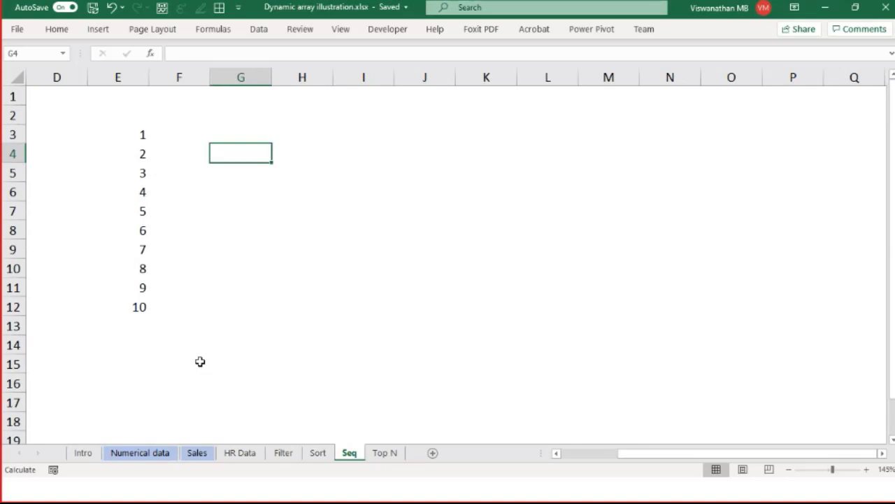
pyautogui.press('Up')
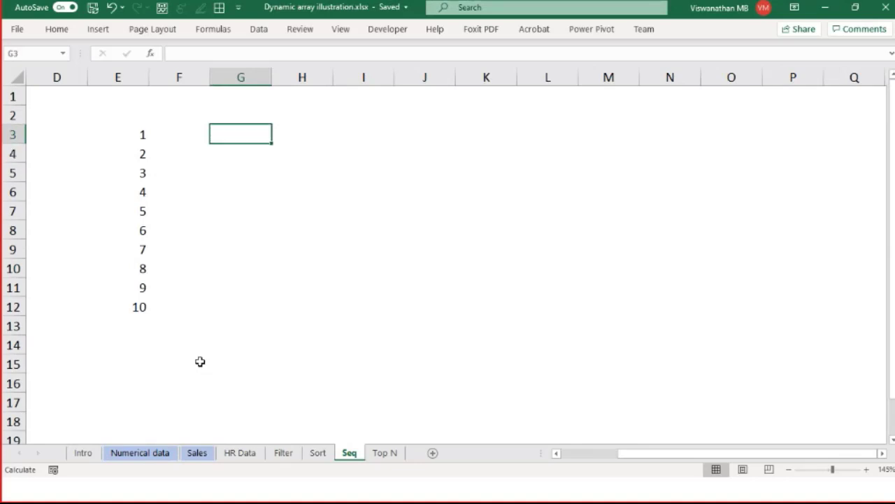
pyautogui.write('=')
pyautogui.press('Escape')
pyautogui.press('Left')
pyautogui.press('Left')
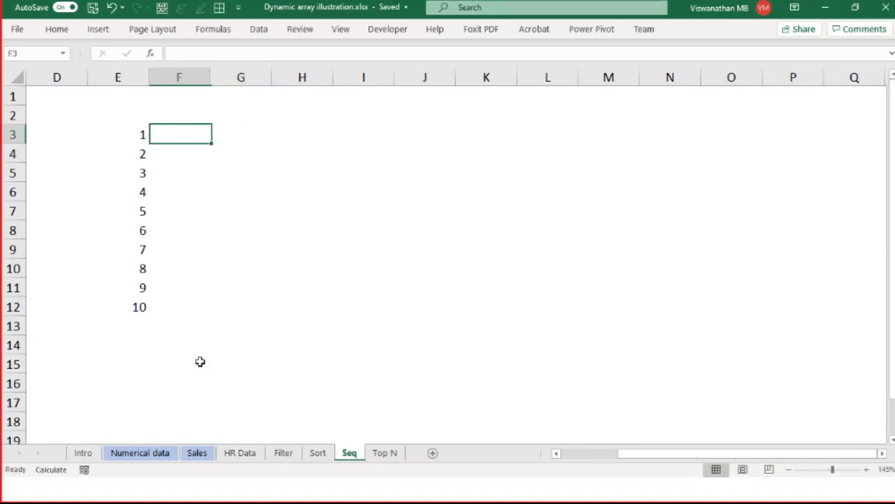
pyautogui.press('F2')
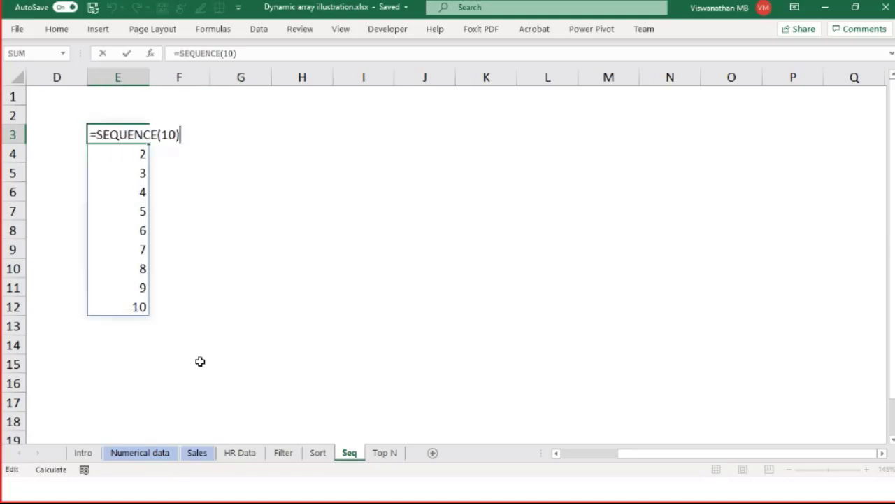
pyautogui.press('Escape')
pyautogui.press('Right')
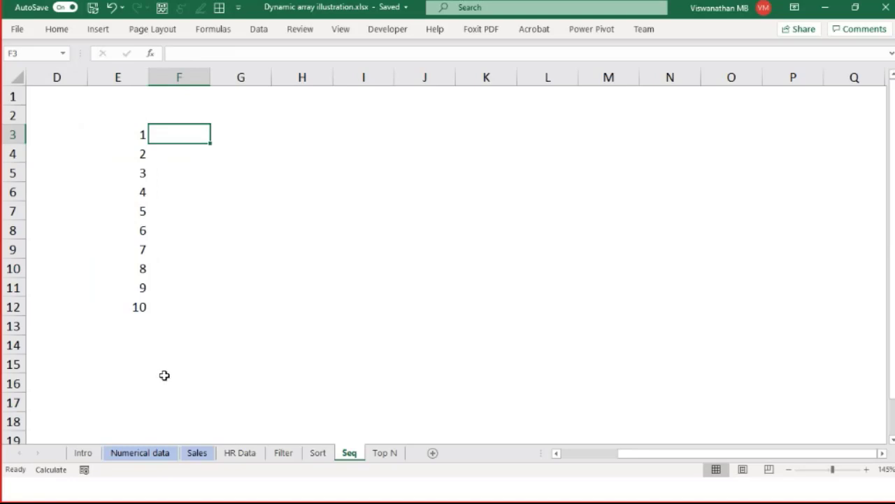
# Create a horizontal sequence by entering =SEQUENCE(1,10) in G3, and select the resulting row of numbers.
pyautogui.press('Up')
pyautogui.press('Down')
pyautogui.press('Right')
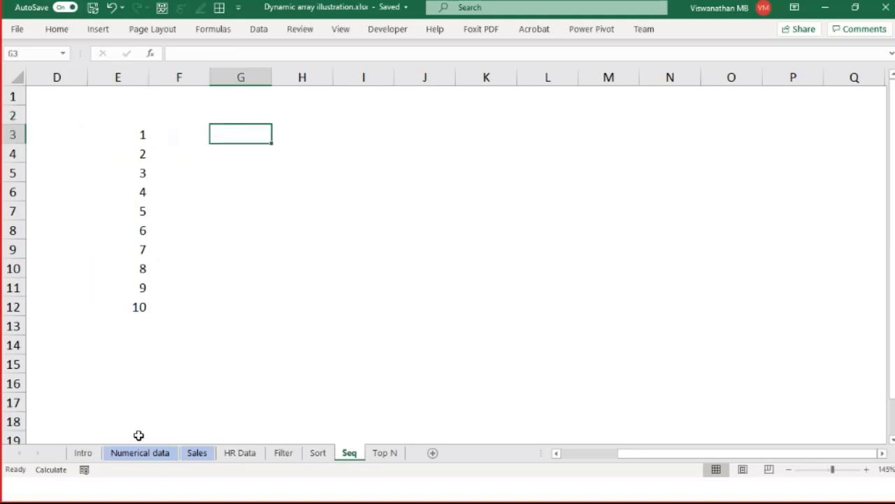
pyautogui.write('=Seq')
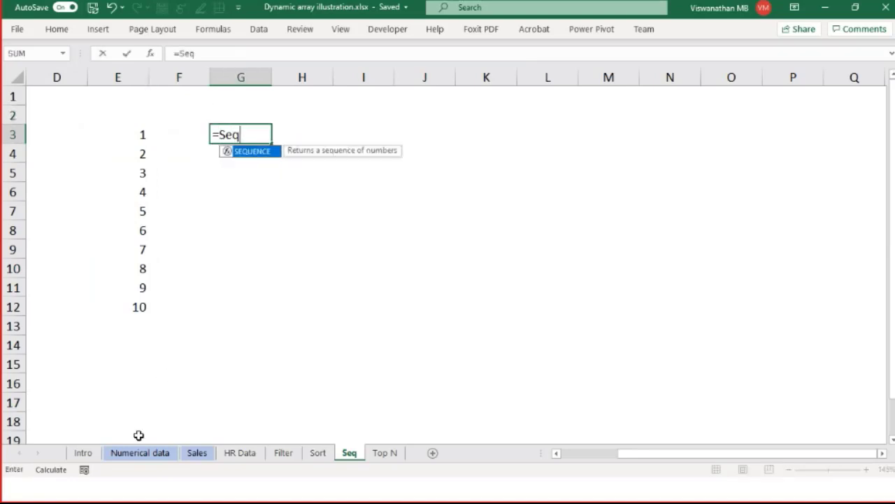
pyautogui.press('Tab')
pyautogui.write('1')
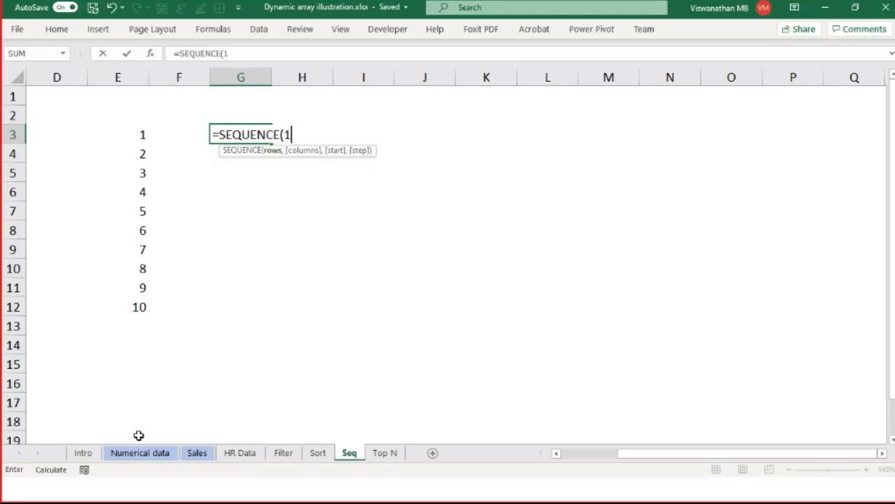
pyautogui.write(',10')
pyautogui.write(')')
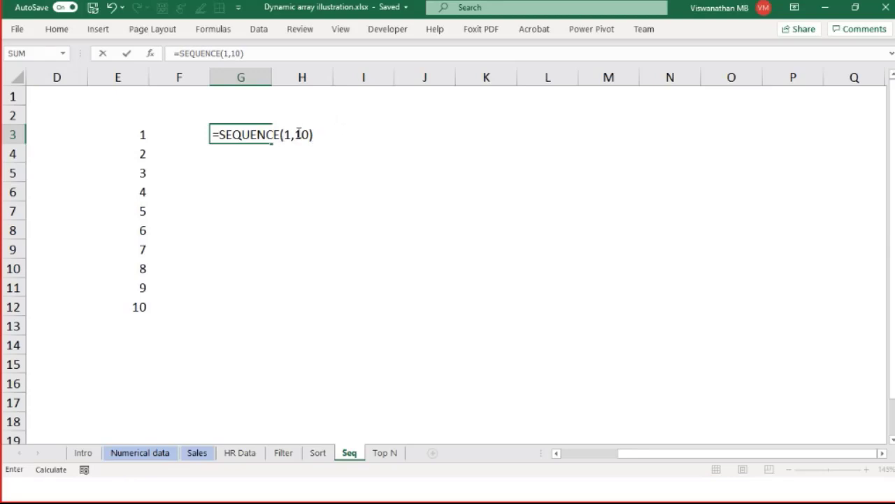
pyautogui.press('Return')
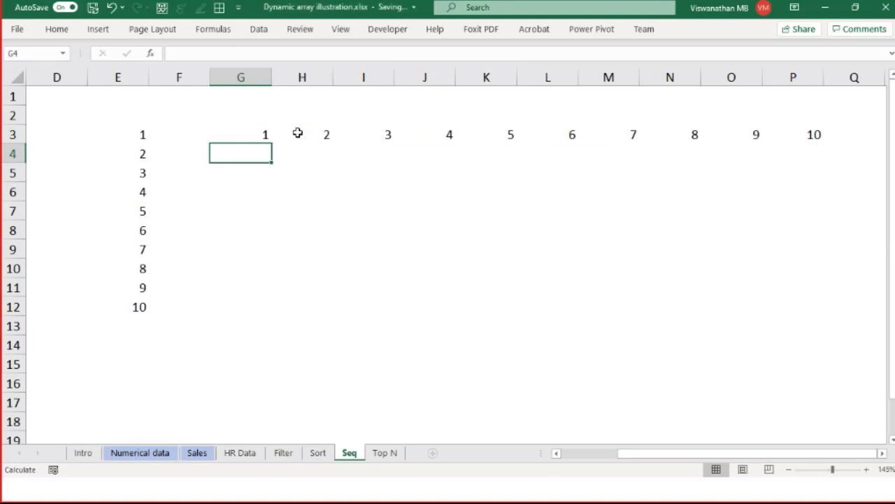
pyautogui.click(241, 135)
pyautogui.moveTo(266, 135); pyautogui.dragTo(816, 138)
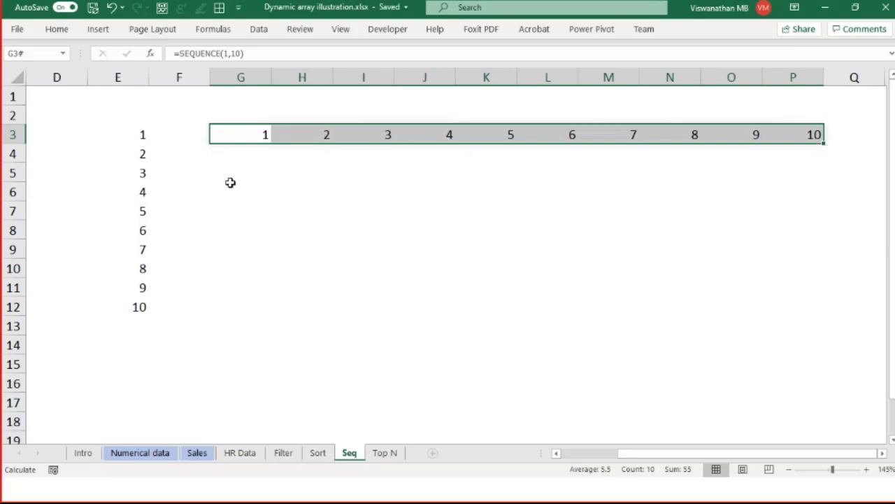
# Create a row of repeated ones by entering =SEQUENCE(1,10,1,0) in G5.
pyautogui.click(252, 170)
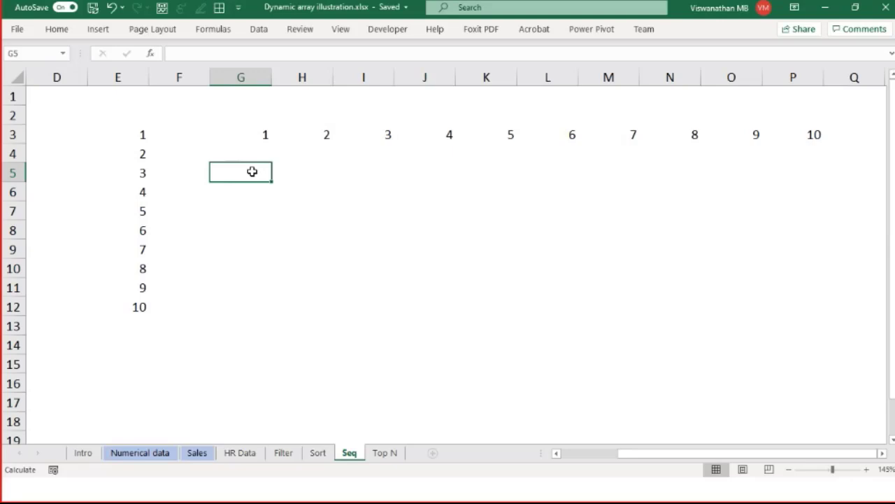
pyautogui.write('=')
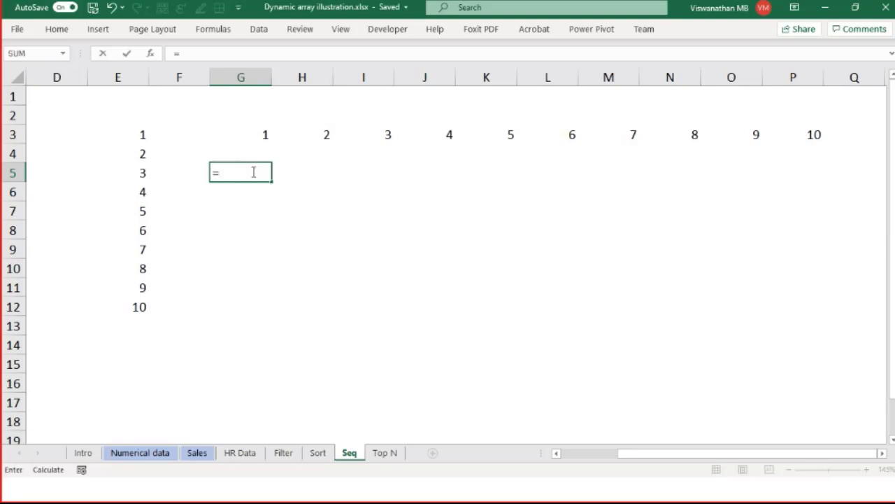
pyautogui.write('Sequ')
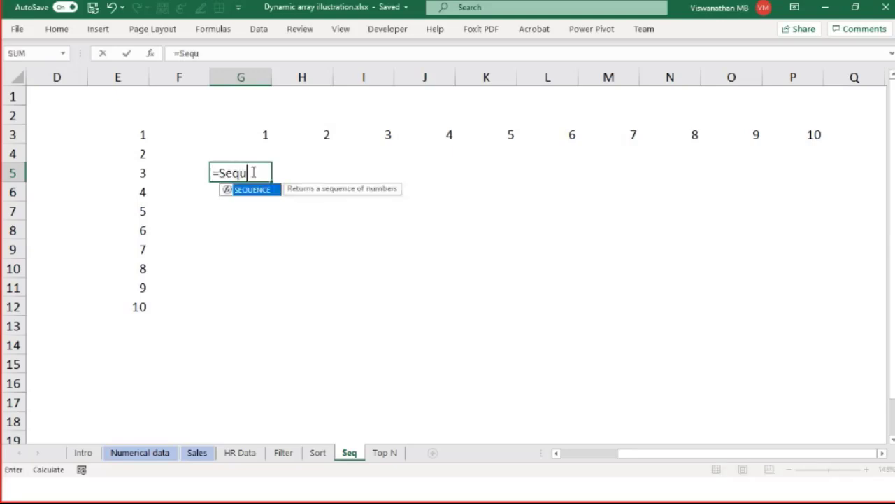
pyautogui.press('Tab')
pyautogui.write('1')
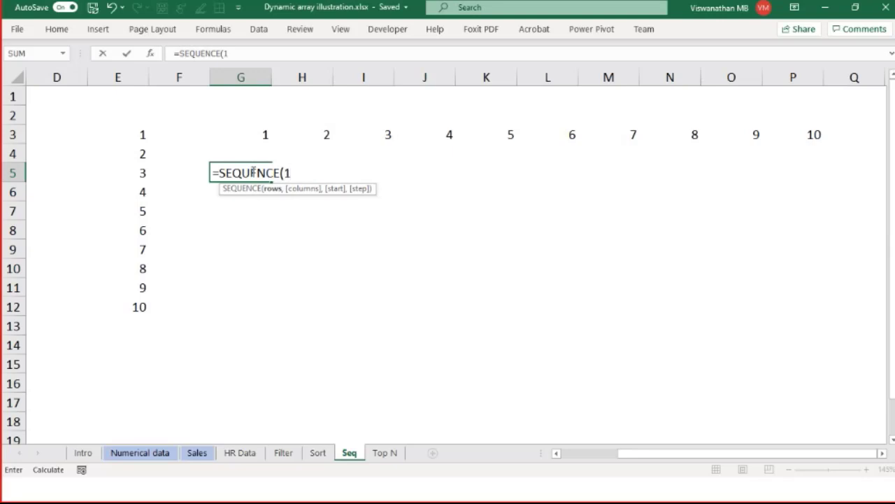
pyautogui.write('m')
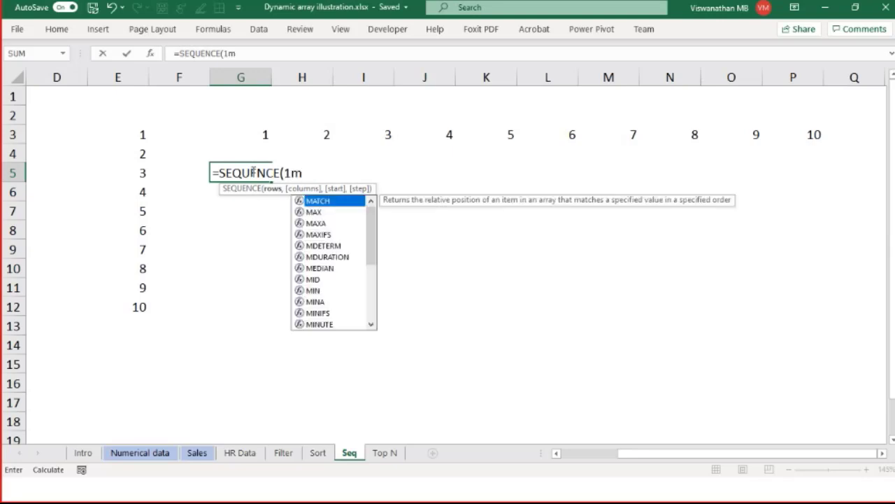
pyautogui.press('BackSpace')
pyautogui.write(',10,')
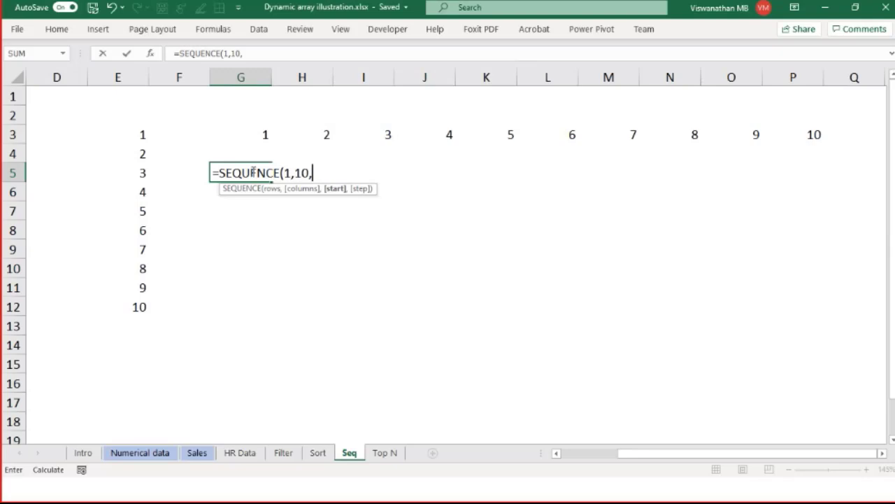
pyautogui.write('1')
pyautogui.write(',0)')
pyautogui.press('Return')
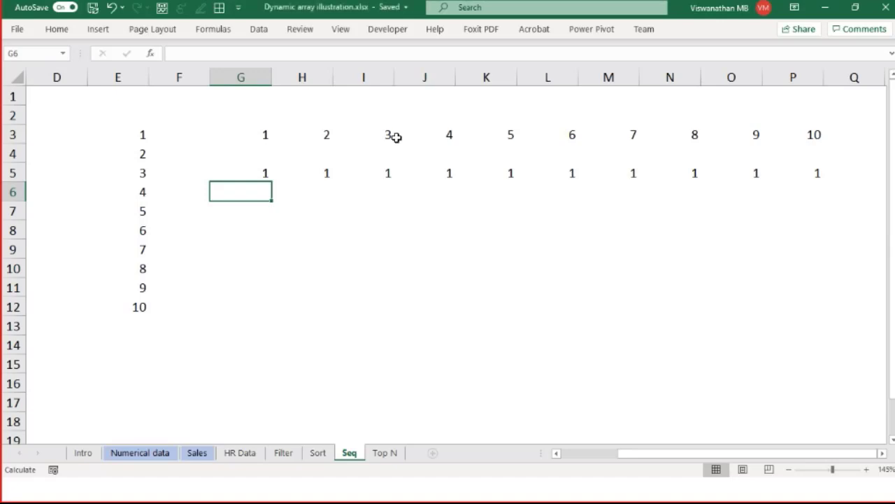
# Switch to the Book1 workbook, inspect the year 1 depreciation formula in D11 and the annual depreciation in C7, and select the depreciation cells.
pyautogui.hotkey('alt', 'Tab')
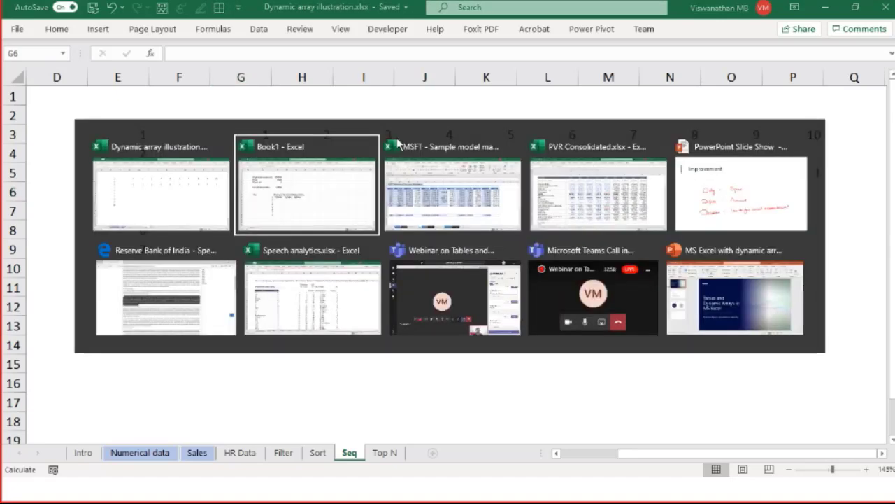
pyautogui.click(339, 256)
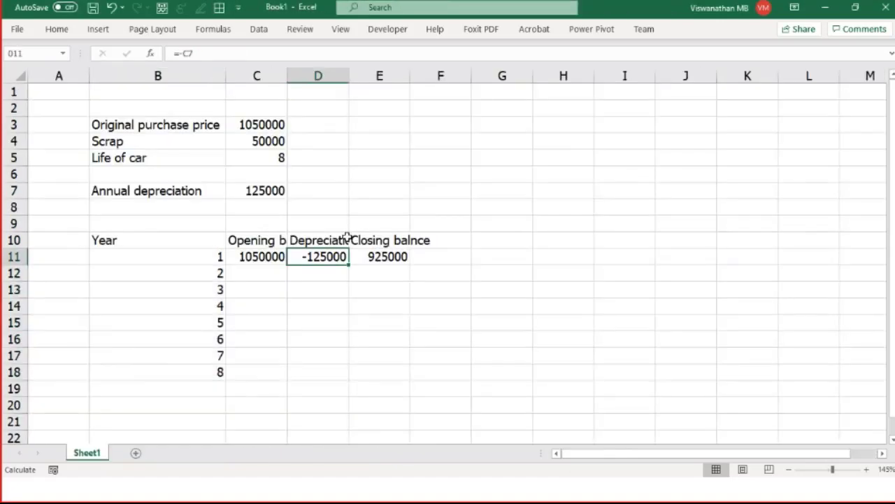
pyautogui.press('F2')
pyautogui.hotkey('ctrl', 'Return')
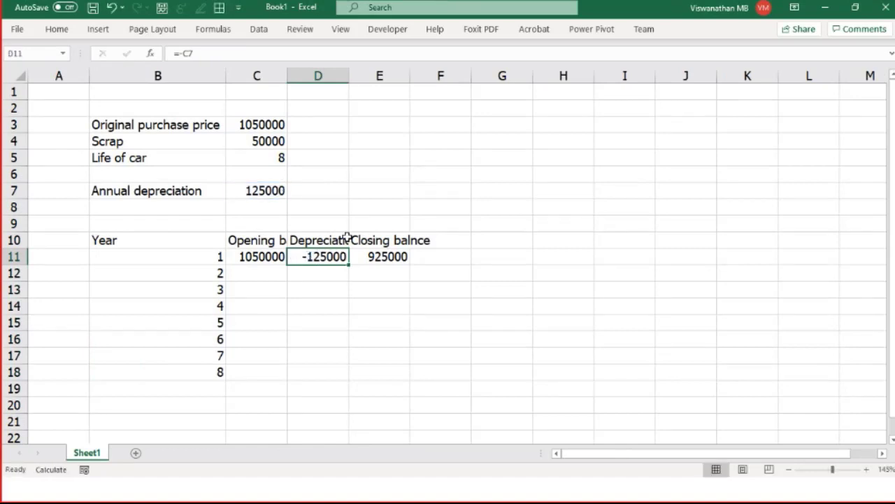
pyautogui.click(268, 146)
pyautogui.click(243, 189)
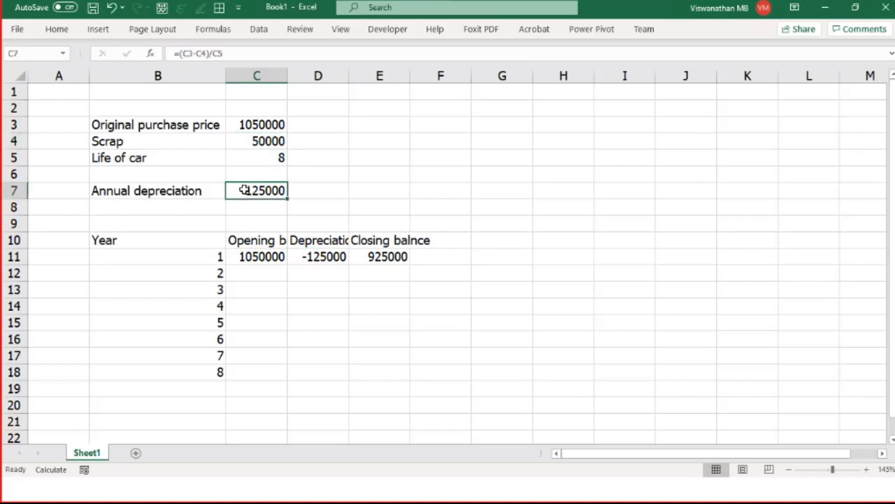
pyautogui.moveTo(315, 255); pyautogui.dragTo(309, 373)
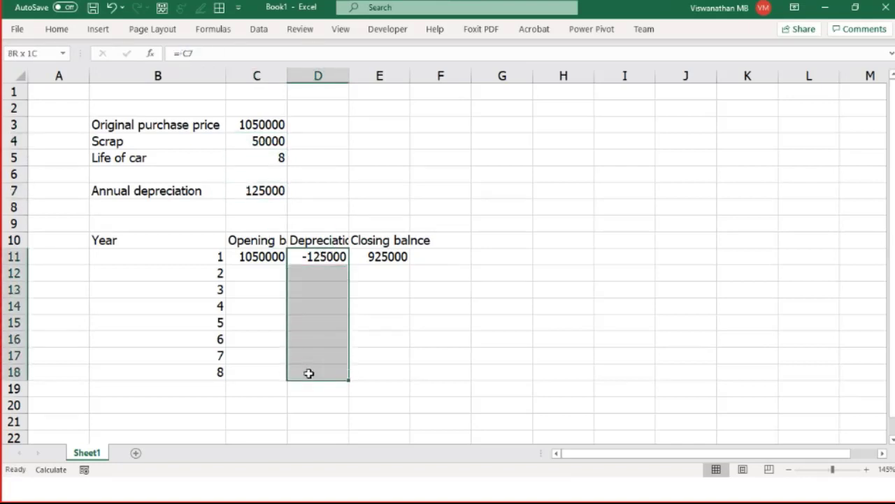
pyautogui.moveTo(308, 372); pyautogui.dragTo(310, 357)
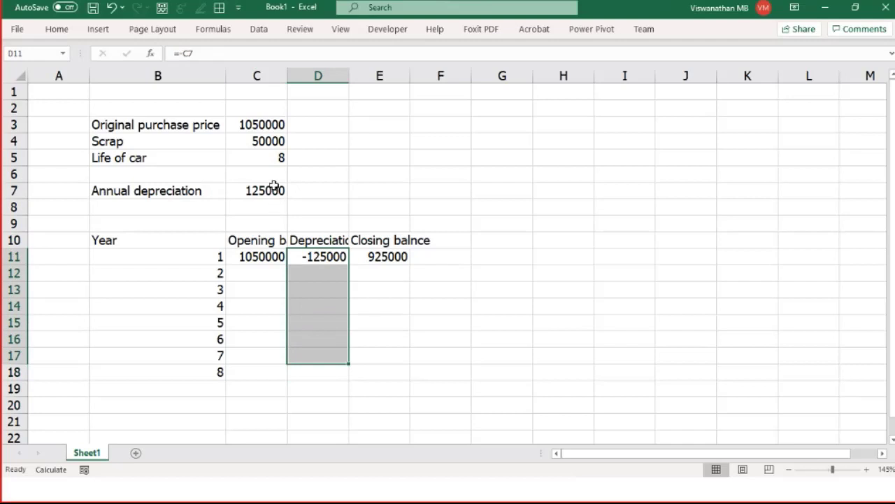
pyautogui.click(323, 256)
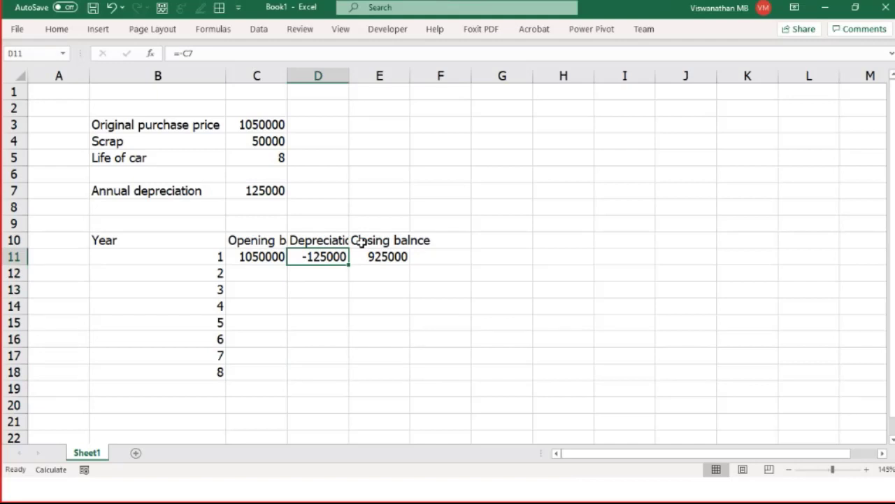
# Switch to the Dynamic array illustration workbook and turn the row of ones into hundreds with =100*(SEQUENCE(1,10,1,0)) in G5.
pyautogui.hotkey('alt', 'Tab')
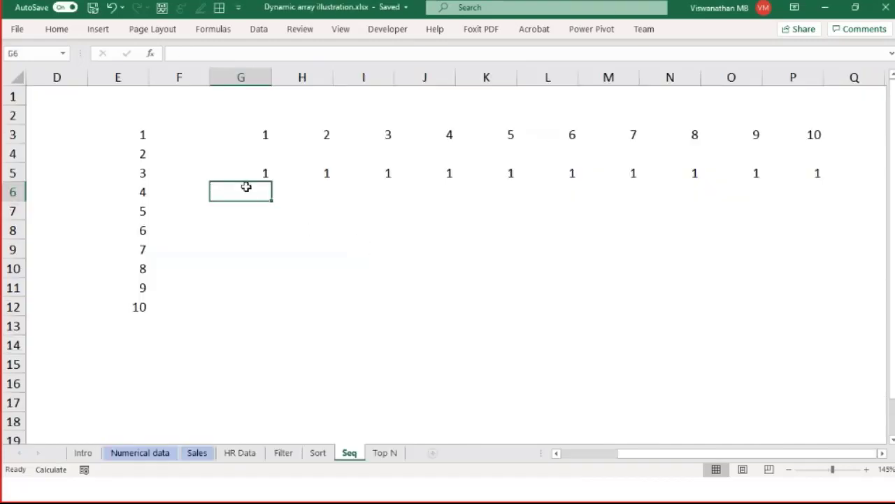
pyautogui.moveTo(244, 173); pyautogui.dragTo(788, 173)
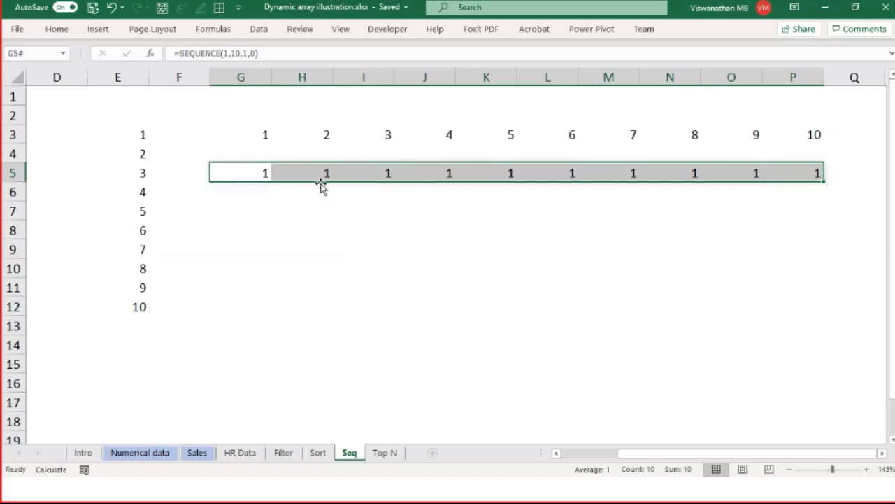
pyautogui.moveTo(250, 173); pyautogui.dragTo(776, 173)
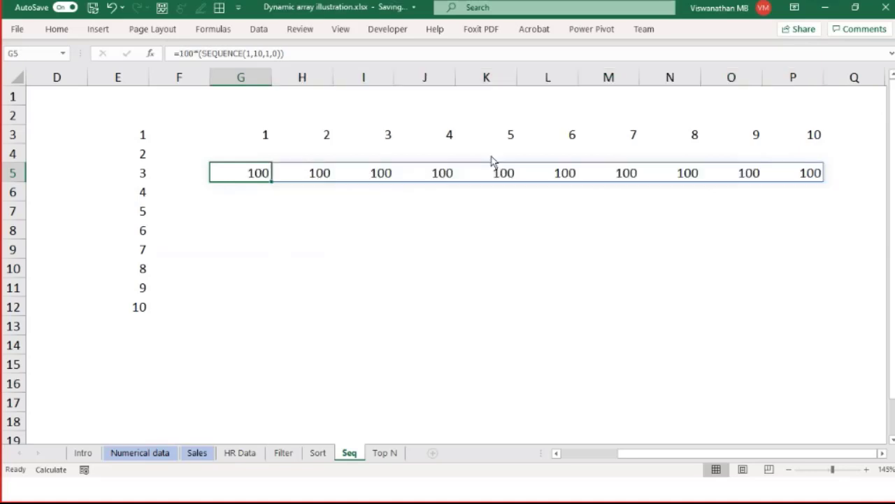
# Switch back to the Book1 workbook and name the annual depreciation cell C7 Depn.
pyautogui.hotkey('alt', 'Tab')
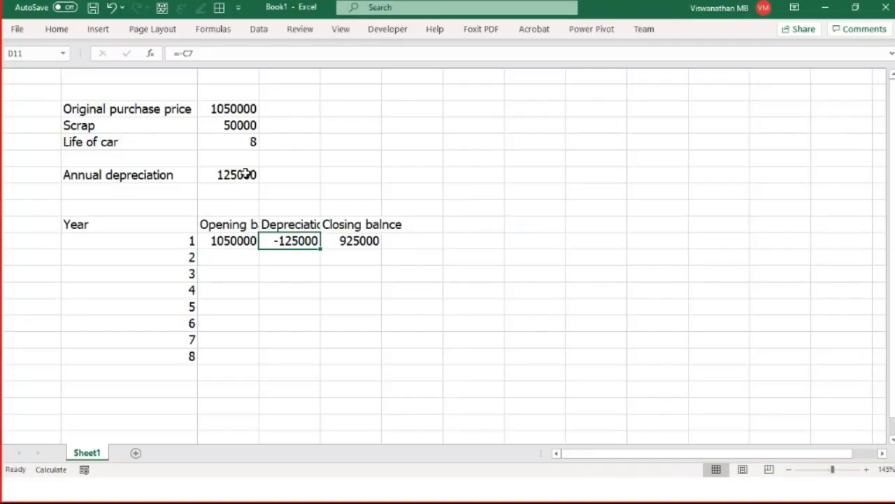
pyautogui.click(245, 174)
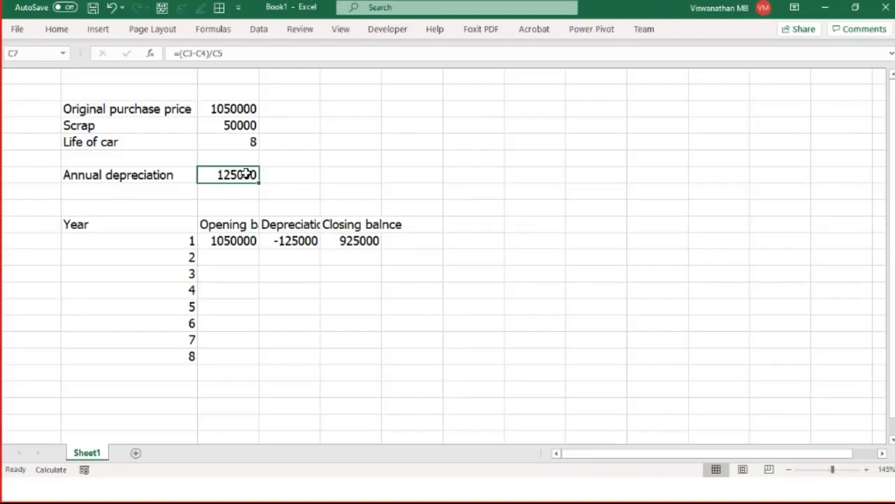
pyautogui.click(55, 54)
pyautogui.write('Depn')
pyautogui.press('Return')
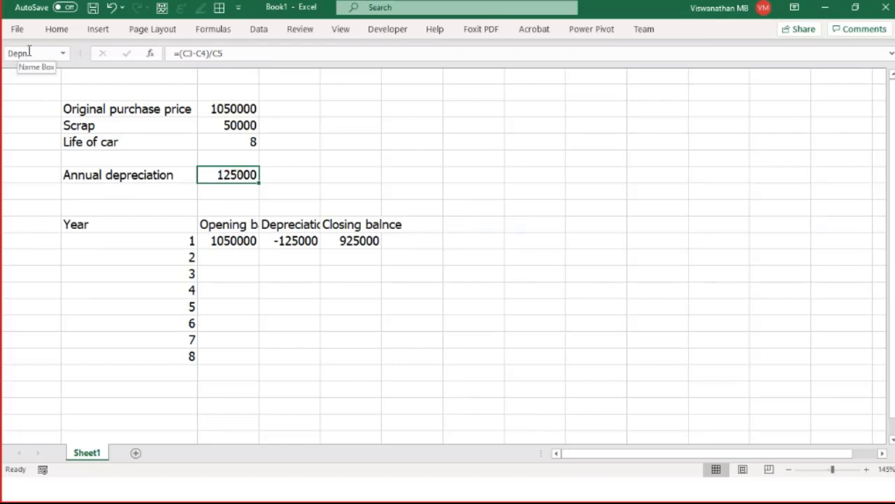
# Name the life of car cell C5 ExpLife.
pyautogui.click(290, 240)
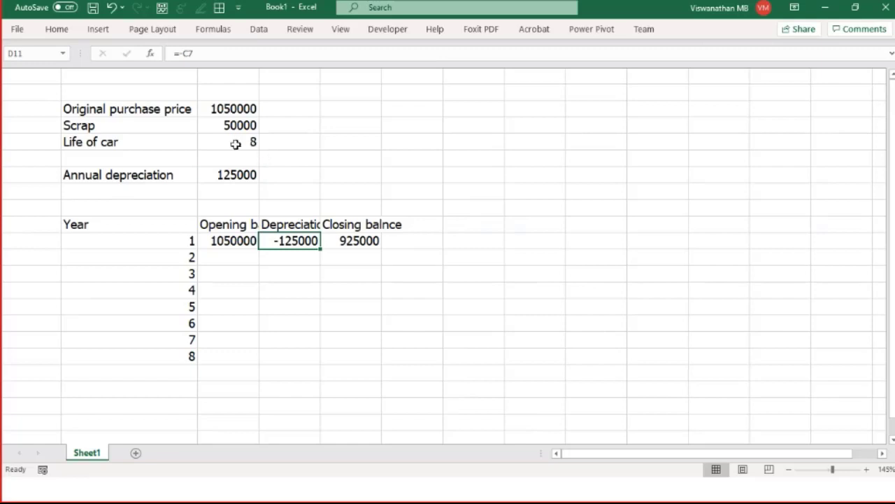
pyautogui.click(238, 145)
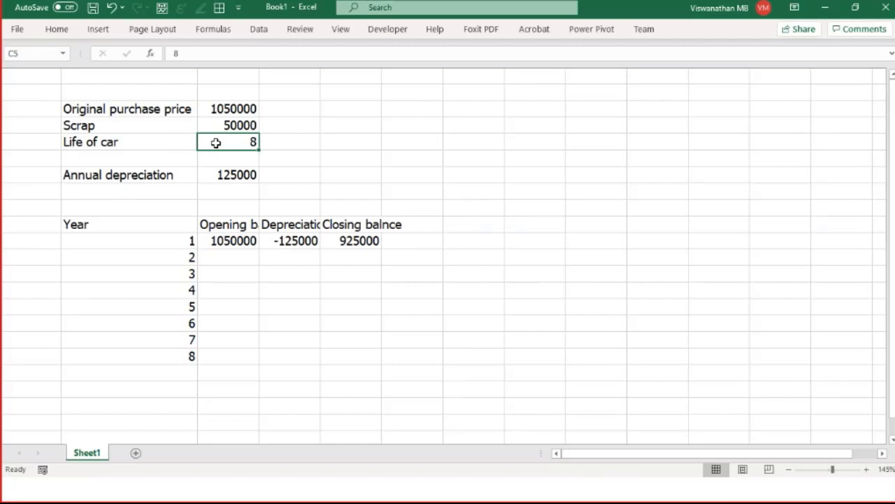
pyautogui.click(29, 56)
pyautogui.write('ExpLife')
pyautogui.press('Return')
# Fill the depreciation column for every year by entering =-Depn*SEQUENCE(ExpLife,1,1,0) in D11.
pyautogui.click(301, 238)
pyautogui.write('=')
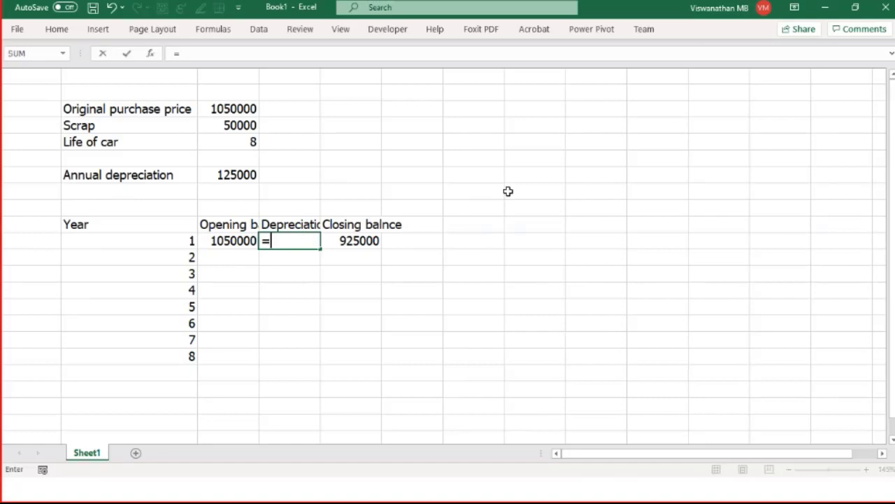
pyautogui.write('-Depn')
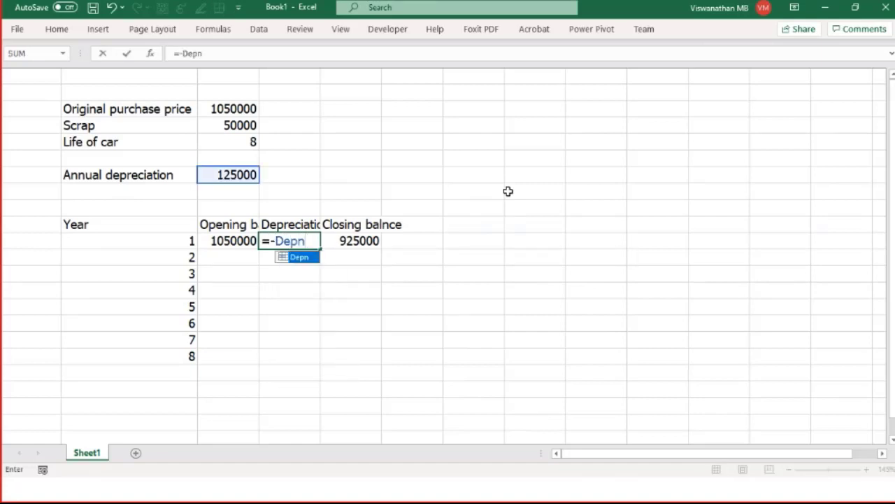
pyautogui.write('*')
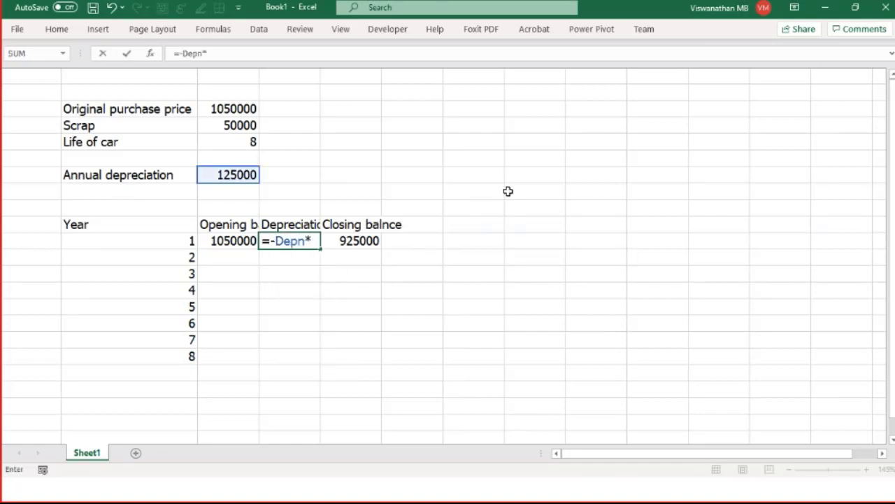
pyautogui.write('Seq')
pyautogui.press('Tab')
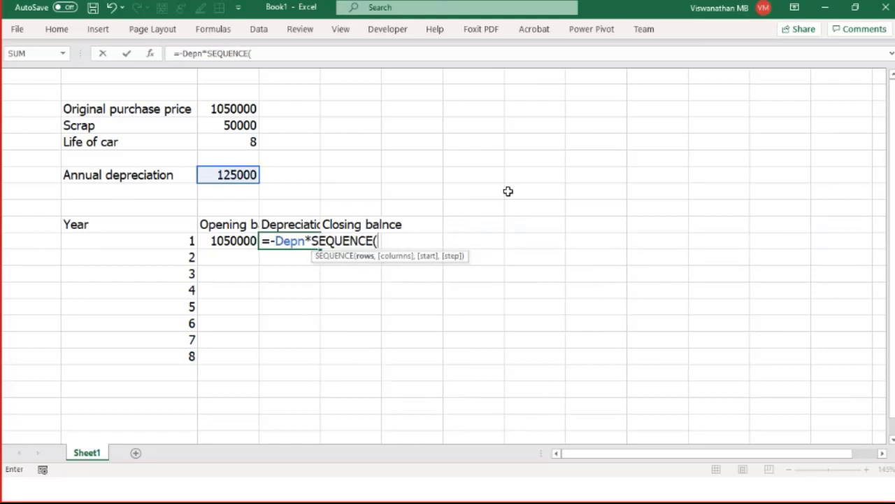
pyautogui.write('exp')
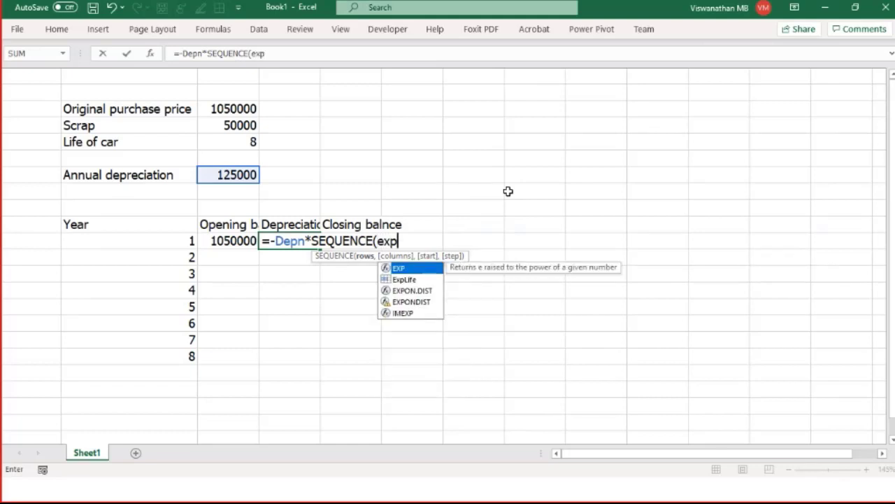
pyautogui.press('Down')
pyautogui.press('Tab')
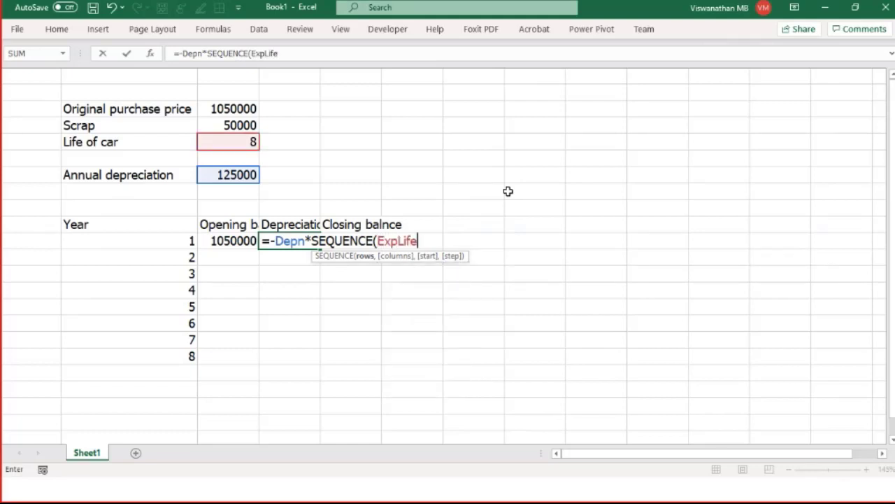
pyautogui.write(',1')
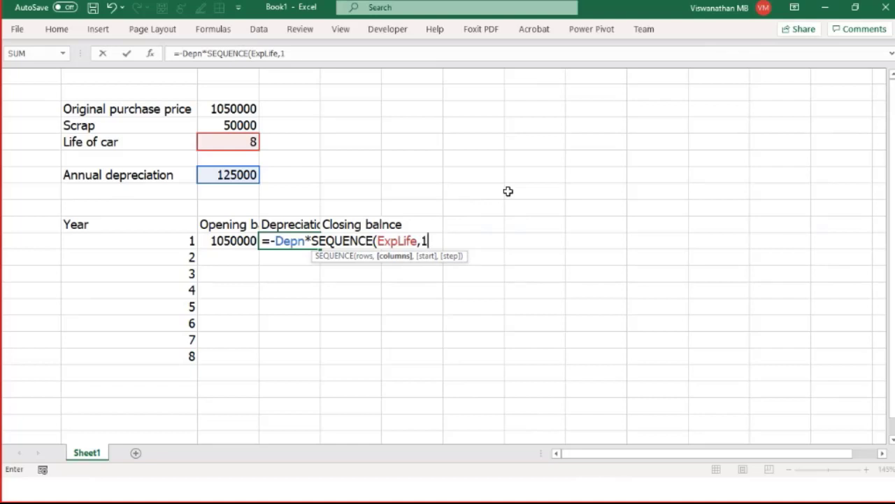
pyautogui.write(',1,')
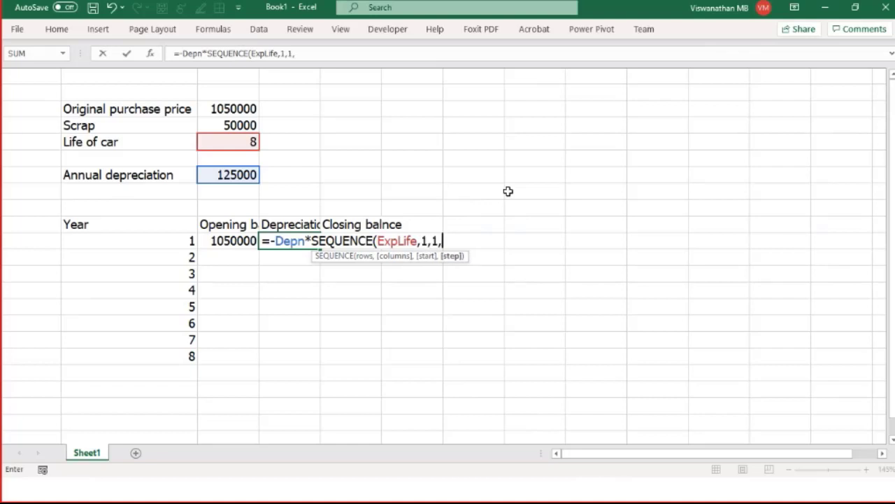
pyautogui.write('0)')
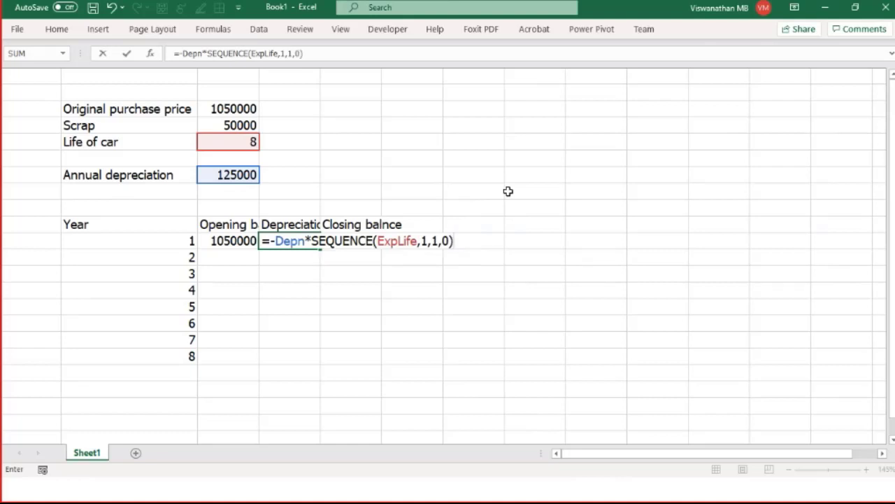
pyautogui.press('Return')
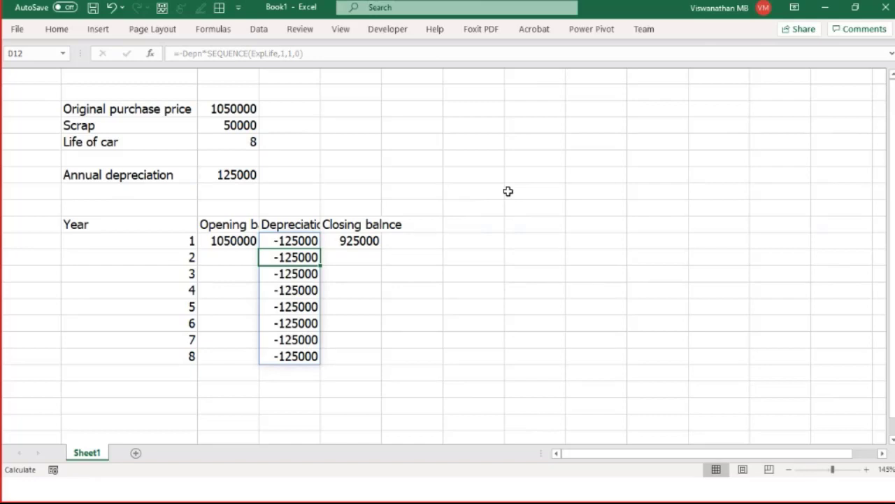
# Set the life of the car to 10 and select the resulting range of yearly depreciation amounts.
pyautogui.click(231, 141)
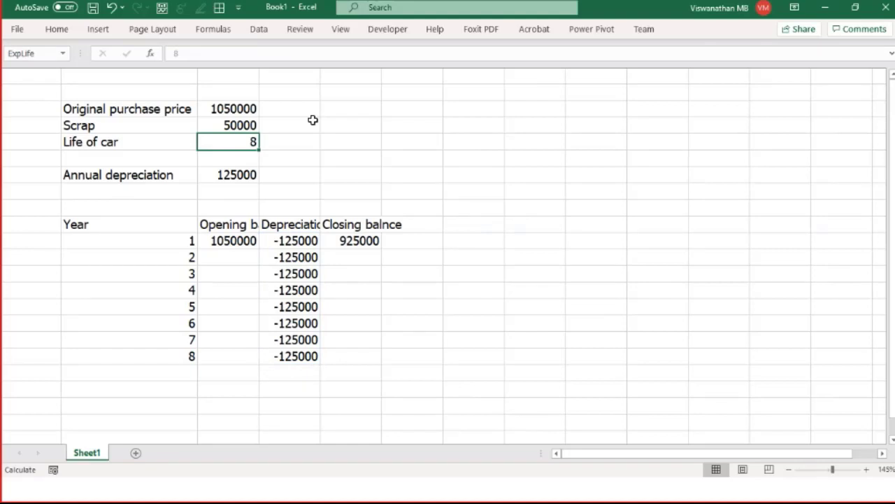
pyautogui.write('10')
pyautogui.press('Return')
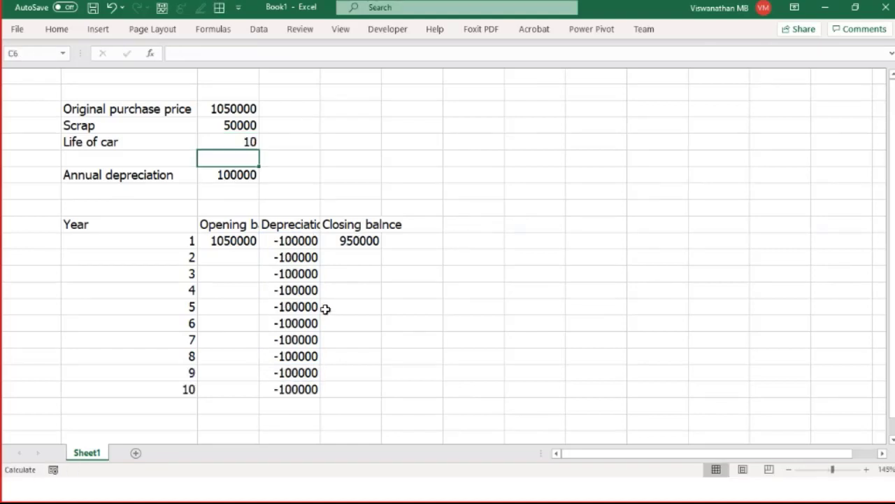
pyautogui.moveTo(308, 240); pyautogui.dragTo(286, 388)
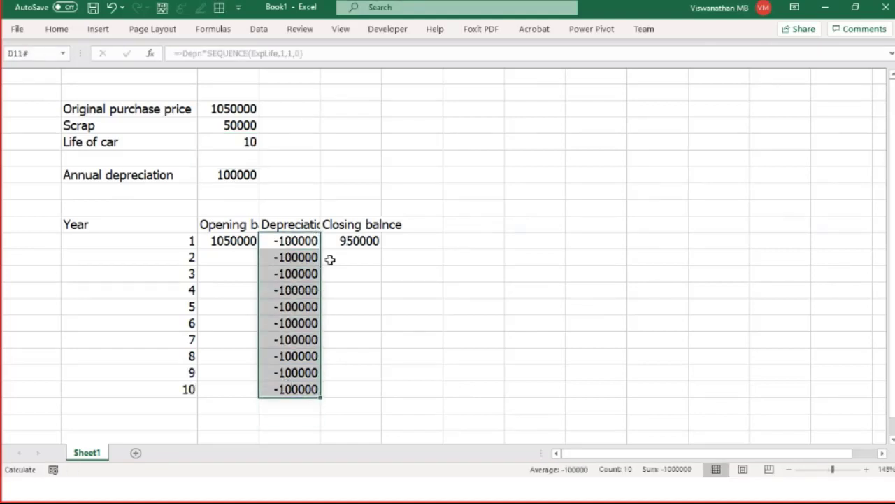
# Inspect the depreciation formula in D11 and name that cell YlyDepn.
pyautogui.click(311, 246)
pyautogui.press('F2')
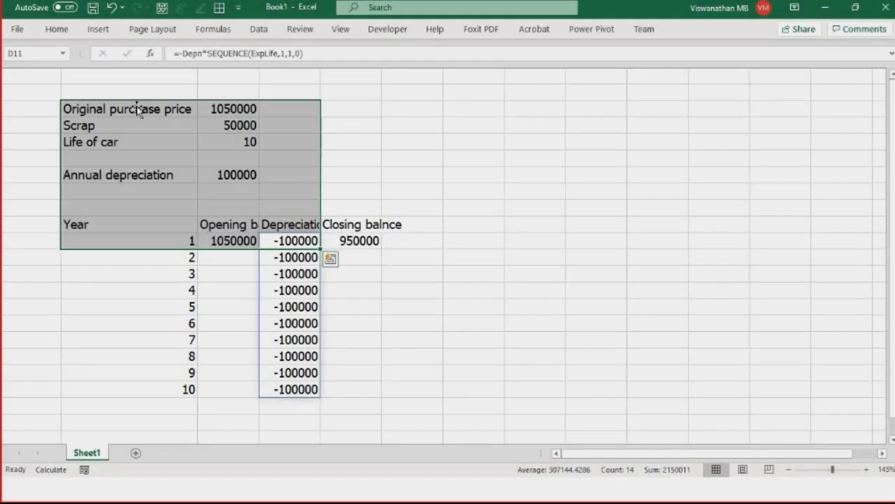
pyautogui.click(294, 240)
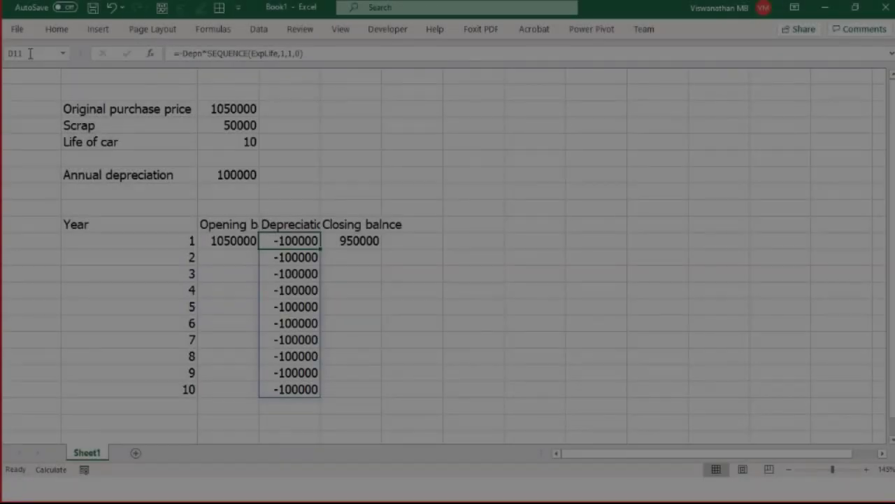
pyautogui.click(30, 53)
pyautogui.write('u')
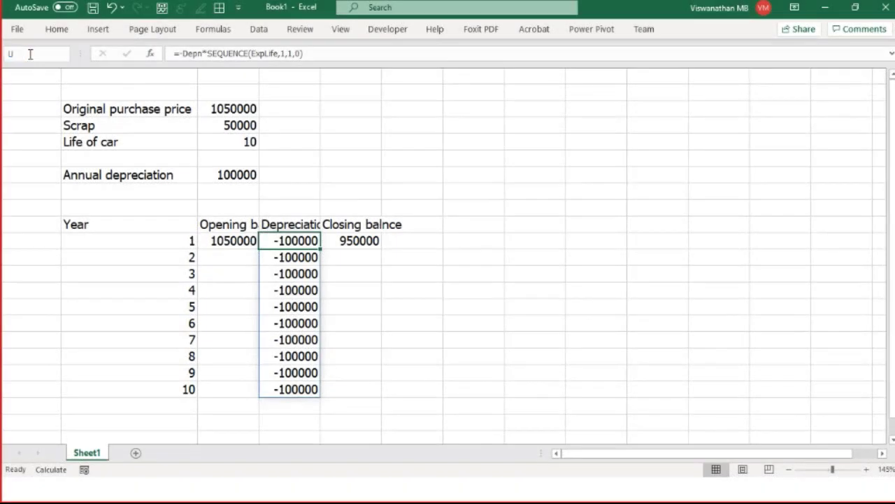
pyautogui.press('BackSpace')
pyautogui.write('YlyDepn')
pyautogui.press('Return')
# Clear the first-year closing balance formula in E11 and name that cell CloBalFA.
pyautogui.click(241, 242)
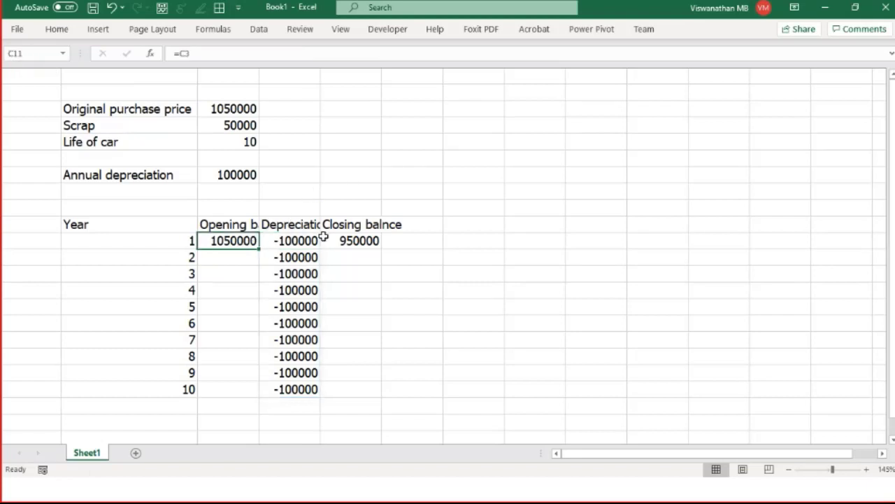
pyautogui.click(318, 240)
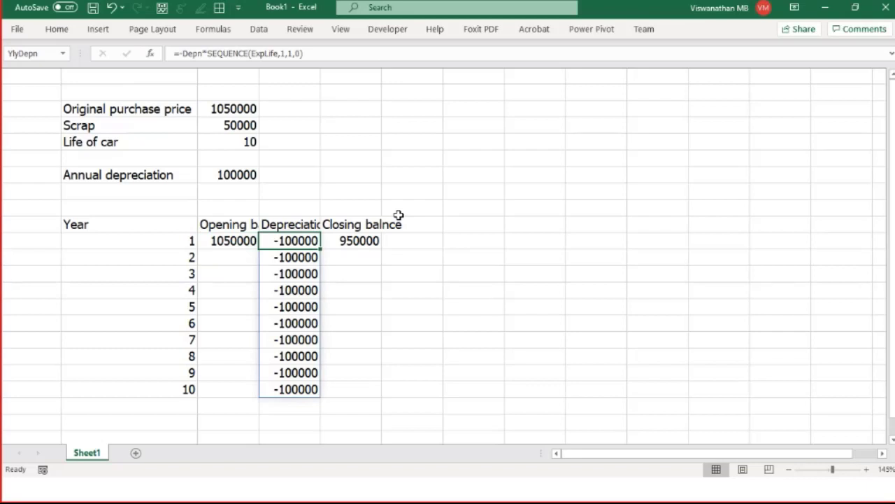
pyautogui.click(373, 244)
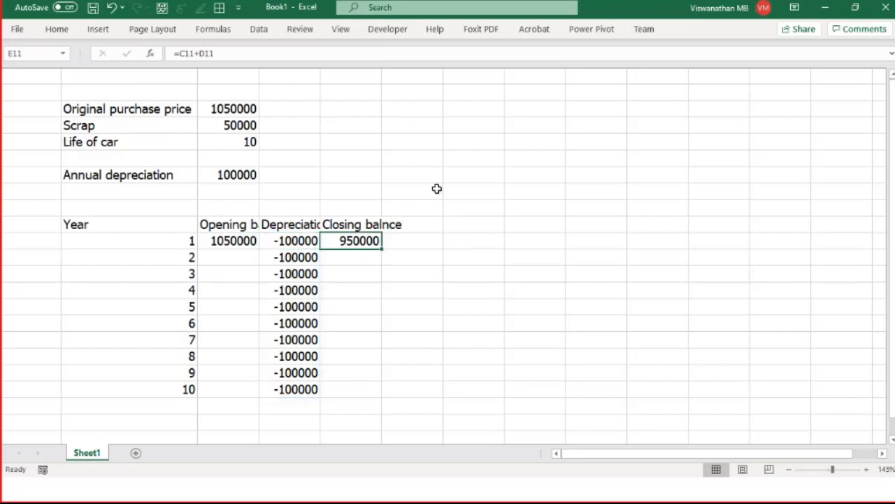
pyautogui.press('Delete')
pyautogui.click(34, 53)
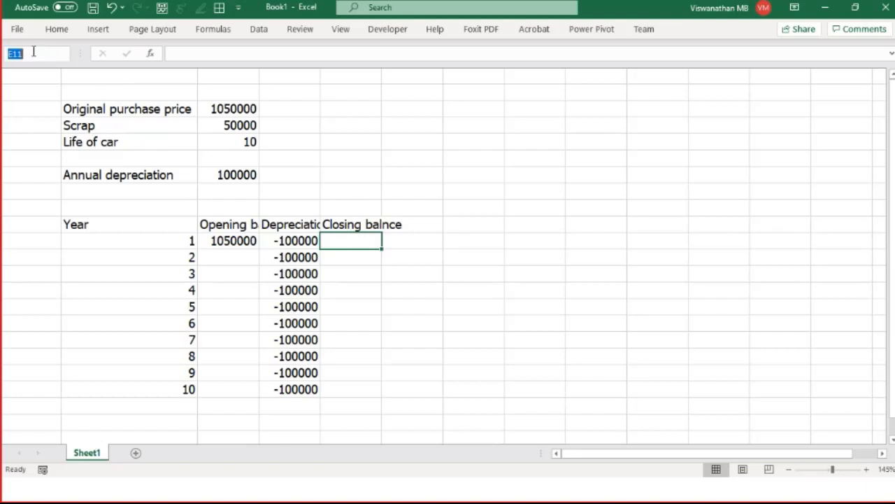
pyautogui.write('CloBa')
pyautogui.write('lFA')
pyautogui.press('Return')
# Clear the first-year opening balance in C11 and name that cell OpBalFA.
pyautogui.write('=')
pyautogui.press('Left')
pyautogui.press('Delete')
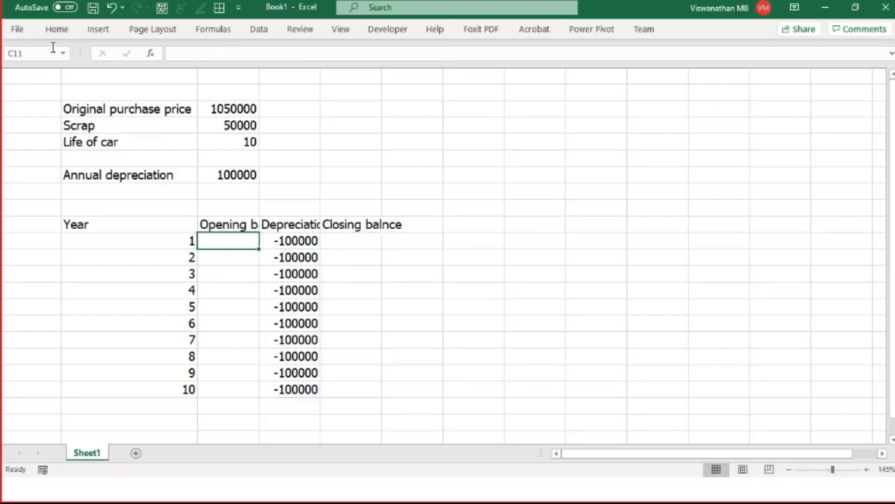
pyautogui.click(55, 53)
pyautogui.write('OpBalFA')
pyautogui.press('Return')
# Name the first year cell B11 Yr and check the names of the opening, depreciation and closing balance cells in that row.
pyautogui.press('Left')
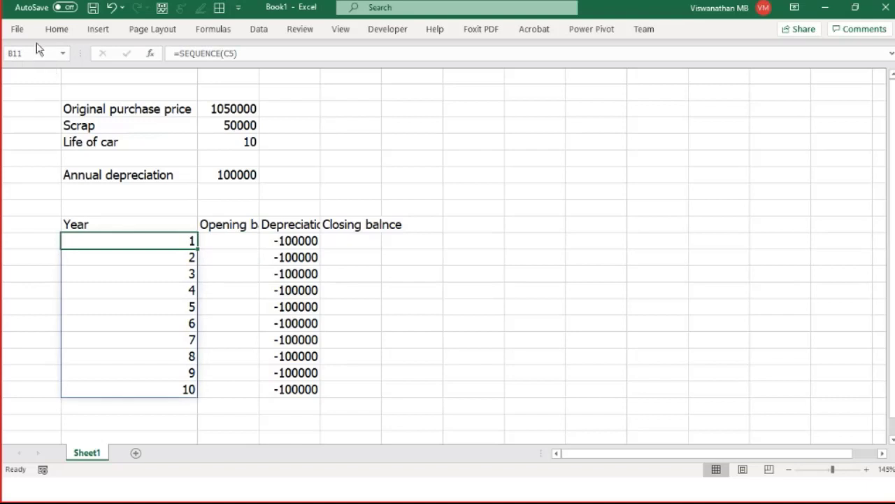
pyautogui.click(36, 56)
pyautogui.write('Yr')
pyautogui.click(226, 241)
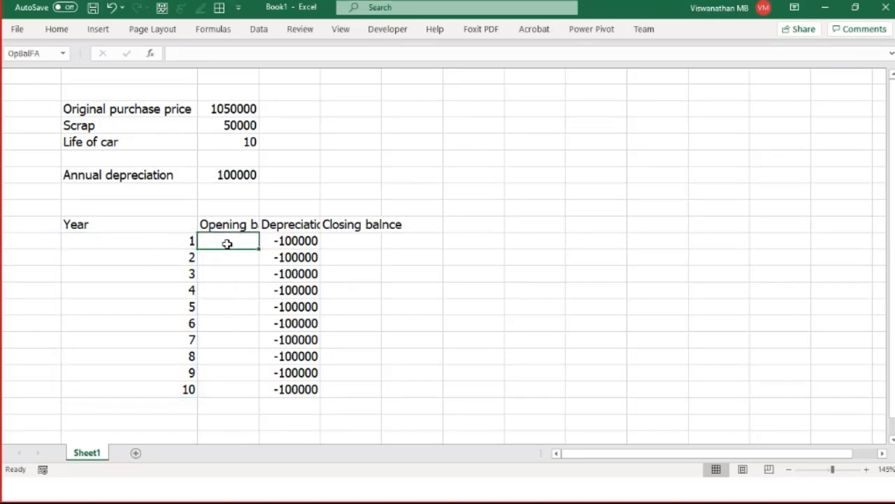
pyautogui.click(295, 239)
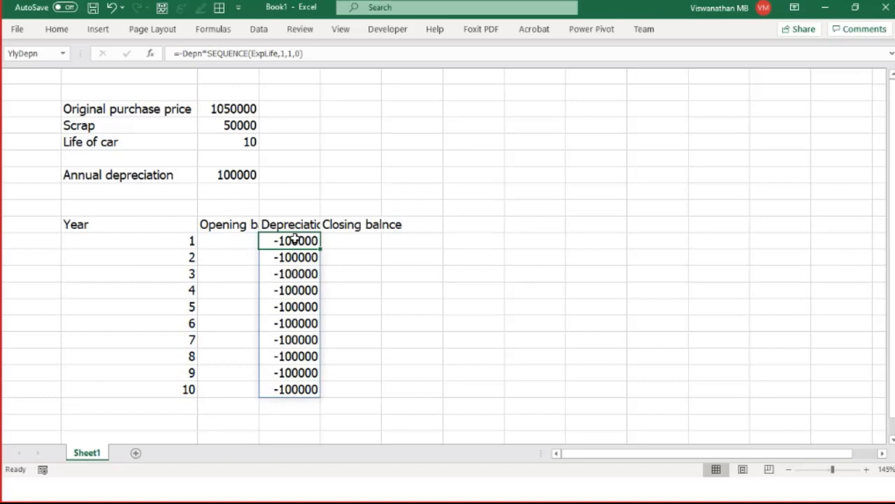
pyautogui.click(339, 240)
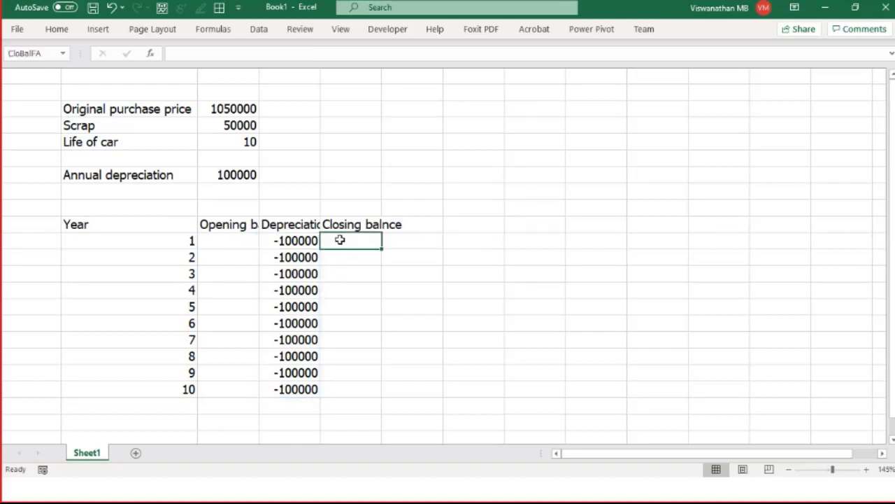
pyautogui.click(293, 242)
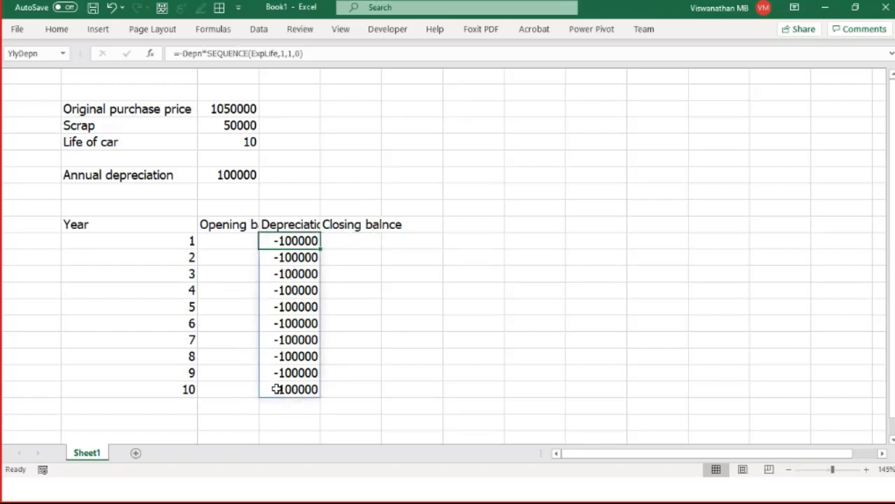
# Start the closing balance formula in E11 as =OpBalFA+YlyDepn by referring to the opening balance and depreciation cells.
pyautogui.click(376, 240)
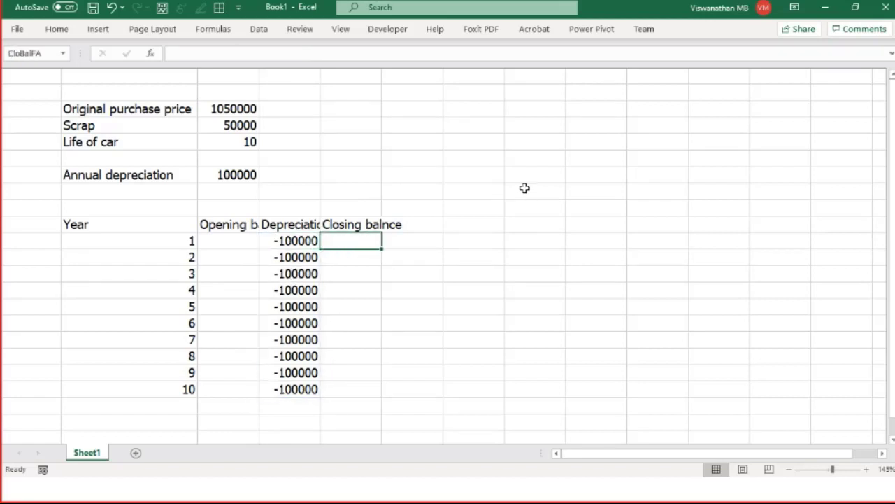
pyautogui.write('=')
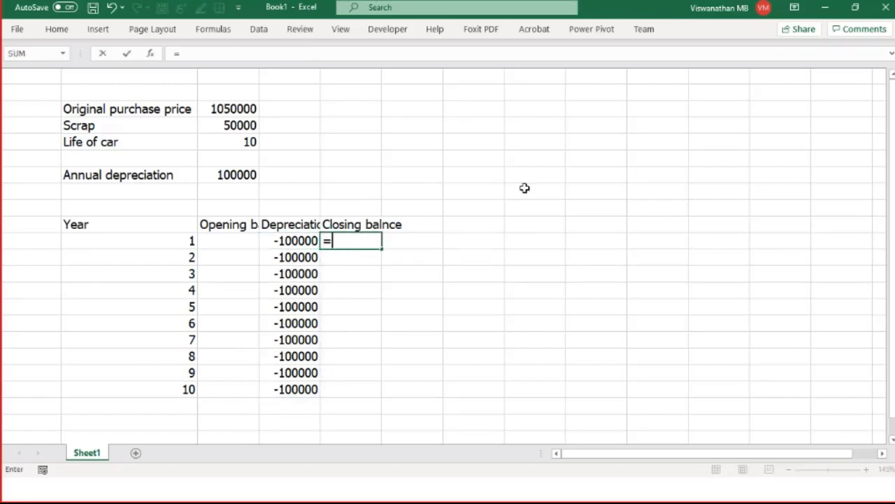
pyautogui.press('Left')
pyautogui.press('Left')
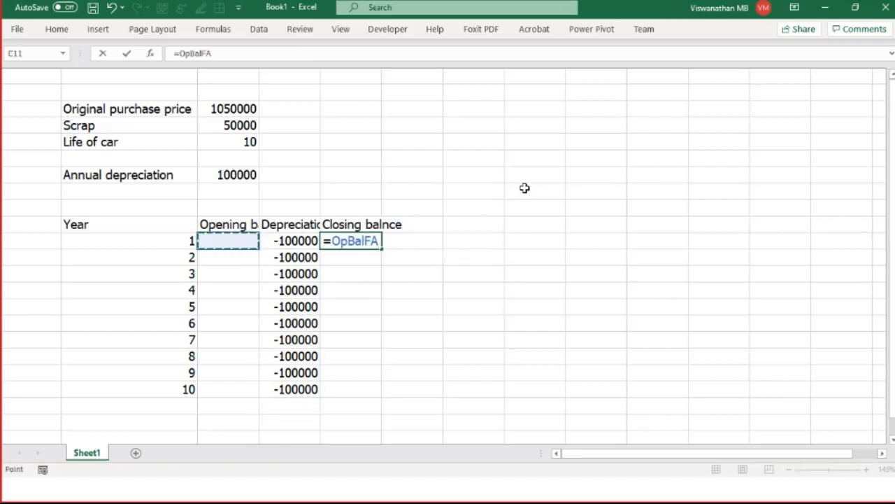
pyautogui.write('+')
pyautogui.press('Right')
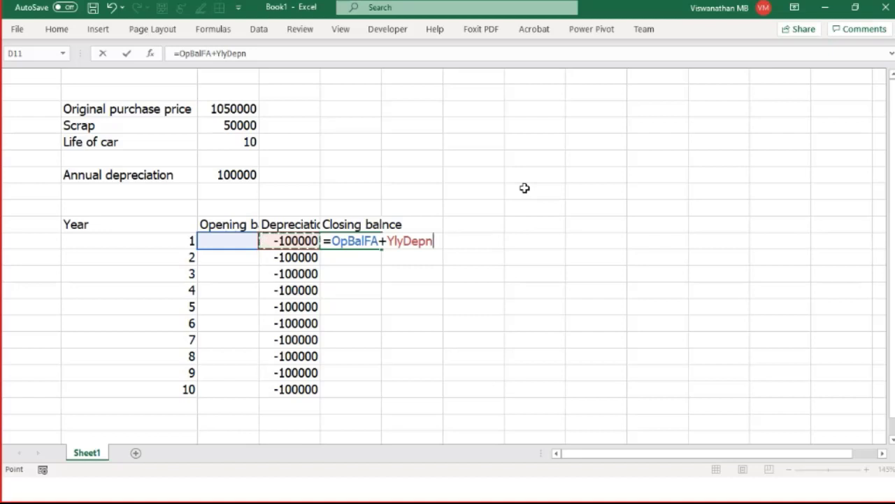
# Add the spill operator to both names in E11 so the entered formula reads =OpBalFA#+YlyDepn#.
pyautogui.click(381, 241)
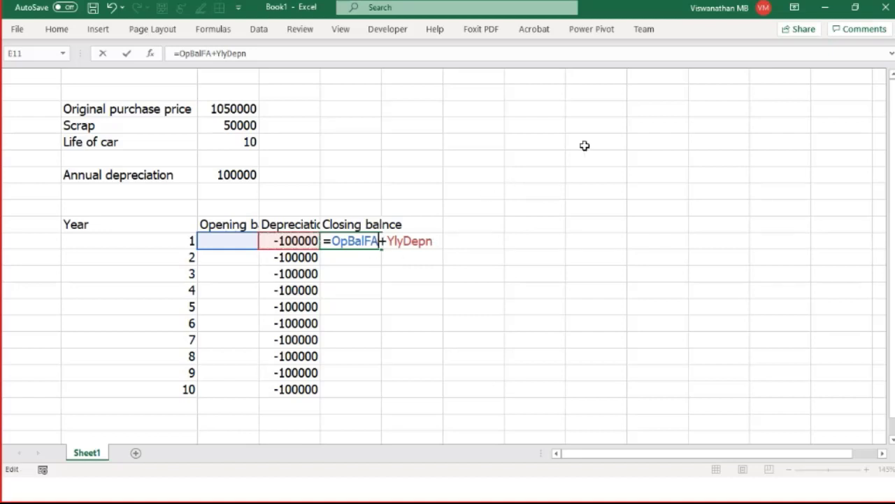
pyautogui.write('#')
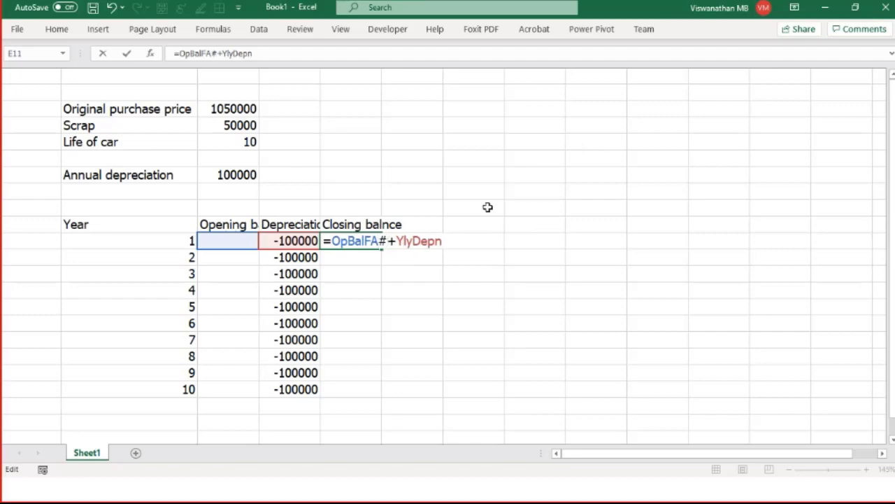
pyautogui.click(440, 240)
pyautogui.write('$')
pyautogui.press('BackSpace')
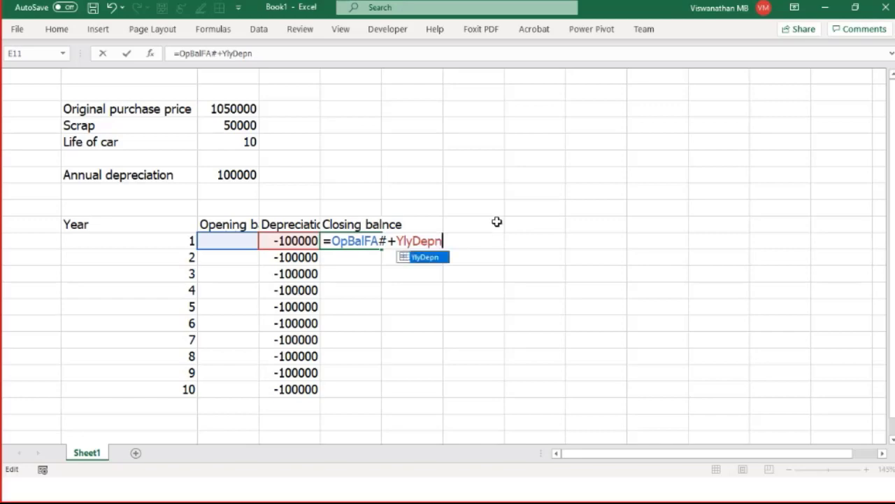
pyautogui.write('#')
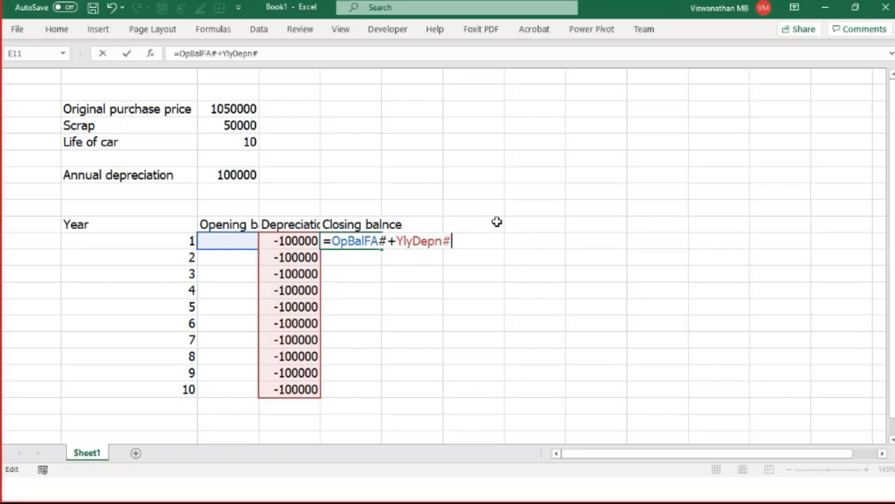
pyautogui.scroll(-1, 522, 250)
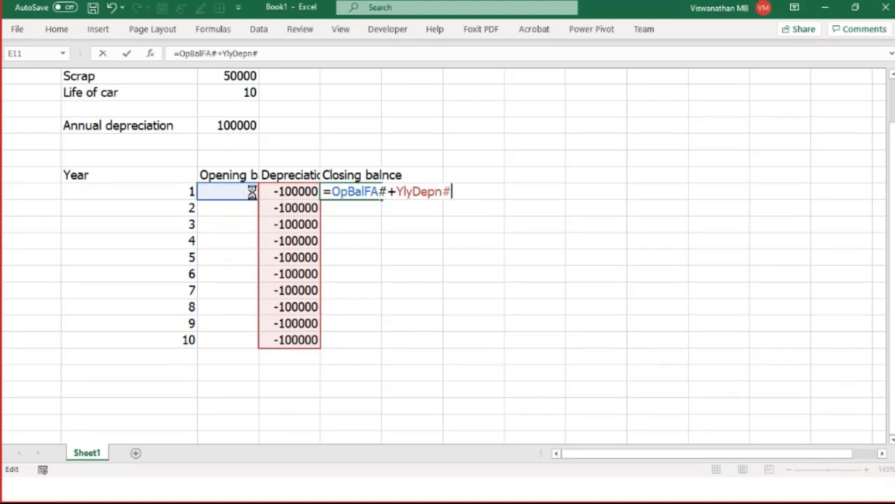
pyautogui.press('Return')
pyautogui.press('Up')
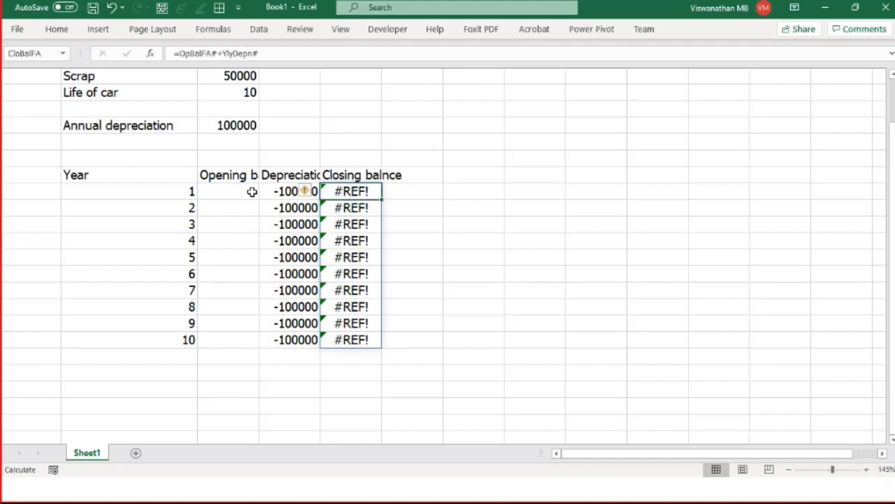
pyautogui.click(252, 191)
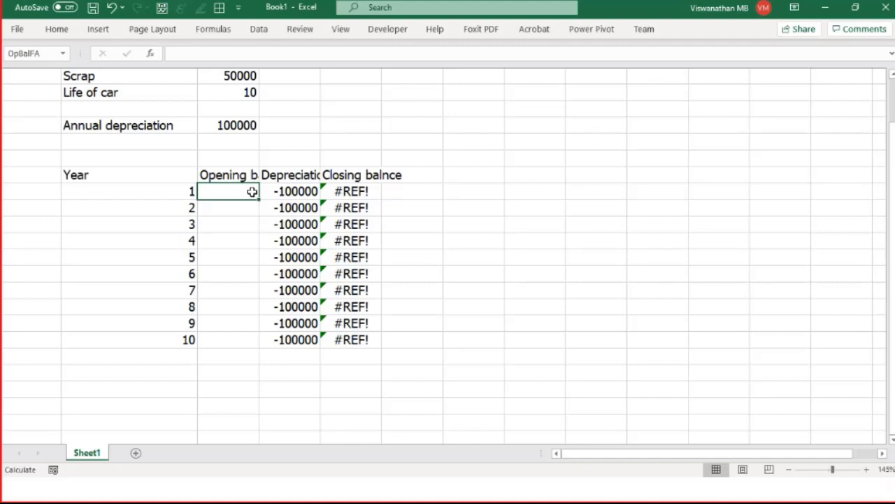
pyautogui.write('=')
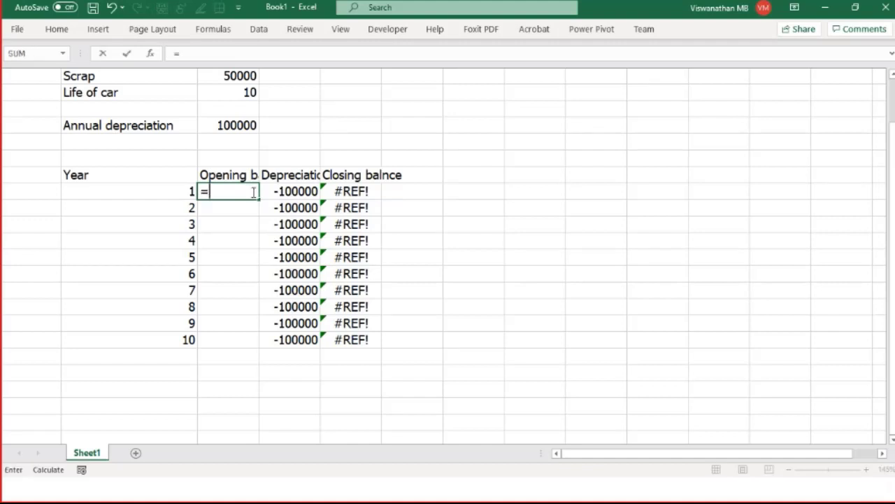
pyautogui.press('Escape')
pyautogui.press('Right')
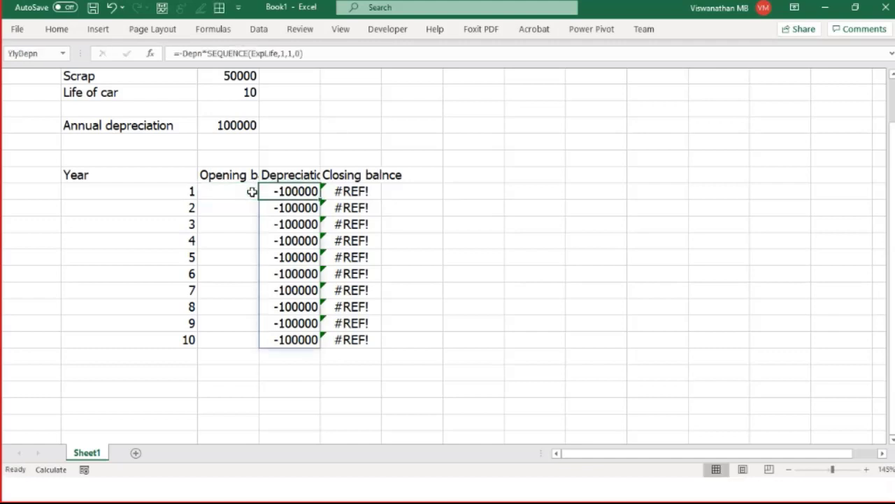
# Fill the opening balance column with trial numbers by entering =SEQUENCE(10) in C11.
pyautogui.press('Left')
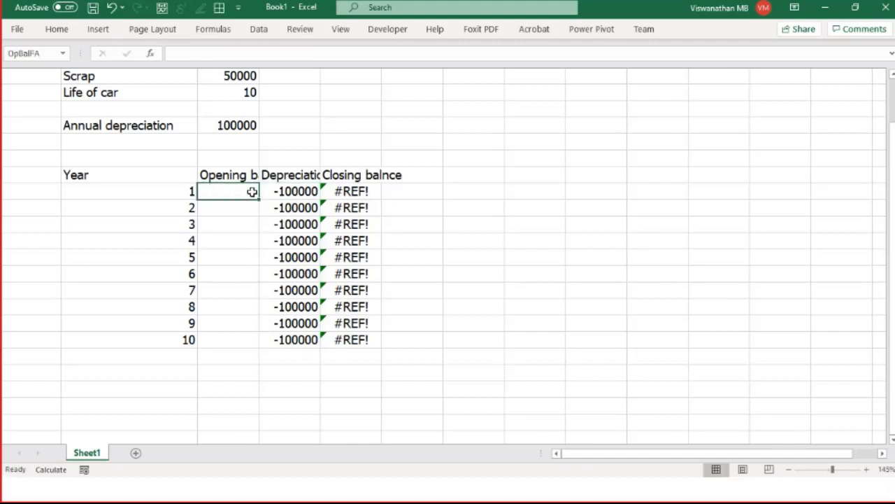
pyautogui.write('=seq')
pyautogui.press('Tab')
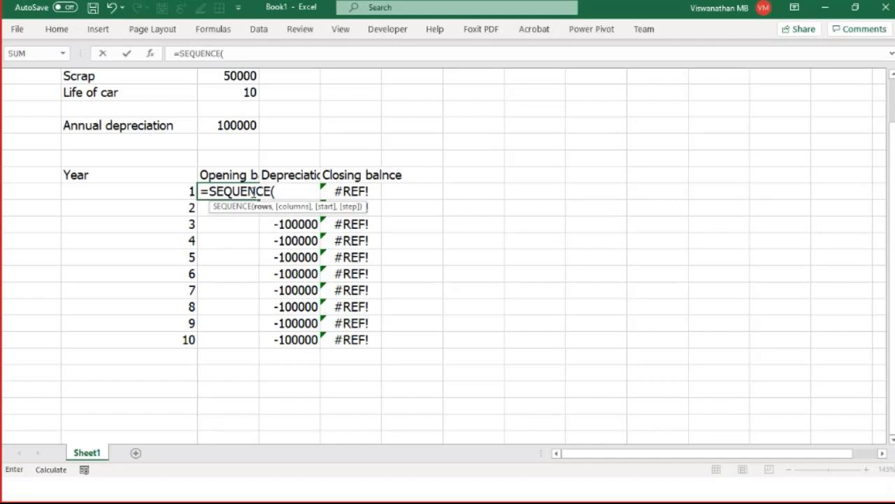
pyautogui.write('10)')
pyautogui.press('Return')
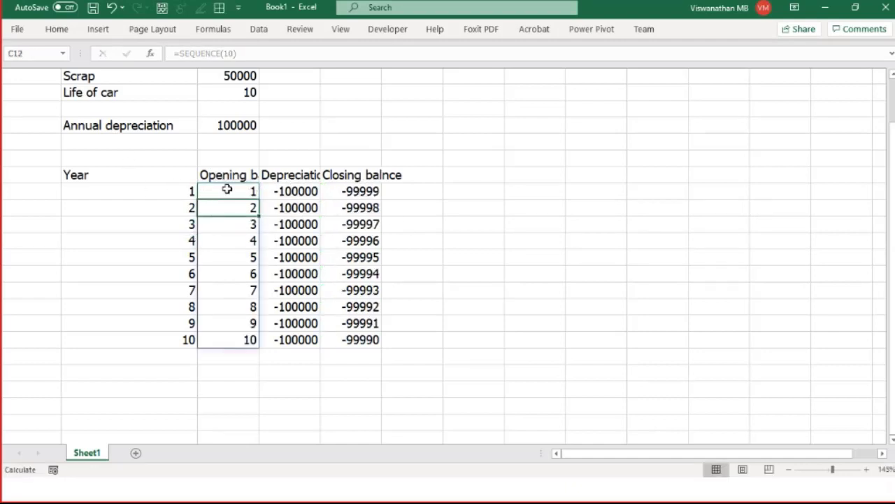
# Select the trial sequence in the opening balance column and delete it.
pyautogui.moveTo(228, 189); pyautogui.dragTo(231, 333)
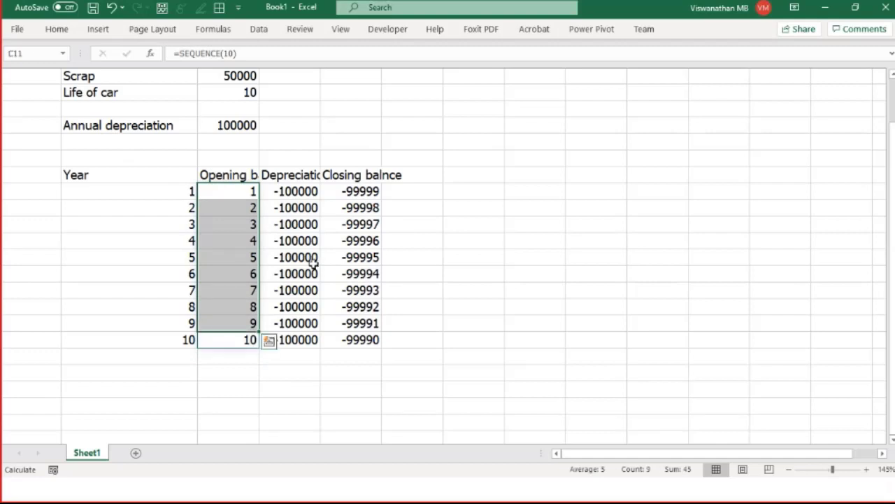
pyautogui.press('Down')
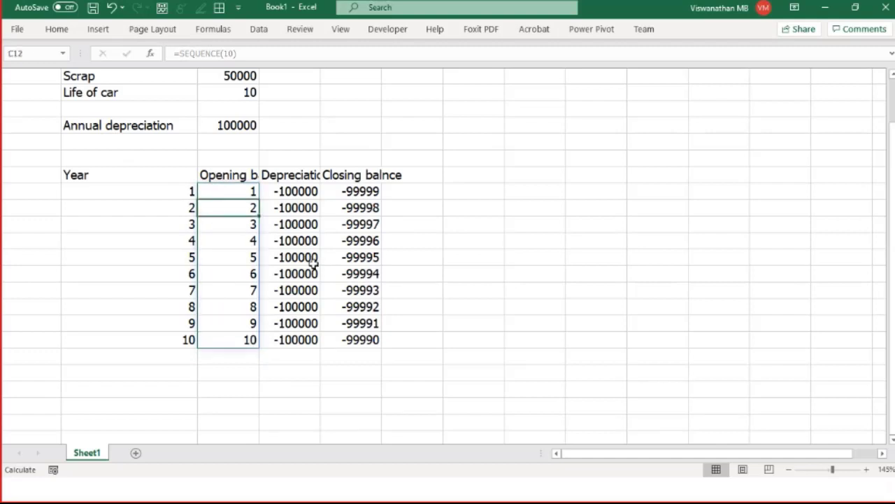
pyautogui.press('Up')
pyautogui.hotkey('shift', 'Down')
pyautogui.hotkey('shift', 'Down')
pyautogui.hotkey('shift', 'Down')
pyautogui.hotkey('shift', 'Down')
pyautogui.hotkey('shift', 'Down')
pyautogui.hotkey('shift', 'Down')
pyautogui.hotkey('shift', 'Down')
pyautogui.hotkey('shift', 'Down')
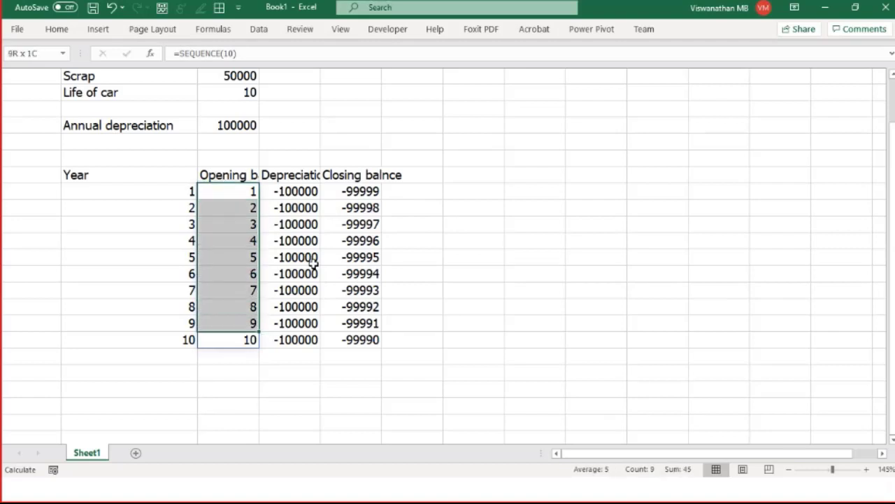
pyautogui.hotkey('shift', 'Down')
pyautogui.press('Delete')
pyautogui.press('Up')
pyautogui.press('Down')
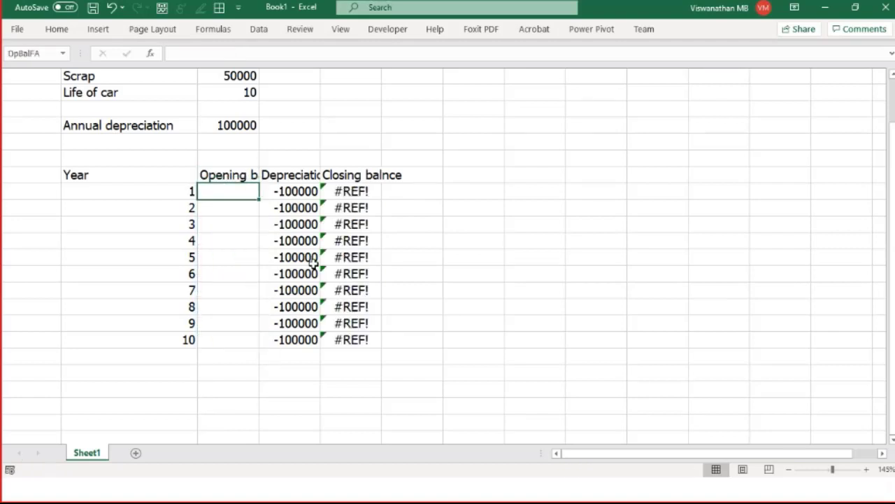
# Examine the original purchase price, opening balance, depreciation and closing balance cells to plan the opening balance formula.
pyautogui.scroll(1, 245, 254)
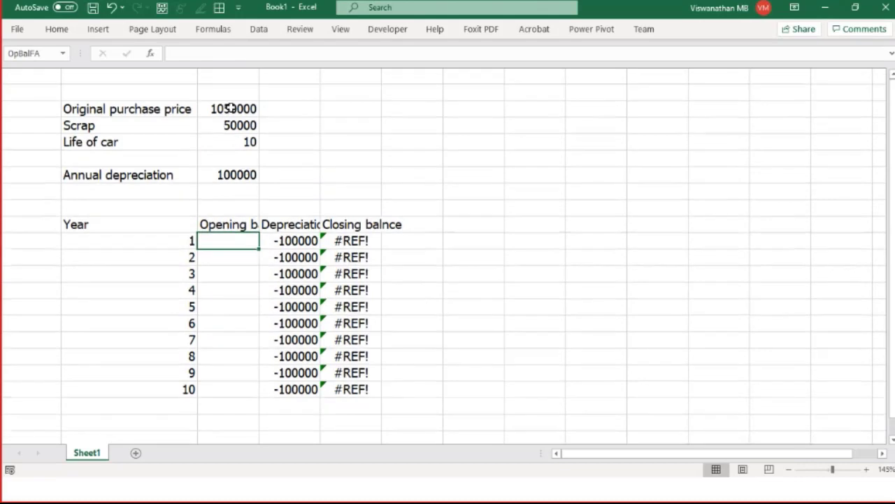
pyautogui.click(231, 107)
pyautogui.click(231, 240)
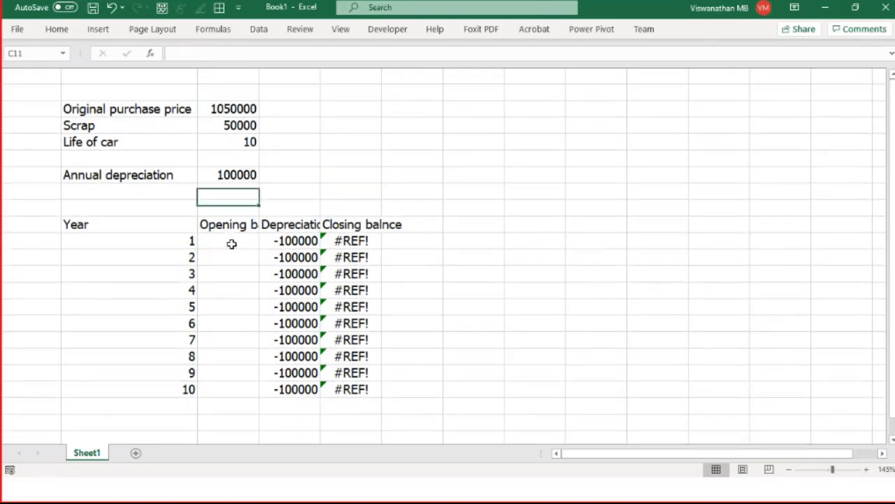
pyautogui.click(302, 239)
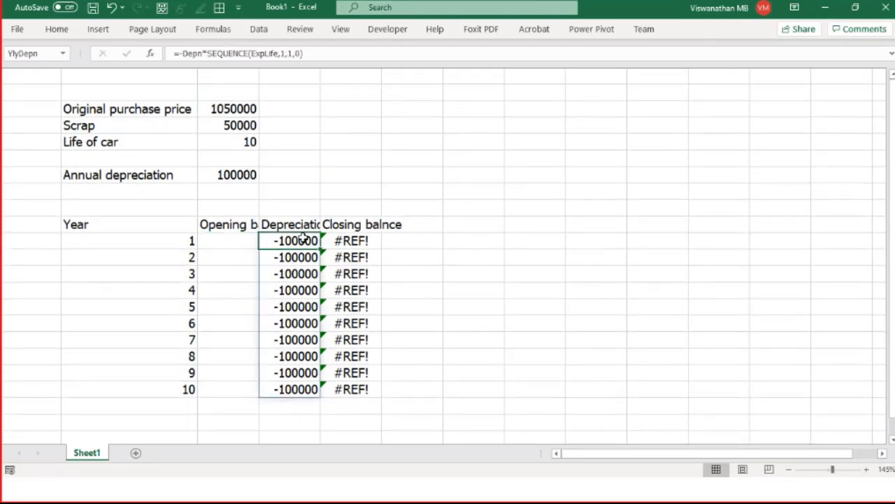
pyautogui.click(232, 261)
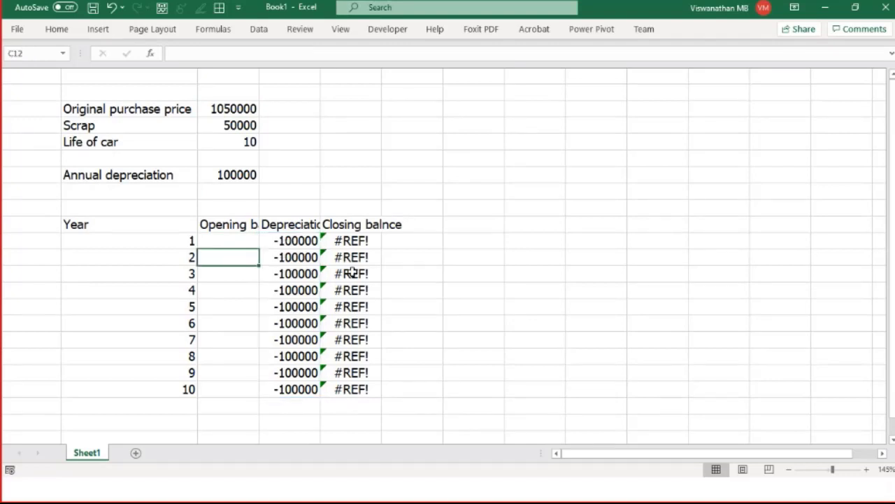
pyautogui.click(365, 240)
pyautogui.press('Left')
pyautogui.press('Left')
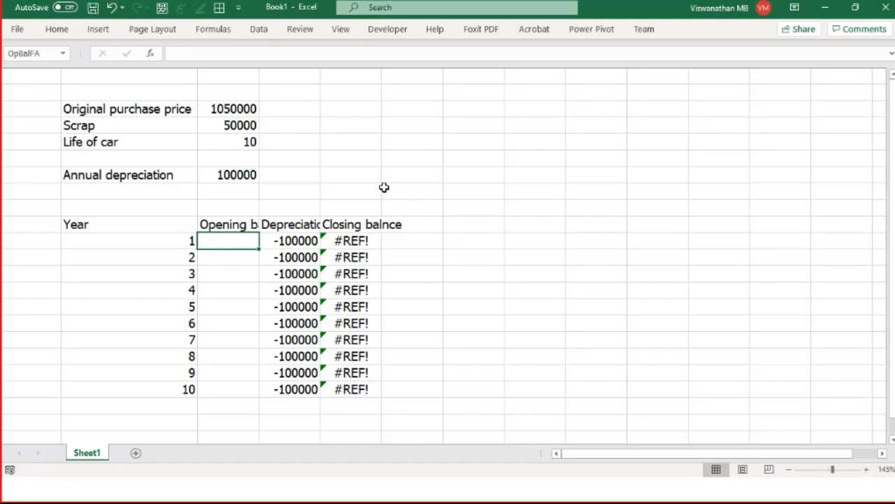
# Begin an IF formula in C11 that tests whether the spilled years equal 1 and returns the original purchase price: =IF(Yr#=1,C3.
pyautogui.write('=IF')
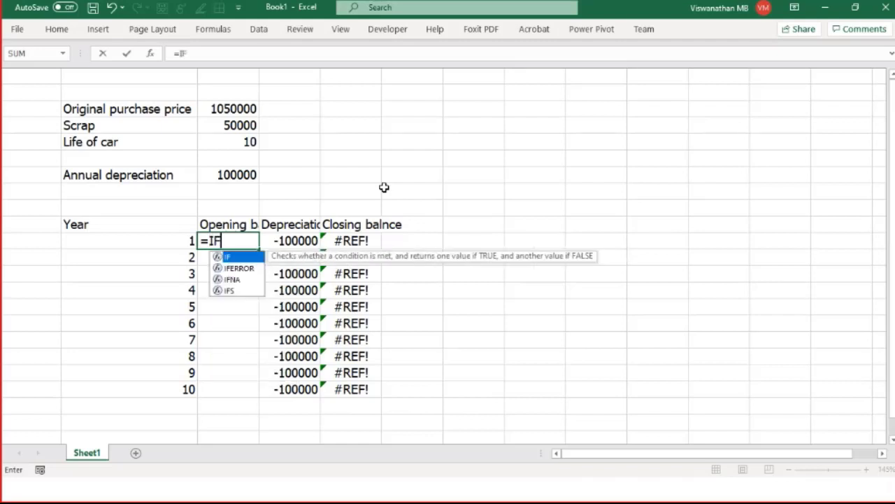
pyautogui.write('*')
pyautogui.press('BackSpace')
pyautogui.write('(')
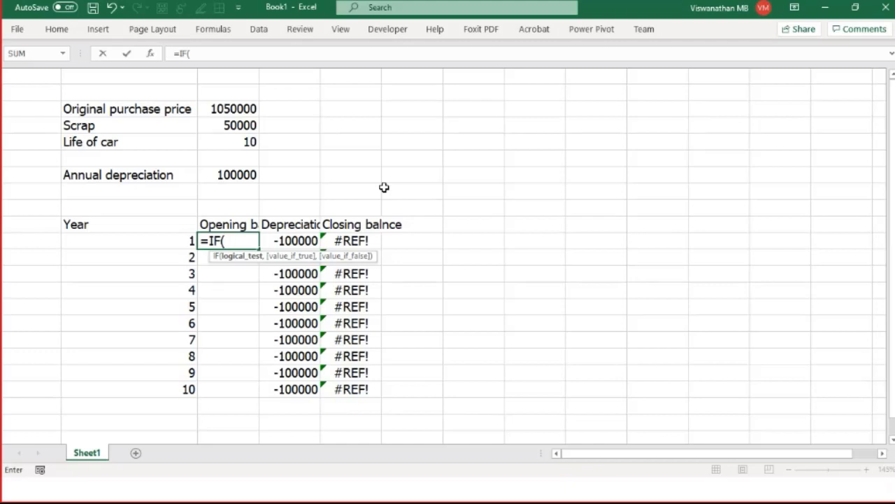
pyautogui.write('Yr=1')
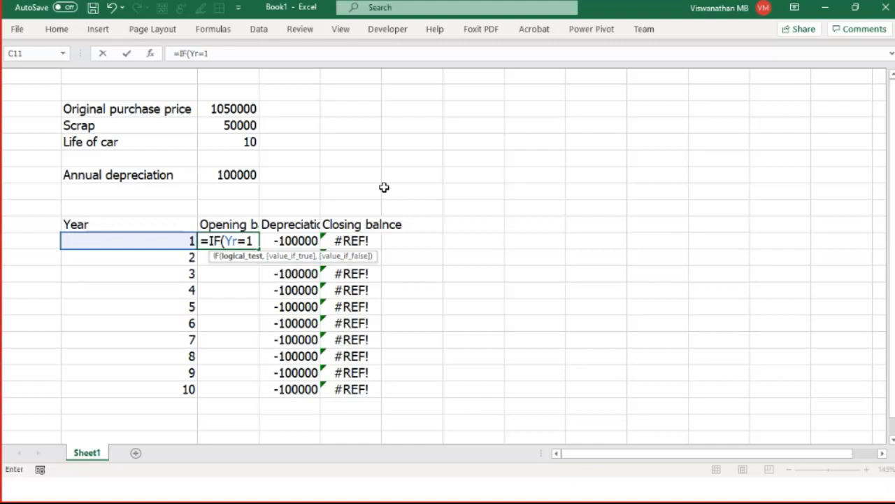
pyautogui.write(',')
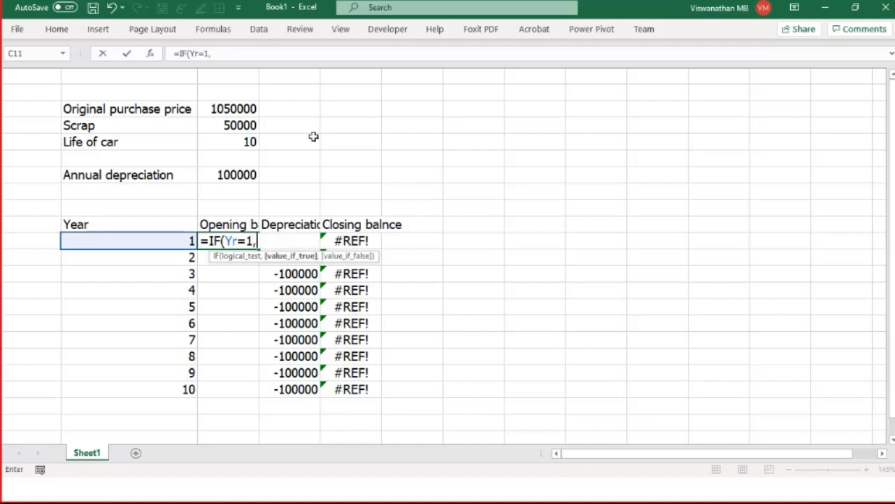
pyautogui.click(247, 113)
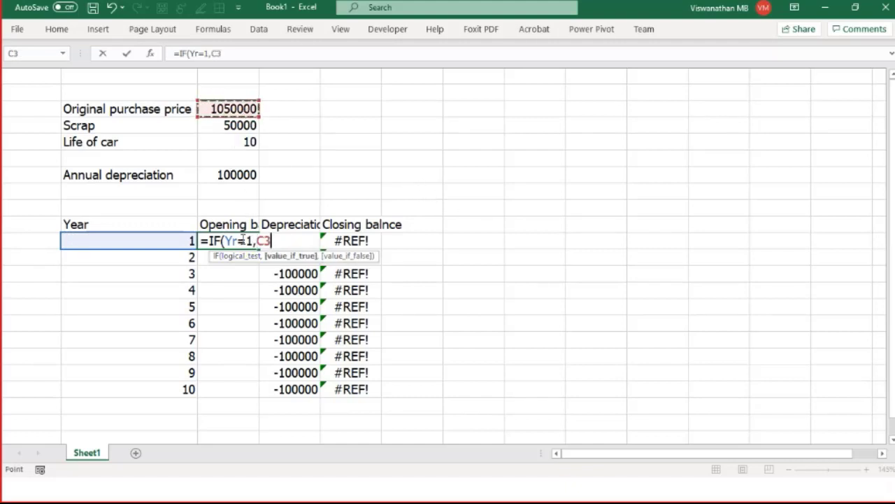
pyautogui.click(239, 240)
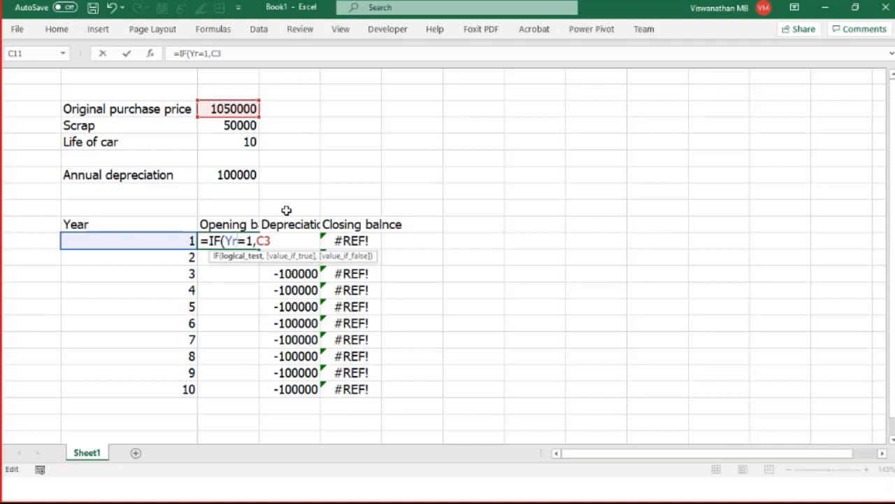
pyautogui.write('#')
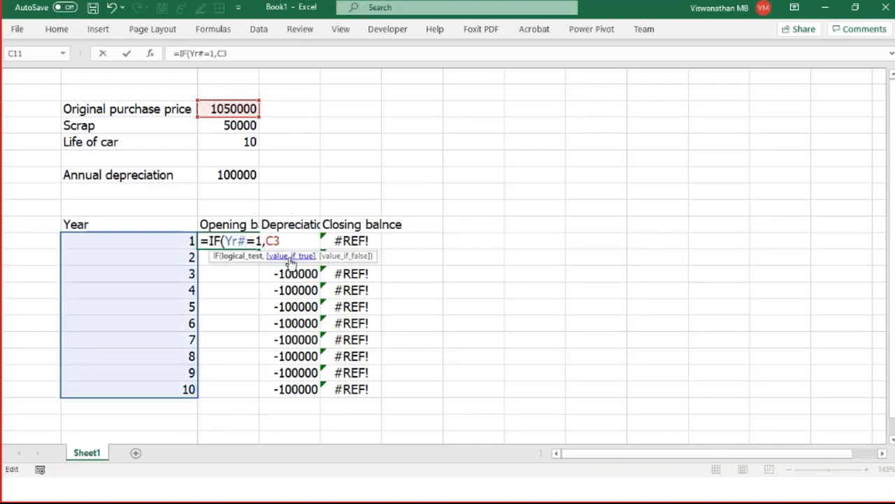
pyautogui.click(290, 241)
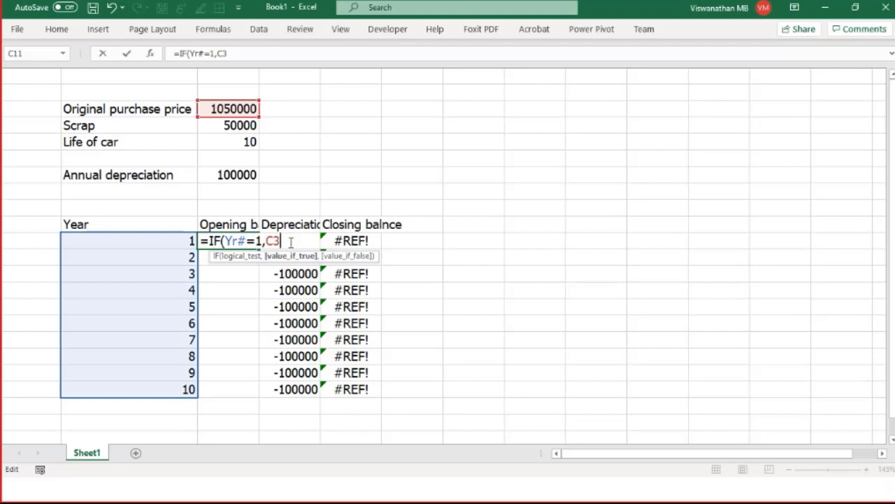
# Try to take the remaining opening balances from the spilled closing balances by entering =IF(Yr#=1,C3,CloBalFA#) in C11.
pyautogui.write(',')
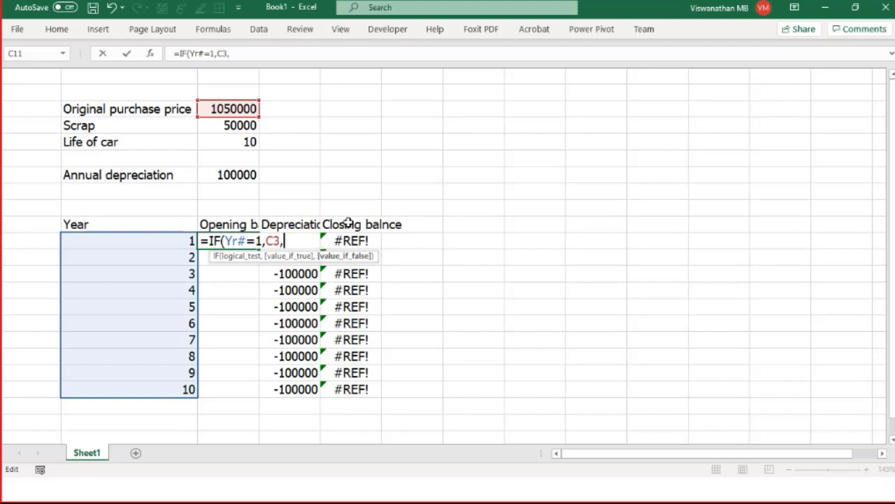
pyautogui.click(344, 224)
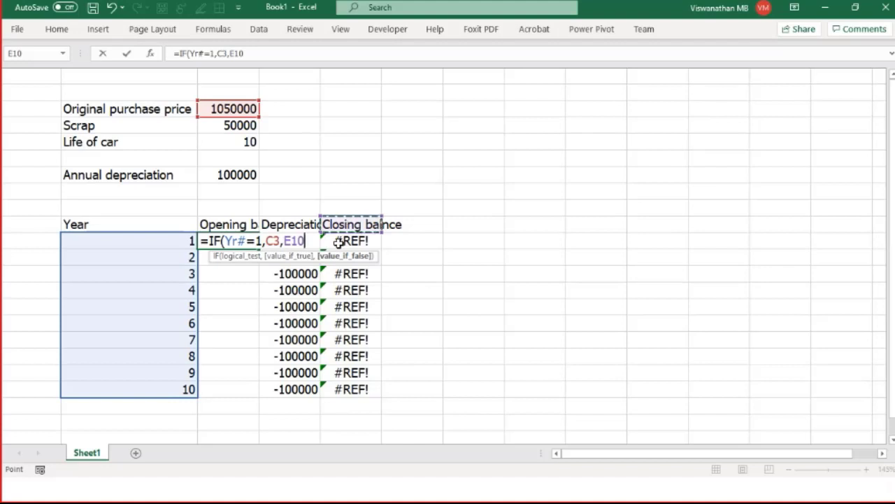
pyautogui.click(344, 240)
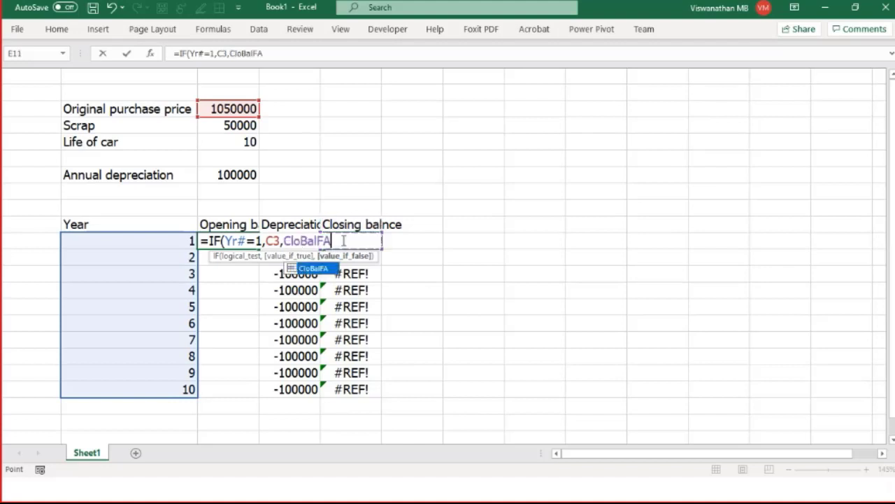
pyautogui.write('#)')
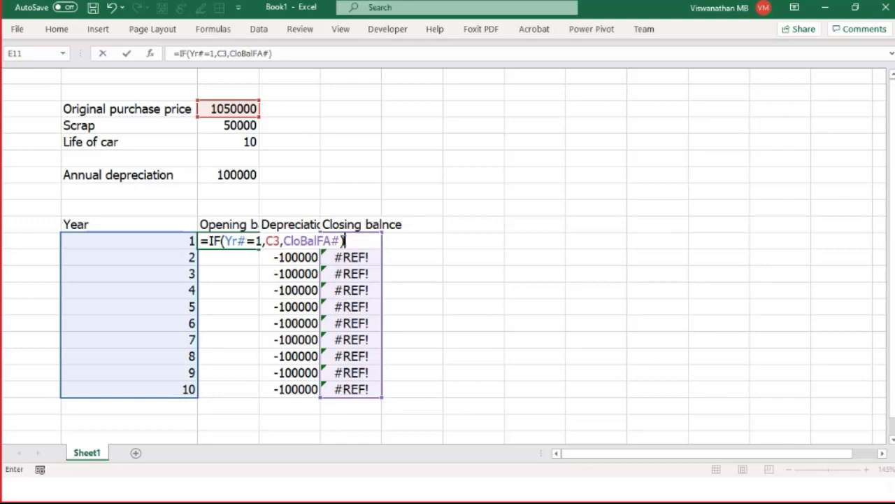
pyautogui.hotkey('ctrl', 'Return')
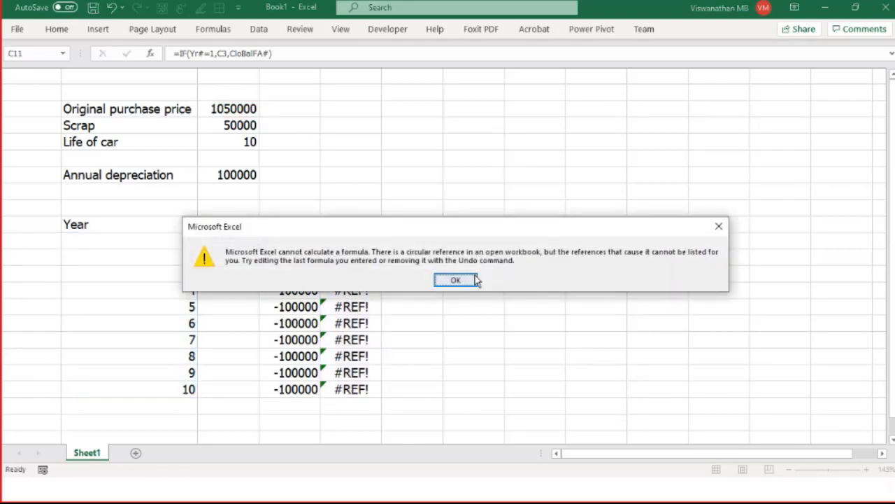
pyautogui.click(458, 282)
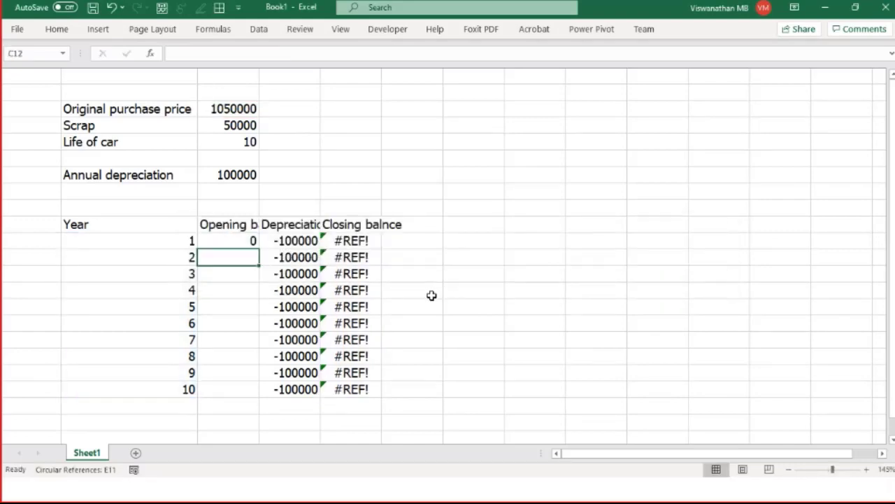
# Delete the IF formula from the first opening balance cell.
pyautogui.click(236, 245)
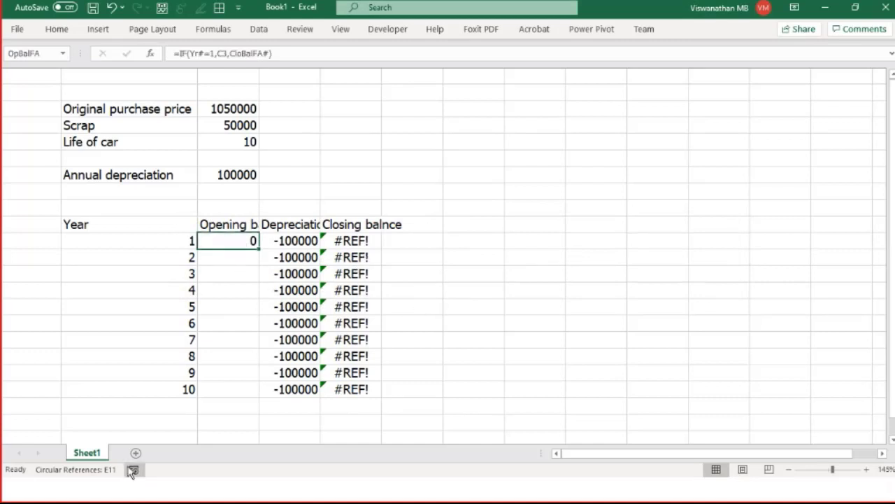
pyautogui.press('Delete')
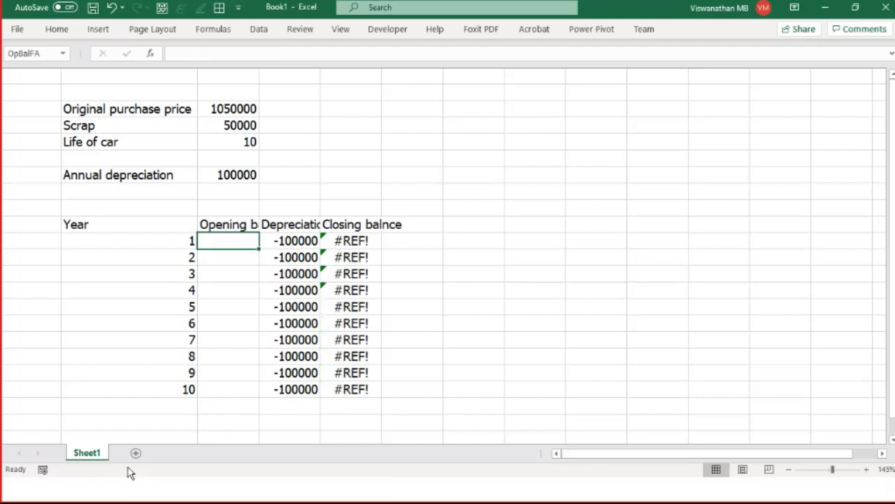
pyautogui.write('=')
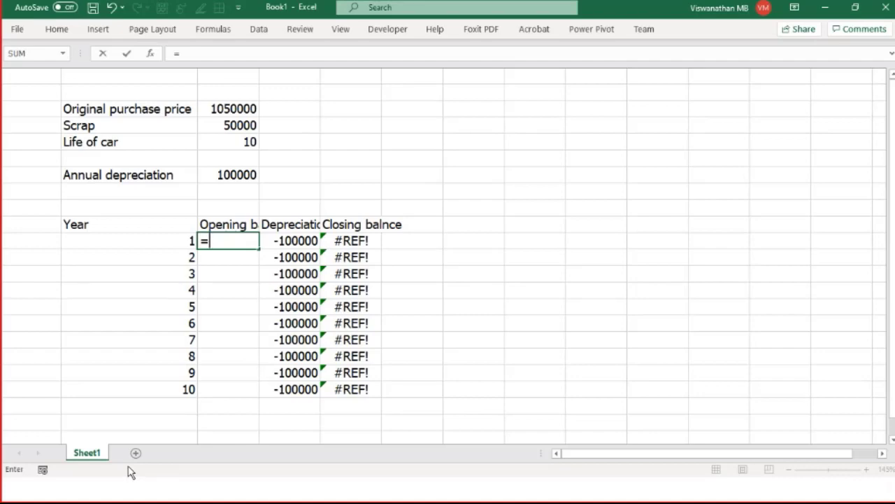
pyautogui.press('Escape')
# Examine the year, purchase price, annual depreciation and final opening balance cells to work out an opening balance formula without the closing balance.
pyautogui.click(194, 278)
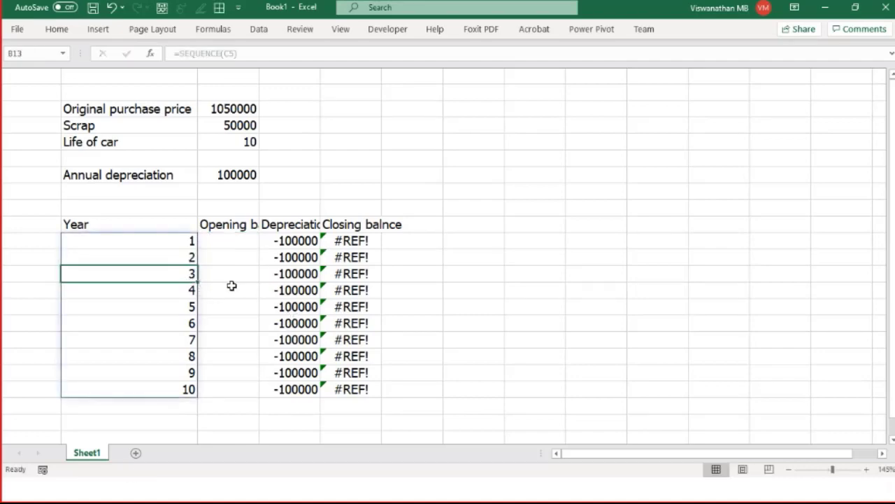
pyautogui.click(234, 287)
pyautogui.click(234, 270)
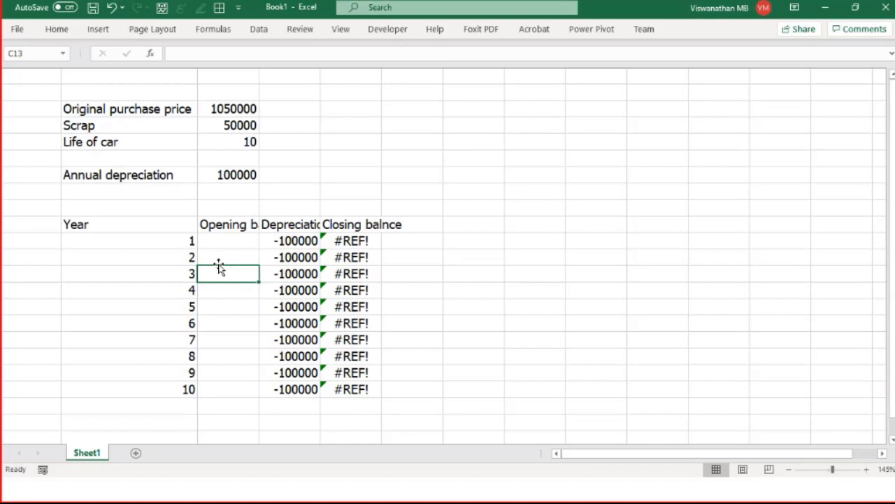
pyautogui.click(248, 107)
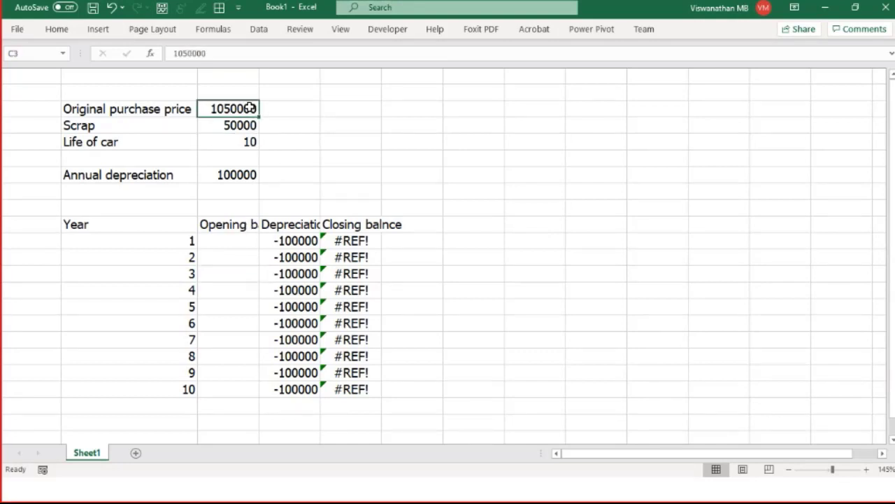
pyautogui.click(248, 175)
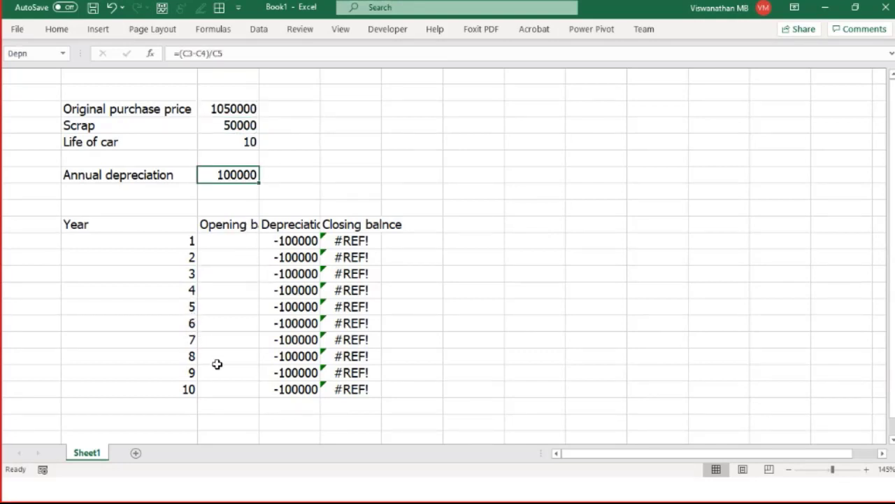
pyautogui.click(221, 389)
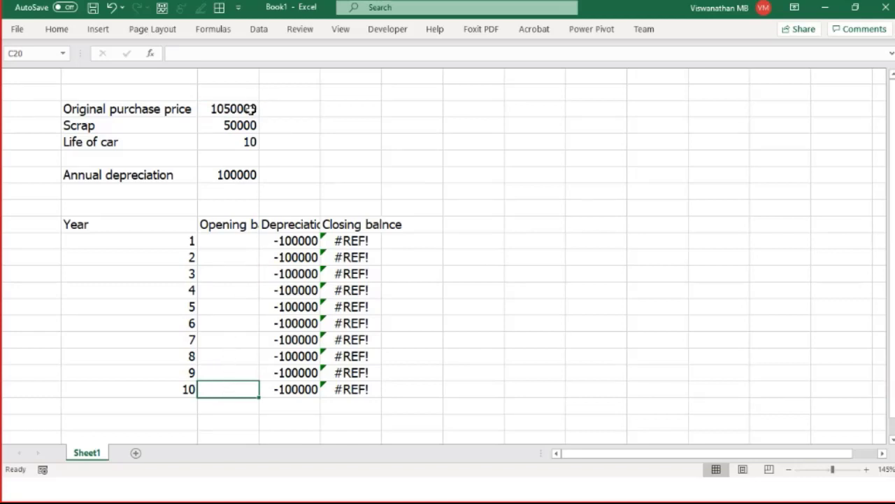
pyautogui.click(249, 109)
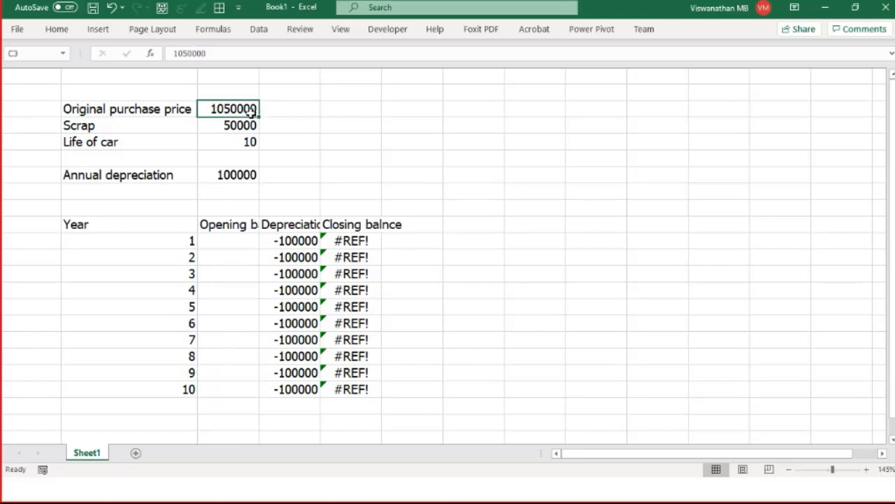
pyautogui.click(243, 244)
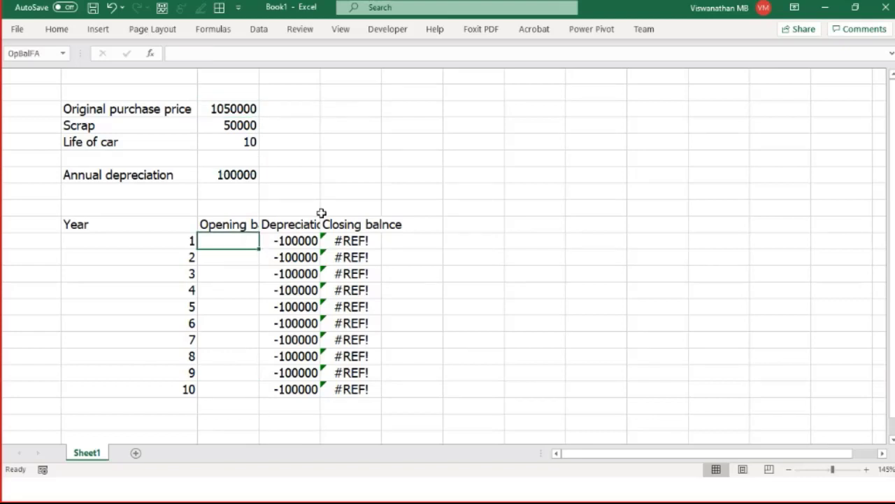
pyautogui.write('=')
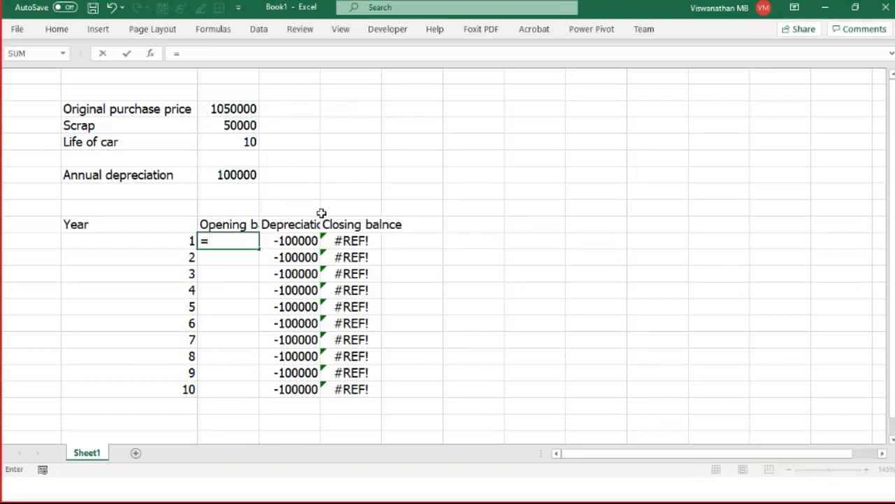
pyautogui.press('Escape')
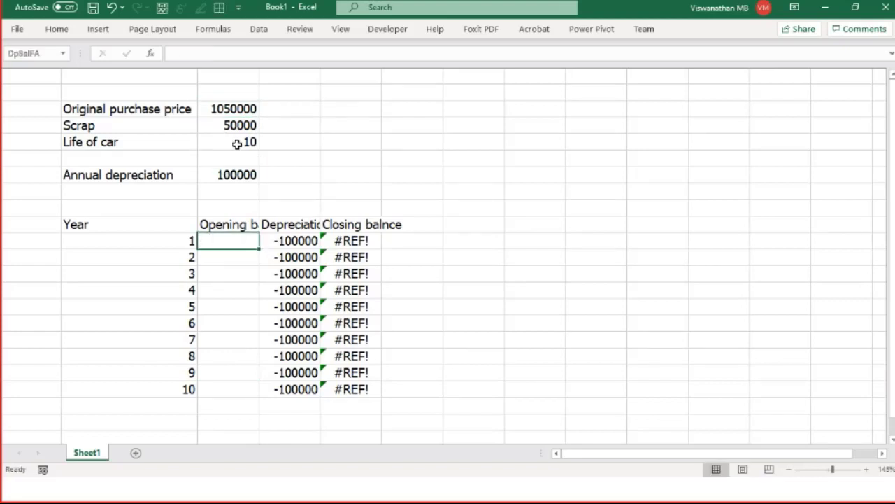
# Name the original purchase price cell C3 OrgCost.
pyautogui.click(244, 105)
pyautogui.click(44, 54)
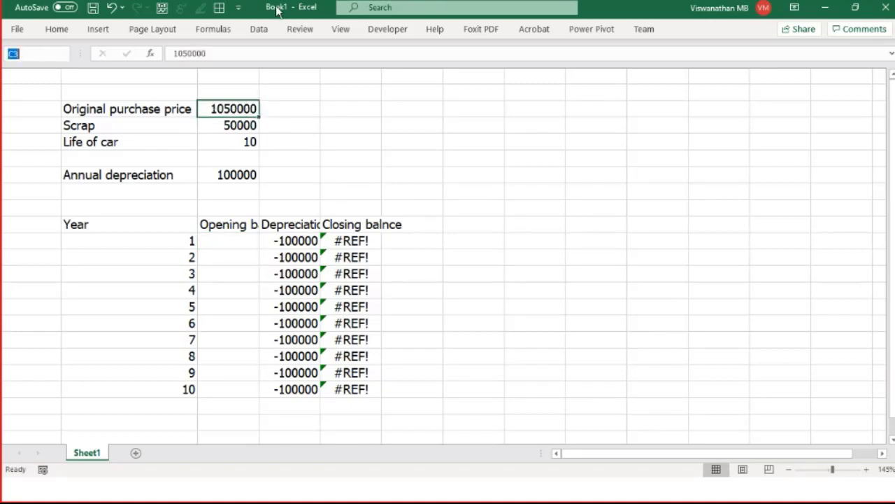
pyautogui.write('OrgCost')
pyautogui.press('Return')
# Fill the opening balance column by entering =OrgCost-Depn*(Yr#-1) in C11.
pyautogui.click(244, 244)
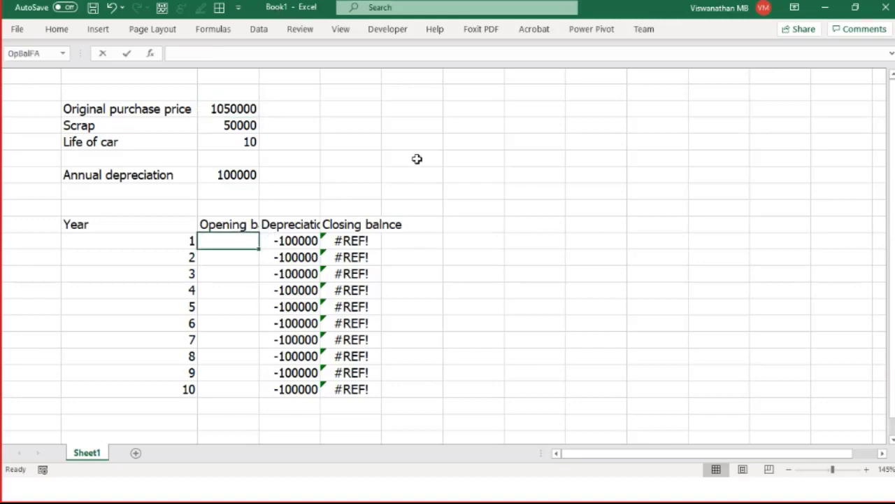
pyautogui.write('=Orgc')
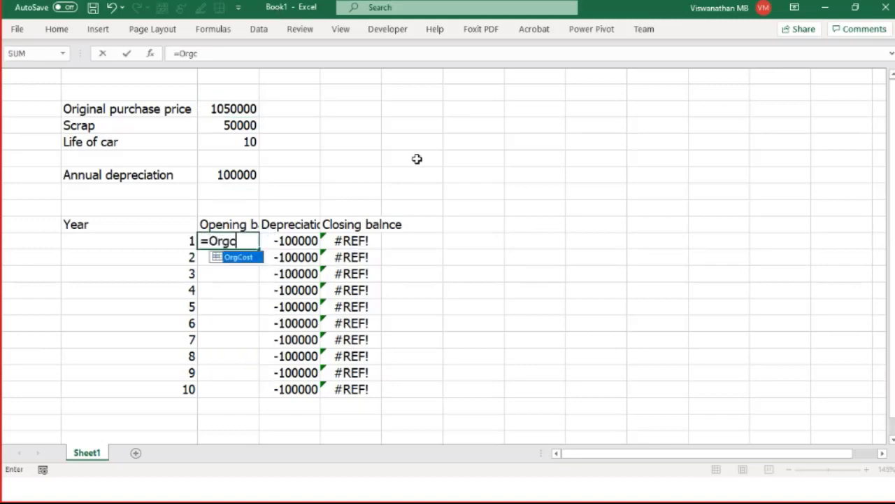
pyautogui.press('Tab')
pyautogui.write('-')
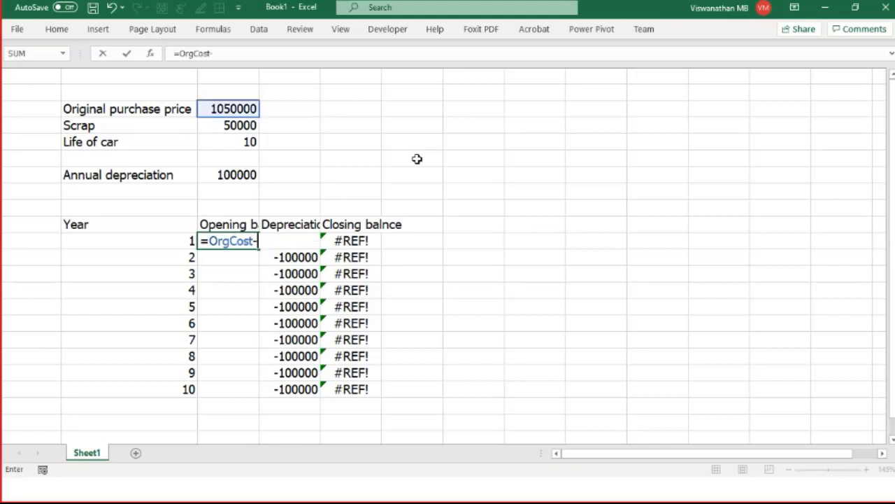
pyautogui.press('Up')
pyautogui.press('Up')
pyautogui.press('Up')
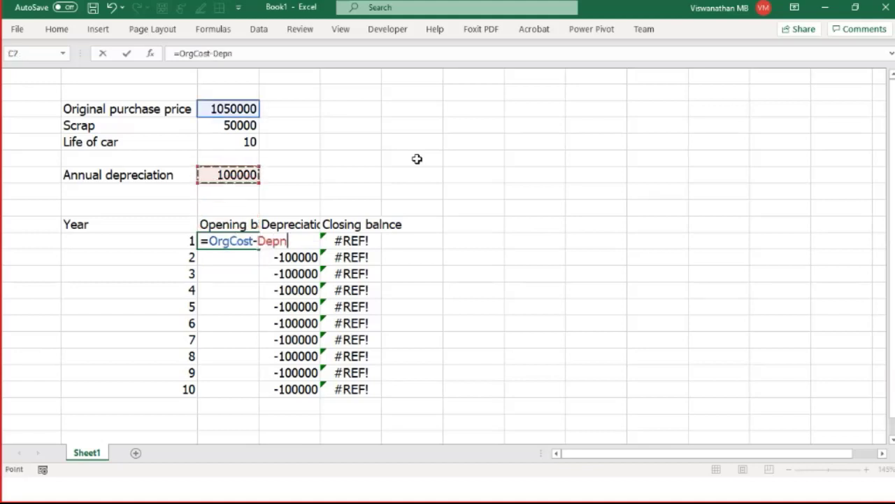
pyautogui.write('*(')
pyautogui.press('Left')
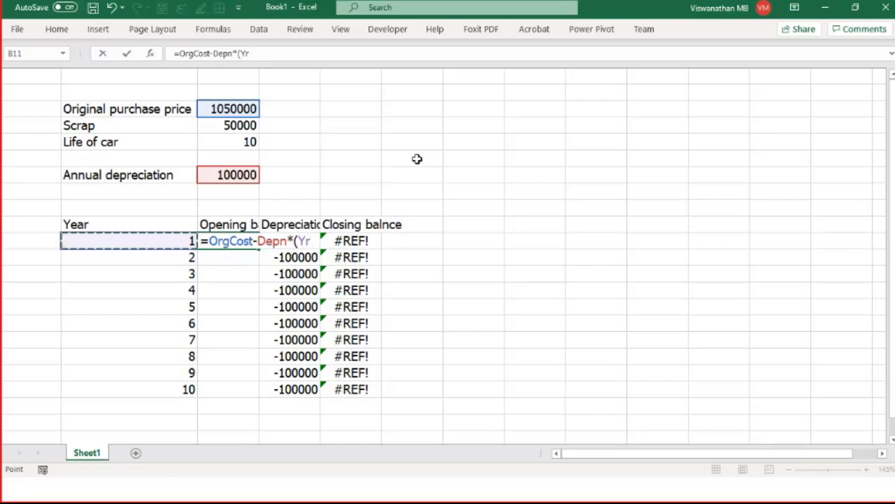
pyautogui.write('#')
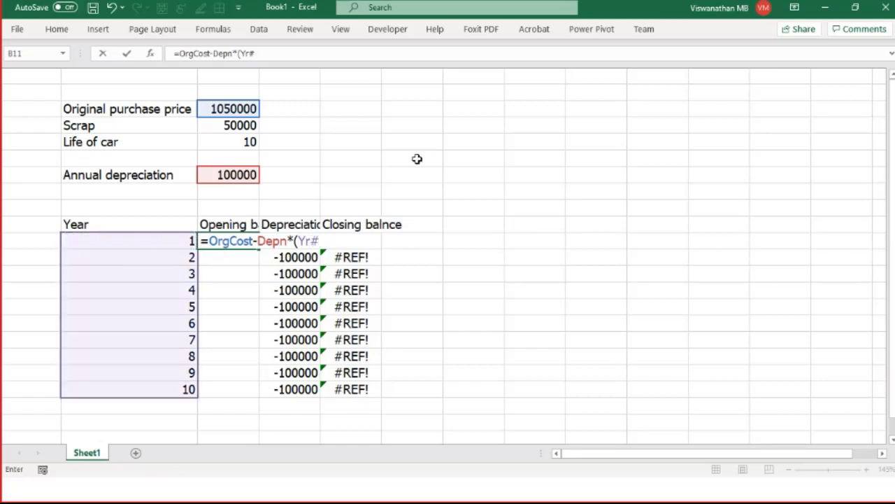
pyautogui.write('-1)')
pyautogui.press('Return')
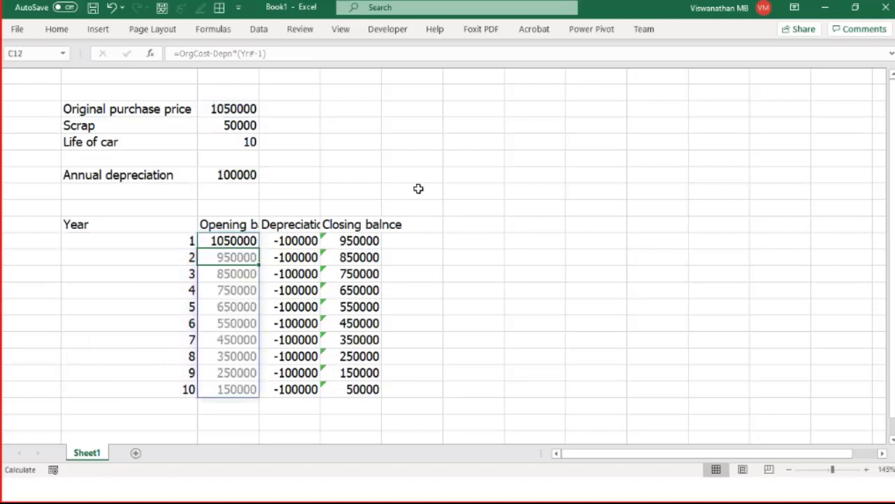
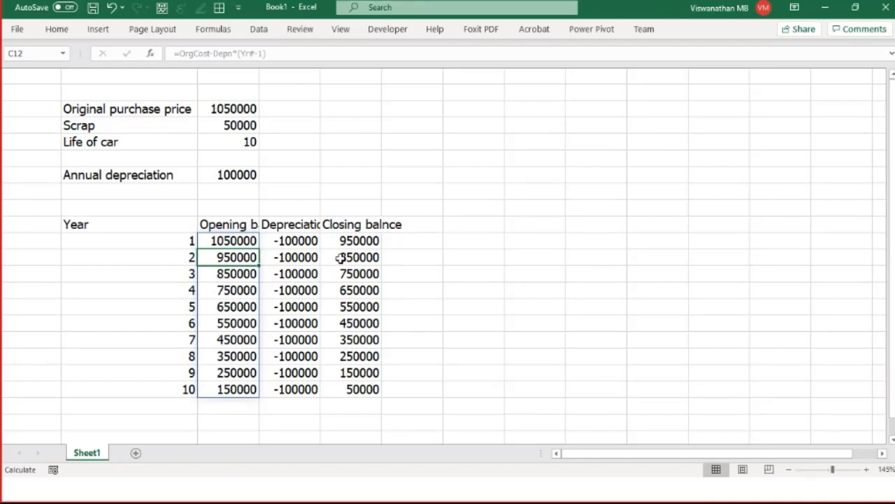
# Shade the original purchase price, scrap and life of car input cells C3:C5 light blue.
pyautogui.moveTo(245, 109); pyautogui.dragTo(239, 146)
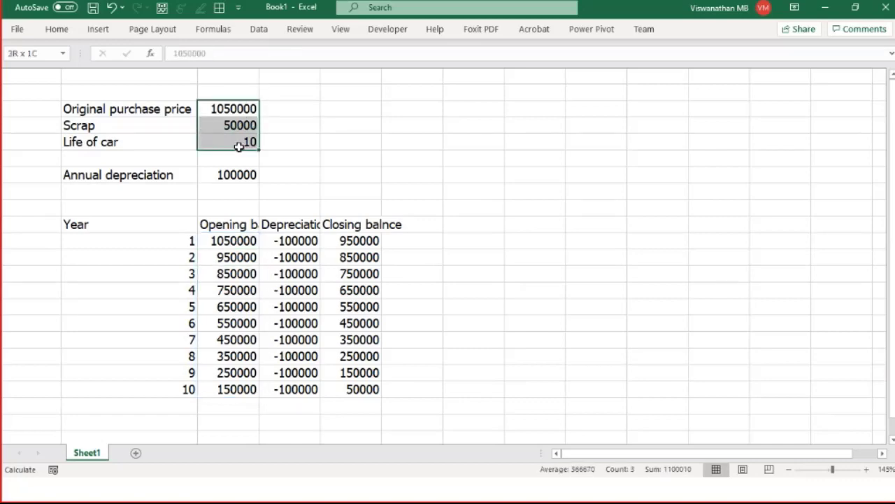
pyautogui.click(57, 33)
pyautogui.click(177, 76)
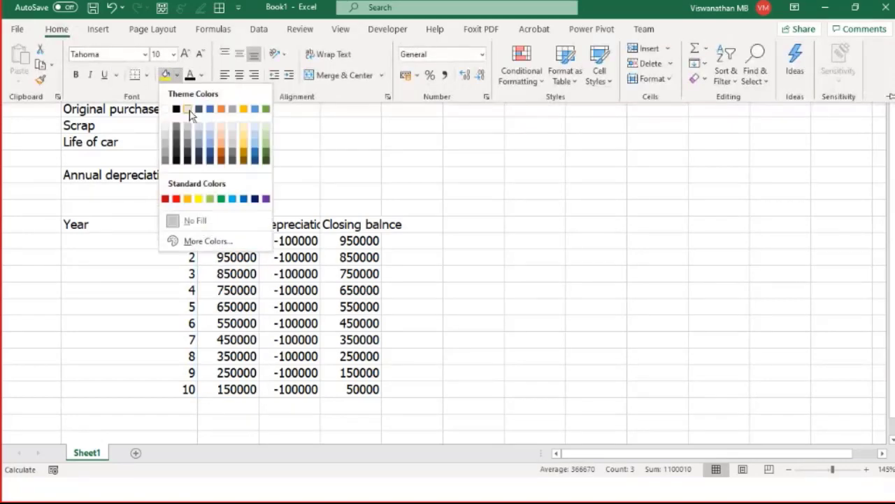
pyautogui.click(217, 120)
# Enter the heading Year in H10 for a second, conventional depreciation schedule.
pyautogui.click(539, 223)
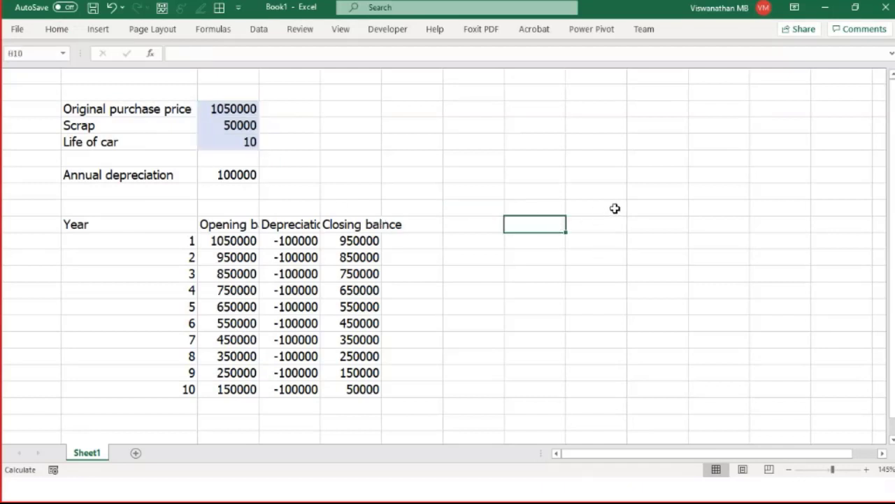
pyautogui.write('=Year')
pyautogui.press('Return')
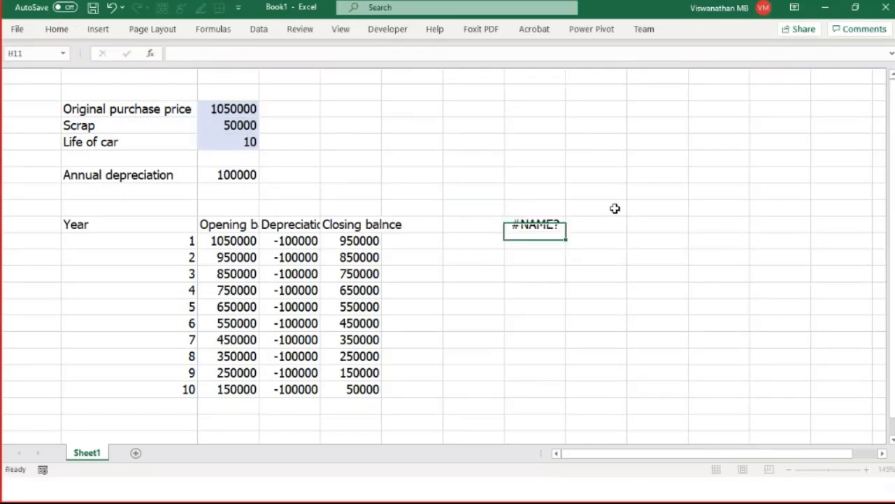
pyautogui.press('Up')
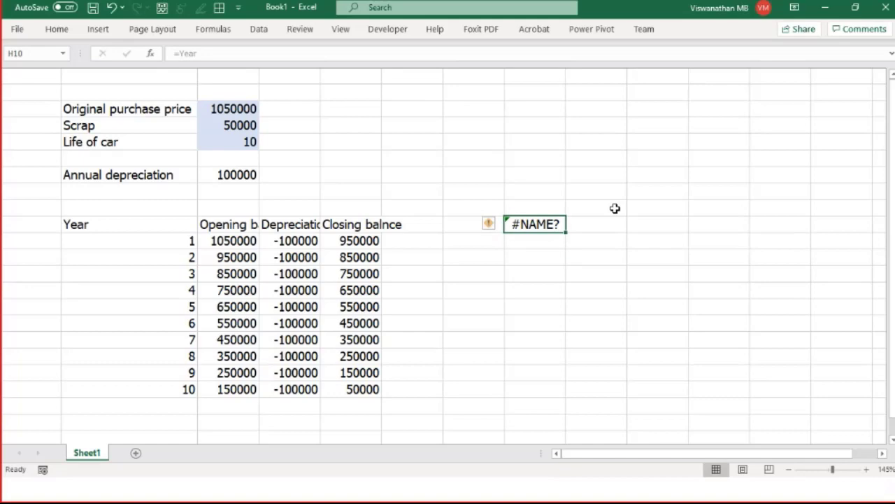
pyautogui.write('Year')
pyautogui.press('Return')
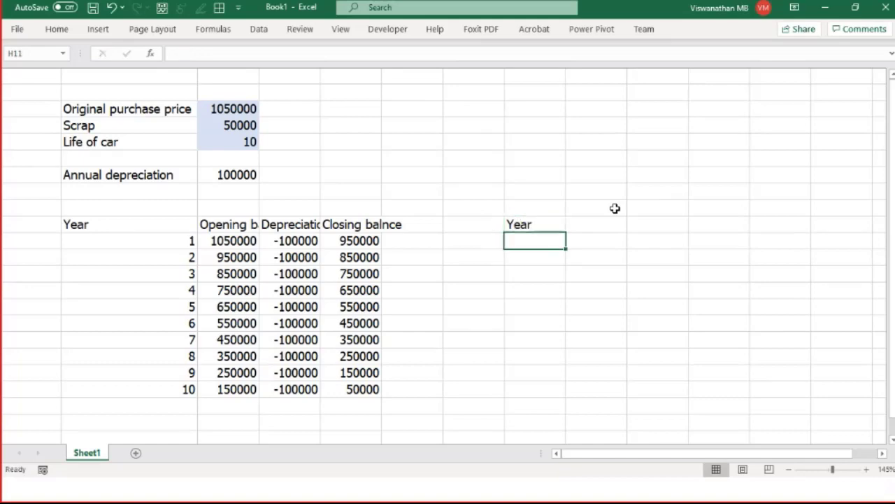
# Start the second schedule's year column with 1 in H11 and =H11+1 in H12.
pyautogui.write('1')
pyautogui.press('Return')
pyautogui.write('=')
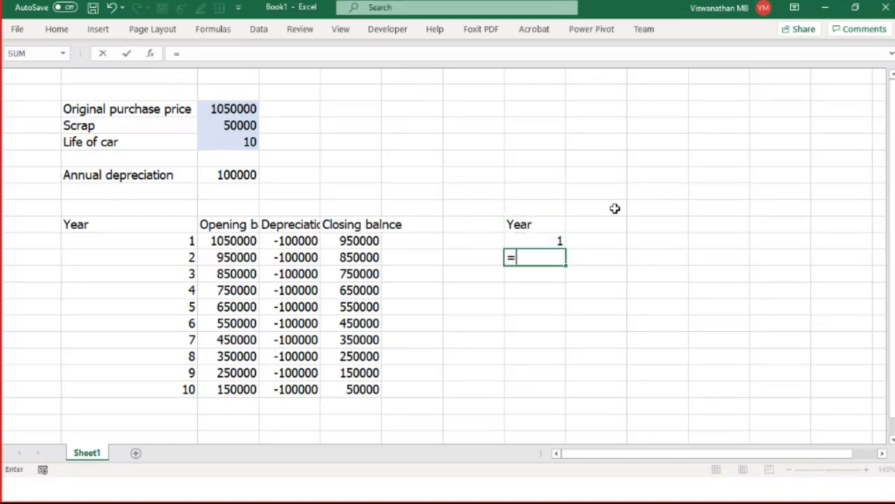
pyautogui.press('Up')
pyautogui.write('+1')
pyautogui.press('Return')
pyautogui.press('Right')
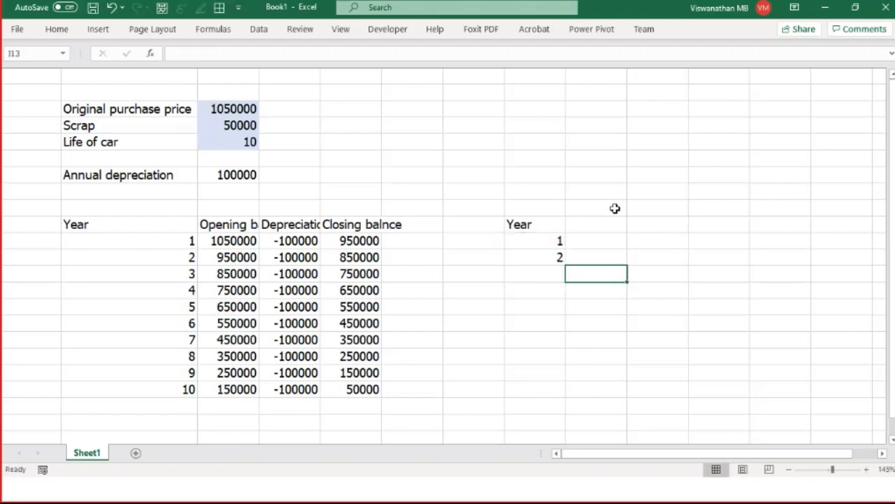
# Copy the year formula in H12 down to H20 for a ten-year series.
pyautogui.press('Up')
pyautogui.press('Left')
pyautogui.hotkey('ctrl', 'c')
pyautogui.hotkey('shift', 'Down')
pyautogui.hotkey('shift', 'Down')
pyautogui.hotkey('shift', 'Down')
pyautogui.hotkey('shift', 'Down')
pyautogui.hotkey('shift', 'Down')
pyautogui.hotkey('shift', 'Down')
pyautogui.hotkey('shift', 'Down')
pyautogui.hotkey('shift', 'Down')
pyautogui.hotkey('shift', 'Down')
pyautogui.hotkey('shift', 'Down')
pyautogui.hotkey('shift', 'Down')
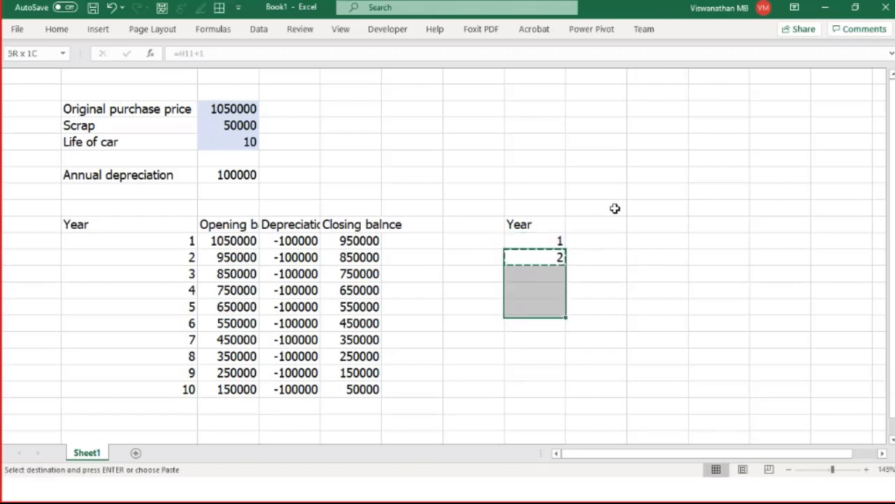
pyautogui.hotkey('shift', 'Up')
pyautogui.hotkey('shift', 'Up')
pyautogui.hotkey('shift', 'Up')
pyautogui.press('Return')
# Add the heading Op bal in I10 and link I11 to the original purchase price in C3.
pyautogui.press('Up')
pyautogui.press('Up')
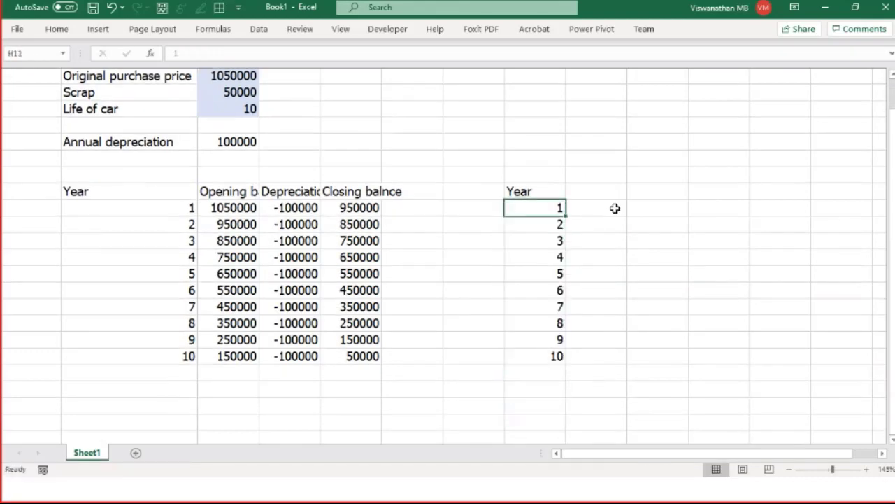
pyautogui.press('Right')
pyautogui.write('Op bal')
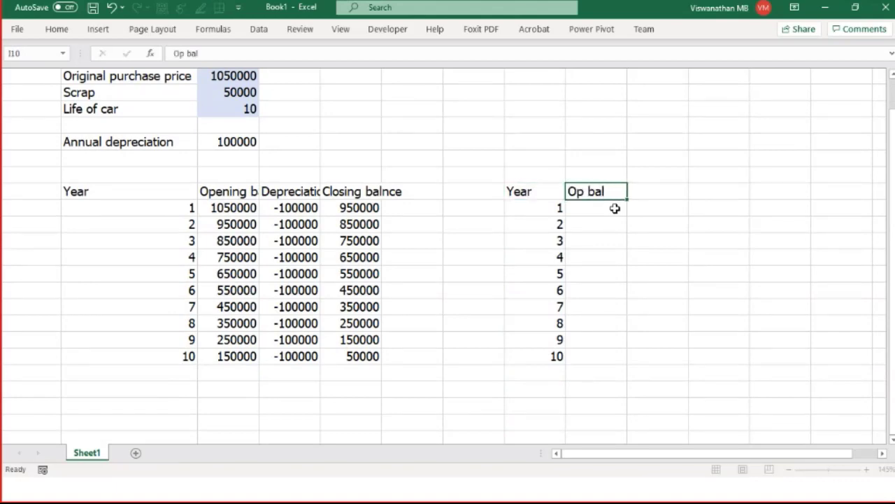
pyautogui.press('Return')
pyautogui.write('=')
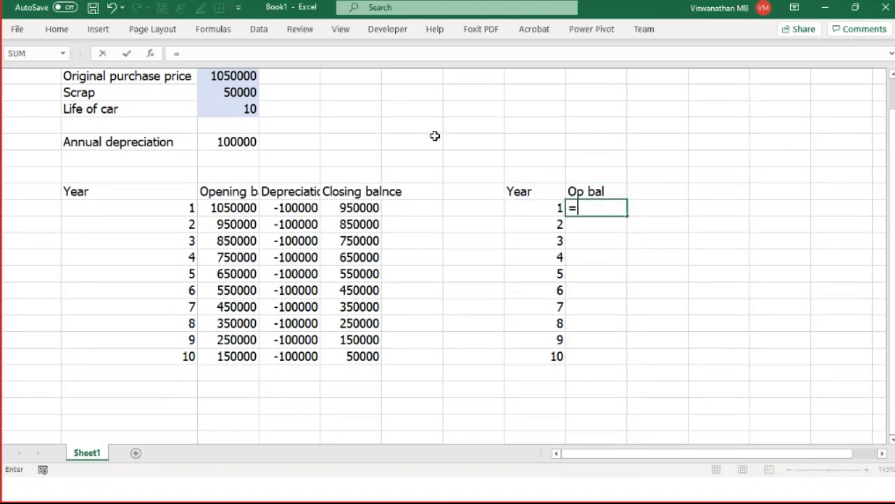
pyautogui.click(221, 81)
pyautogui.hotkey('ctrl', 'Return')
# Add the heading Depn in J10 and enter the formula =-Depn in J11.
pyautogui.press('Up')
pyautogui.press('Right')
pyautogui.write('Depn')
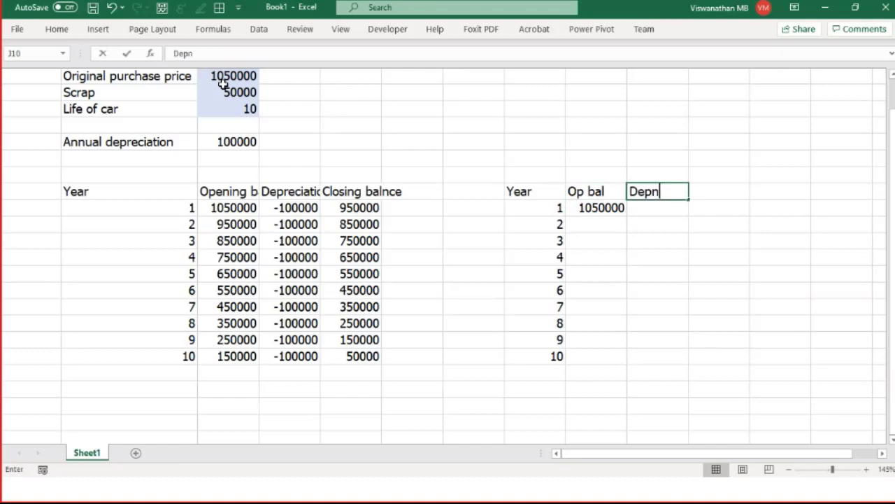
pyautogui.press('Return')
pyautogui.write('-Depn')
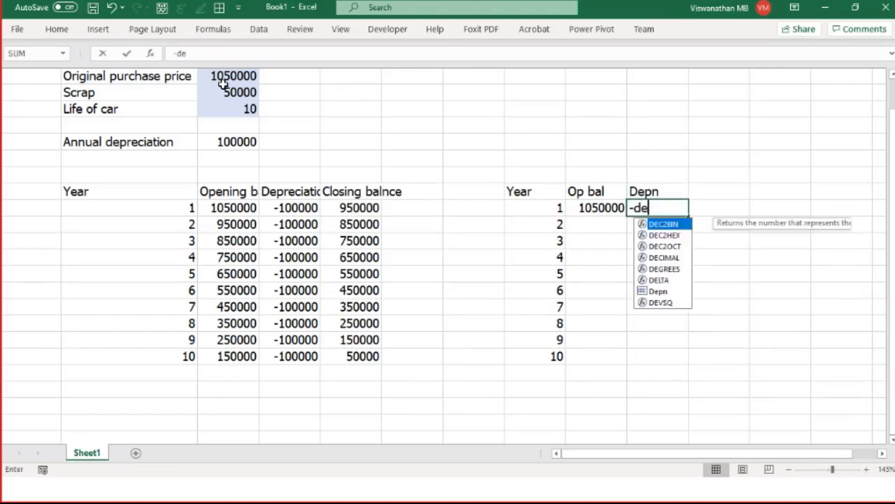
pyautogui.press('Return')
pyautogui.press('Return')
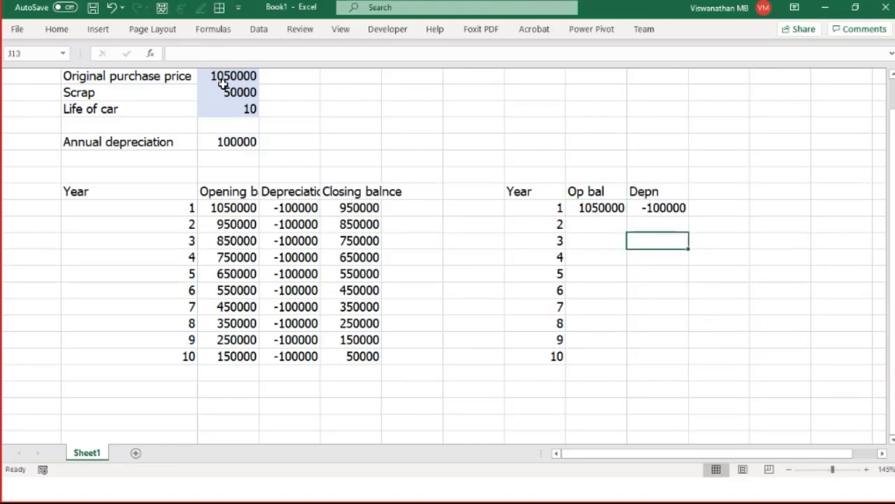
# Add the heading Closing bal in K10 and enter the formula =I11+J11 in K11.
pyautogui.press('Up')
pyautogui.press('Right')
pyautogui.press('Up')
pyautogui.press('Up')
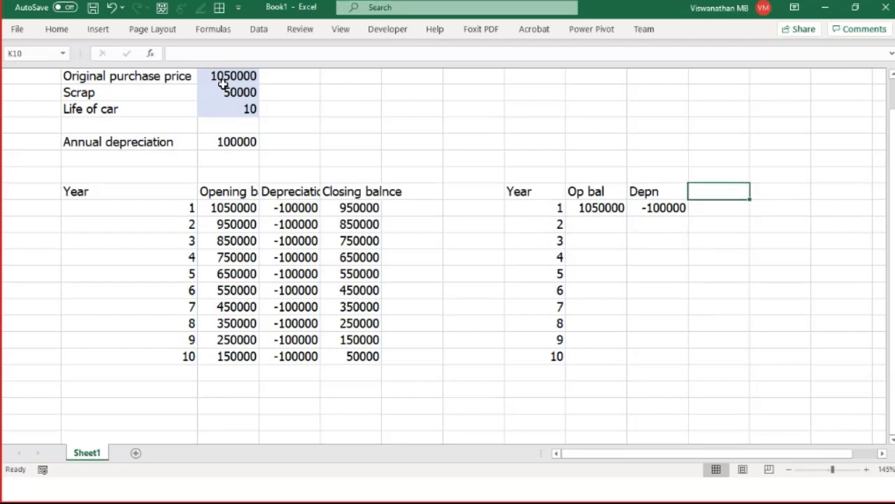
pyautogui.write('Closing bal')
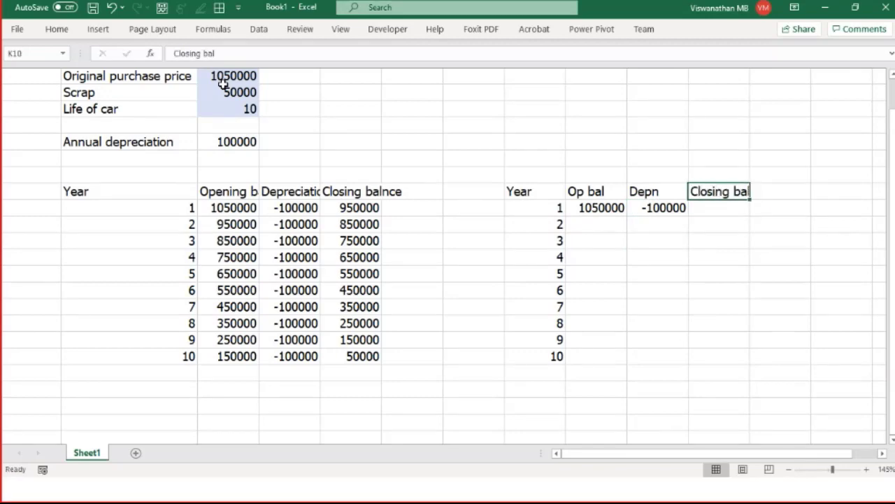
pyautogui.press('Return')
pyautogui.write('=')
pyautogui.press('Left')
pyautogui.press('Left')
pyautogui.write('+')
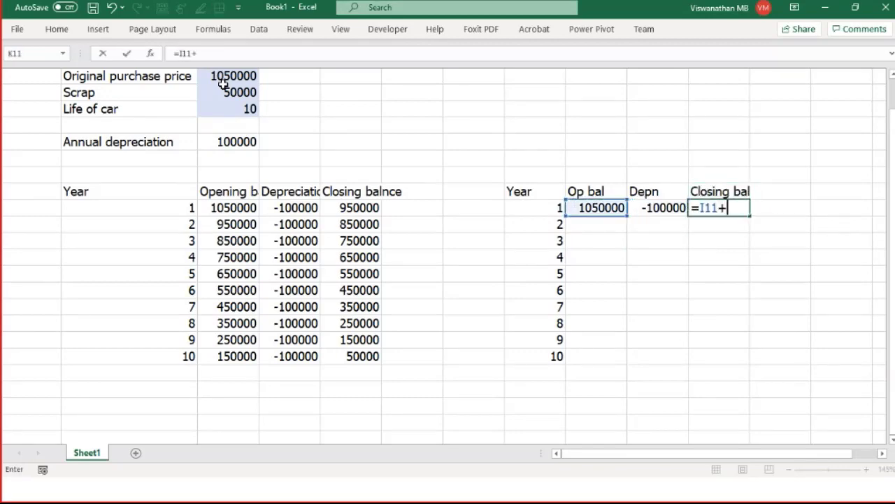
pyautogui.write('+')
pyautogui.press('Left')
pyautogui.press('BackSpace')
pyautogui.press('BackSpace')
pyautogui.press('BackSpace')
pyautogui.press('BackSpace')
pyautogui.press('Left')
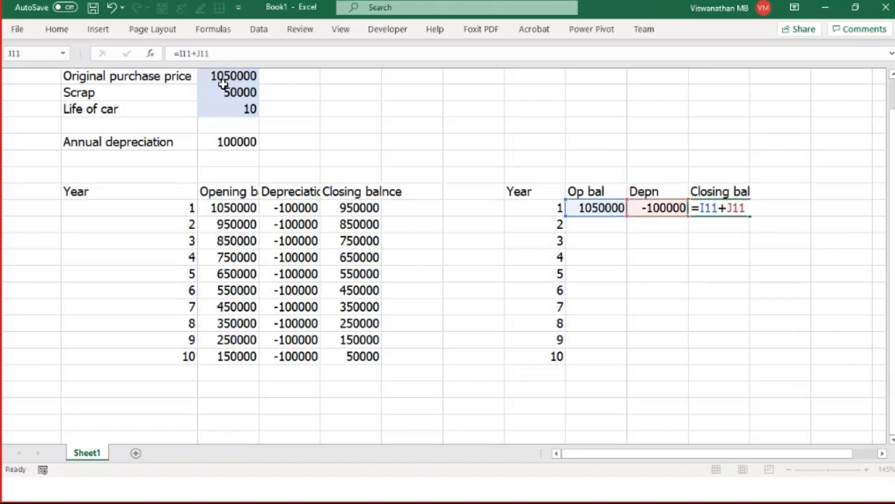
pyautogui.press('Return')
# Link the second year's opening balance in I12 to the prior closing balance with =K11.
pyautogui.press('Left')
pyautogui.press('Left')
pyautogui.write('=')
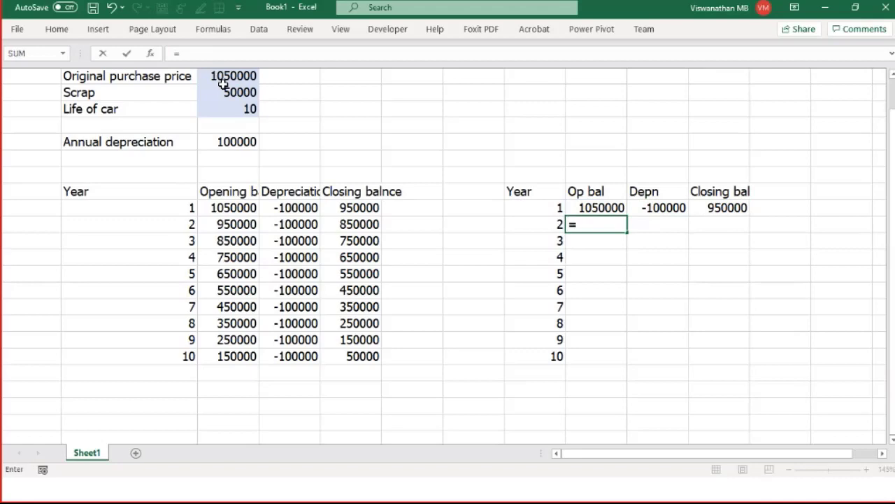
pyautogui.press('Up')
pyautogui.press('Up')
pyautogui.press('Right')
pyautogui.press('Right')
pyautogui.press('Down')
pyautogui.press('Return')
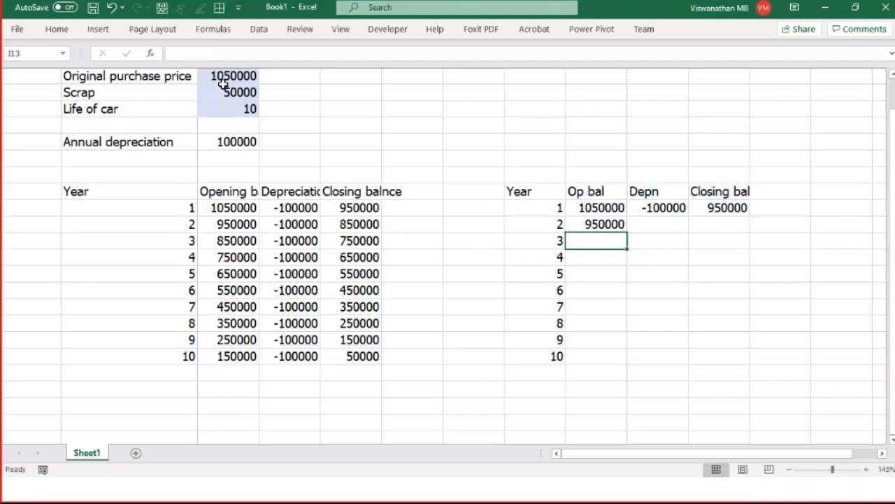
# Copy the first year's depreciation and closing balance formulas from J11:K11 to the second-year row.
pyautogui.press('Up')
pyautogui.press('Up')
pyautogui.press('Right')
pyautogui.hotkey('shift', 'Right')
pyautogui.hotkey('ctrl', 'c')
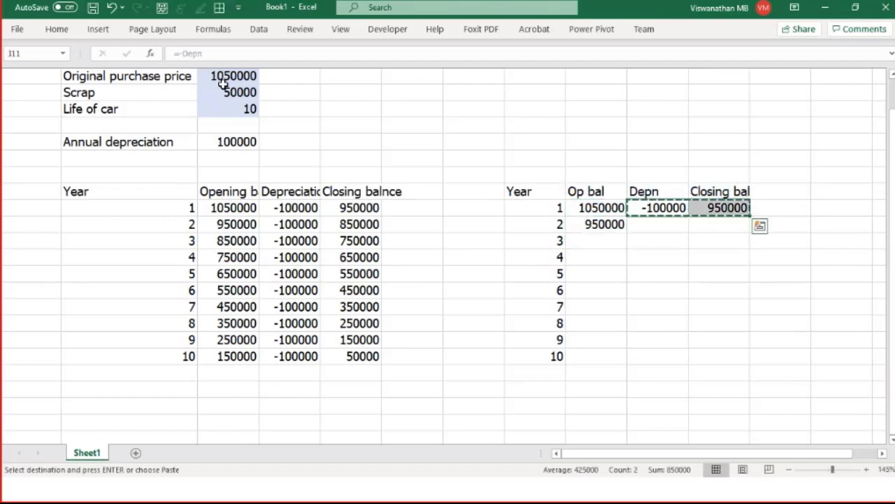
pyautogui.press('Down')
pyautogui.hotkey('ctrl', 'v')
# Copy the second year's opening balance, depreciation and closing balance formulas in I12:K12 down to row 20.
pyautogui.press('Left')
pyautogui.hotkey('shift', 'Right')
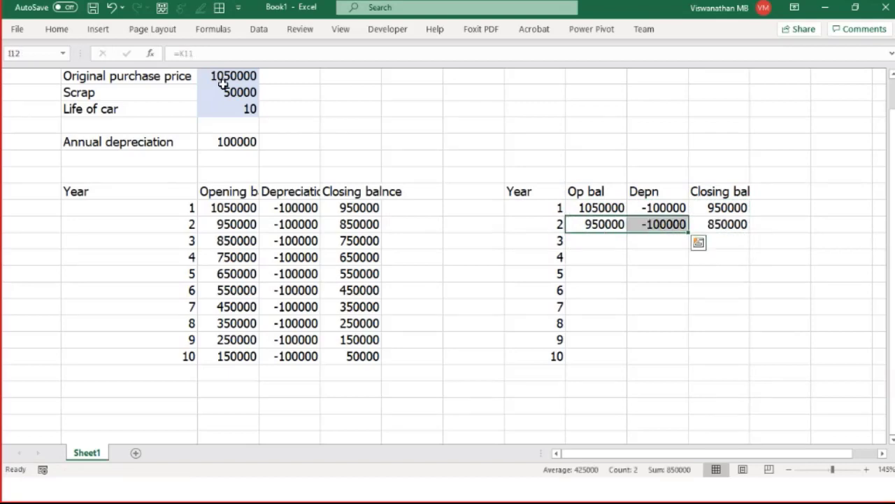
pyautogui.hotkey('shift', 'Right')
pyautogui.hotkey('ctrl', 'c')
pyautogui.hotkey('shift', 'Down')
pyautogui.hotkey('shift', 'Down')
pyautogui.hotkey('shift', 'Down')
pyautogui.hotkey('shift', 'Down')
pyautogui.hotkey('shift', 'Down')
pyautogui.hotkey('shift', 'Down')
pyautogui.hotkey('shift', 'Down')
pyautogui.hotkey('shift', 'Down')
pyautogui.press('Return')
# Compare the balances in both schedules and set the life of the car to 8 years.
pyautogui.moveTo(582, 192); pyautogui.dragTo(661, 336)
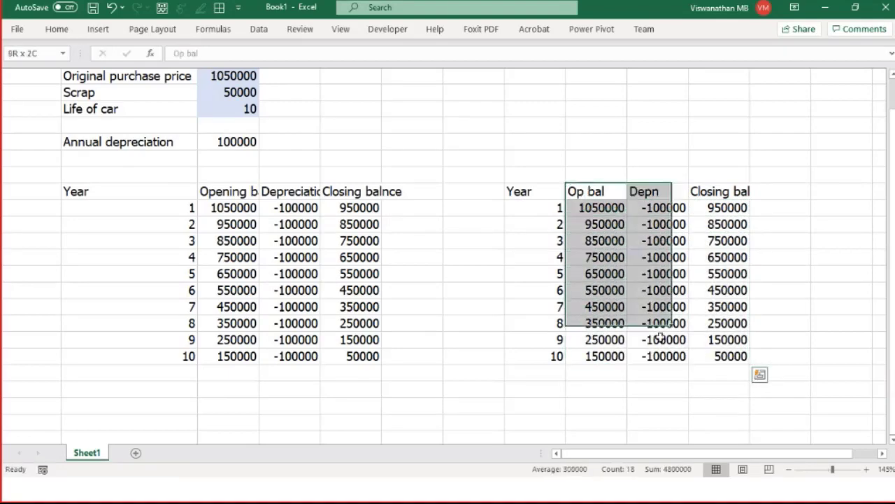
pyautogui.click(246, 211)
pyautogui.moveTo(237, 207); pyautogui.dragTo(368, 356)
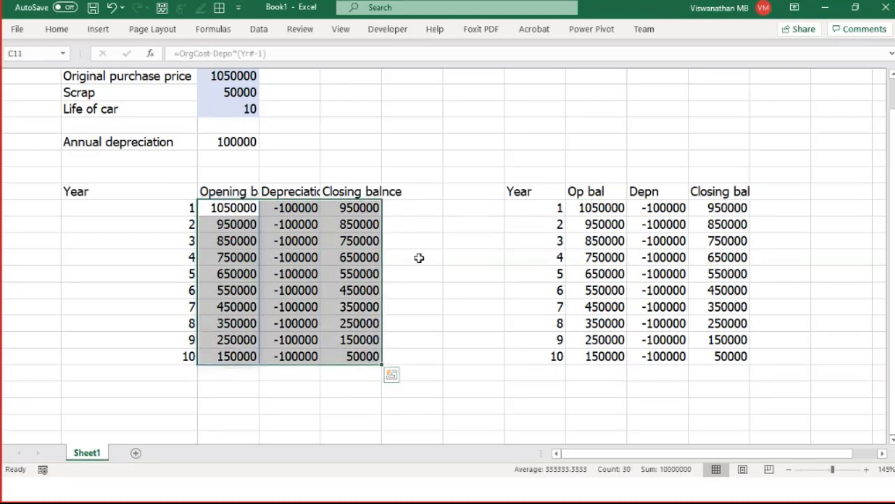
pyautogui.scroll(1, 419, 276)
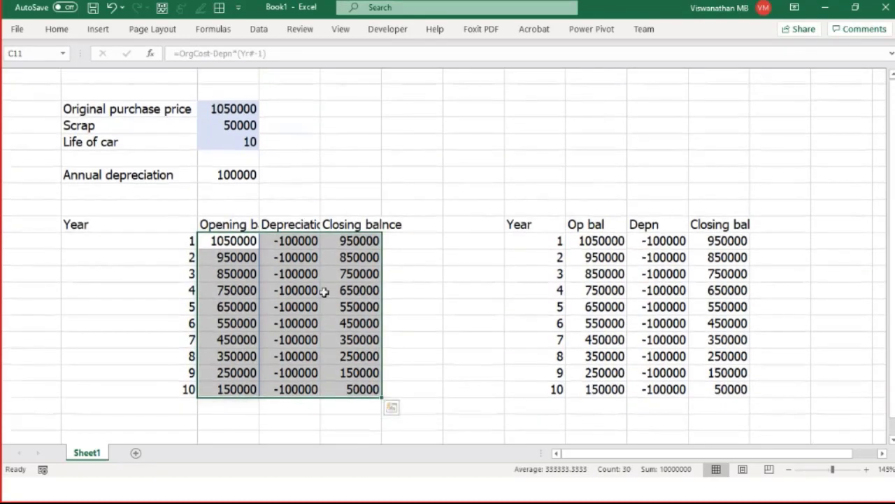
pyautogui.click(241, 142)
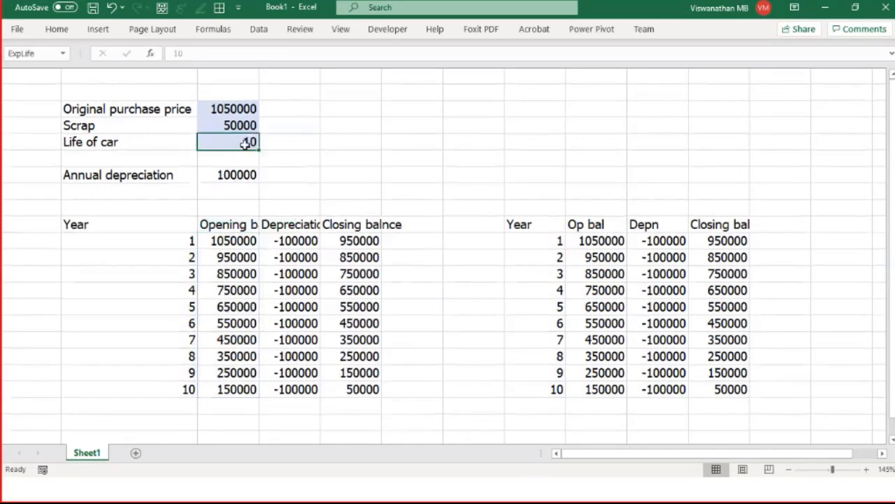
pyautogui.write('8')
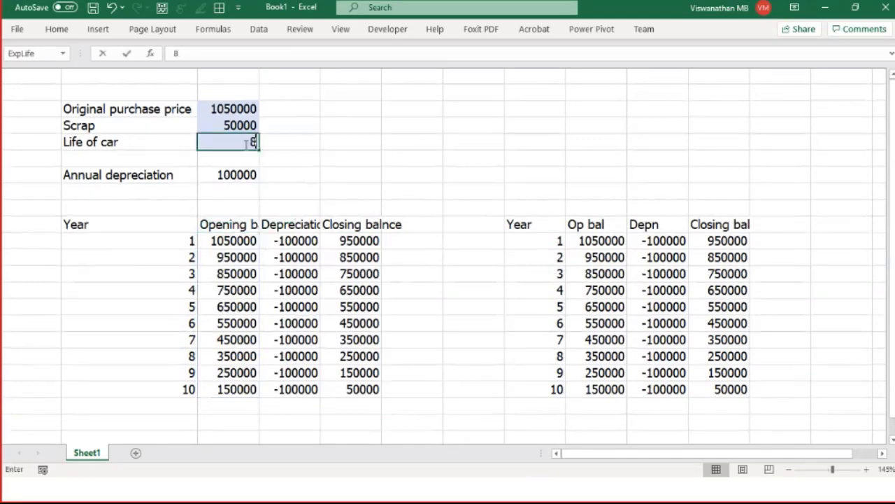
pyautogui.press('Return')
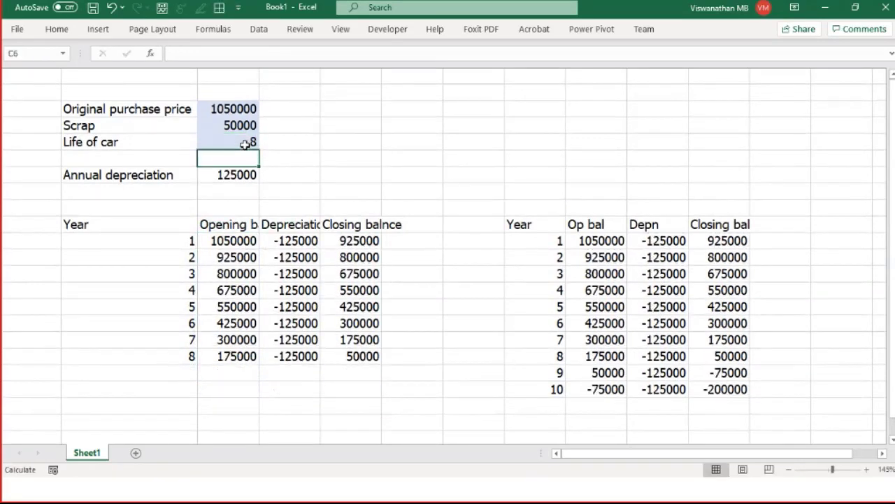
# Compare the array schedule with the conventional one, especially its year 9 and 10 rows, and inspect the array depreciation and closing balance formulas.
pyautogui.moveTo(172, 227); pyautogui.dragTo(336, 363)
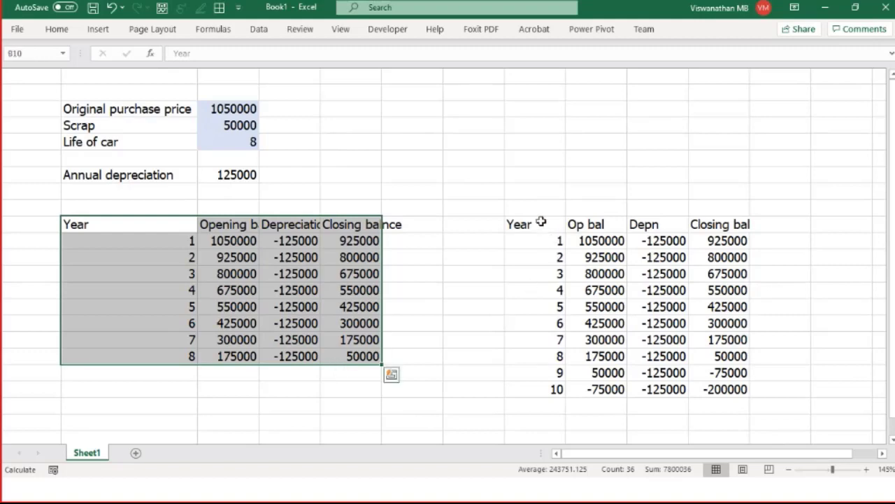
pyautogui.moveTo(539, 224); pyautogui.dragTo(704, 400)
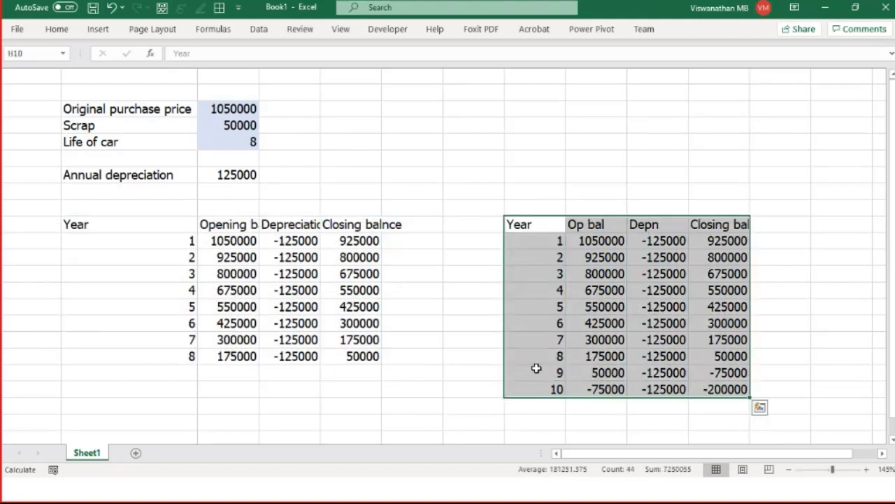
pyautogui.click(536, 371)
pyautogui.moveTo(535, 373); pyautogui.dragTo(723, 392)
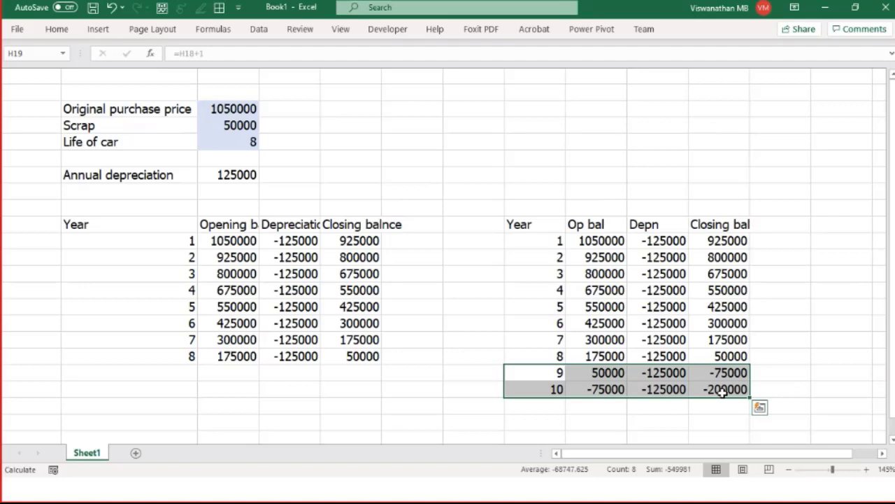
pyautogui.click(290, 323)
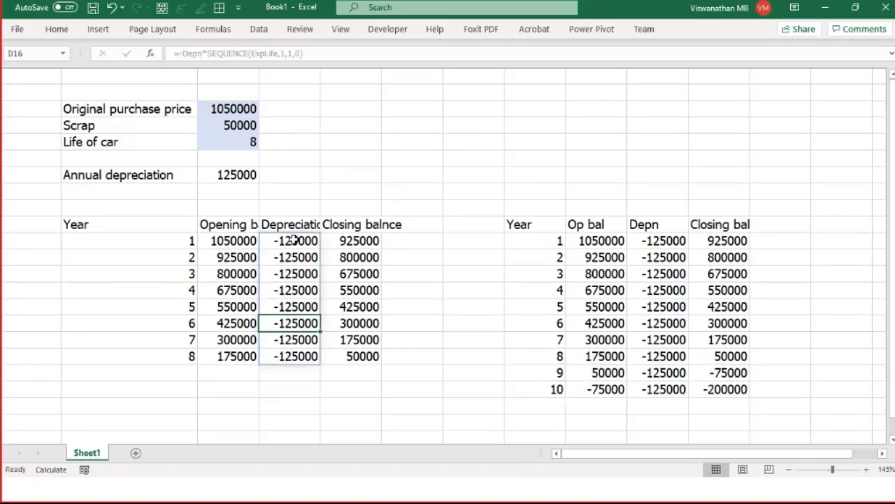
pyautogui.click(294, 240)
pyautogui.press('Right')
pyautogui.press('F2')
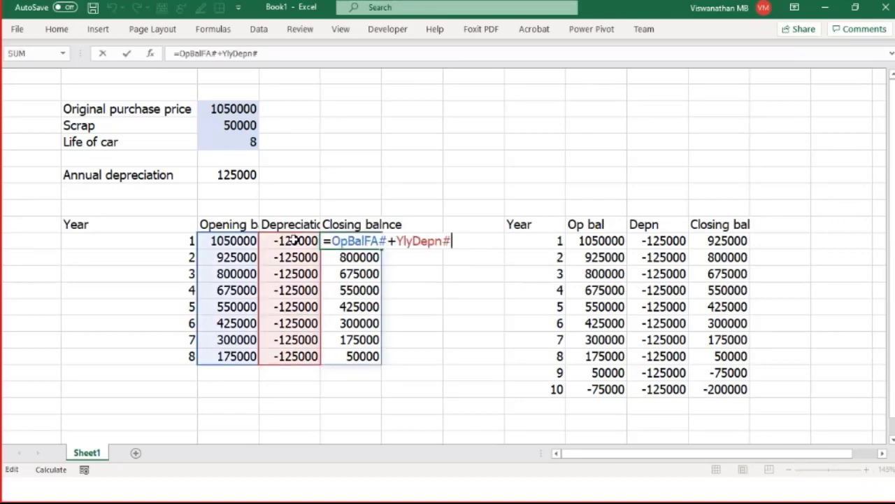
pyautogui.press('Escape')
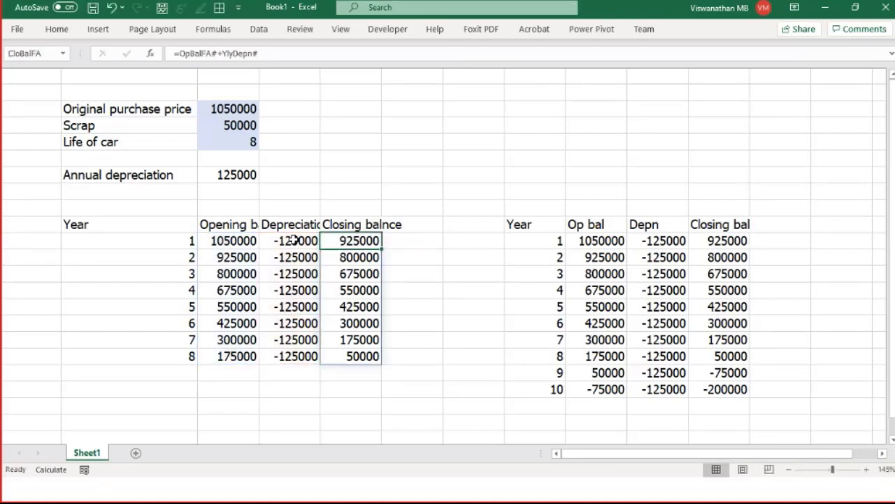
# Clear the closing balance array formula in E11 and review the rows of the opening balance, depreciation and closing balance columns.
pyautogui.press('Delete')
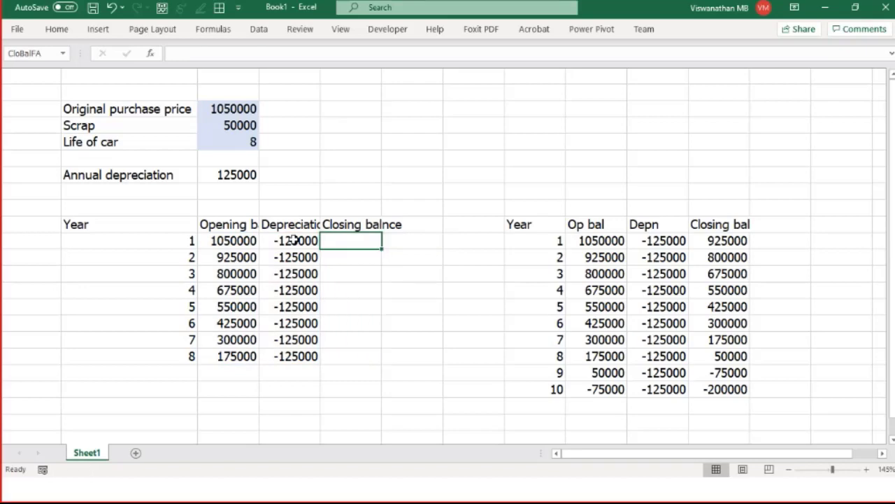
pyautogui.hotkey('shift', 'Down')
pyautogui.hotkey('shift', 'Down')
pyautogui.hotkey('shift', 'Down')
pyautogui.press('Left')
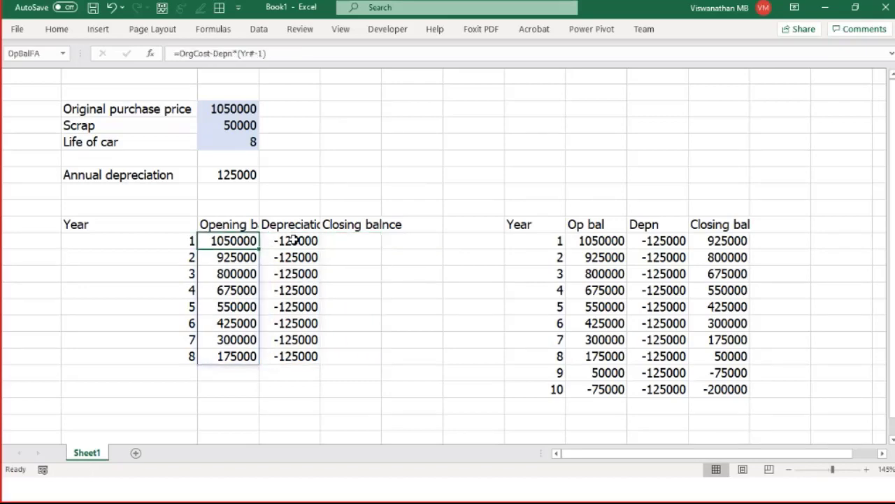
pyautogui.hotkey('shift', 'Down')
pyautogui.hotkey('shift', 'Down')
pyautogui.hotkey('shift', 'Down')
pyautogui.hotkey('shift', 'Down')
pyautogui.hotkey('shift', 'Down')
pyautogui.hotkey('shift', 'Down')
pyautogui.hotkey('shift', 'Down')
pyautogui.hotkey('shift', 'Down')
pyautogui.press('Right')
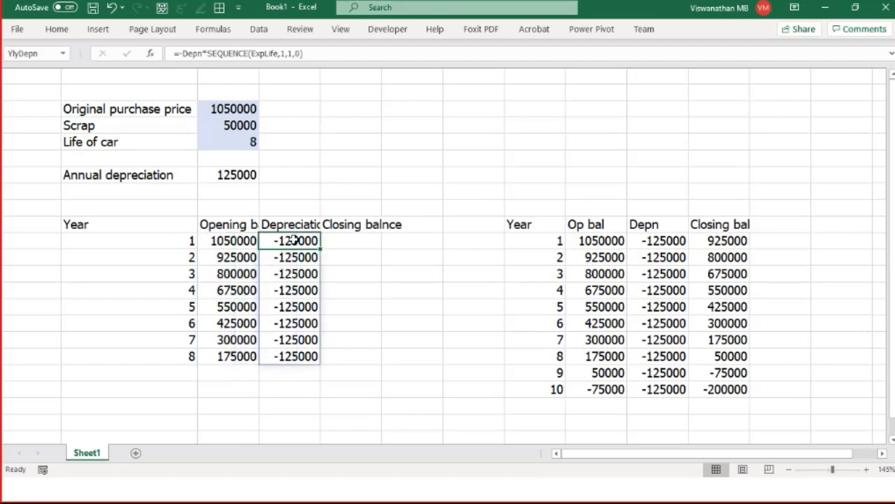
pyautogui.press('Right')
pyautogui.hotkey('shift', 'Down')
pyautogui.hotkey('shift', 'Down')
pyautogui.hotkey('shift', 'Down')
pyautogui.hotkey('shift', 'Down')
pyautogui.hotkey('shift', 'Down')
pyautogui.hotkey('shift', 'Down')
pyautogui.hotkey('shift', 'Down')
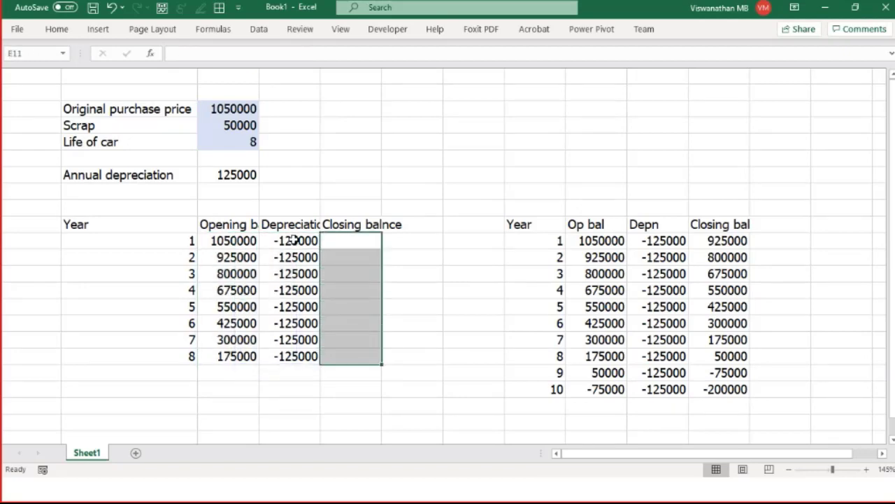
# Enter =OpBalFA#+YlyDepn# as the closing balance formula in E11.
pyautogui.press('Up')
pyautogui.press('Down')
pyautogui.write('=')
pyautogui.press('Left')
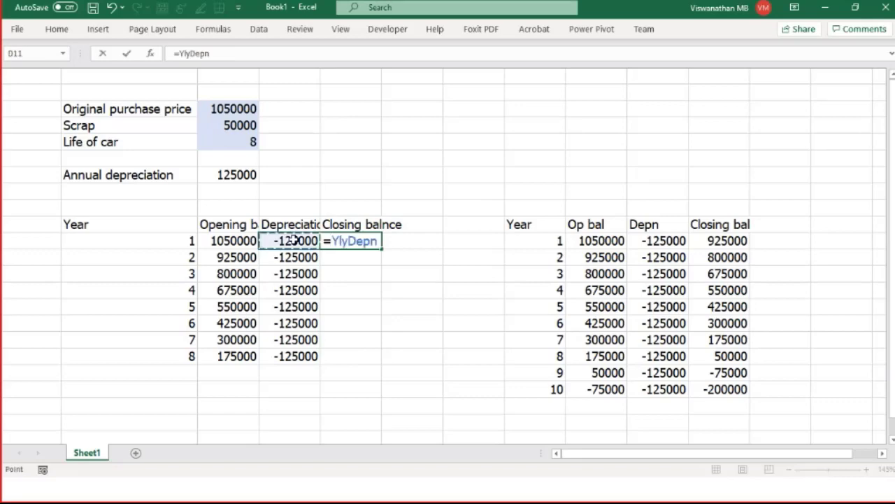
pyautogui.press('Left')
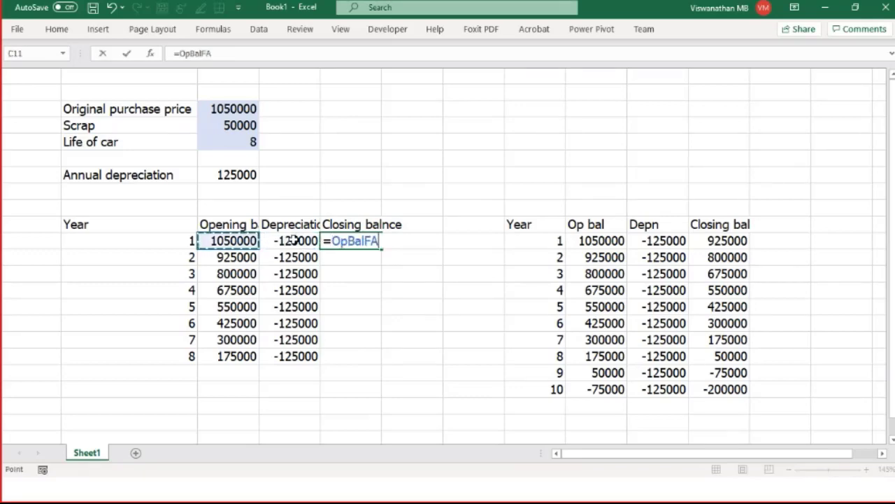
pyautogui.write('#')
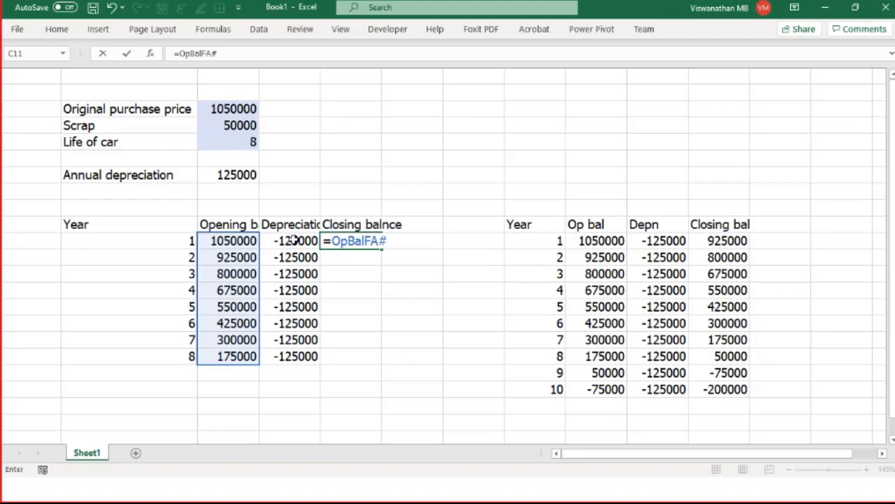
pyautogui.write('+')
pyautogui.click(294, 240)
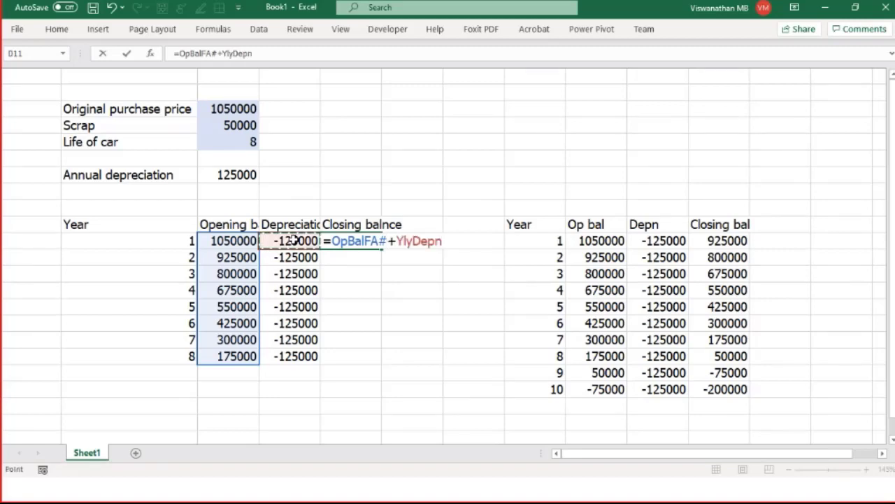
pyautogui.write('#')
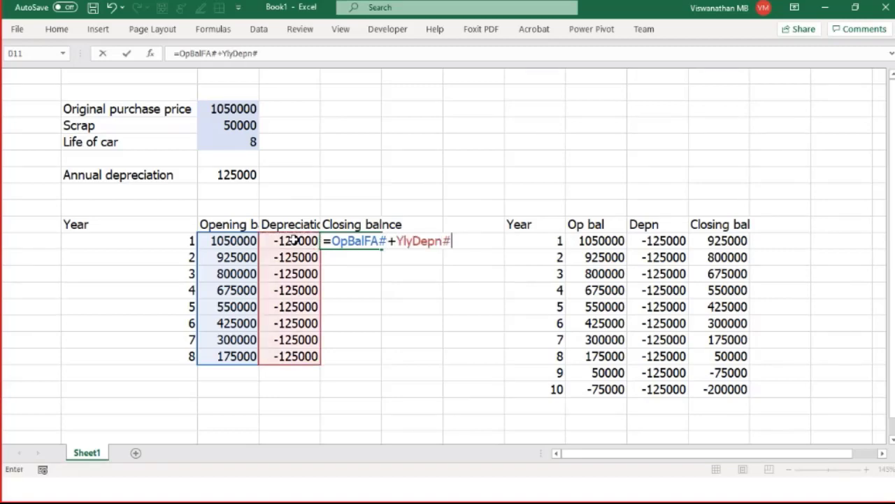
pyautogui.press('Return')
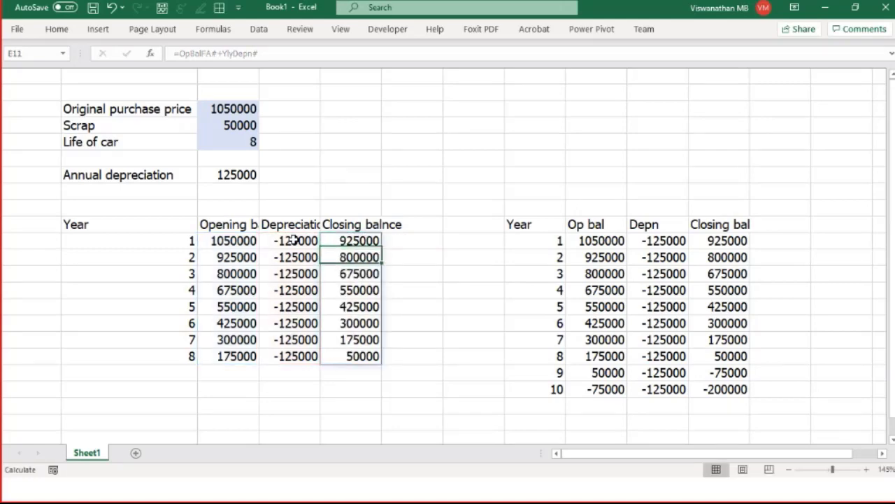
# Replace the closing balance formula in E11 with =OpBalFA+YlyDepn, leaving out the spill references.
pyautogui.press('Up')
pyautogui.write('=')
pyautogui.press('Escape')
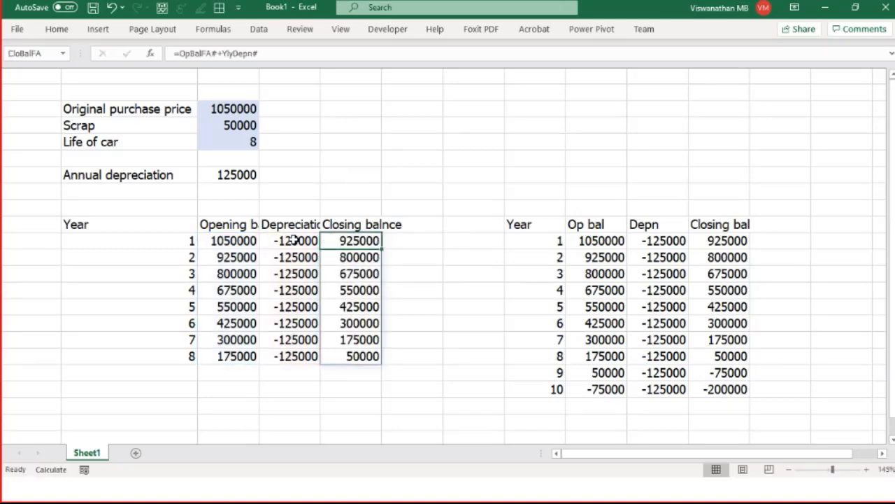
pyautogui.press('Delete')
pyautogui.write('=OpBalFA+')
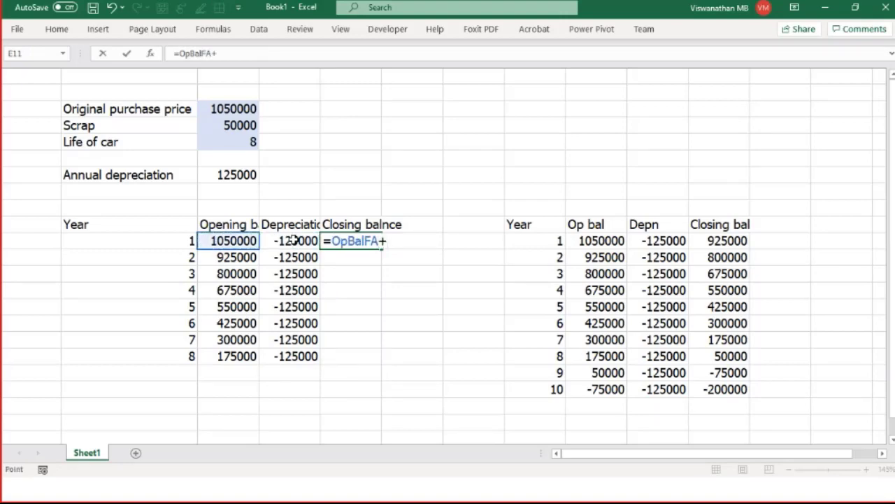
pyautogui.click(292, 240)
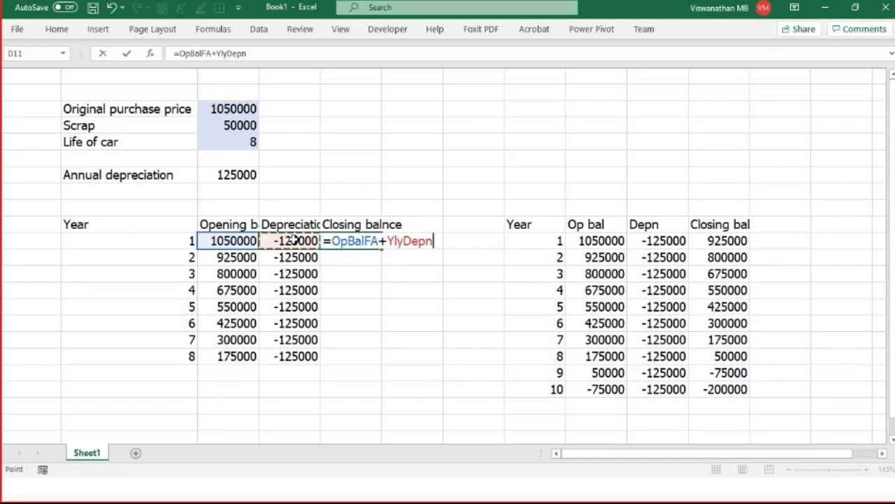
pyautogui.press('Return')
pyautogui.press('Up')
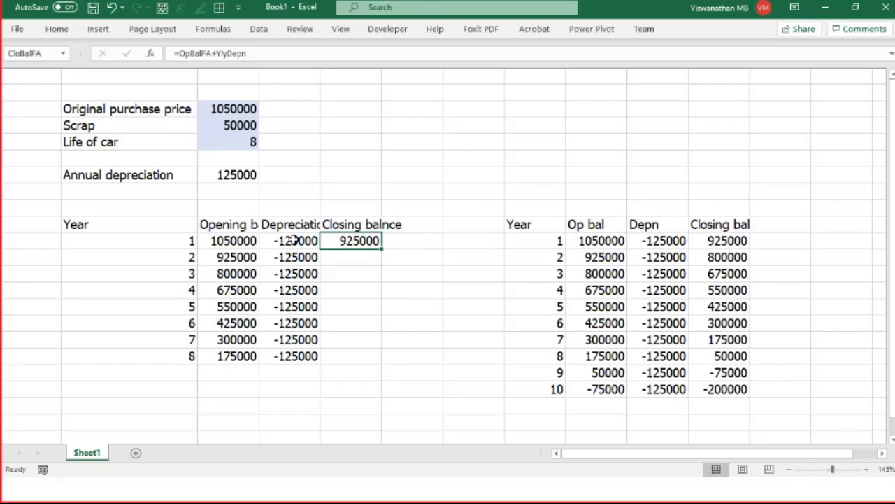
# Add the spill operator to both names in the E11 formula so that it reads =OpBalFA#+YlyDepn#.
pyautogui.press('F2')
pyautogui.press('Left')
pyautogui.press('Left')
pyautogui.press('Left')
pyautogui.press('Left')
pyautogui.press('Left')
pyautogui.press('Left')
pyautogui.press('Left')
pyautogui.press('Left')
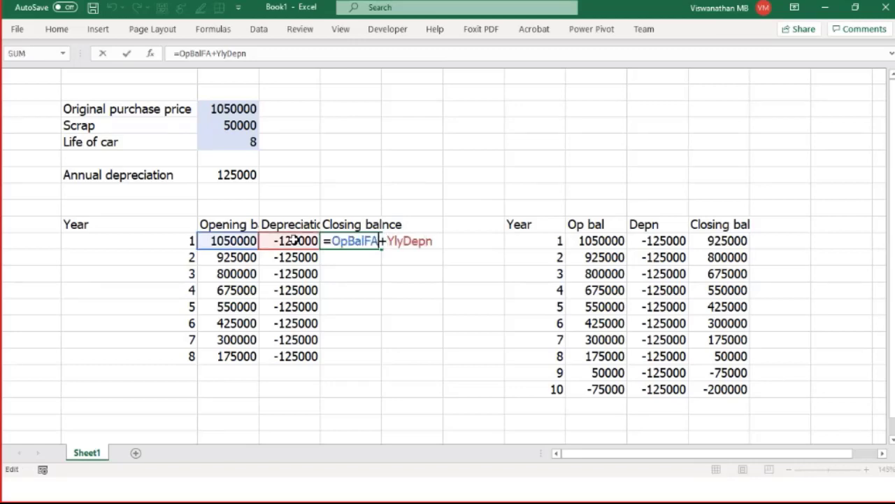
pyautogui.write('#')
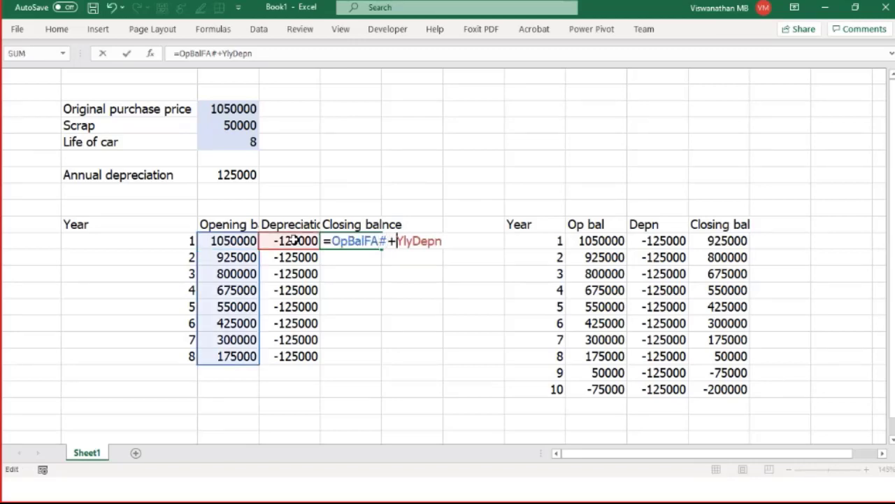
pyautogui.press('End')
pyautogui.write('#')
pyautogui.press('Return')
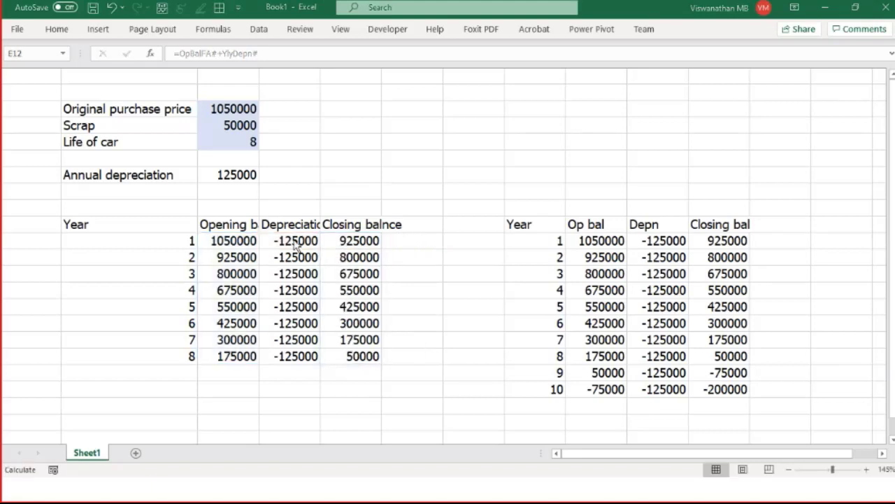
# Switch to the Dynamic array illustration workbook and clear the Sales and Cumulative formulas of the vertical table on the Sales sheet.
pyautogui.hotkey('alt', 'Tab')
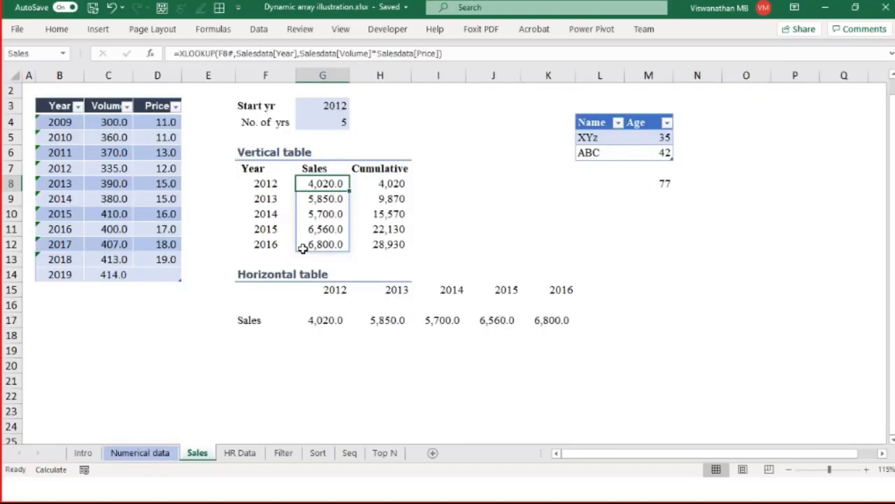
pyautogui.press('Delete')
pyautogui.moveTo(384, 181); pyautogui.dragTo(381, 253)
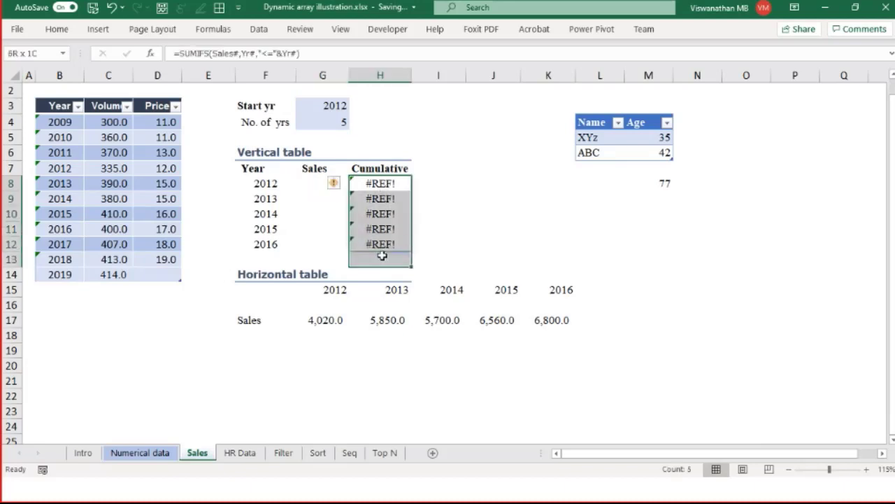
pyautogui.press('Delete')
# Examine the volume and price data in the source table and the SEQUENCE formula behind the vertical table's years.
pyautogui.click(311, 183)
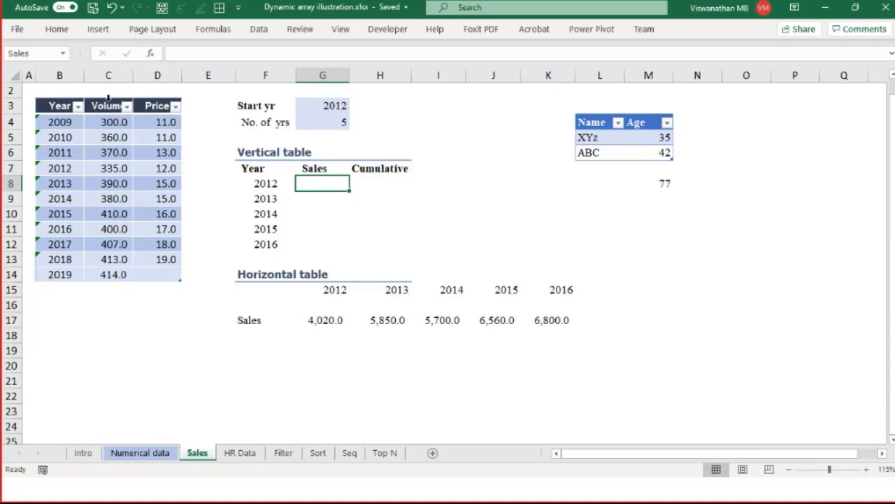
pyautogui.moveTo(115, 122); pyautogui.dragTo(136, 272)
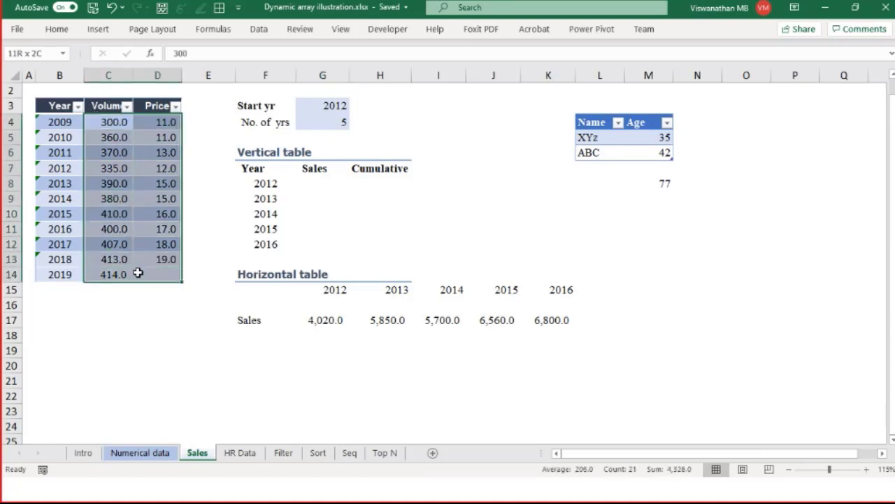
pyautogui.click(266, 185)
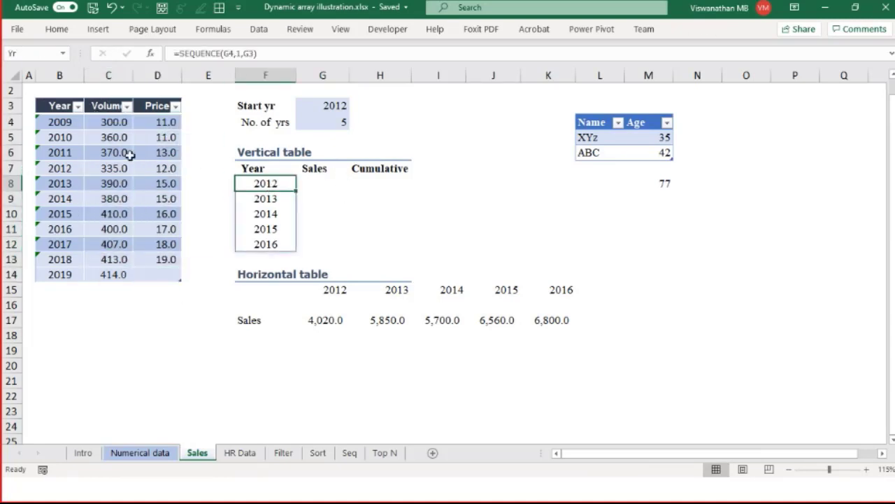
pyautogui.moveTo(59, 122); pyautogui.dragTo(154, 274)
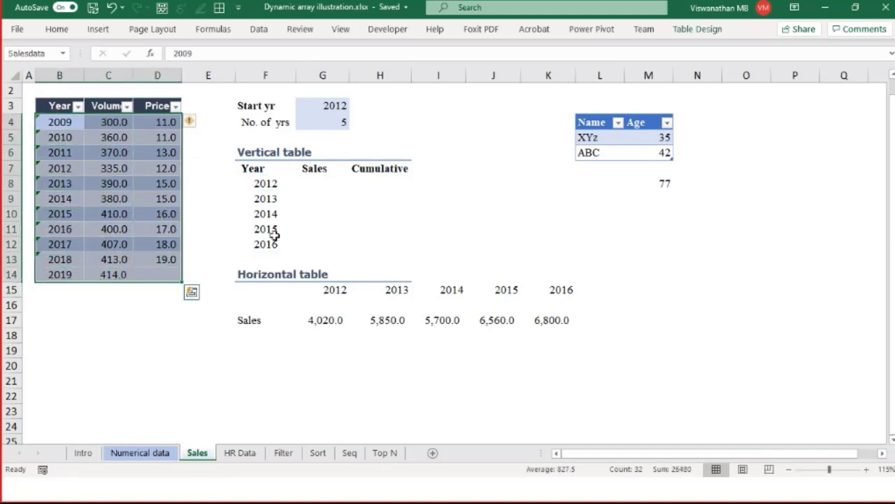
pyautogui.click(313, 182)
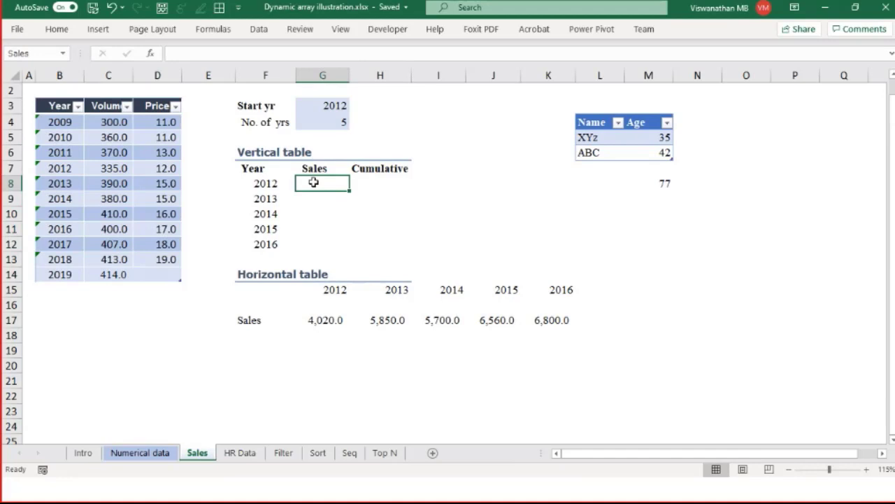
pyautogui.moveTo(266, 183); pyautogui.dragTo(276, 243)
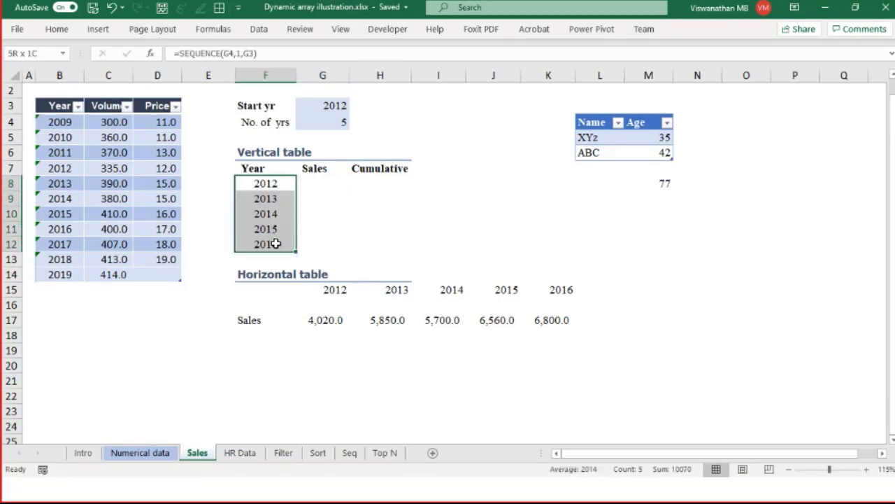
pyautogui.click(272, 181)
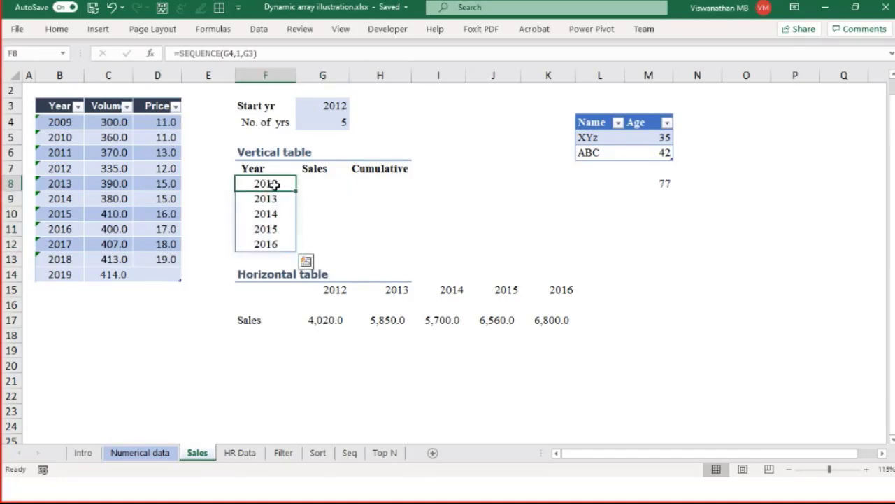
# Begin the vertical table's Sales formula in G8 with the volume lookup =VLOOKUP(Yr,Salesdata,2,0).
pyautogui.click(322, 185)
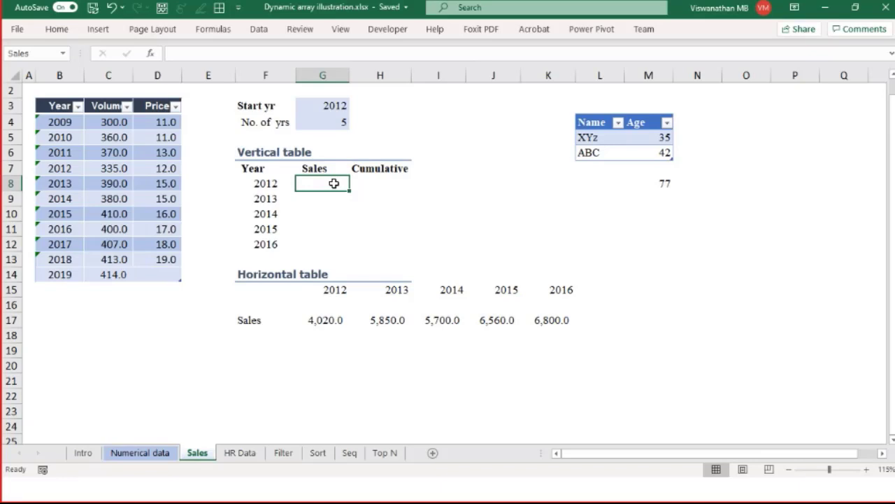
pyautogui.write('=')
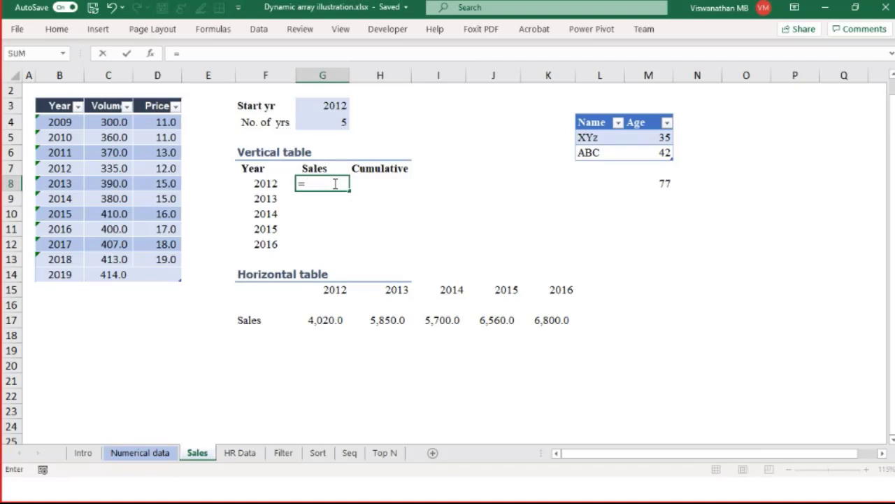
pyautogui.write('Vlo')
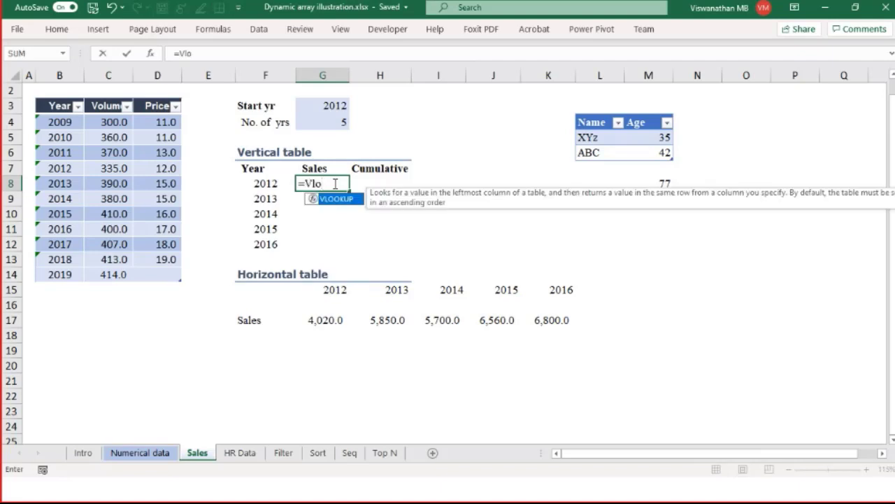
pyautogui.press('Tab')
pyautogui.press('Left')
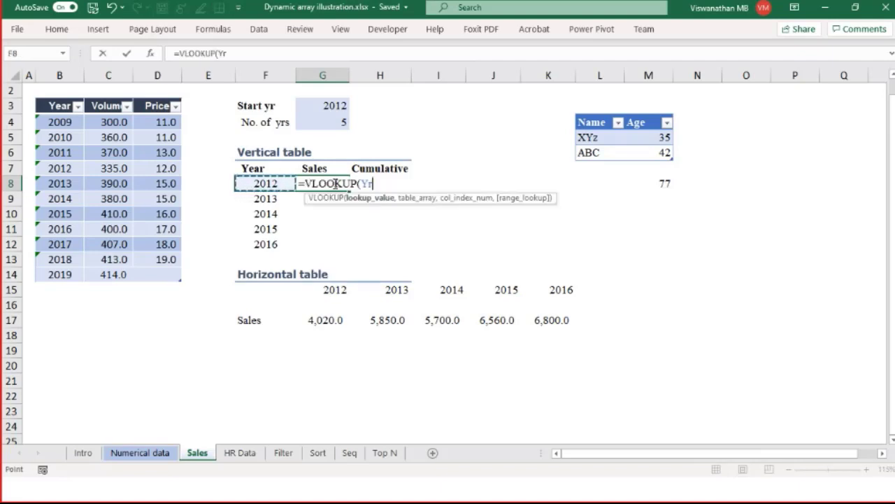
pyautogui.write(',')
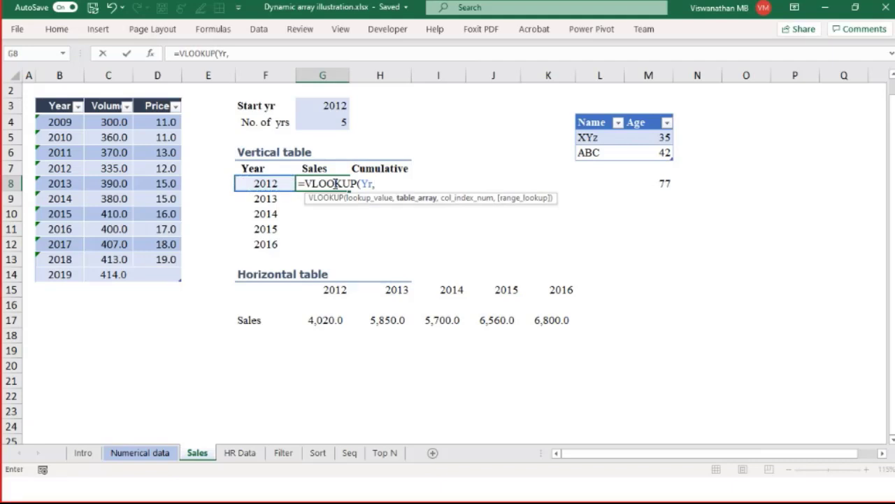
pyautogui.moveTo(72, 121); pyautogui.dragTo(167, 277)
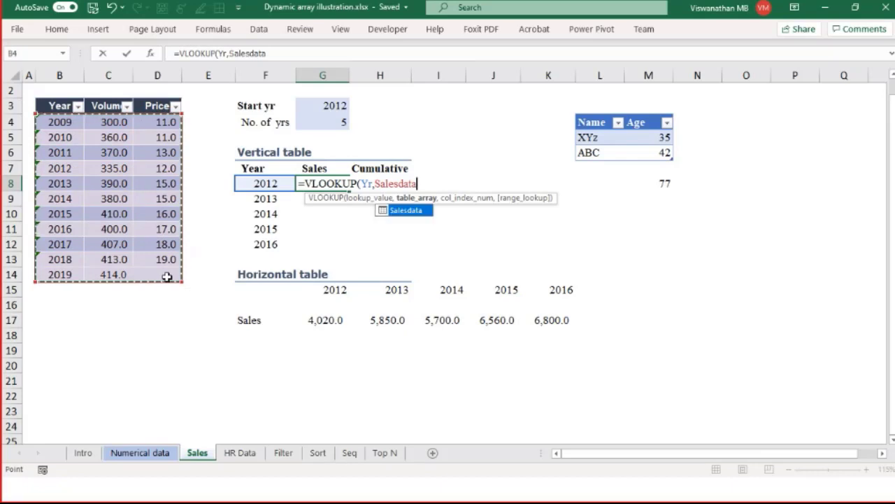
pyautogui.write(',2,')
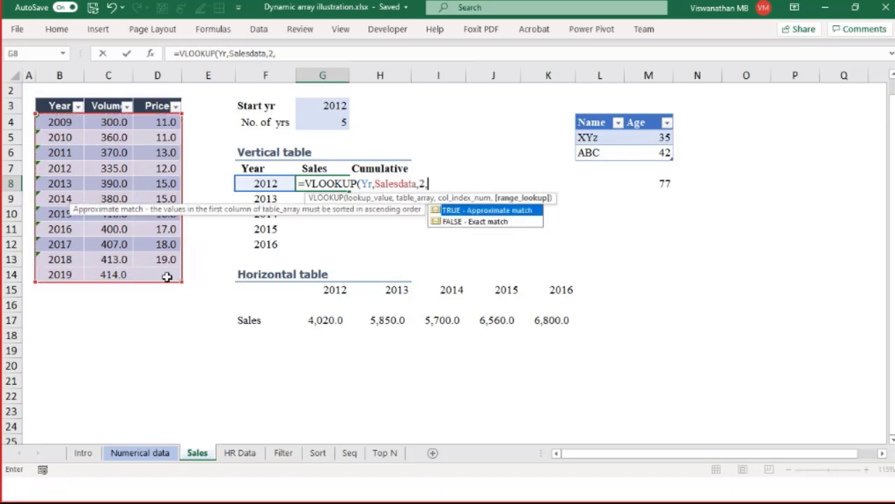
pyautogui.write('0 )')
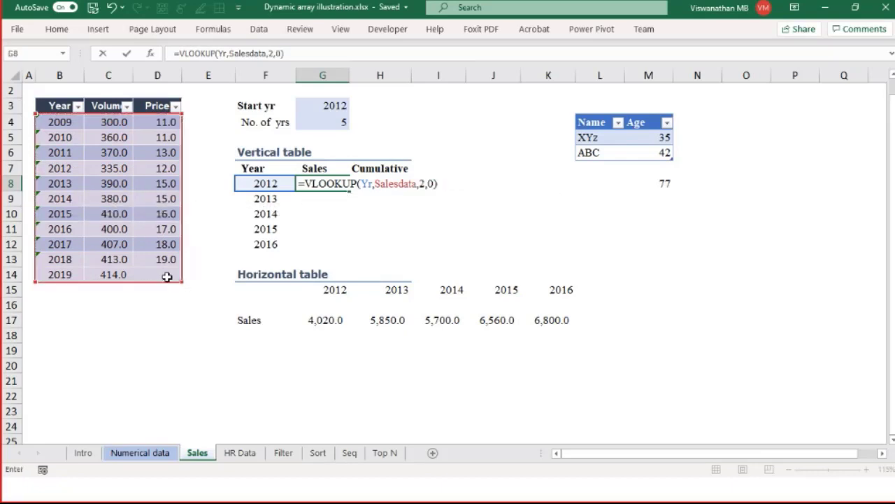
# Multiply the volume lookup in G8 by the price lookup VLOOKUP(Yr,Salesdata,3,0) and enter the formula.
pyautogui.write('*Cl')
pyautogui.press('BackSpace')
pyautogui.press('BackSpace')
pyautogui.write('Vl')
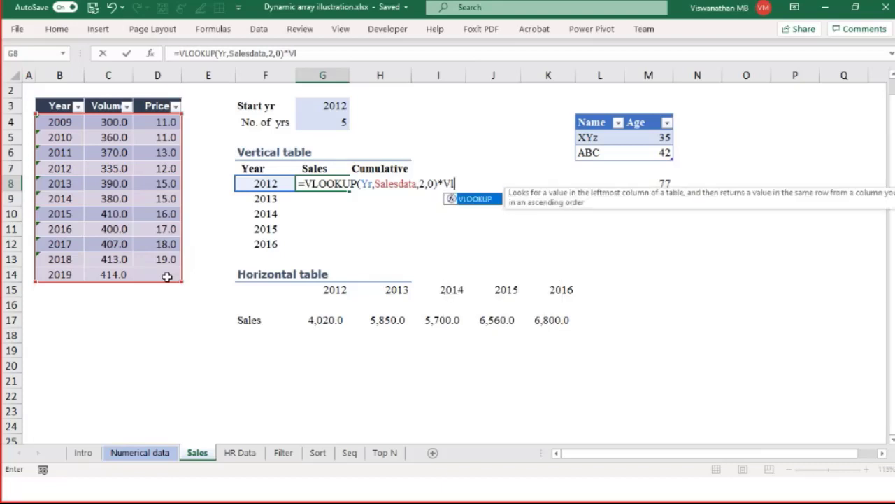
pyautogui.write('o')
pyautogui.press('Tab')
pyautogui.write('Yr')
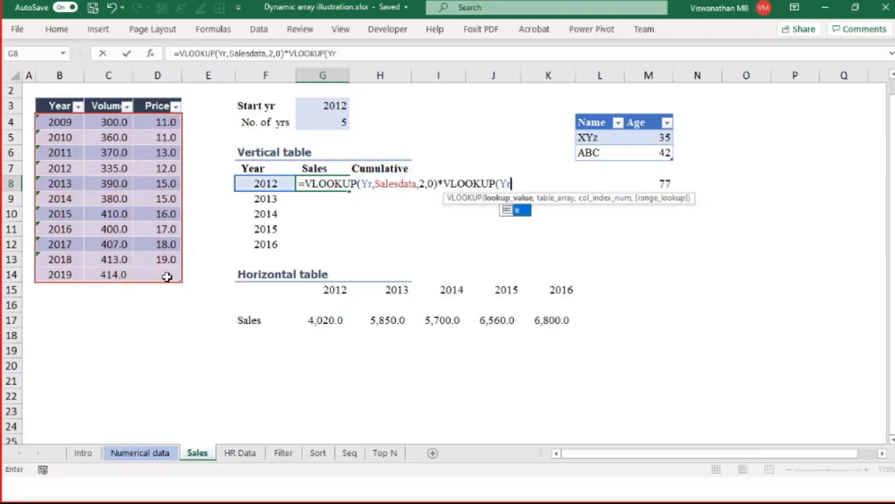
pyautogui.write(',Sales')
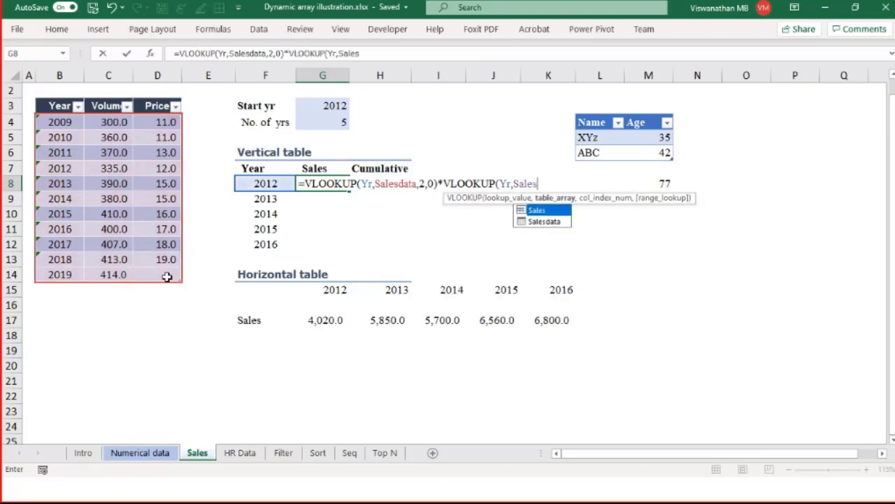
pyautogui.write('data,3,0')
pyautogui.press('Return')
pyautogui.press('Up')
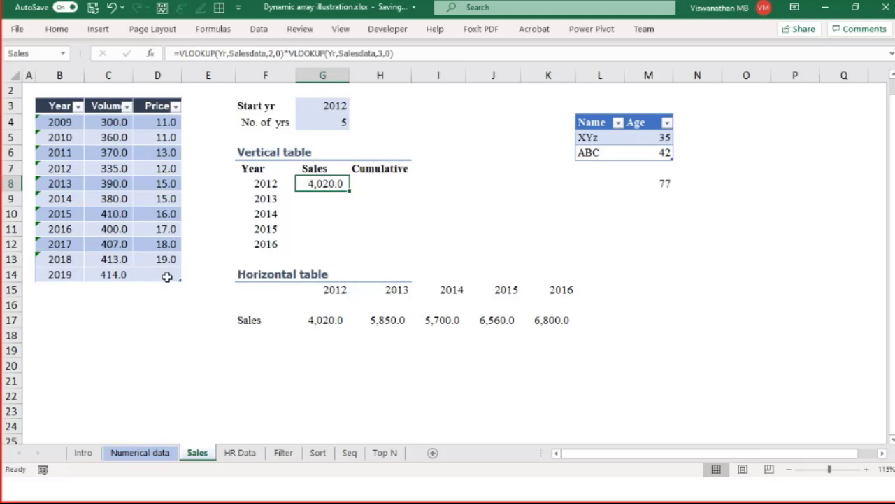
# Clear the VLOOKUP formula from G8 and begin an XLOOKUP with Yr as lookup value and Salesdata[Year] as lookup array.
pyautogui.press('F2')
pyautogui.press('Escape')
pyautogui.press('Delete')
pyautogui.write('=')
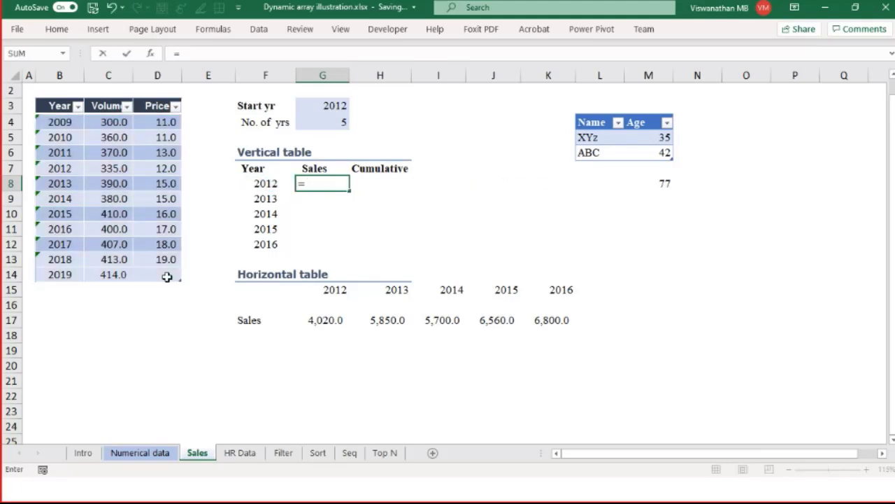
pyautogui.write('XLOOKUP(')
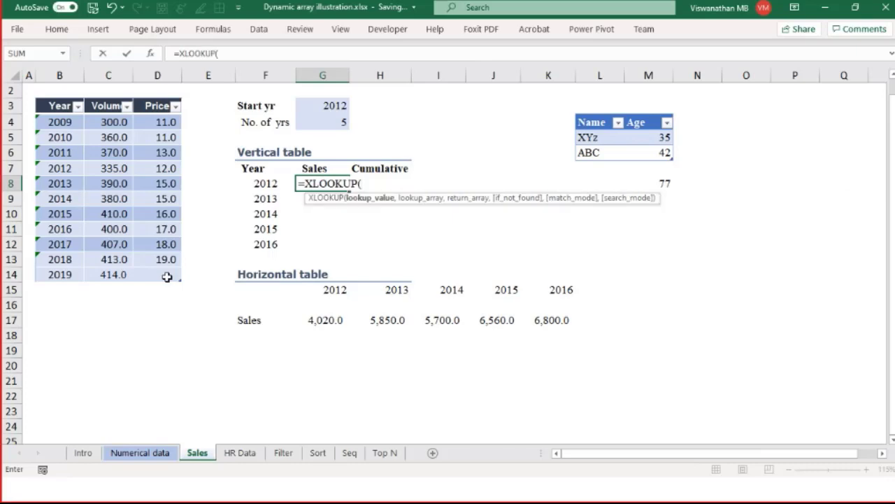
pyautogui.write('Yr,Salesdata[')
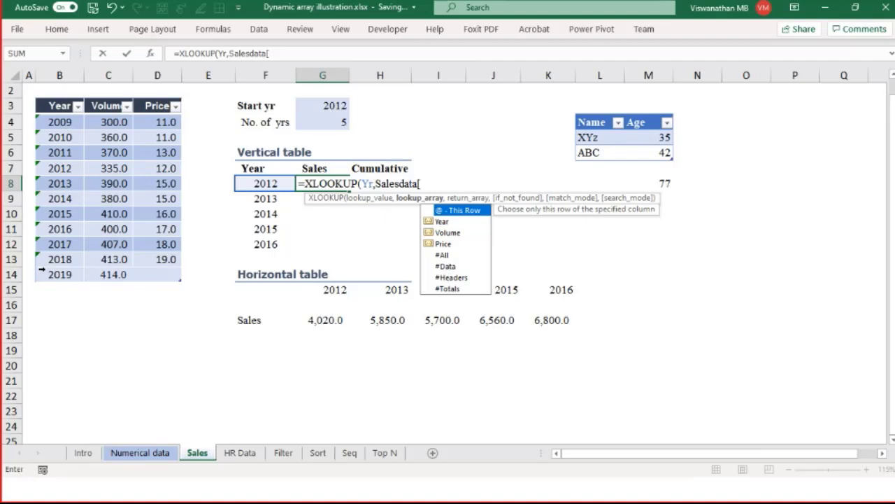
pyautogui.press('Down')
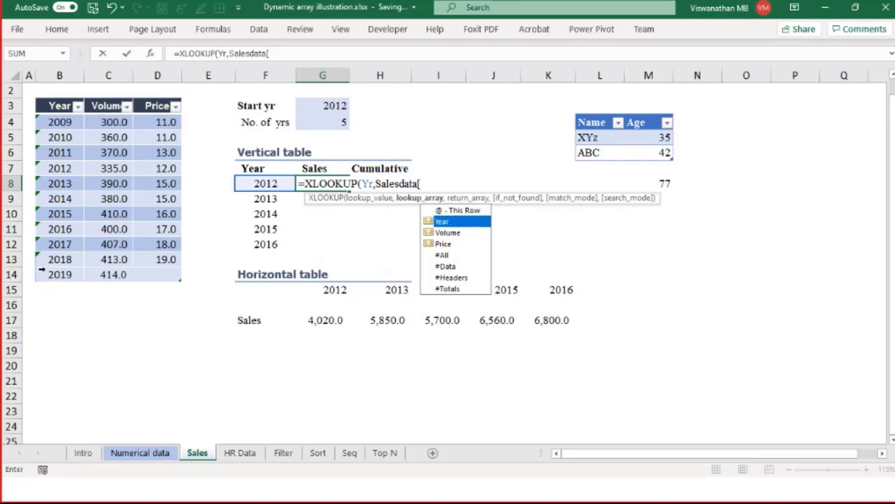
pyautogui.press('Tab')
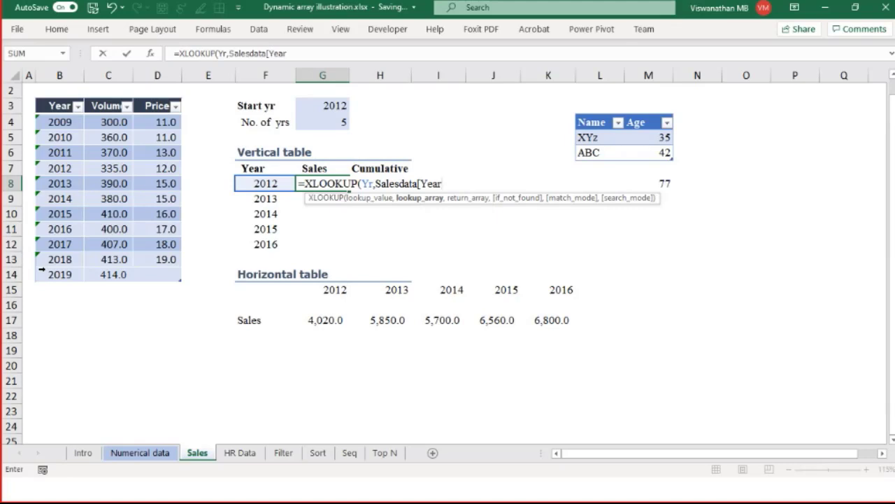
pyautogui.write(']')
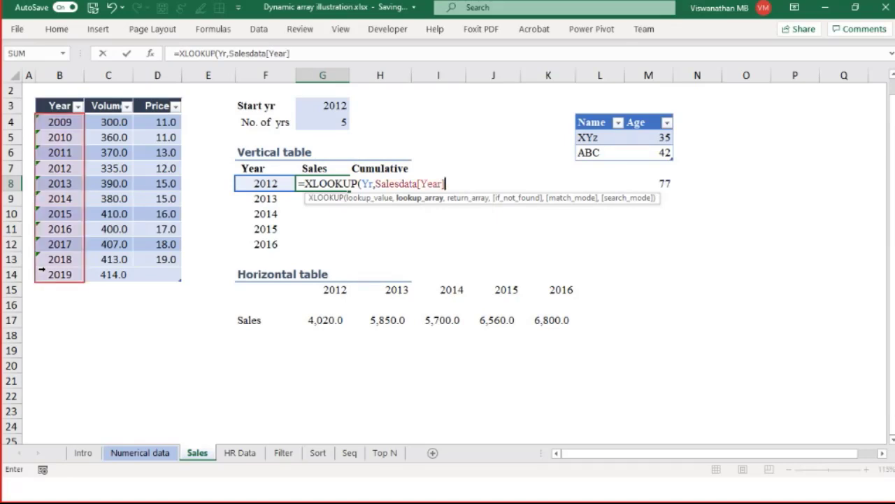
# Complete the XLOOKUP in G8 with Salesdata[Volume]*Salesdata[Price] as the return array and enter the formula.
pyautogui.write(',')
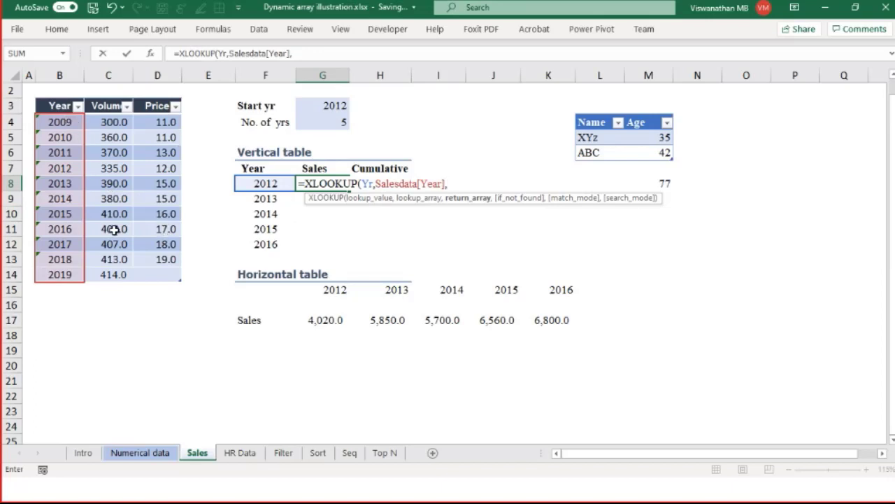
pyautogui.write('Salesdata[Q')
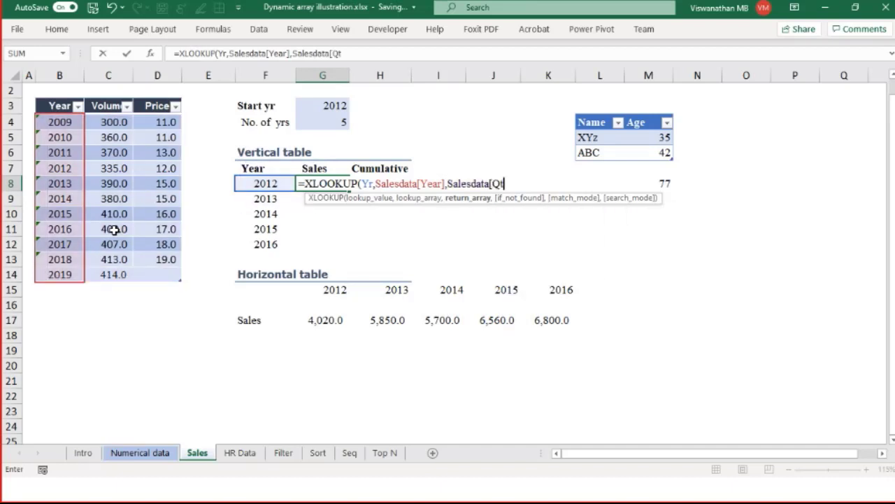
pyautogui.press('BackSpace')
pyautogui.write('vol')
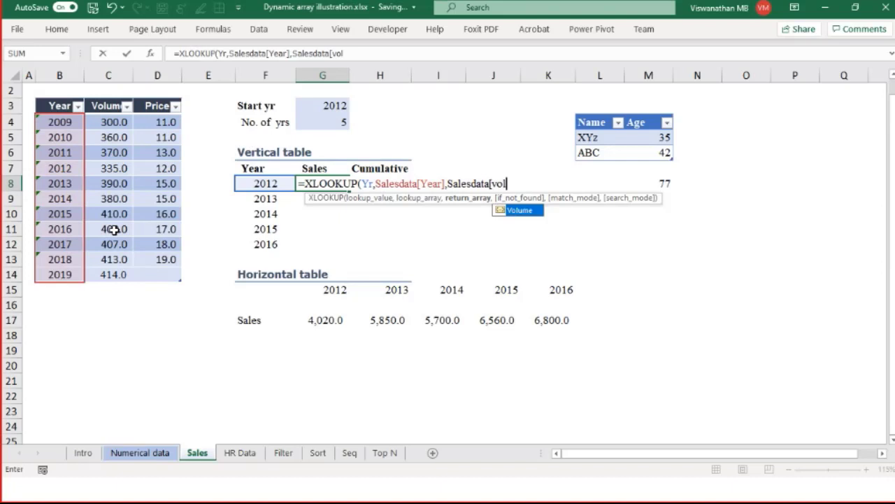
pyautogui.press('Tab')
pyautogui.write(']')
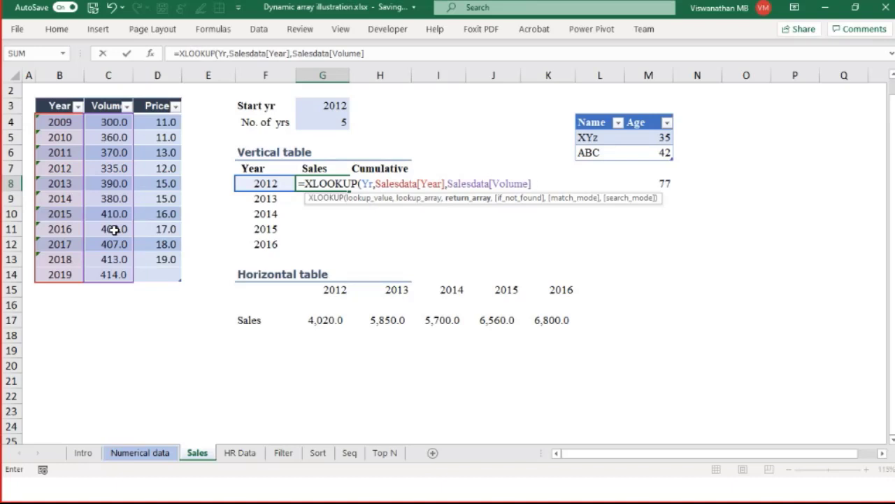
pyautogui.write('*Sales')
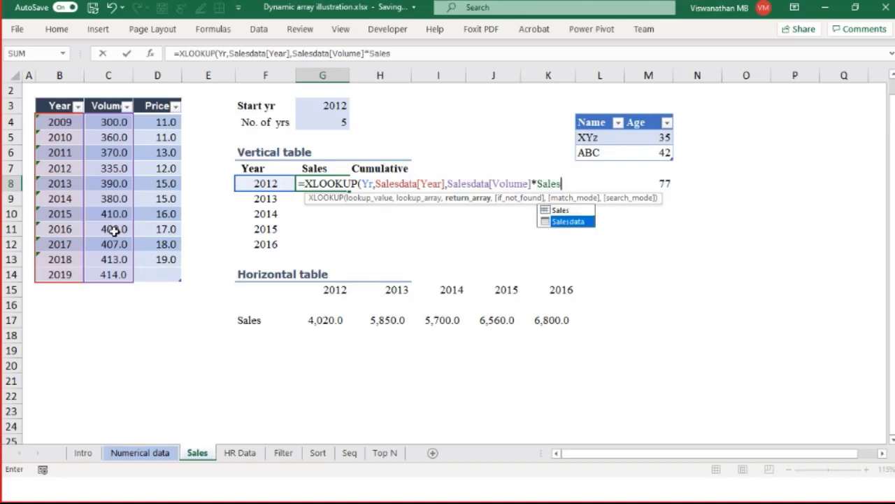
pyautogui.write('data[Price])')
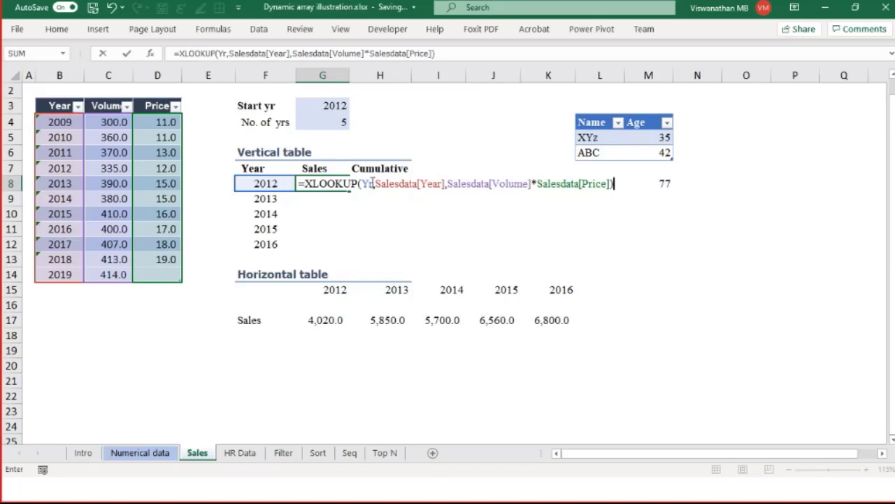
pyautogui.moveTo(376, 183); pyautogui.dragTo(610, 184)
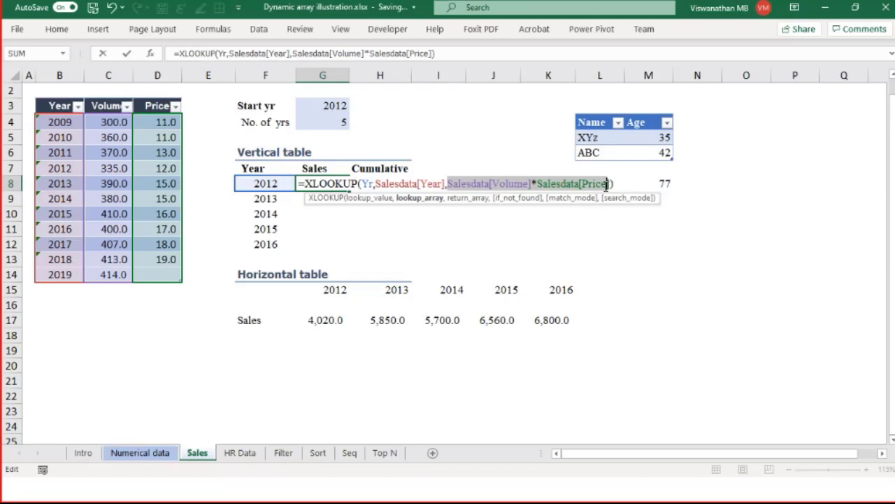
pyautogui.moveTo(607, 184); pyautogui.dragTo(448, 177)
pyautogui.click(616, 183)
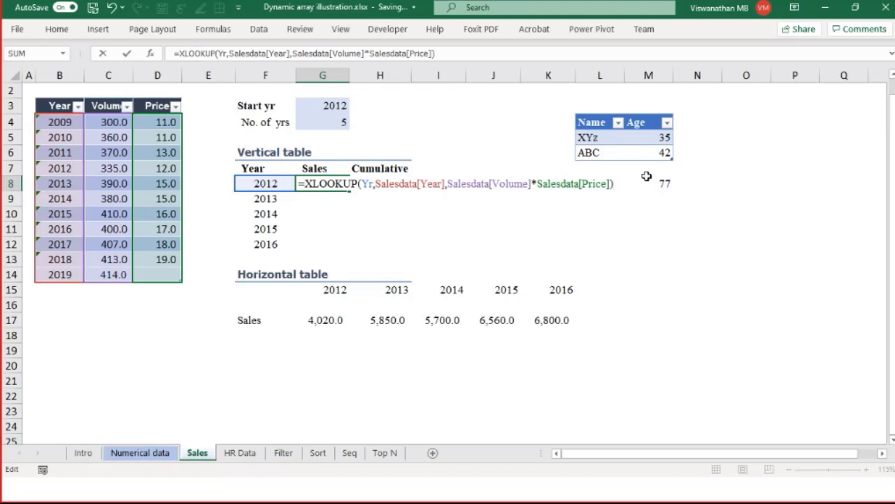
pyautogui.press('Return')
pyautogui.press('Up')
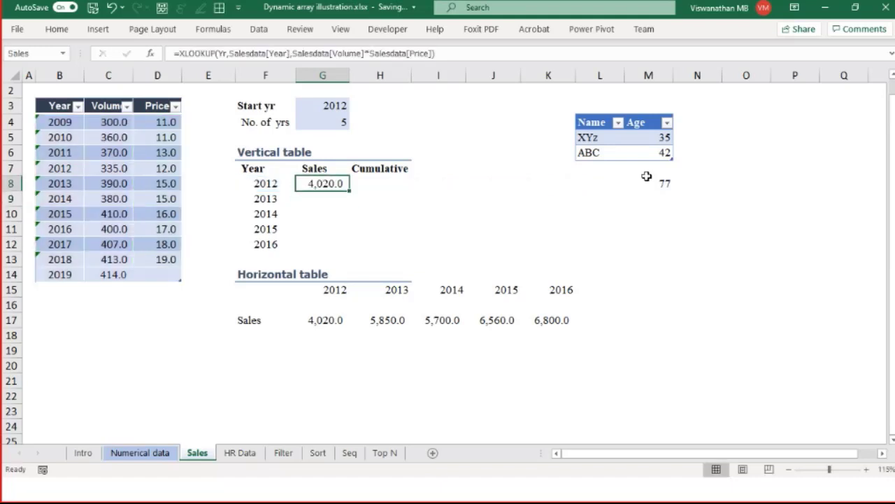
# Examine the XLOOKUP formula in G8, the Year SEQUENCE formula in F8 and its start-year and number-of-years inputs.
pyautogui.press('F2')
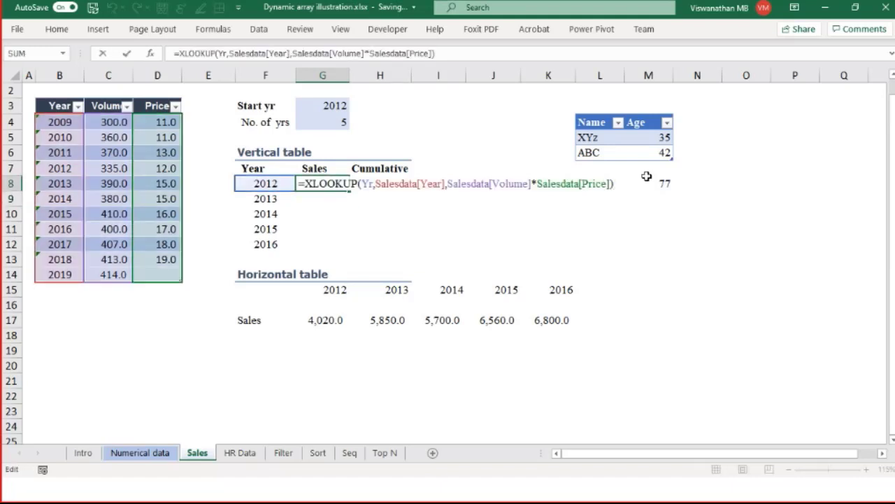
pyautogui.press('Escape')
pyautogui.press('Left')
pyautogui.press('F2')
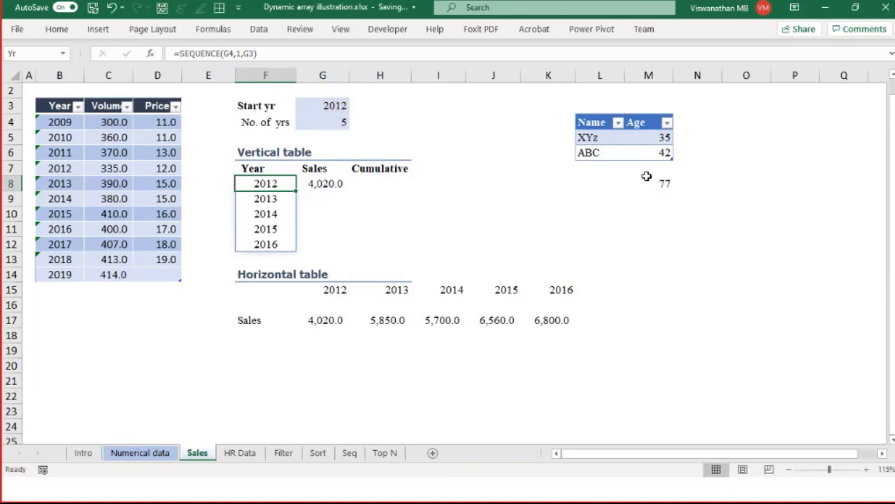
pyautogui.click(341, 105)
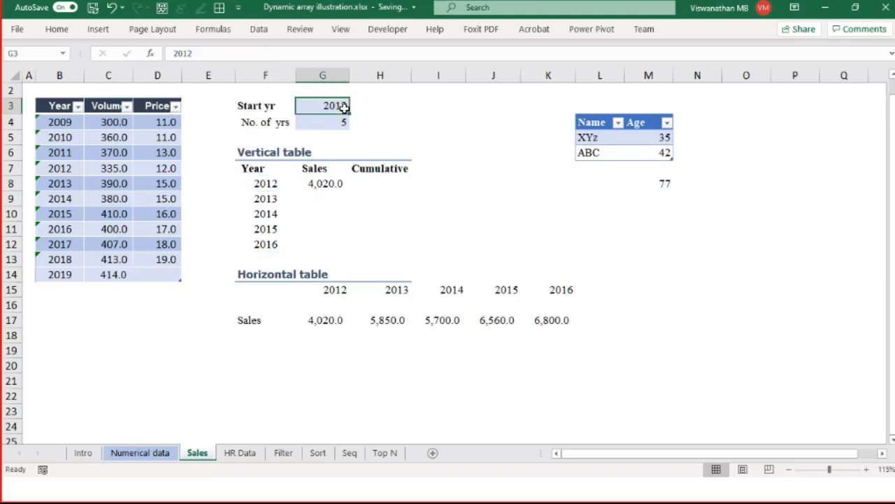
pyautogui.click(329, 123)
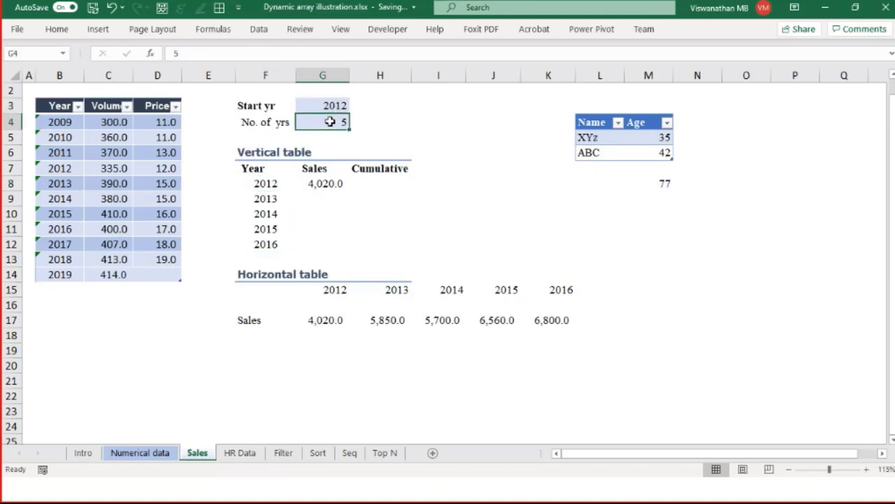
pyautogui.click(268, 186)
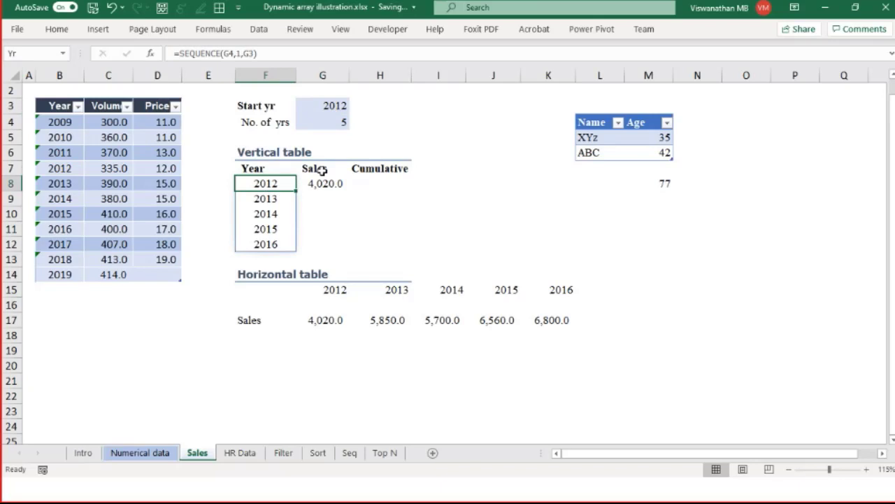
pyautogui.press('F2')
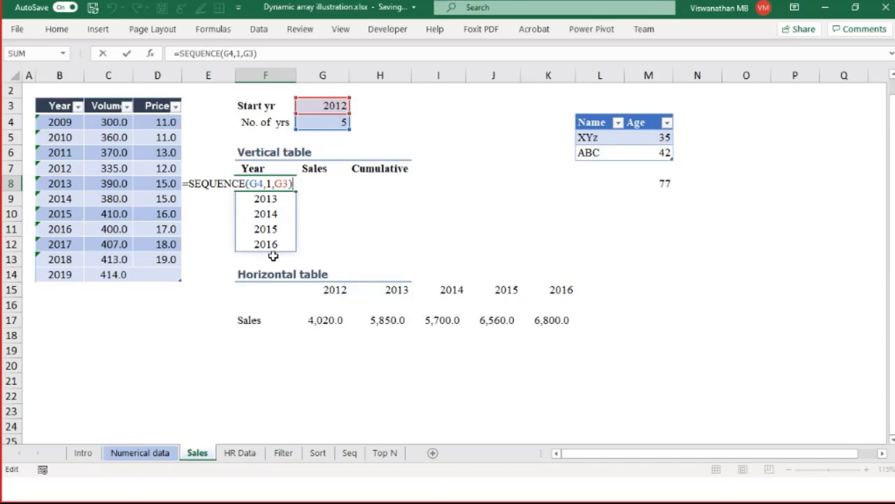
pyautogui.press('Return')
pyautogui.press('Up')
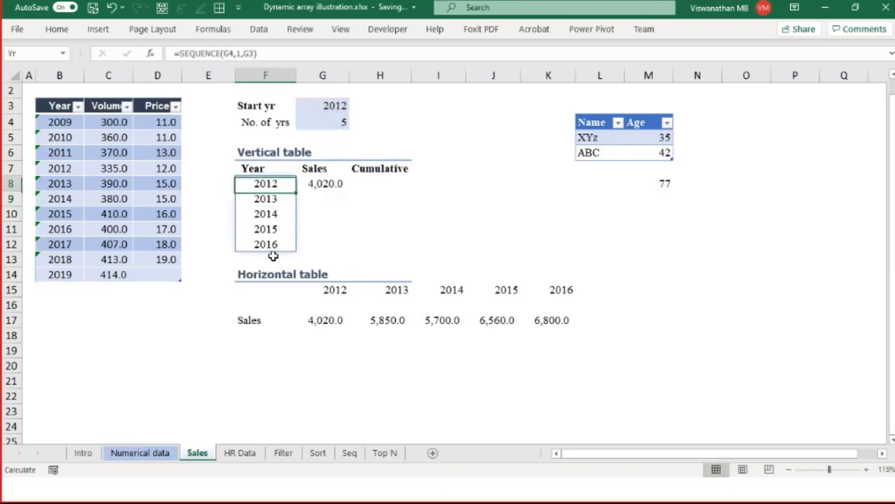
pyautogui.press('F2')
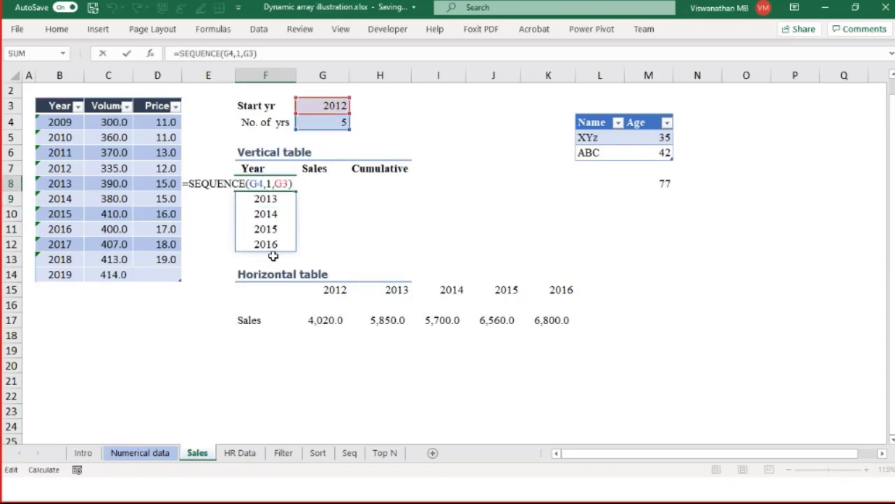
pyautogui.hotkey('ctrl', 'Return')
# Change the XLOOKUP lookup value in G8 to the spilled range Yr# and enter the formula.
pyautogui.press('Right')
pyautogui.press('F2')
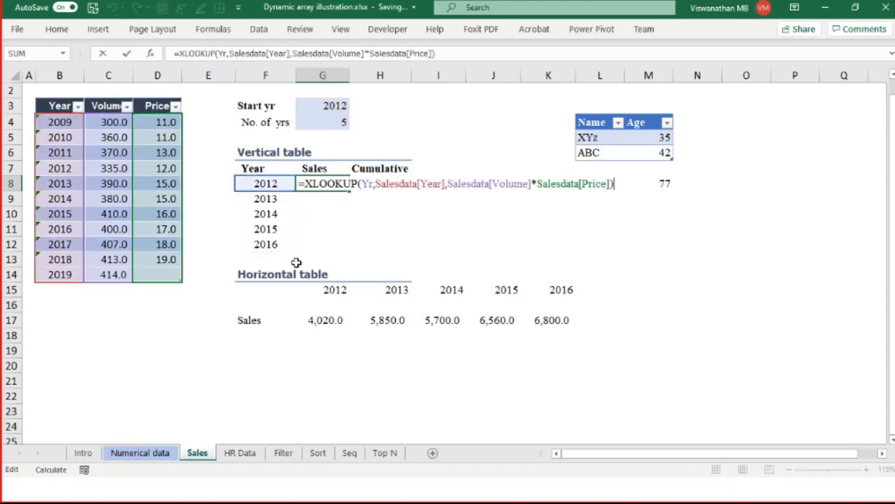
pyautogui.click(374, 183)
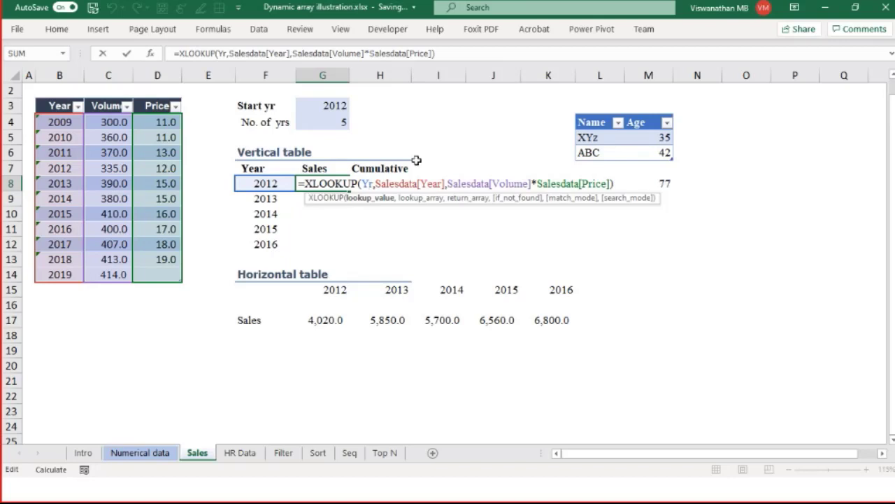
pyautogui.press('Right')
pyautogui.write('#')
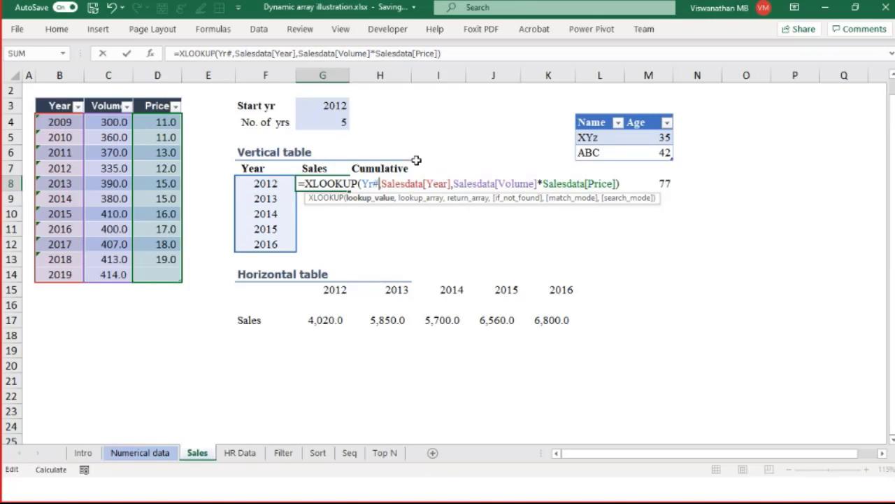
pyautogui.press('Return')
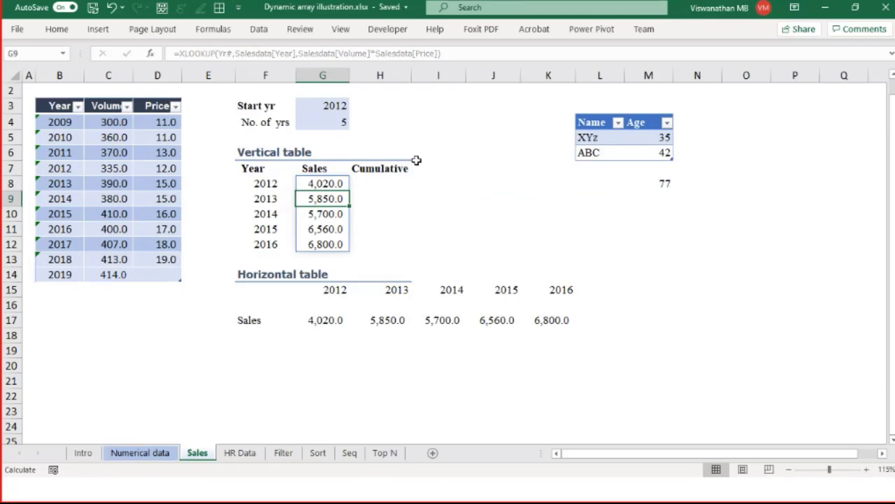
# Review the return array Salesdata[Volume]*Salesdata[Price] in the XLOOKUP formula in G8.
pyautogui.press('Up')
pyautogui.press('F2')
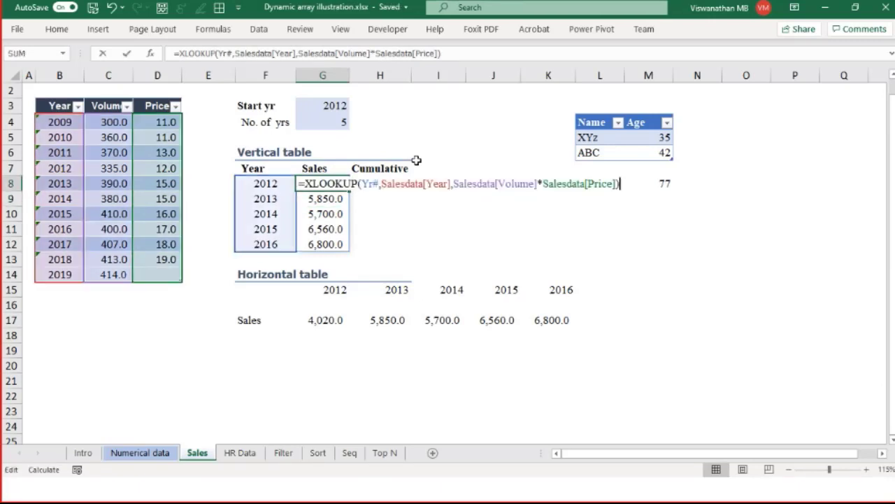
pyautogui.hotkey('shift', 'Left')
pyautogui.hotkey('shift', 'Left')
pyautogui.hotkey('shift', 'Left')
pyautogui.hotkey('shift', 'Left')
pyautogui.hotkey('shift', 'Left')
pyautogui.hotkey('shift', 'Left')
pyautogui.hotkey('shift', 'Left')
pyautogui.hotkey('shift', 'Left')
pyautogui.hotkey('shift', 'Left')
pyautogui.hotkey('shift', 'Left')
pyautogui.hotkey('shift', 'Left')
pyautogui.hotkey('shift', 'Left')
pyautogui.hotkey('shift', 'Left')
pyautogui.hotkey('shift', 'Left')
pyautogui.hotkey('shift', 'Left')
pyautogui.hotkey('shift', 'Left')
pyautogui.hotkey('shift', 'Left')
pyautogui.hotkey('shift', 'Left')
pyautogui.hotkey('shift', 'Left')
pyautogui.hotkey('shift', 'Left')
pyautogui.hotkey('shift', 'Left')
pyautogui.hotkey('shift', 'Left')
pyautogui.hotkey('shift', 'Left')
pyautogui.hotkey('shift', 'Left')
pyautogui.hotkey('shift', 'Left')
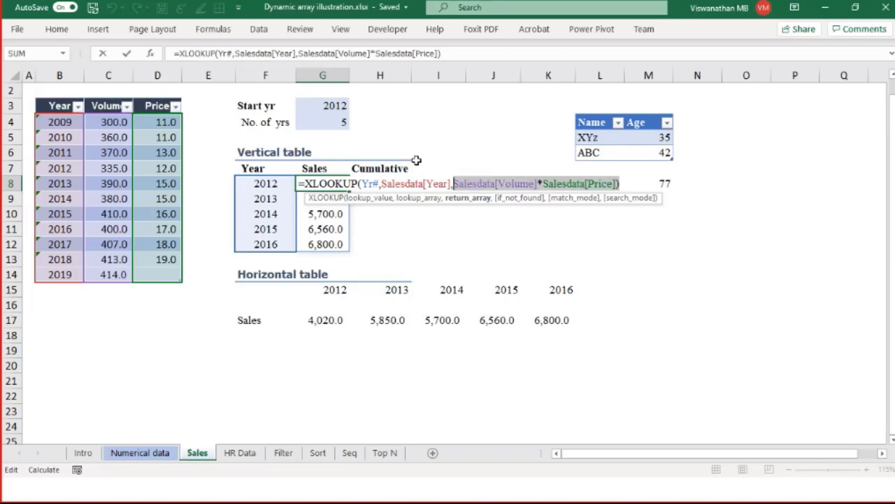
pyautogui.press('Return')
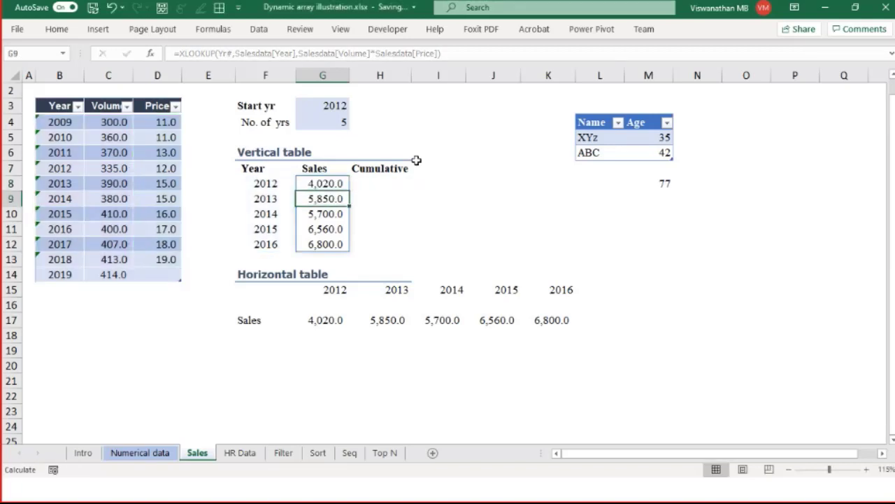
# Inspect the horizontal table's XLOOKUP Sales formula in G17.
pyautogui.click(256, 276)
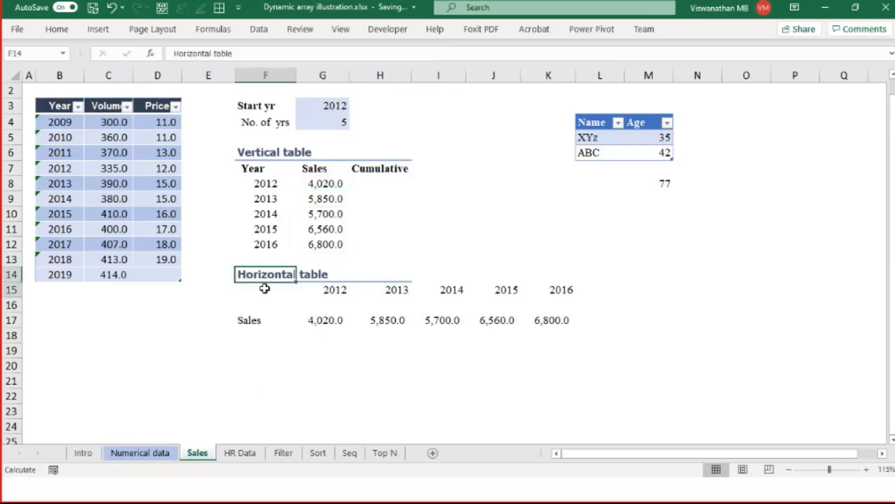
pyautogui.click(325, 323)
pyautogui.press('F2')
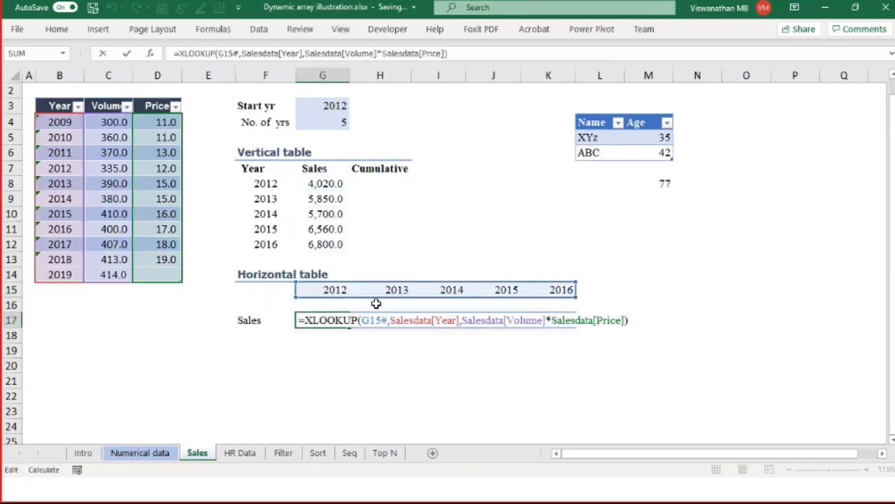
# Compare the row and column arguments of the SEQUENCE formulas in F8 and G15.
pyautogui.click(270, 186)
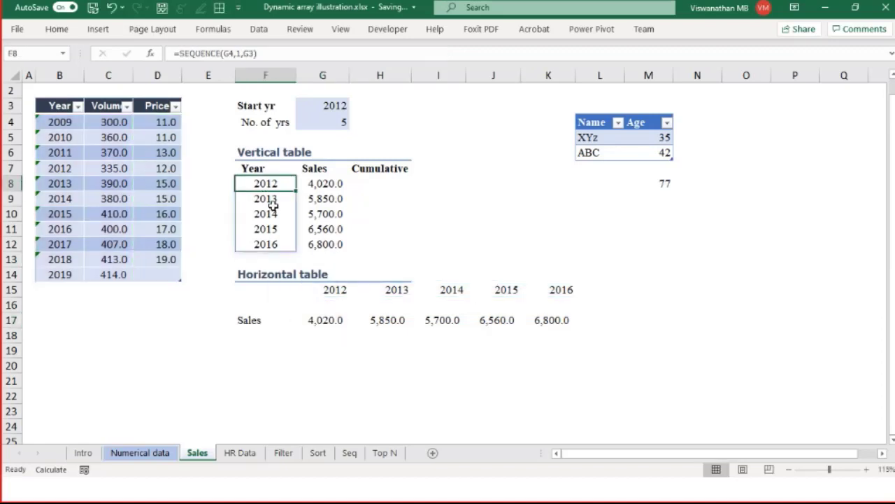
pyautogui.click(346, 293)
pyautogui.press('F2')
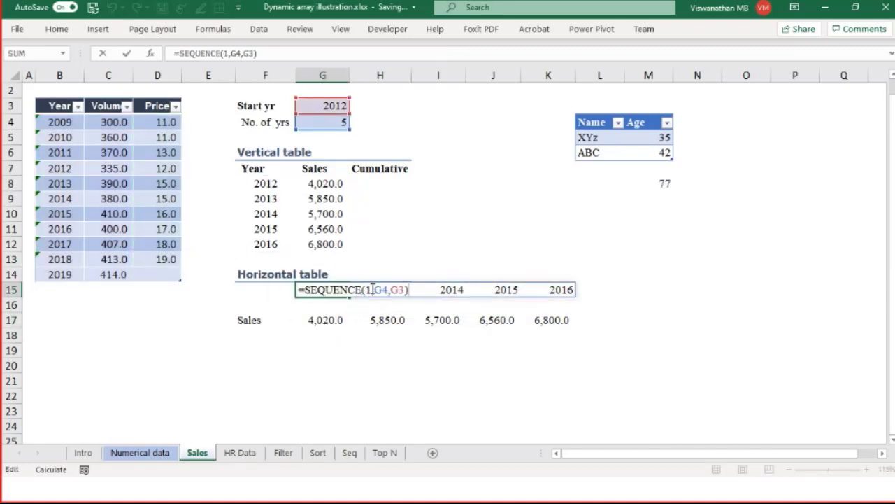
pyautogui.press('Escape')
pyautogui.doubleClick(266, 183)
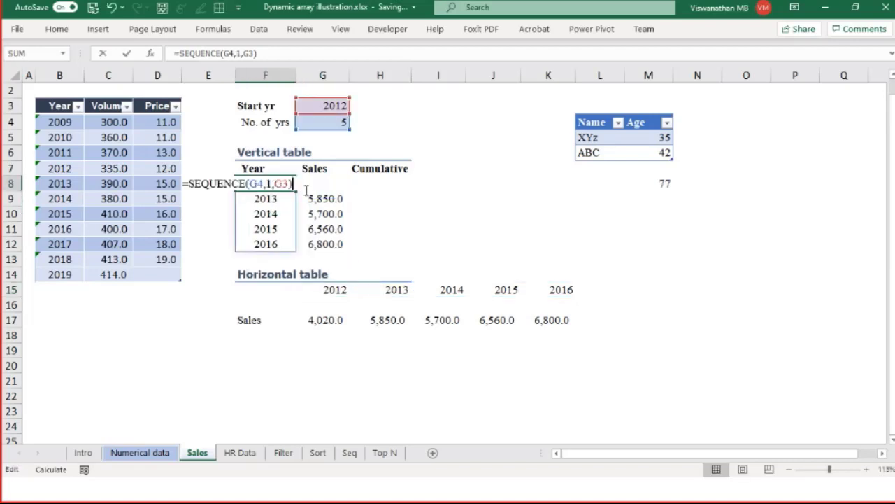
pyautogui.doubleClick(272, 184)
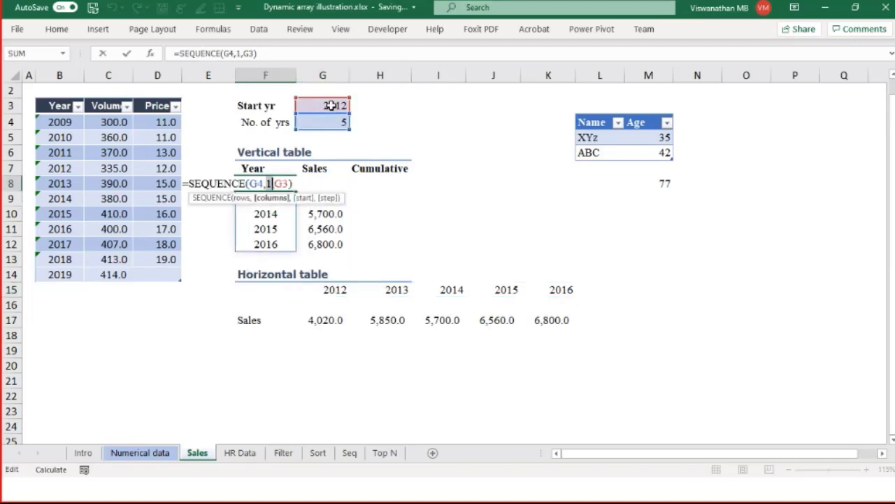
pyautogui.press('Escape')
pyautogui.doubleClick(318, 289)
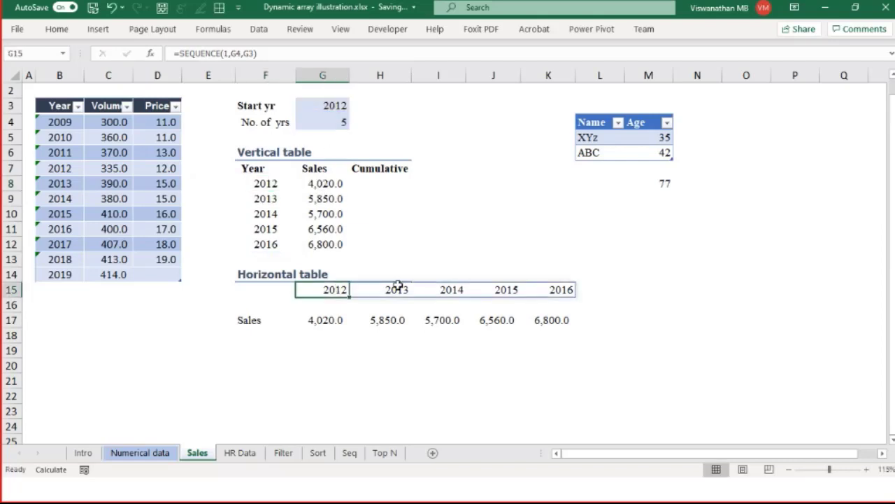
pyautogui.moveTo(365, 289); pyautogui.dragTo(410, 289)
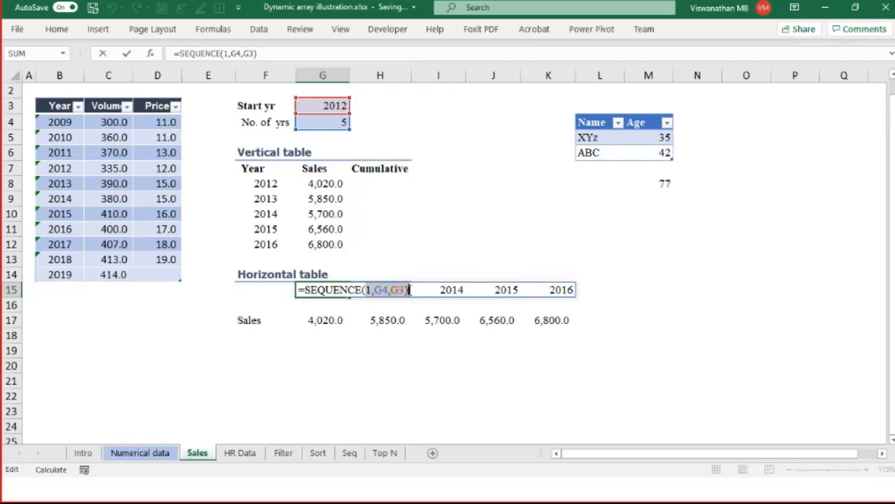
pyautogui.press('Escape')
# Clear the horizontal table's Sales formula in G17 and begin an XLOOKUP with Hyr# as the lookup value.
pyautogui.click(341, 318)
pyautogui.press('Delete')
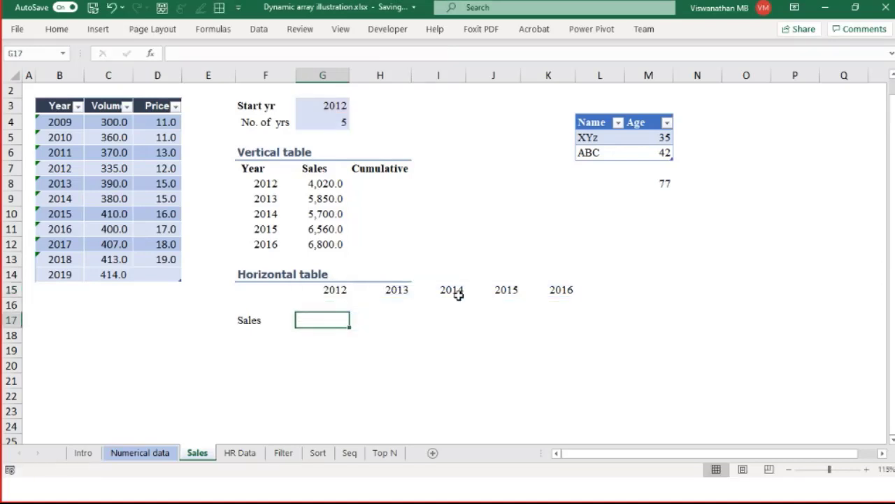
pyautogui.write('=XLO')
pyautogui.press('Tab')
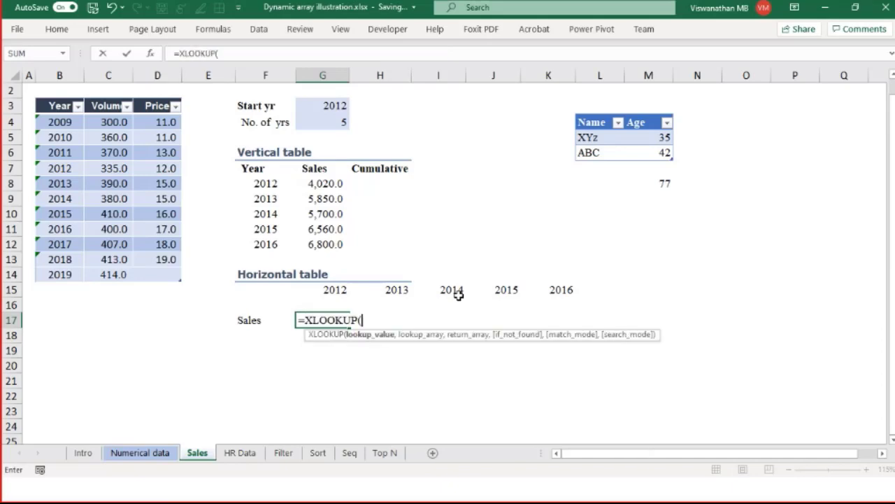
pyautogui.press('Up')
pyautogui.press('Up')
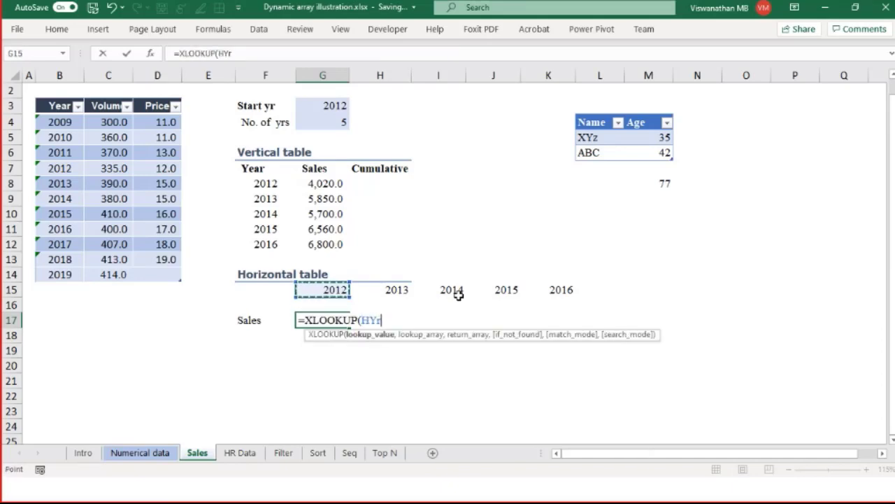
pyautogui.write('#')
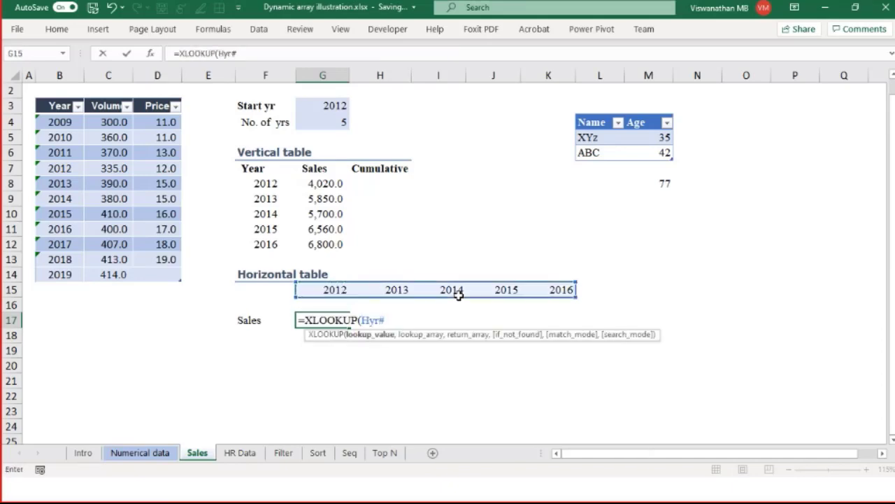
pyautogui.write(',')
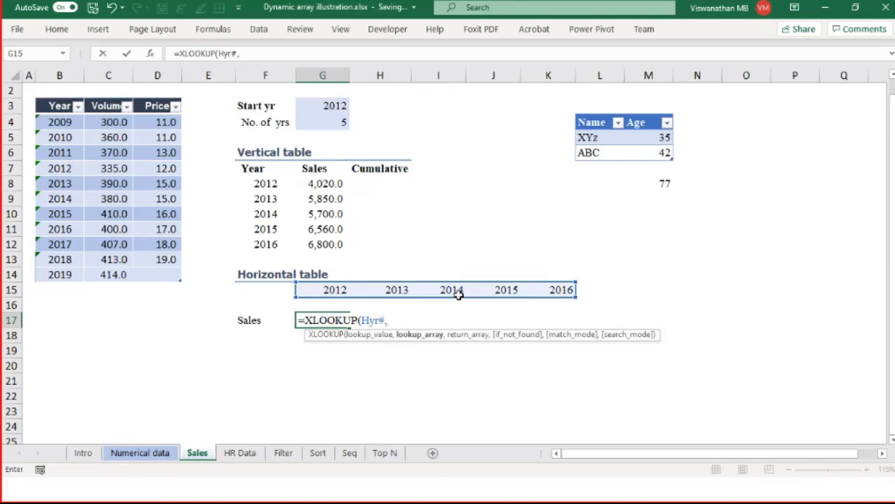
# Add Salesdata[Year] as the lookup array of the XLOOKUP in G17.
pyautogui.write('Sales')
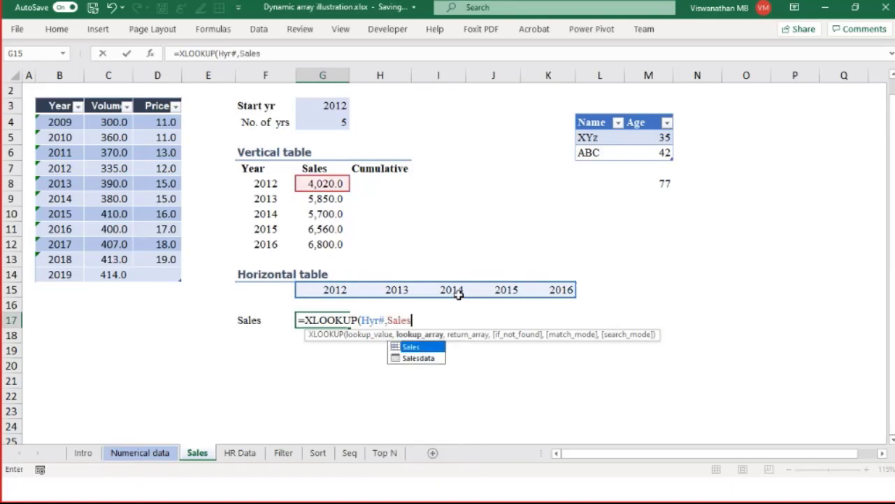
pyautogui.press('Down')
pyautogui.press('Tab')
pyautogui.write('[')
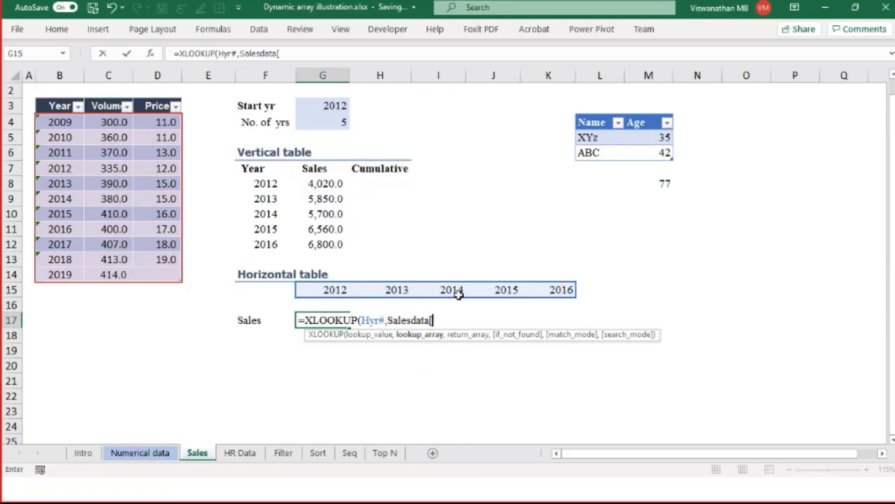
pyautogui.write('Year')
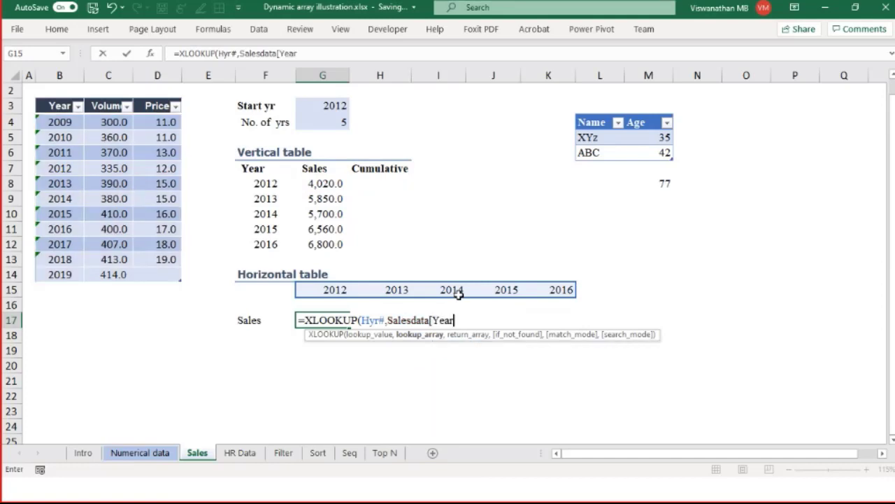
pyautogui.write('],')
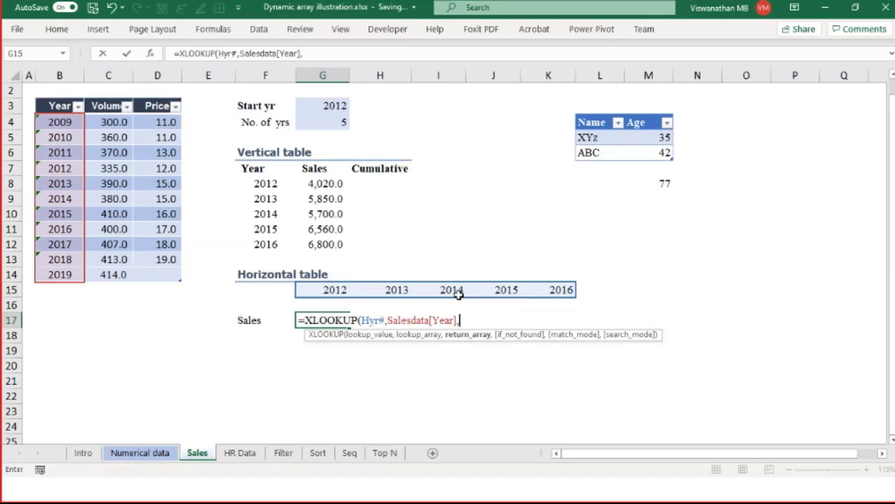
# Add Salesdata[Volume] as the return array of the XLOOKUP in G17.
pyautogui.write('sales')
pyautogui.press('Down')
pyautogui.press('Tab')
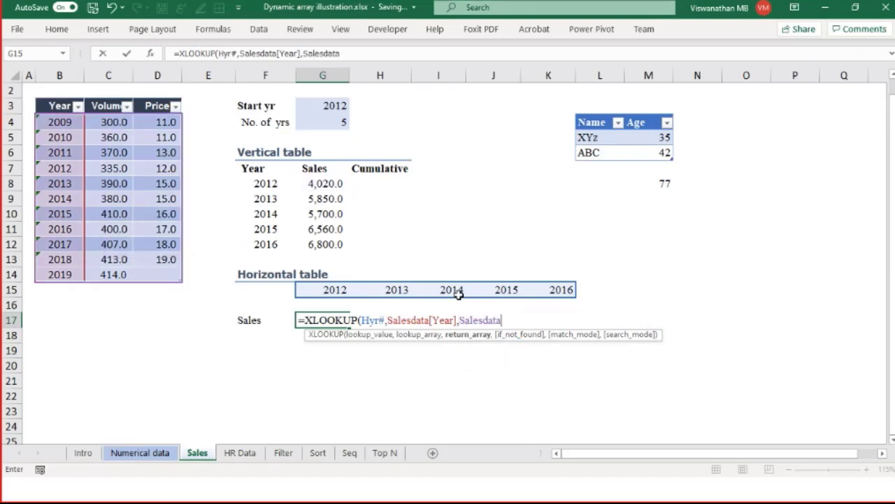
pyautogui.write('[Vol')
pyautogui.press('Tab')
pyautogui.write(']')
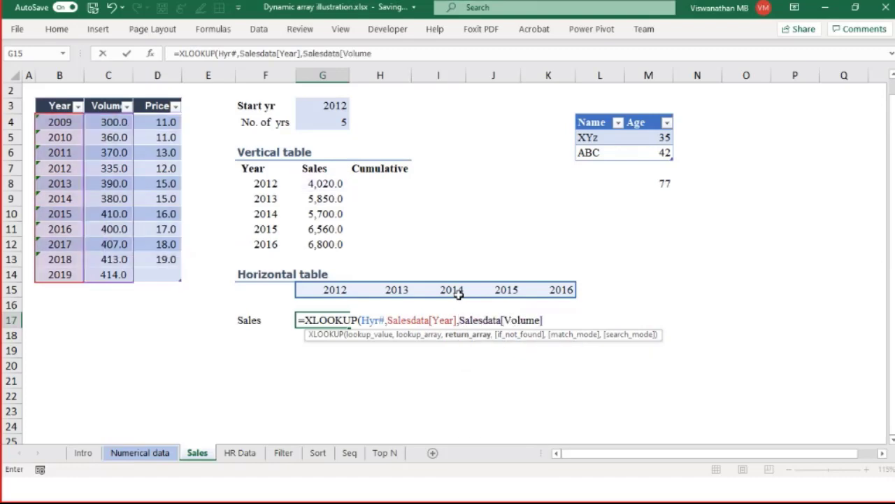
# Multiply the return array in G17 by Salesdata[Price] and complete the horizontal table's Sales formula.
pyautogui.write('*')
pyautogui.write('Sales')
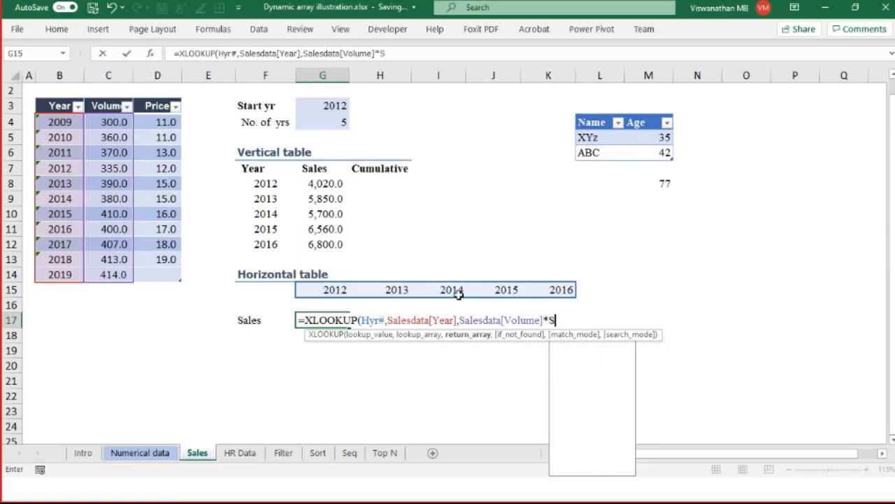
pyautogui.press('Down')
pyautogui.press('Tab')
pyautogui.write('[')
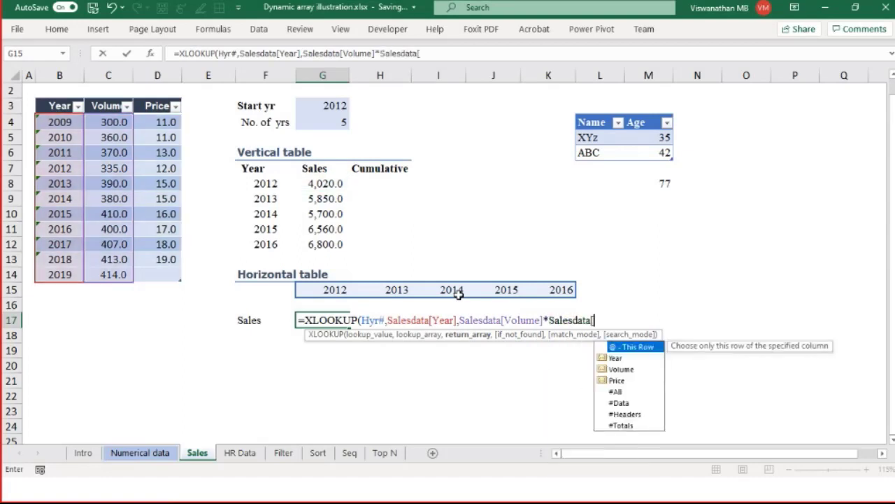
pyautogui.write('P')
pyautogui.press('Tab')
pyautogui.write('])')
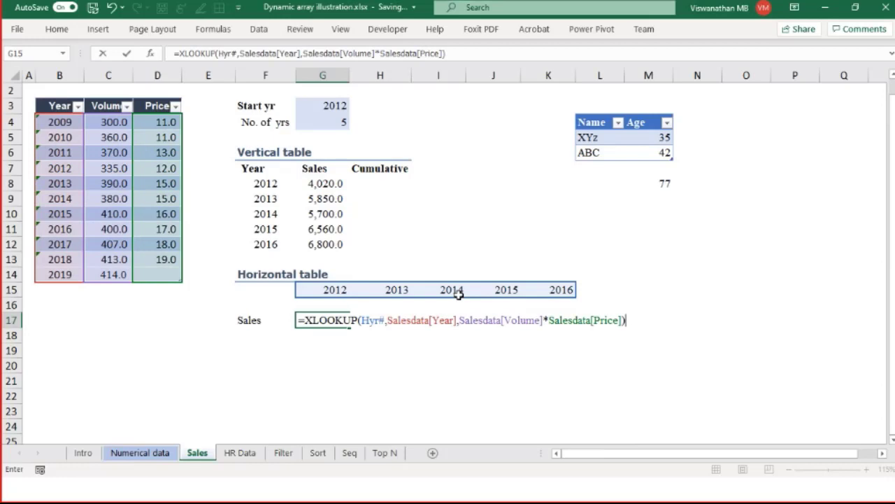
pyautogui.press('Return')
pyautogui.press('Right')
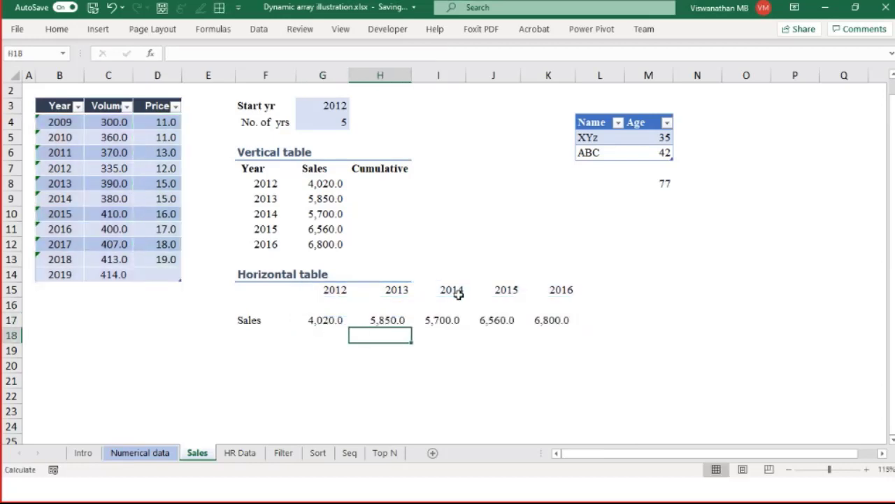
# Compare the lookup values and arrays of the Sales XLOOKUP formulas in G17 and G8.
pyautogui.press('Up')
pyautogui.press('Left')
pyautogui.press('F2')
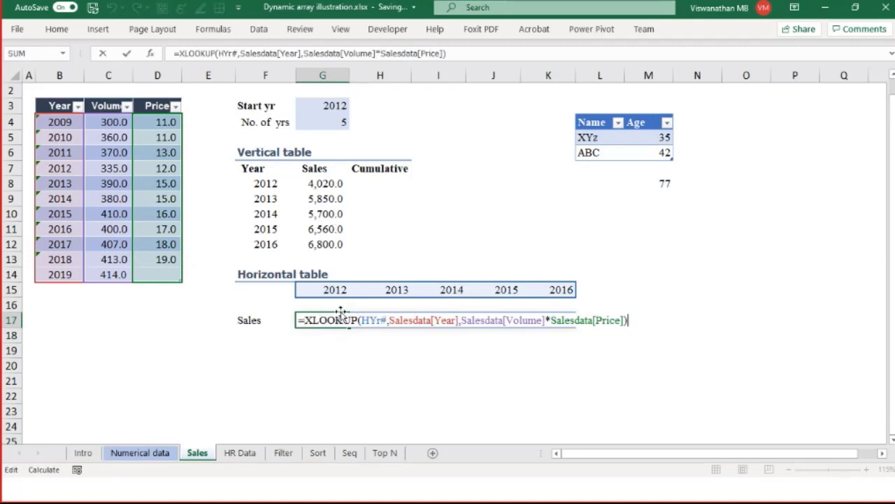
pyautogui.press('Escape')
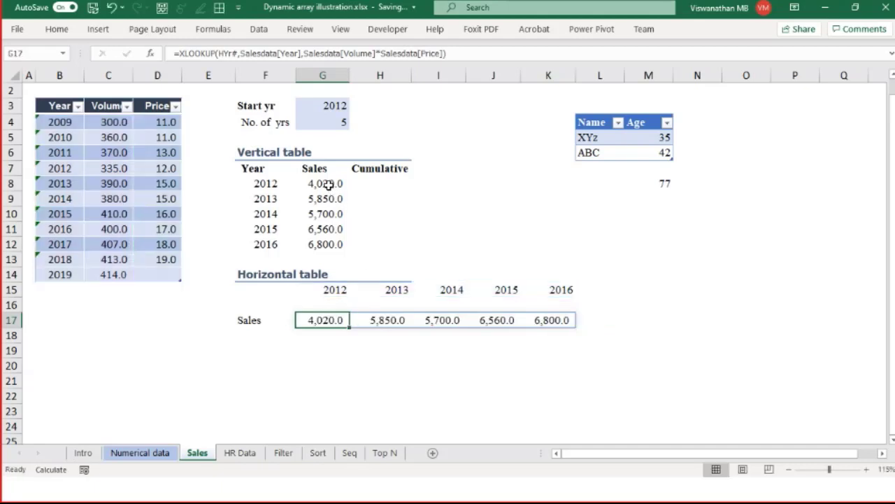
pyautogui.click(328, 183)
pyautogui.press('F2')
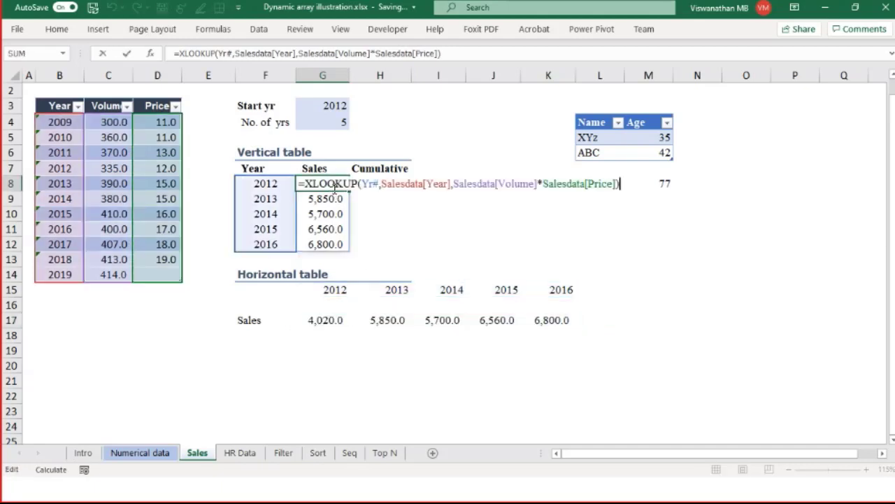
pyautogui.doubleClick(376, 182)
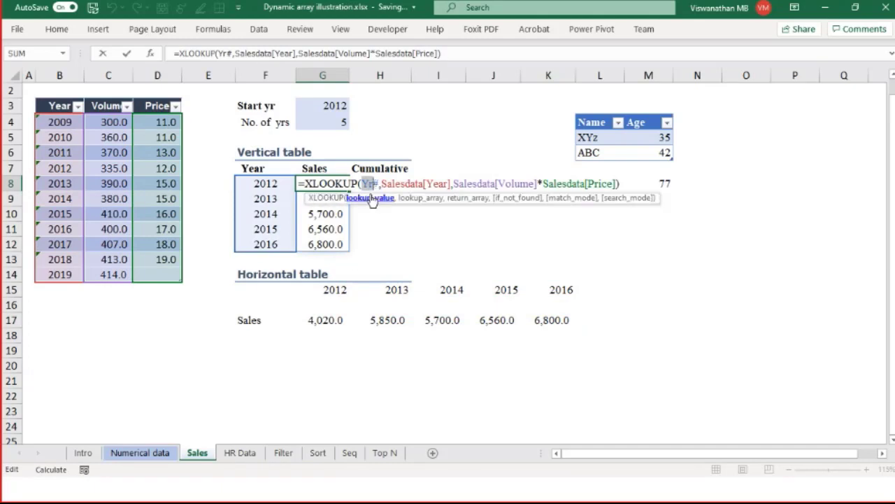
pyautogui.moveTo(378, 183); pyautogui.dragTo(636, 172)
pyautogui.press('Escape')
pyautogui.click(314, 318)
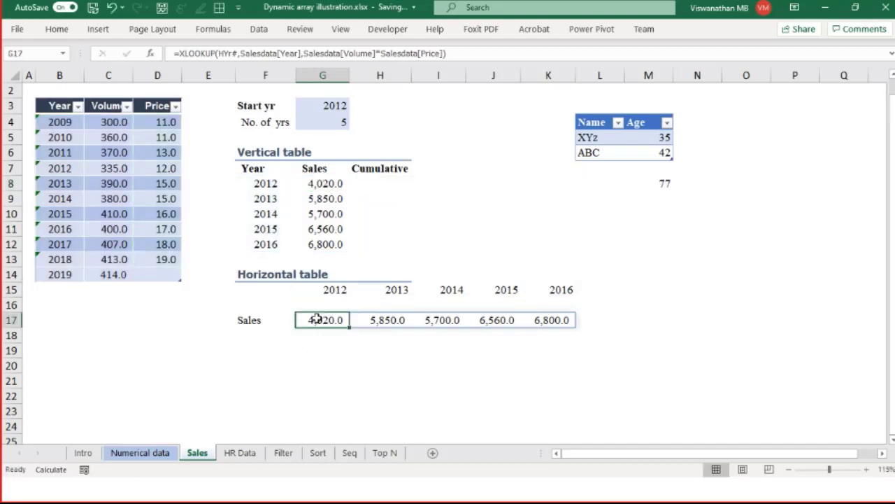
pyautogui.press('F2')
pyautogui.press('Escape')
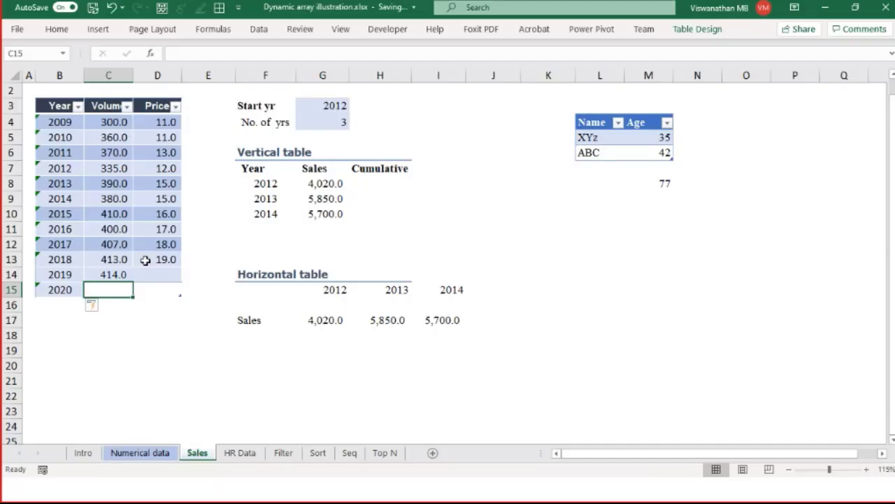
# Add a new worksheet after Sales and enter "Initial Investment" in B2 with 100000 in C2.
pyautogui.click(432, 455)
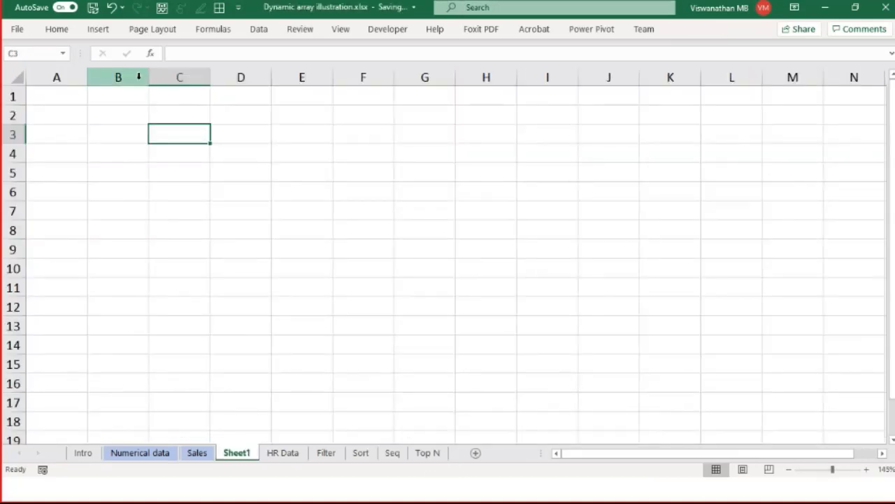
pyautogui.click(120, 127)
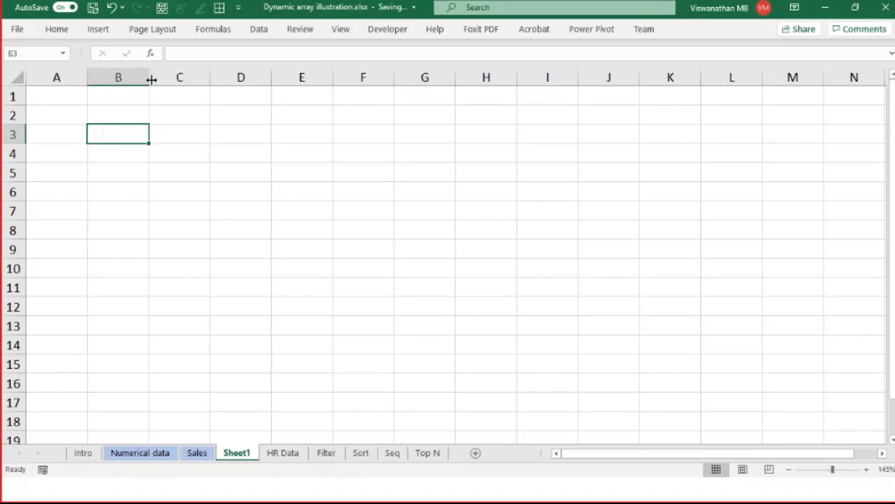
pyautogui.moveTo(150, 80); pyautogui.dragTo(238, 130)
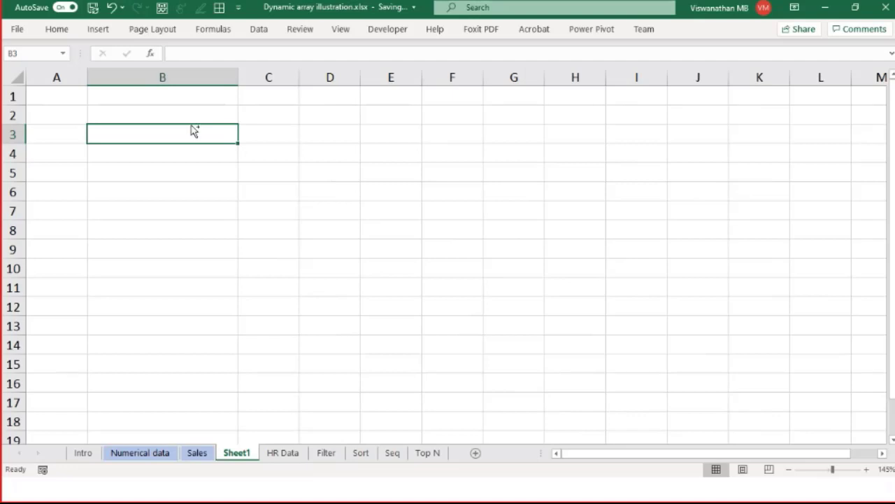
pyautogui.hotkey('ctrl', 'z')
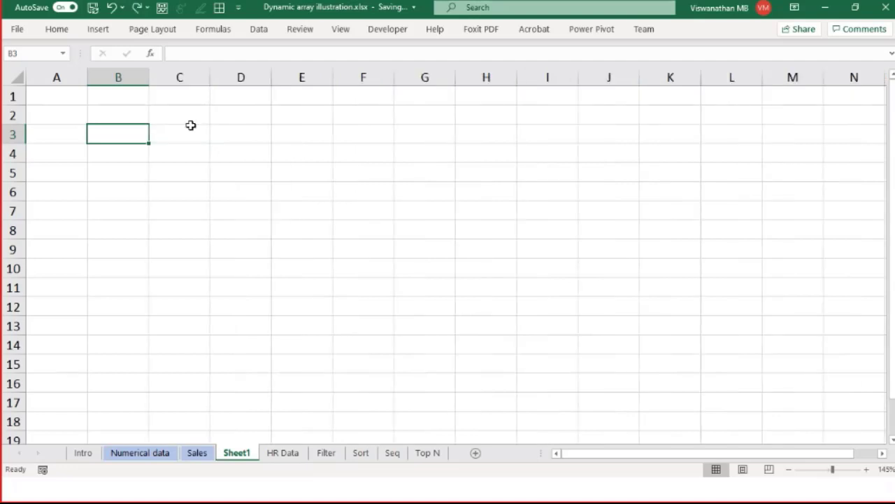
pyautogui.press('Up')
pyautogui.write('Init')
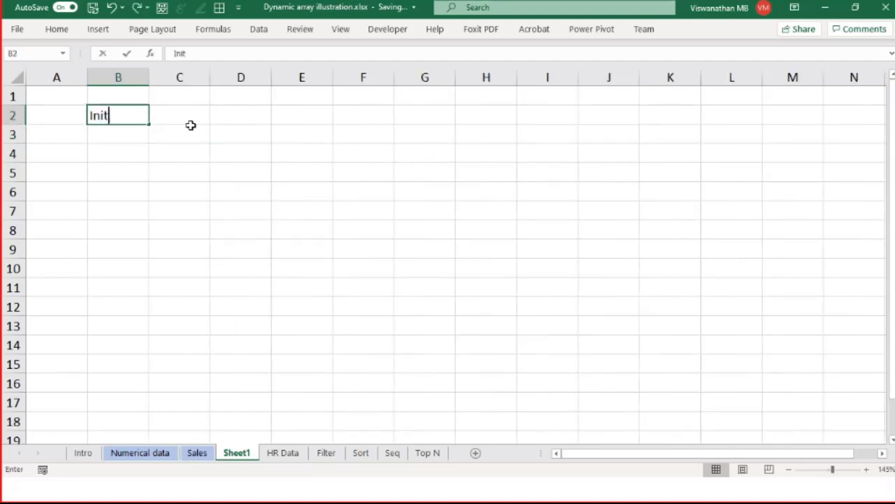
pyautogui.write('ial Investment')
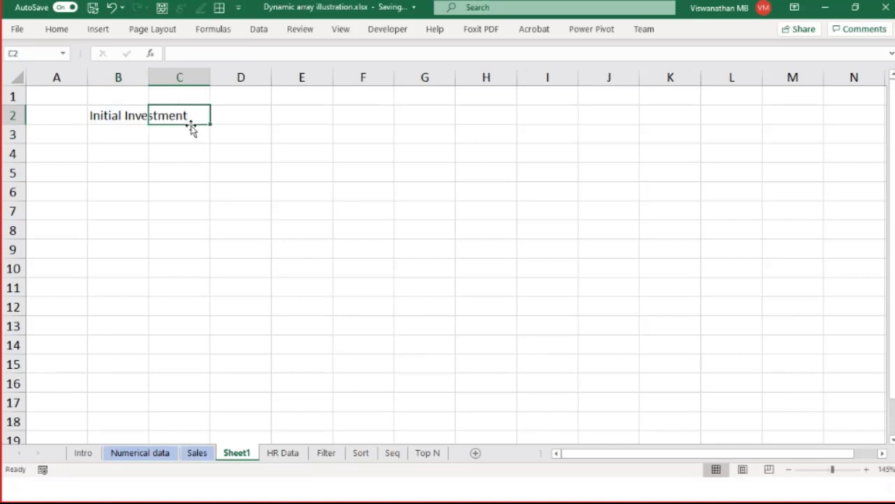
pyautogui.click(189, 120)
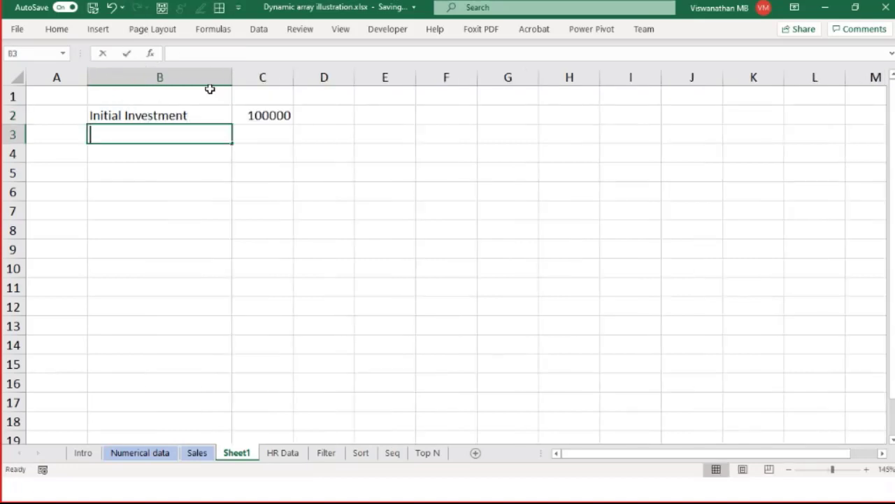
# Enter the label "Tenure" in B3 with the value 5 in C3 and the unit "years" in D3.
pyautogui.write('Tenu')
pyautogui.write('re')
pyautogui.press('Tab')
pyautogui.write('5')
pyautogui.press('Tab')
pyautogui.write('years')
pyautogui.press('Return')
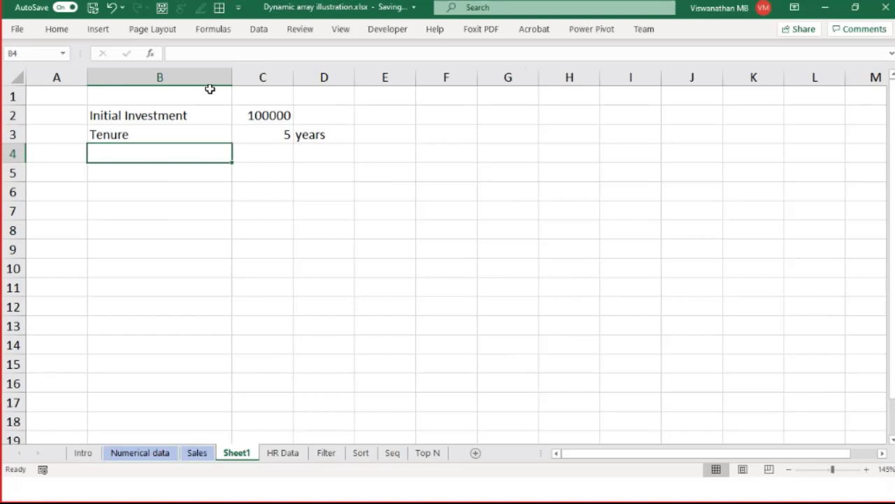
# Enter the label "Starting year for annuity" in B4 with the value 7 in C4.
pyautogui.write('B')
pyautogui.press('Escape')
pyautogui.write('Starti')
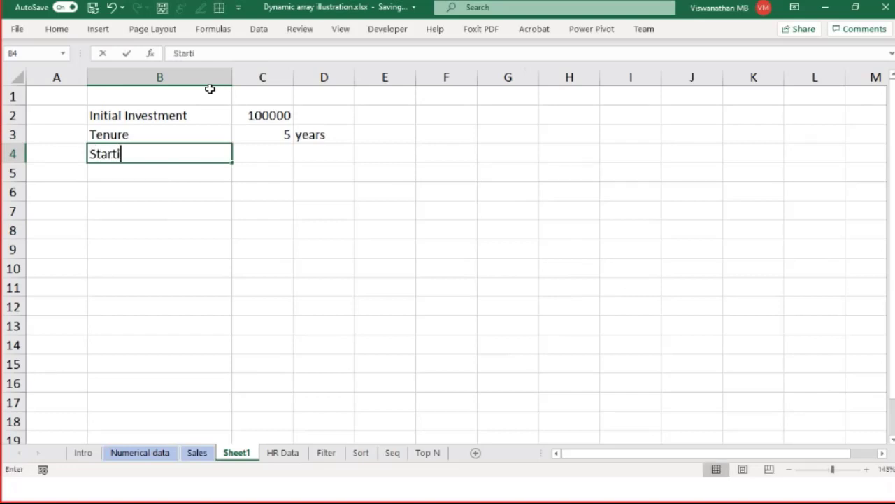
pyautogui.write('ng year for ann')
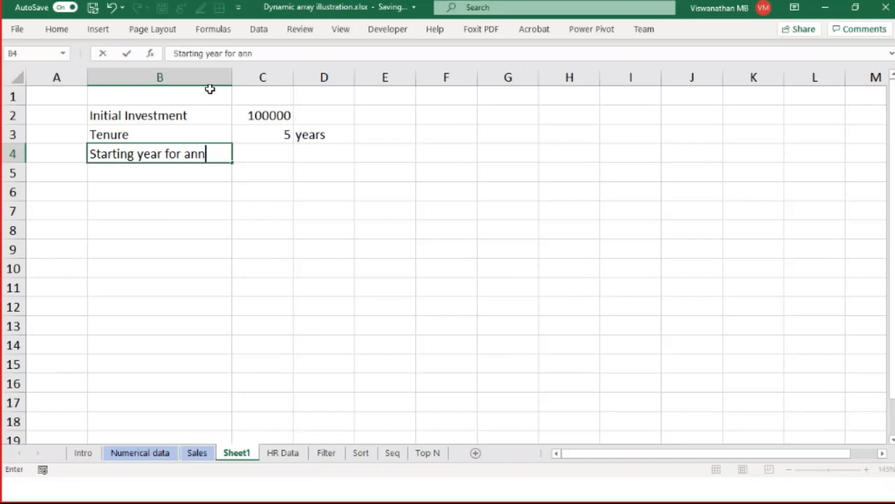
pyautogui.write('uity')
pyautogui.press('Tab')
pyautogui.write('7')
pyautogui.press('Tab')
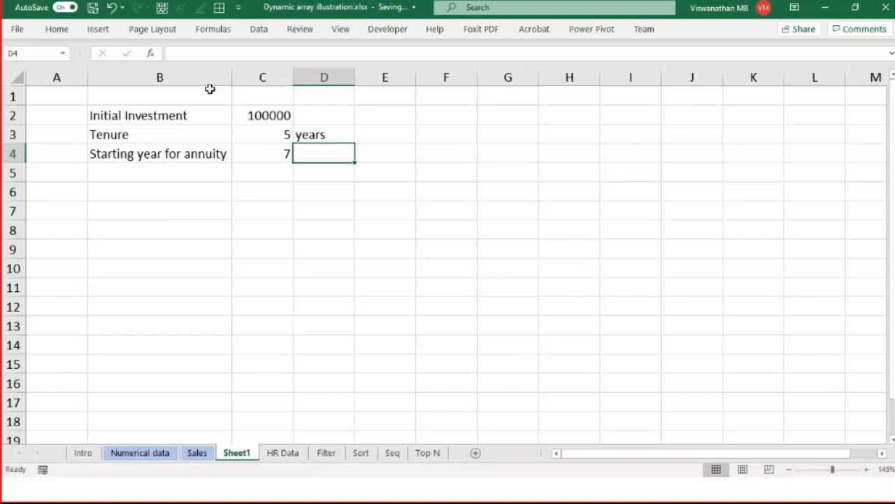
# Add the labels "Amount" in B6 and "Annuity period" in B7.
pyautogui.press('Down')
pyautogui.press('Left')
pyautogui.press('Left')
pyautogui.press('Down')
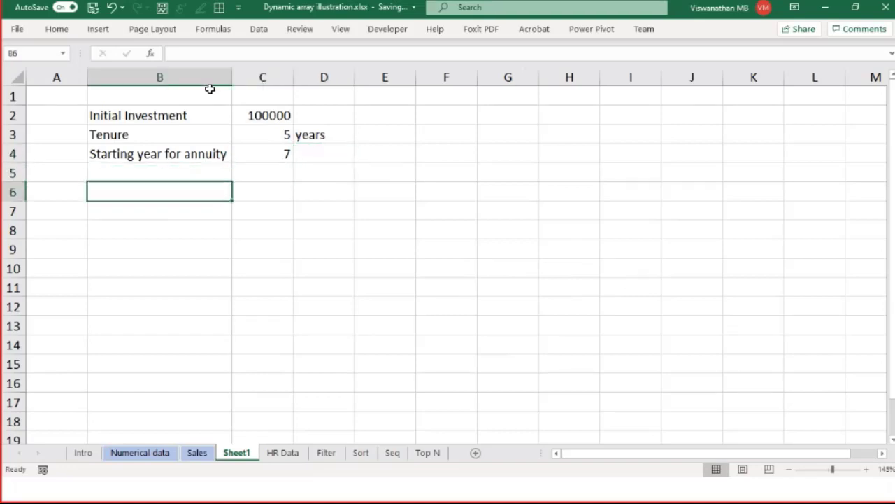
pyautogui.write('Amount')
pyautogui.press('Return')
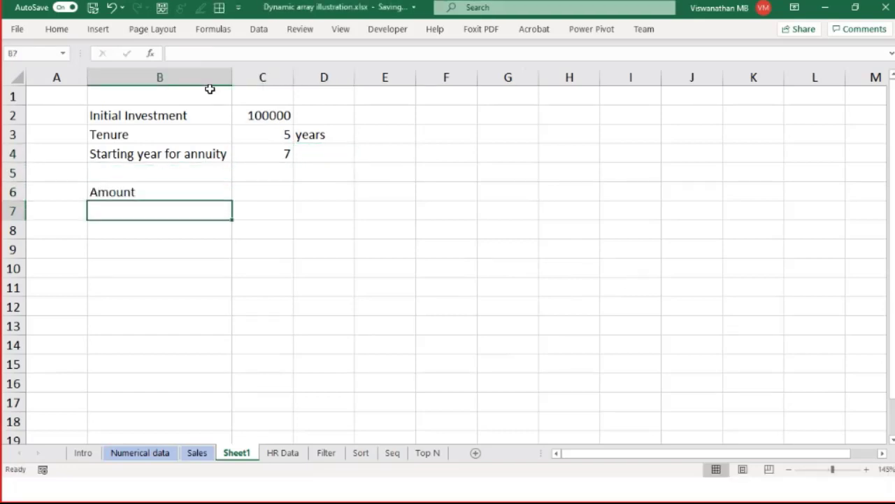
pyautogui.write('Annuity period')
pyautogui.press('Tab')
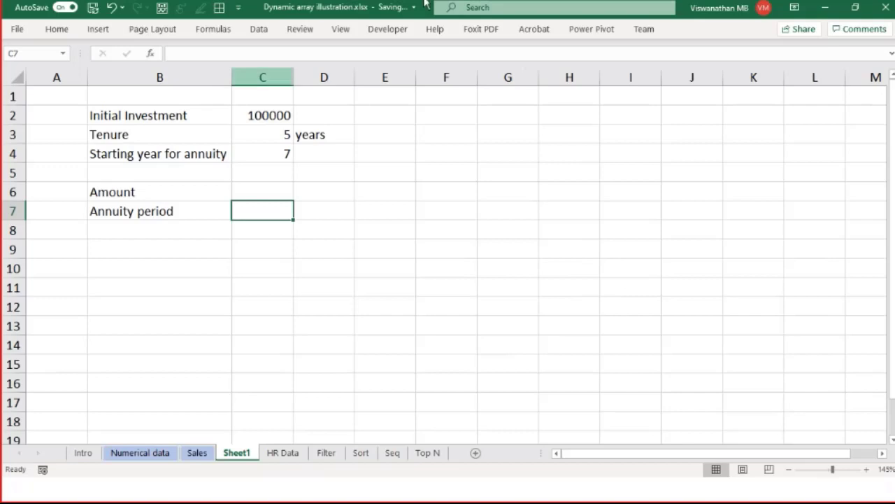
# Enter the heading "Option" in G2 and list options A, B and C in G3:G5.
pyautogui.click(514, 116)
pyautogui.write('Option')
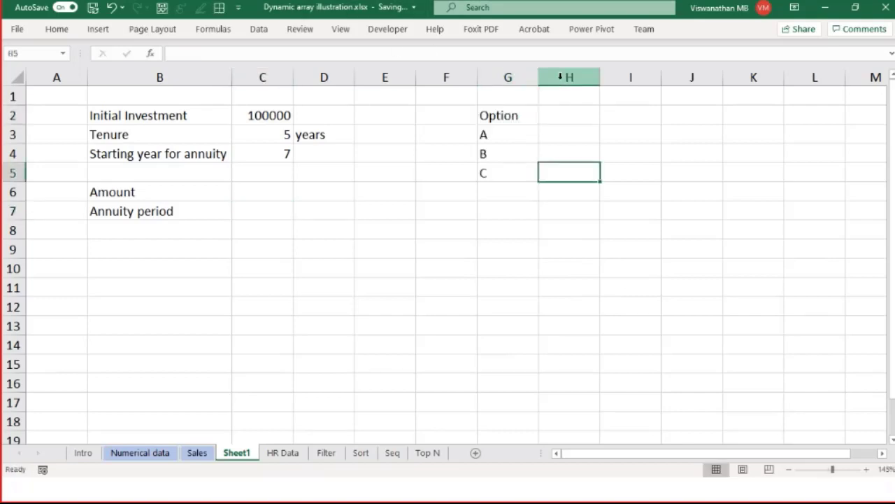
# Add a Tenure column beside Option in H2:H5, with 5, 10 and 15 for options A, B and C.
pyautogui.press('Up')
pyautogui.press('Up')
pyautogui.press('Up')
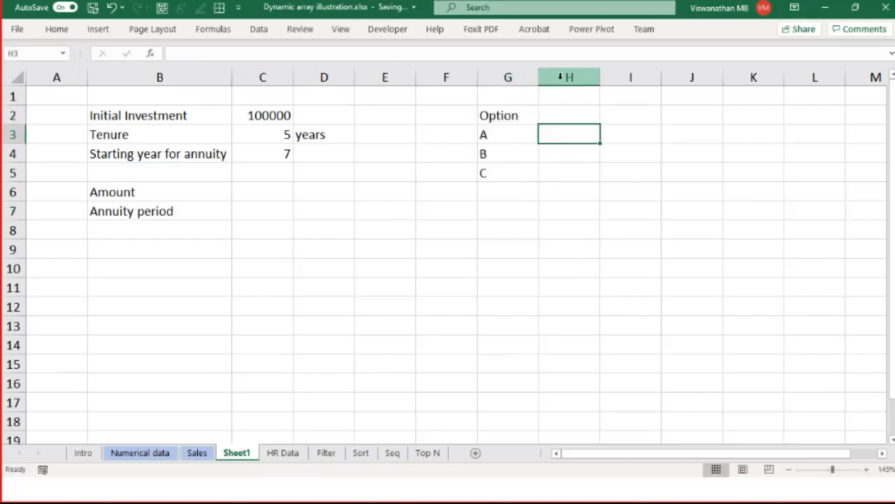
pyautogui.write('Tenure')
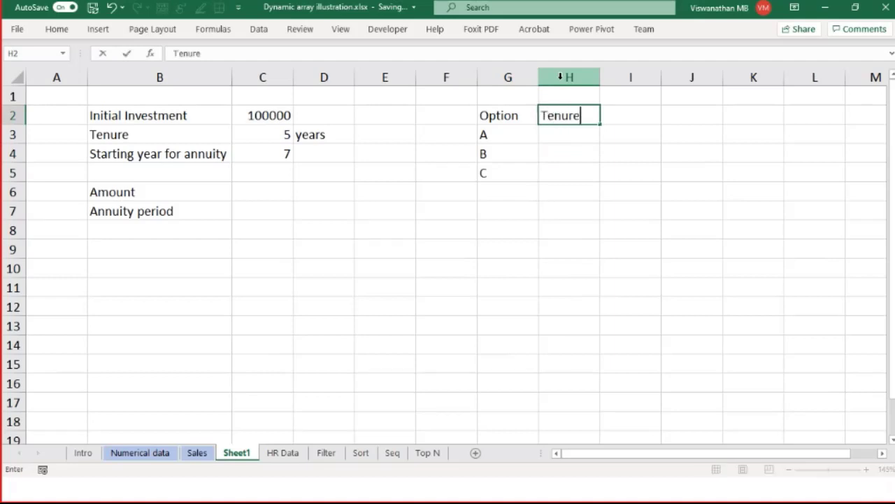
pyautogui.press('Return')
pyautogui.write('5')
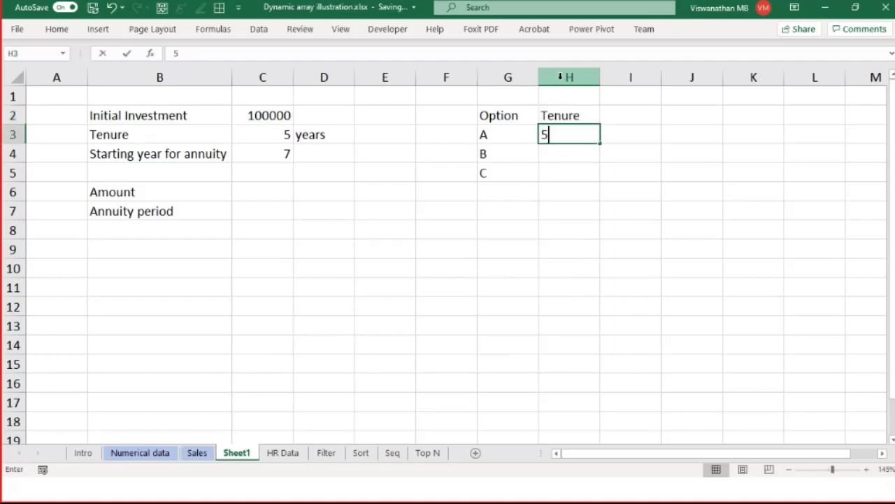
pyautogui.press('Return')
pyautogui.write('10')
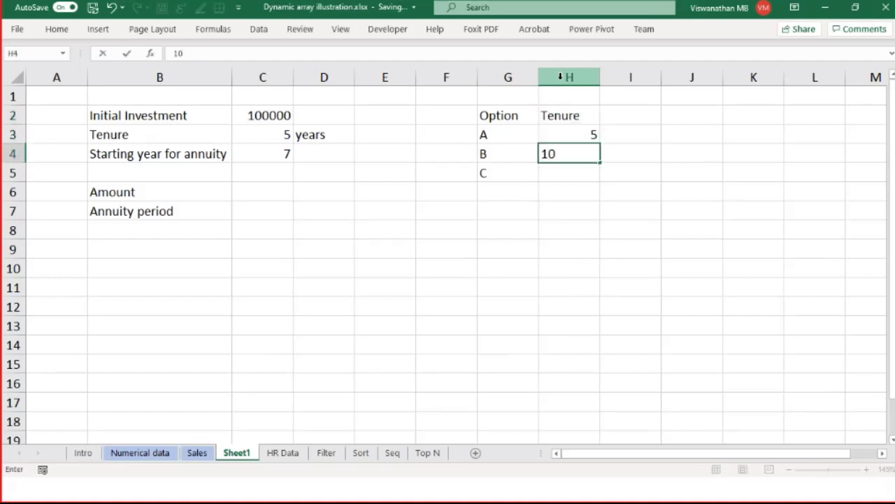
pyautogui.press('Return')
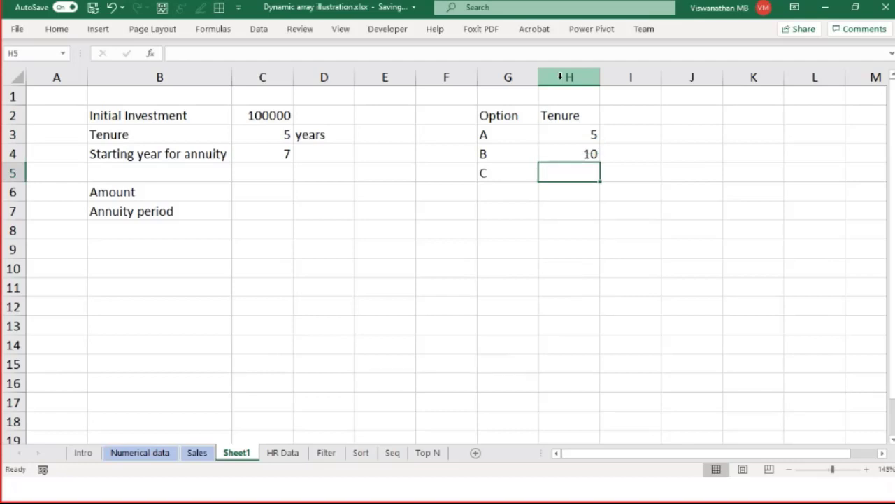
pyautogui.write('15')
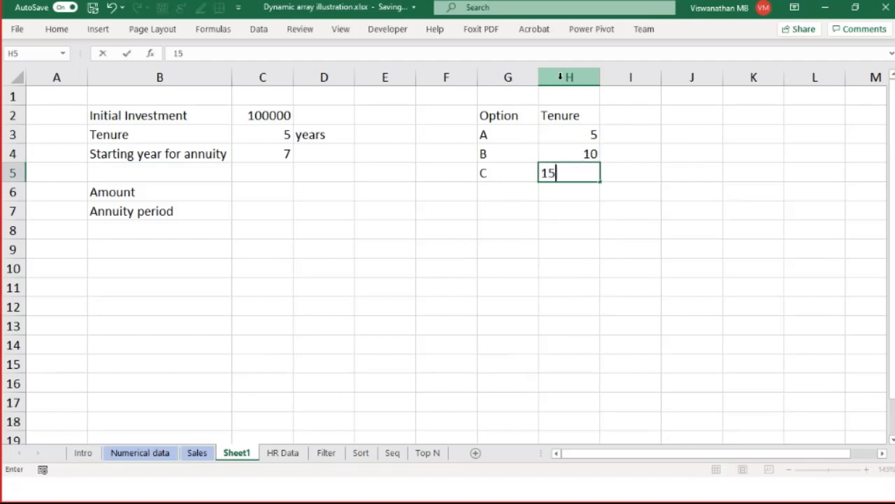
pyautogui.press('Return')
# Add the heading Income in cell I2, beside the Tenure heading.
pyautogui.press('Up')
pyautogui.press('Up')
pyautogui.press('Up')
pyautogui.press('Up')
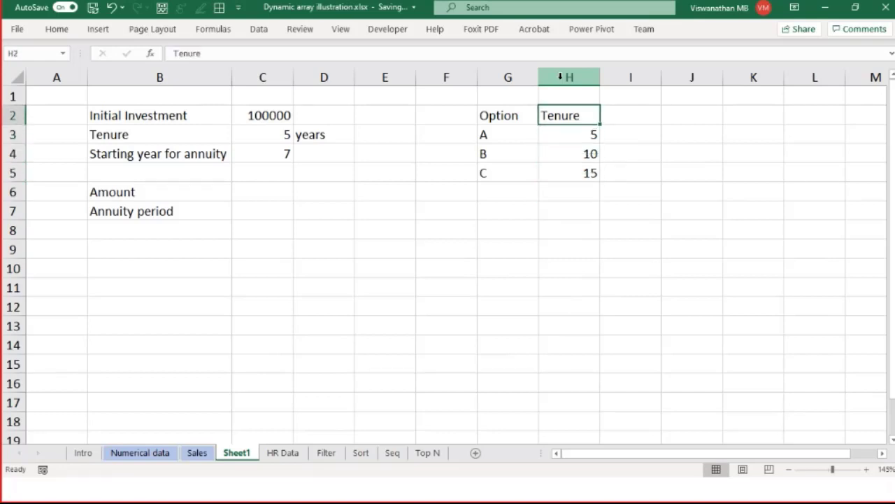
pyautogui.press('Right')
pyautogui.press('Left')
pyautogui.press('Down')
pyautogui.press('Right')
pyautogui.press('Up')
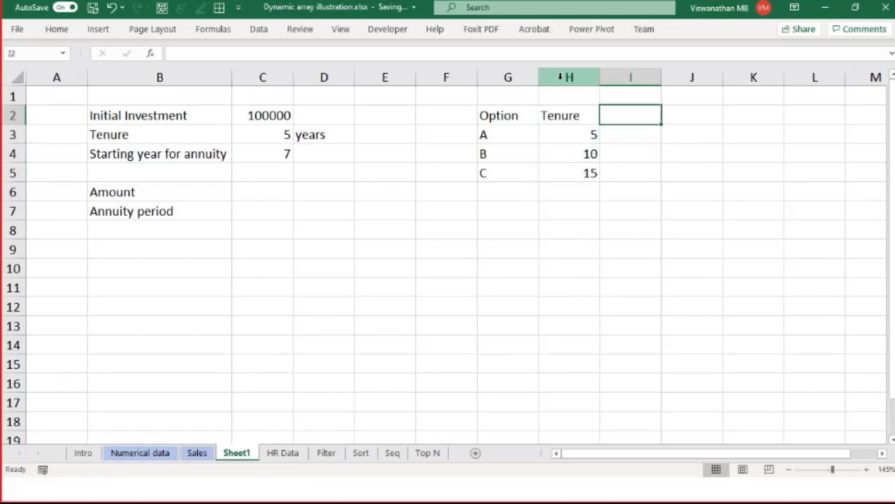
pyautogui.write('Rncome')
pyautogui.press('Return')
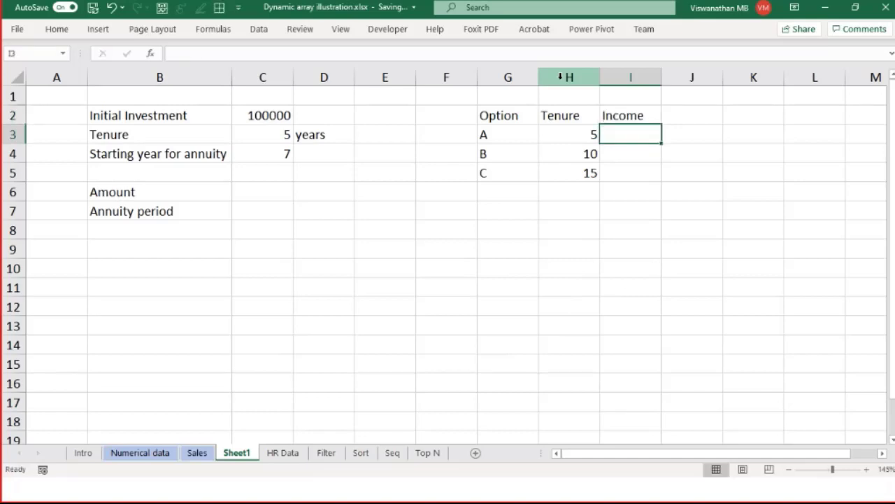
# Enter incomes of 140000, 115000 and 90000 for options A, B and C in I3:I5.
pyautogui.write('140000')
pyautogui.press('Return')
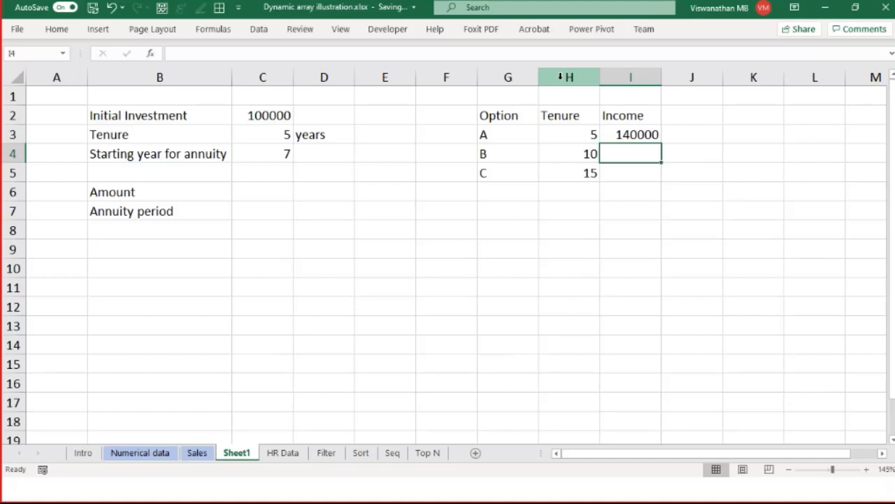
pyautogui.write('11')
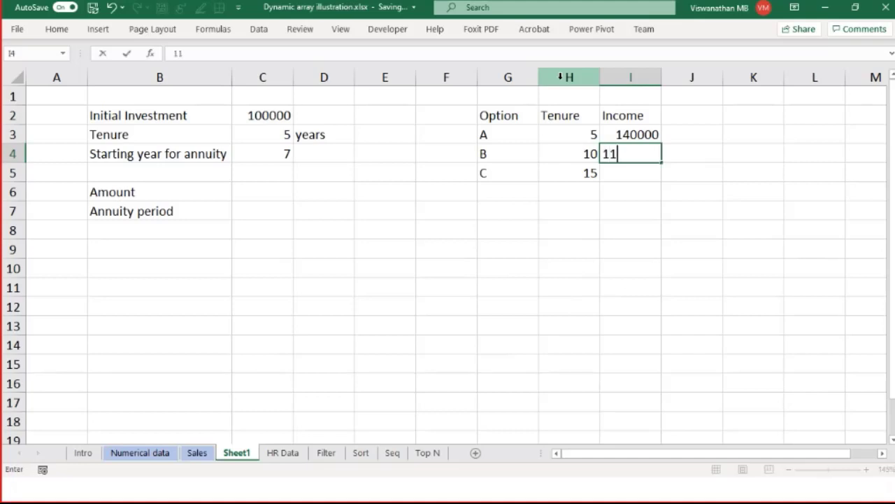
pyautogui.write('5000')
pyautogui.press('Return')
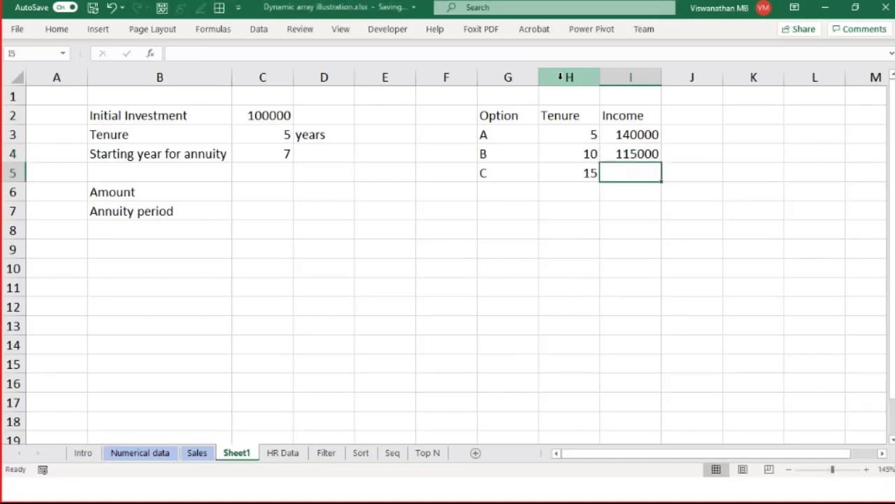
pyautogui.write('90000')
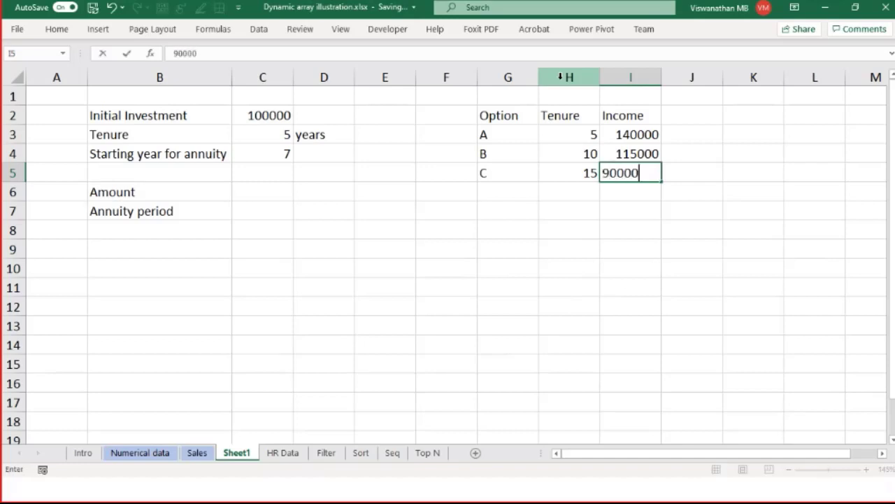
pyautogui.press('Return')
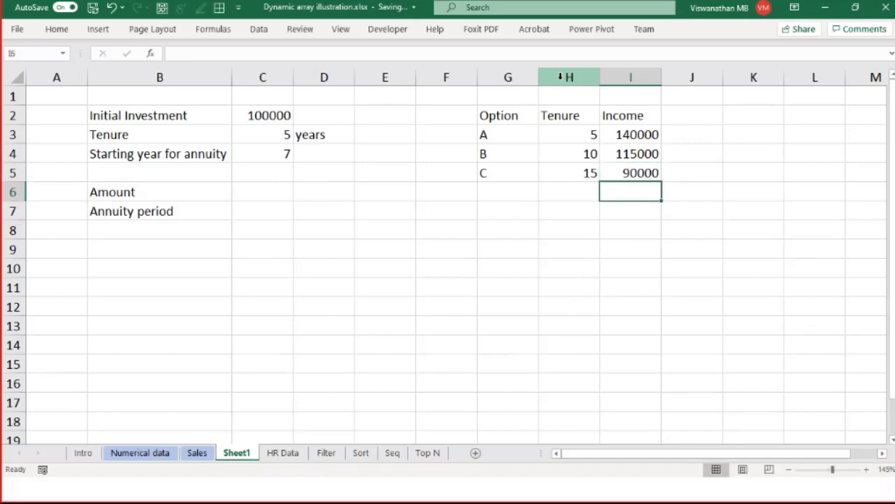
# Apply outline and inside borders to the option data in G2:I5.
pyautogui.moveTo(494, 112); pyautogui.dragTo(651, 173)
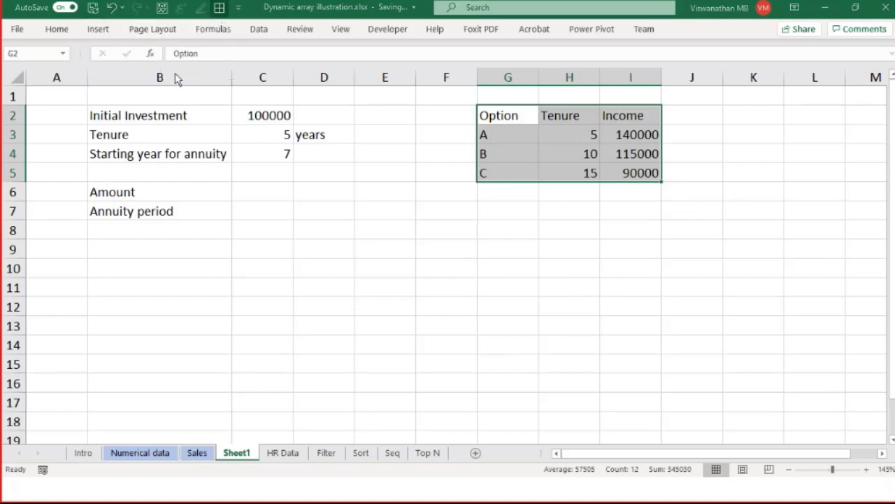
pyautogui.hotkey('ctrl', '1')
pyautogui.click(343, 128)
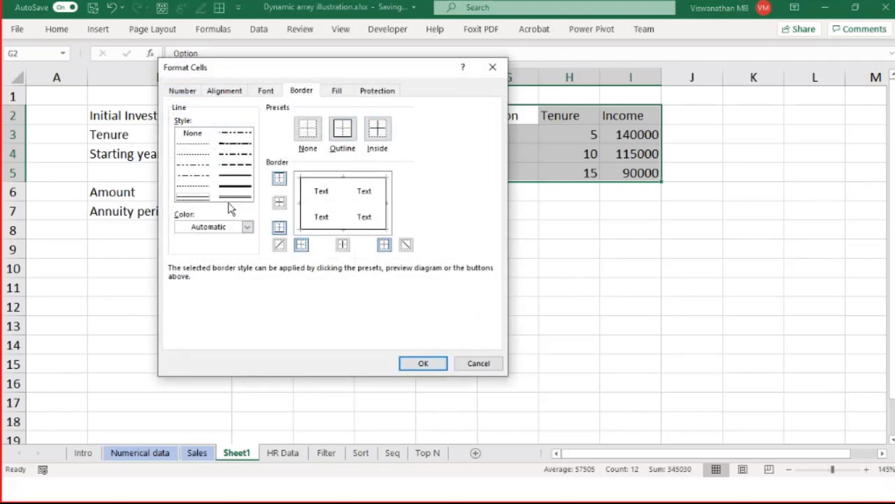
pyautogui.click(377, 128)
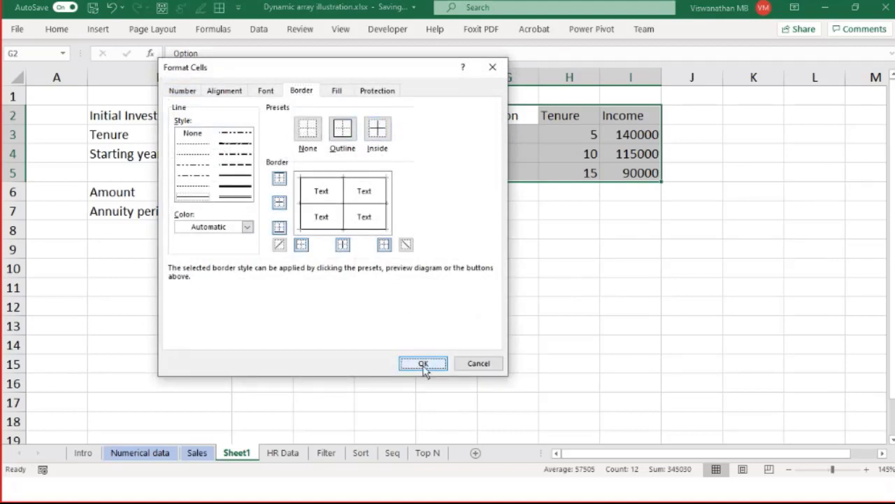
pyautogui.click(423, 363)
# Examine the investment inputs in column B against the tenure and income of each annuity option.
pyautogui.moveTo(503, 115); pyautogui.dragTo(630, 172)
pyautogui.moveTo(549, 140); pyautogui.dragTo(639, 173)
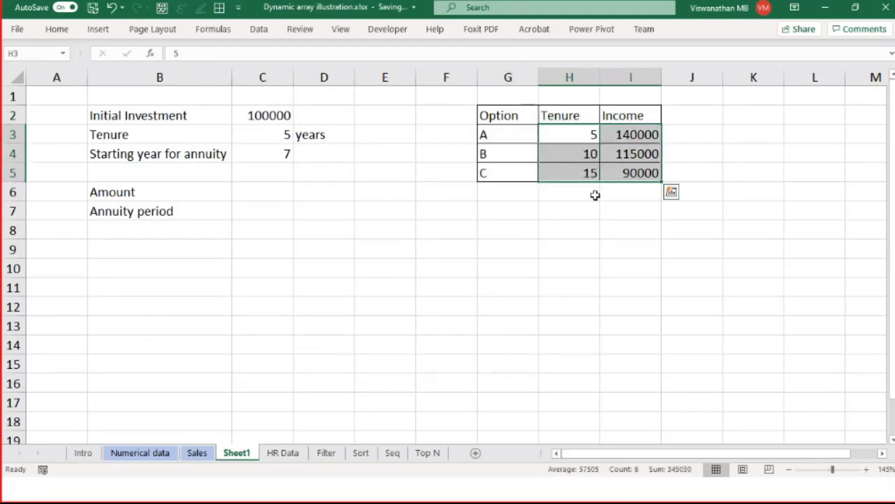
pyautogui.moveTo(138, 116); pyautogui.dragTo(211, 152)
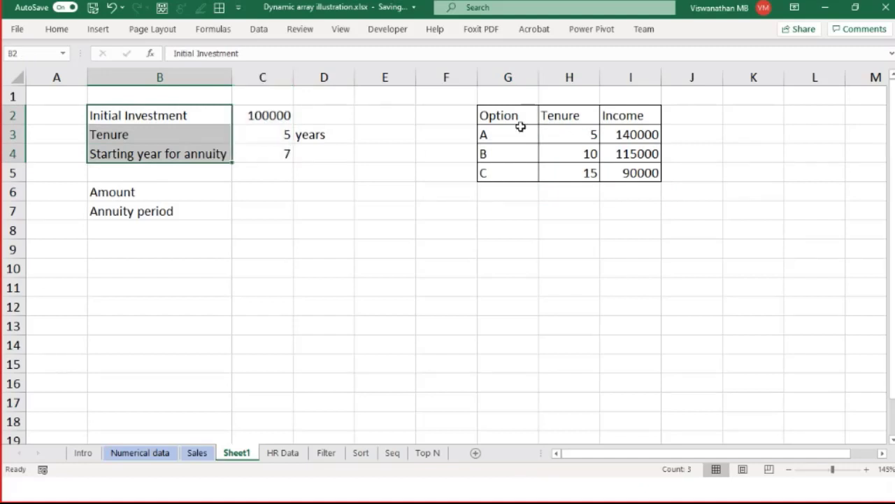
pyautogui.moveTo(518, 121); pyautogui.dragTo(635, 174)
pyautogui.click(631, 138)
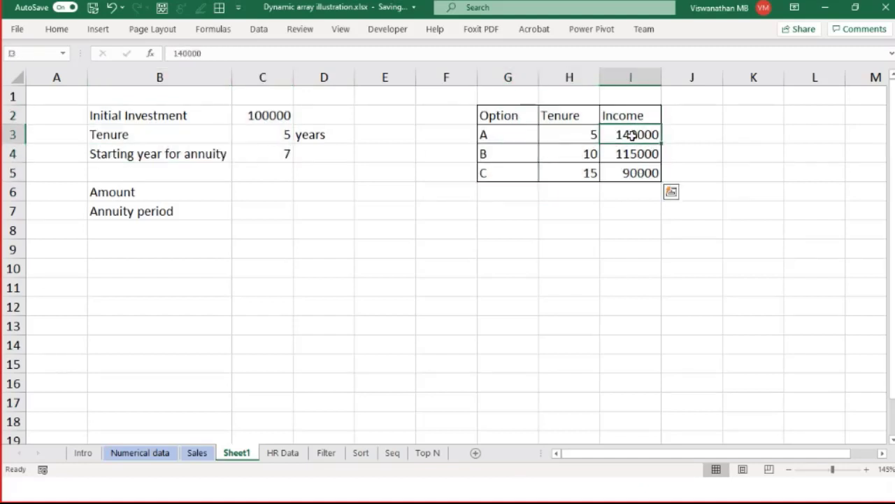
pyautogui.click(126, 114)
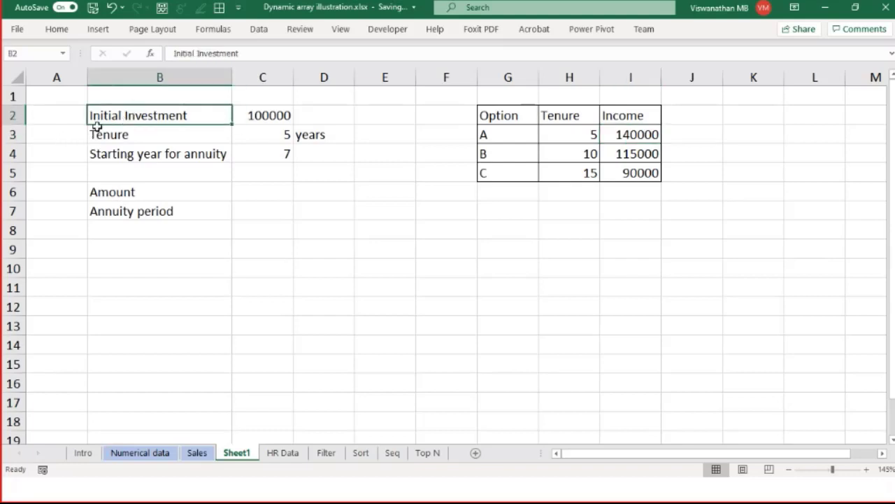
pyautogui.moveTo(113, 110); pyautogui.dragTo(109, 150)
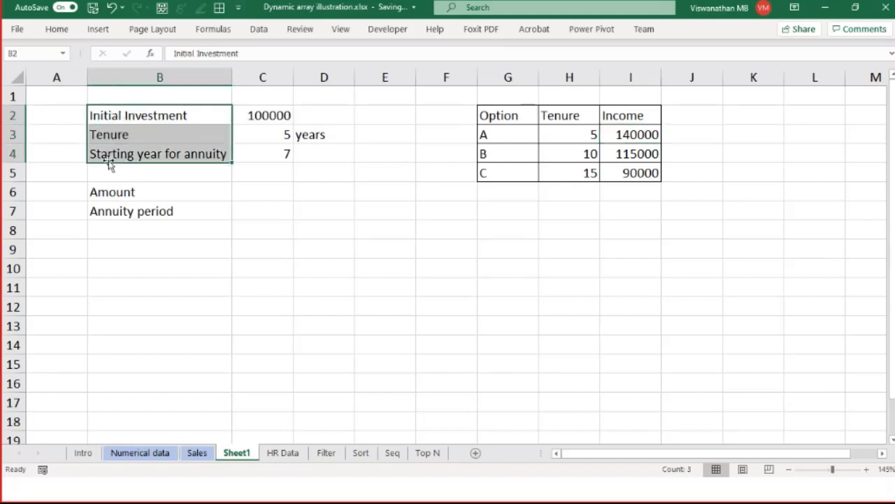
pyautogui.click(142, 121)
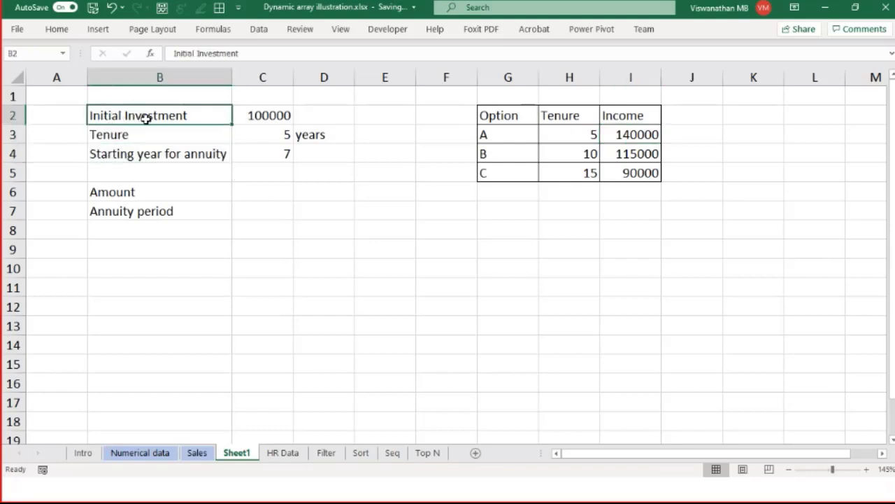
pyautogui.keyDown('ctrl'); pyautogui.click(645, 131); pyautogui.keyUp('ctrl')
pyautogui.click(521, 140)
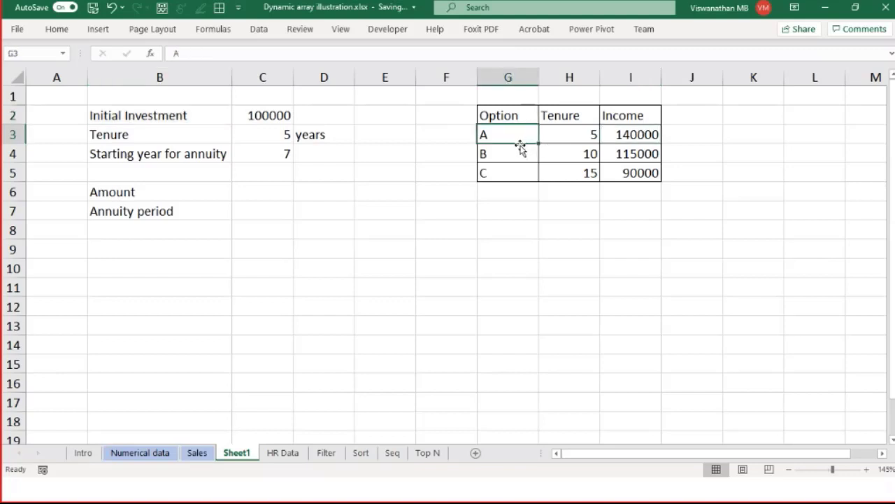
pyautogui.click(649, 136)
pyautogui.keyDown('ctrl'); pyautogui.click(510, 138); pyautogui.keyUp('ctrl')
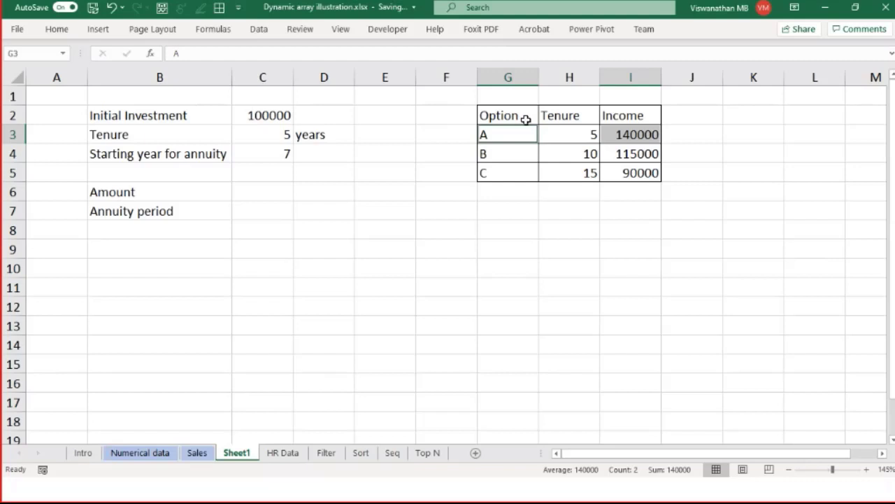
# Convert the option data in G2:I5 into an Excel table with headers.
pyautogui.moveTo(526, 120)
pyautogui.mouseDown()
pyautogui.moveTo(520, 114)
pyautogui.moveTo(540, 172)
pyautogui.moveTo(612, 173)
pyautogui.mouseUp()
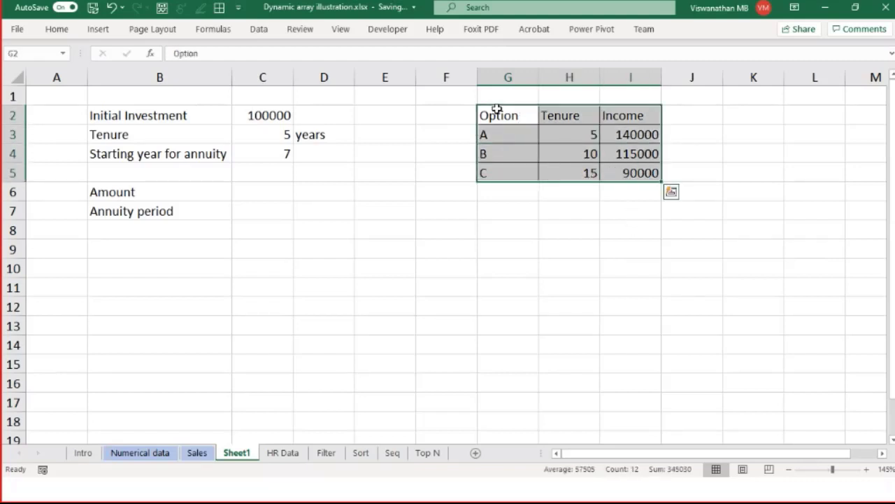
pyautogui.click(100, 35)
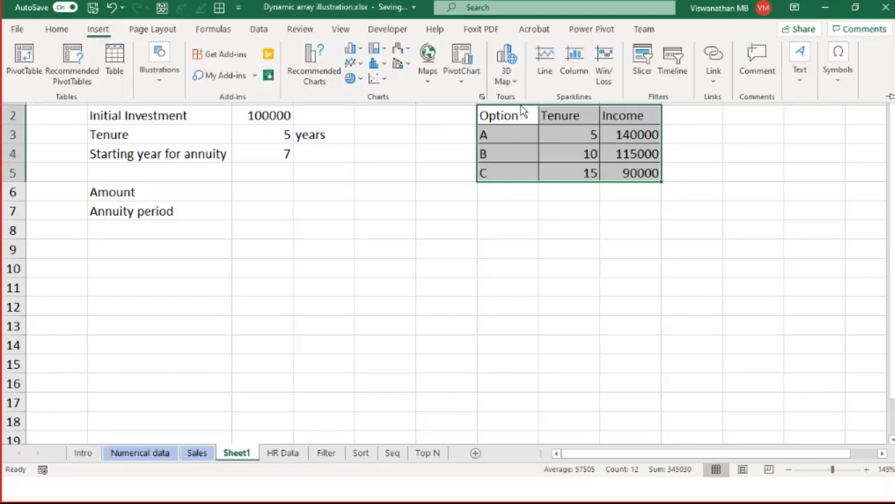
pyautogui.click(121, 67)
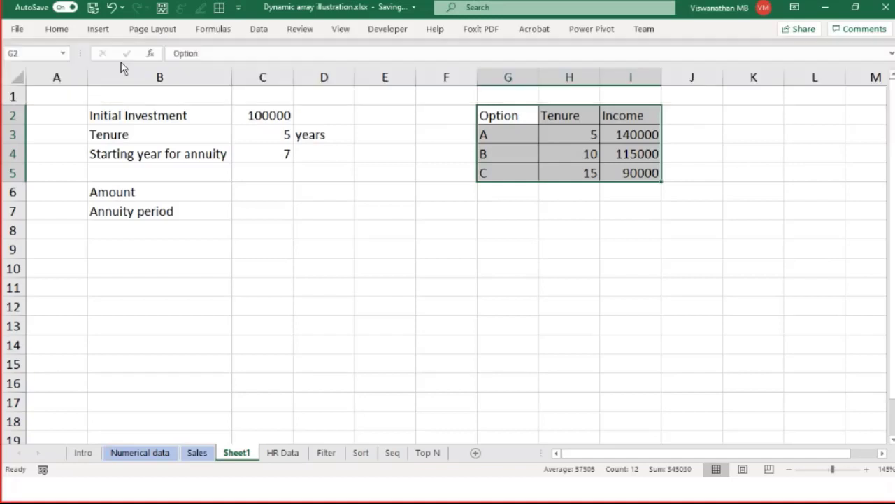
pyautogui.moveTo(98, 167); pyautogui.dragTo(245, 229)
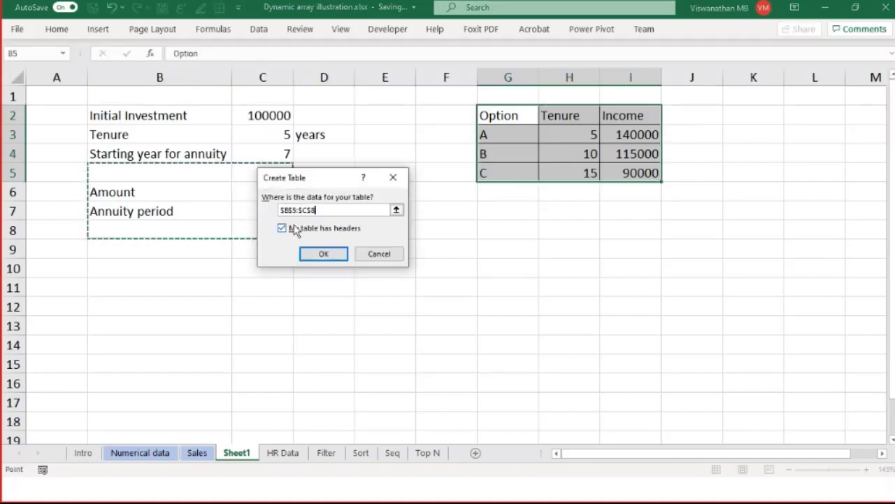
pyautogui.moveTo(514, 118); pyautogui.dragTo(615, 175)
pyautogui.click(314, 259)
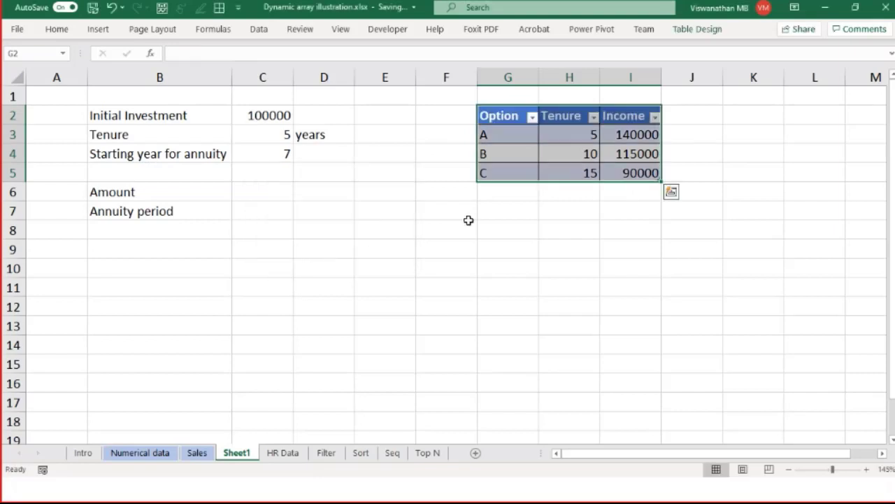
pyautogui.click(515, 209)
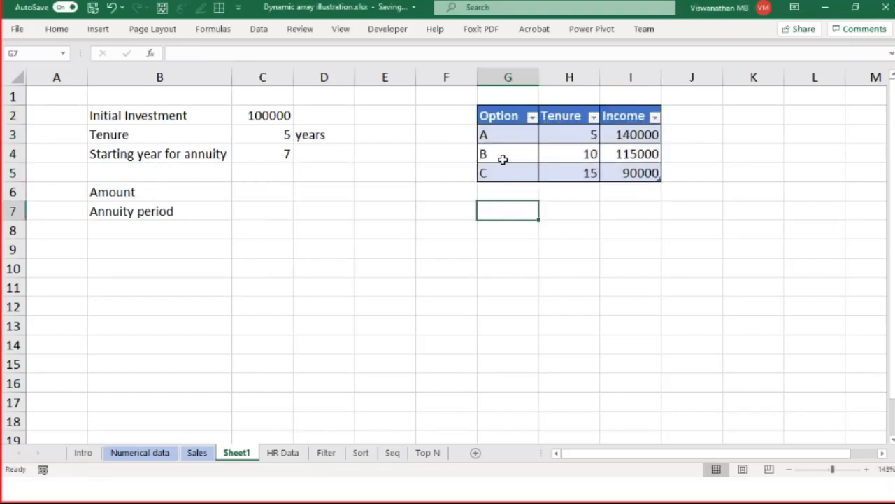
# Remove all cell borders from the option table in G2:I5.
pyautogui.moveTo(504, 114); pyautogui.dragTo(627, 172)
pyautogui.click(57, 29)
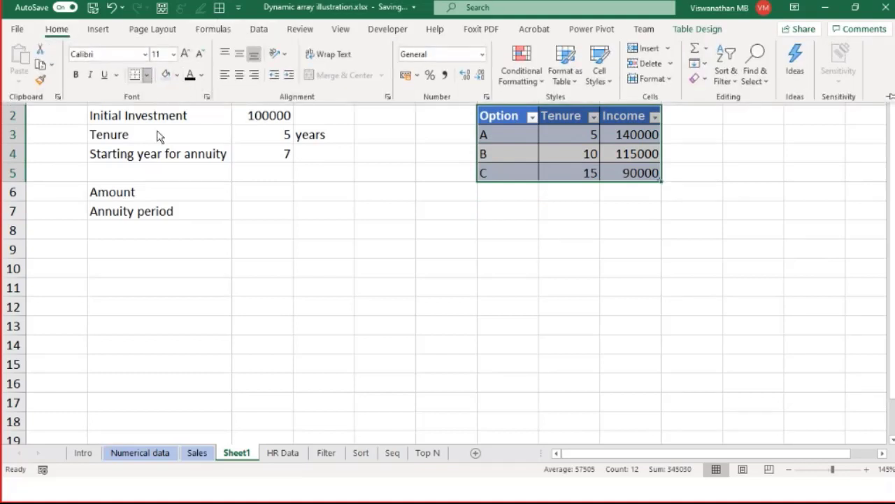
pyautogui.click(146, 75)
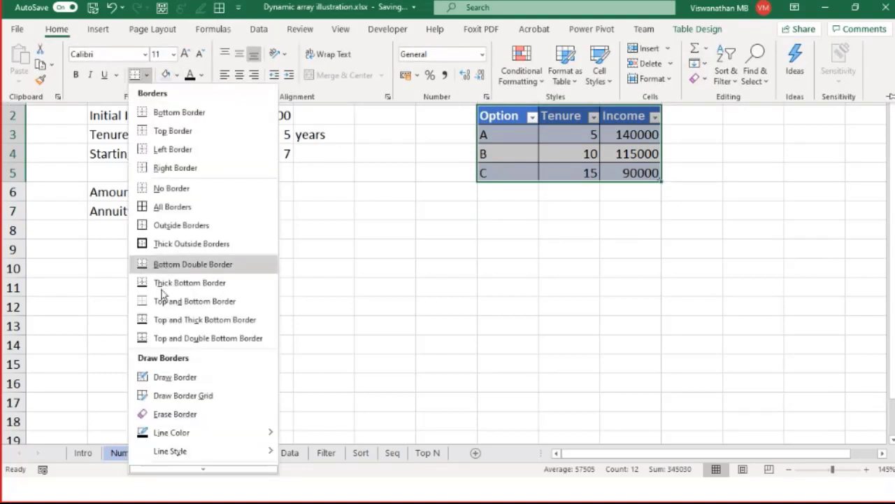
pyautogui.click(219, 192)
pyautogui.click(683, 186)
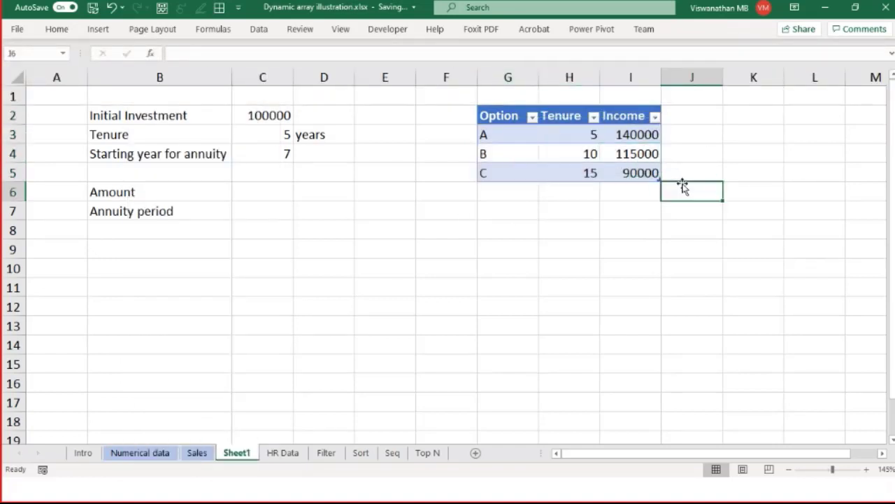
pyautogui.click(632, 207)
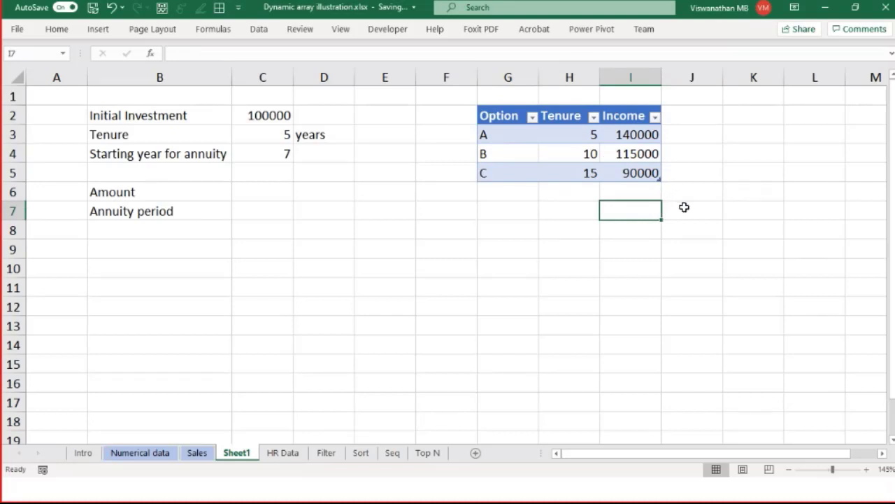
# Name the option table in G2:I5 AnnuityOp.
pyautogui.keyDown('ctrl'); pyautogui.scroll(1, 685, 207); pyautogui.keyUp('ctrl')
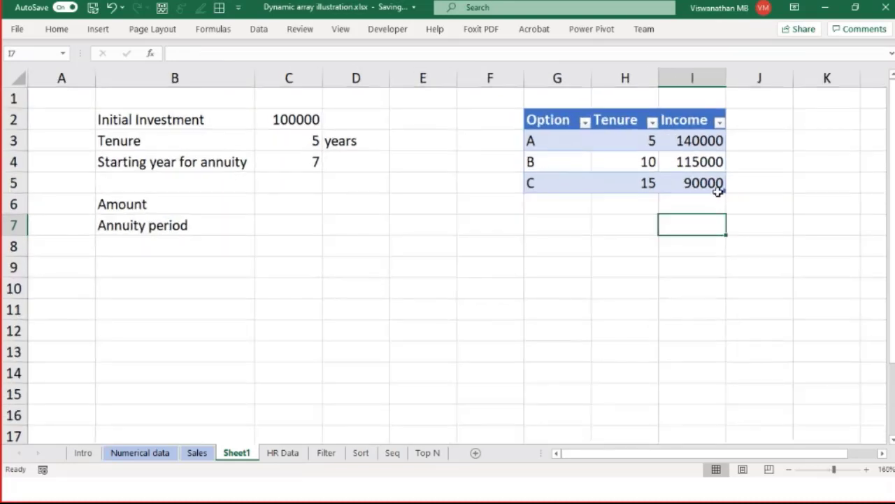
pyautogui.click(609, 144)
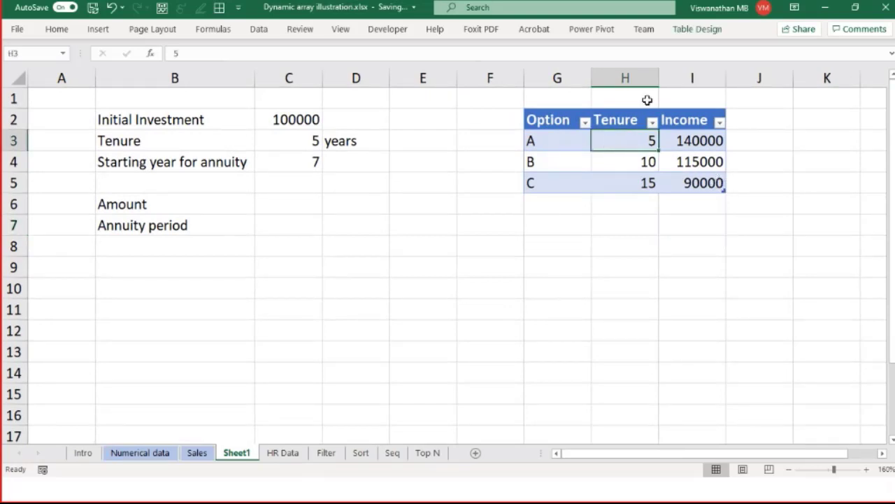
pyautogui.click(698, 32)
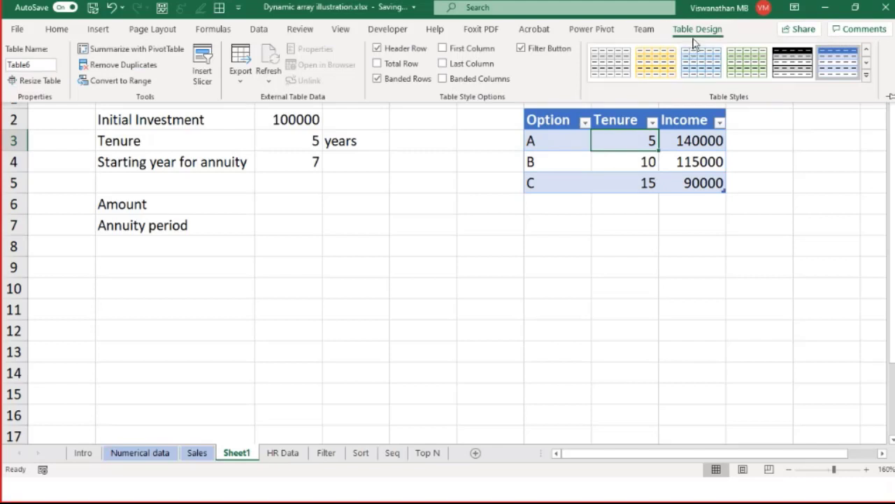
pyautogui.click(44, 61)
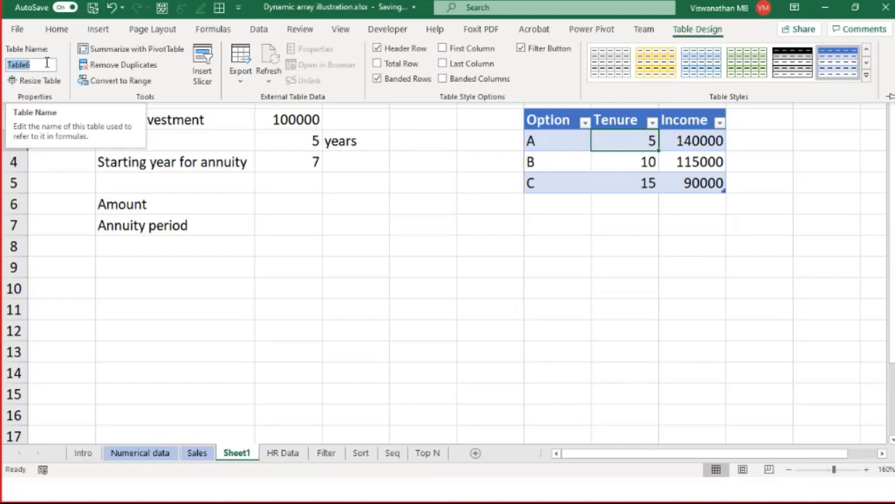
pyautogui.write('A')
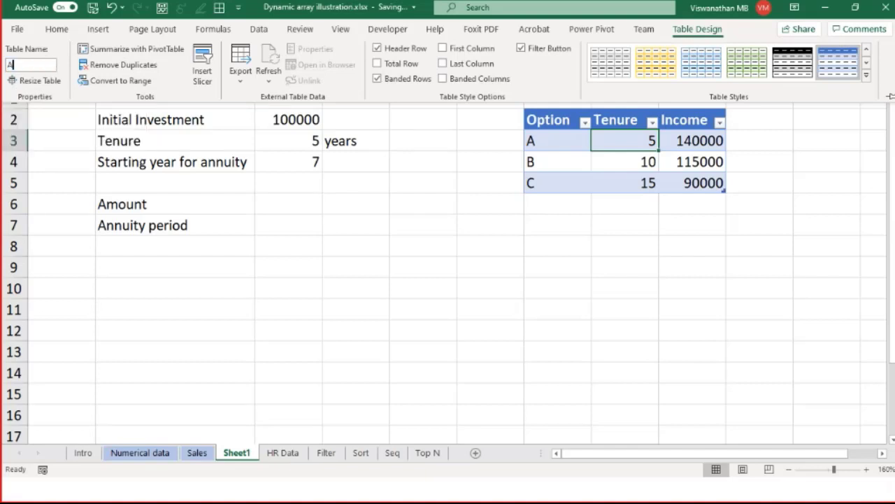
pyautogui.write('nnuityOp')
pyautogui.press('Return')
pyautogui.click(589, 160)
pyautogui.click(577, 142)
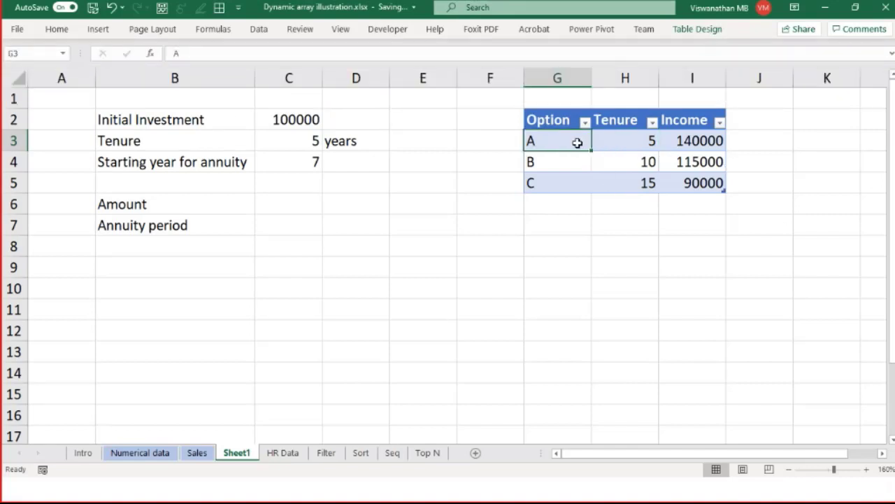
pyautogui.click(702, 30)
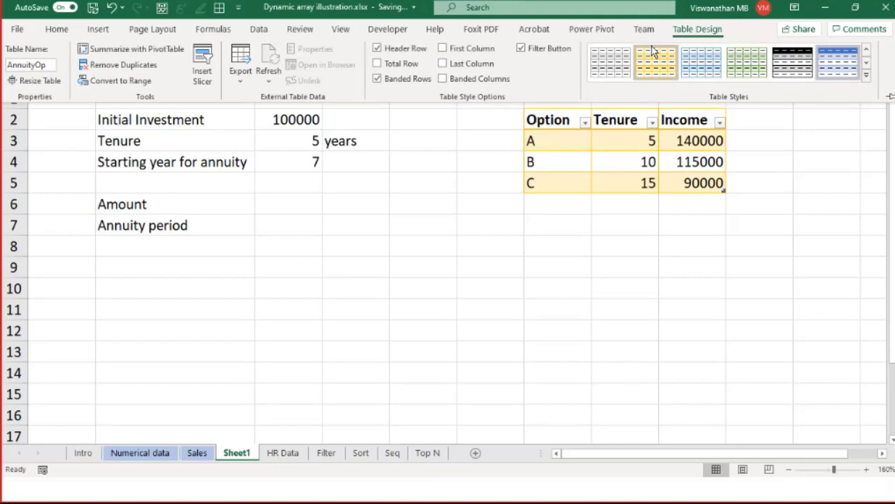
pyautogui.click(565, 275)
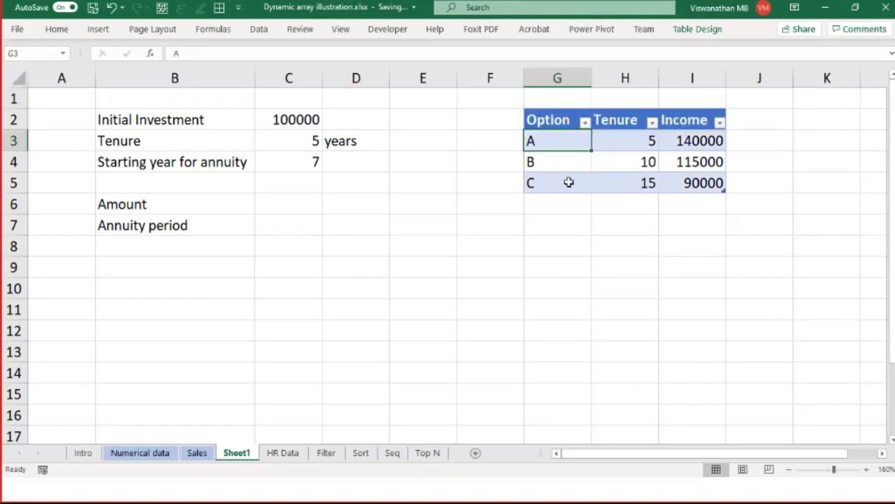
pyautogui.click(569, 181)
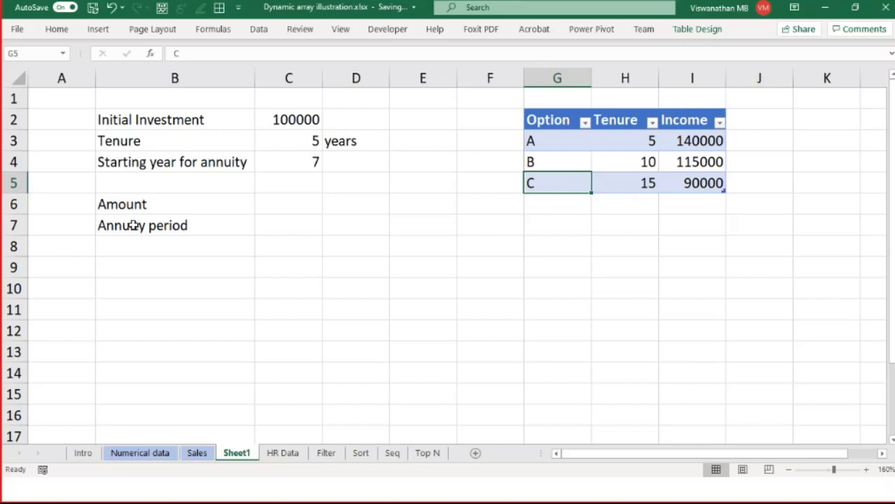
# Add the label Option in B5 and enter the choice A in C5 with a light blue fill.
pyautogui.click(150, 184)
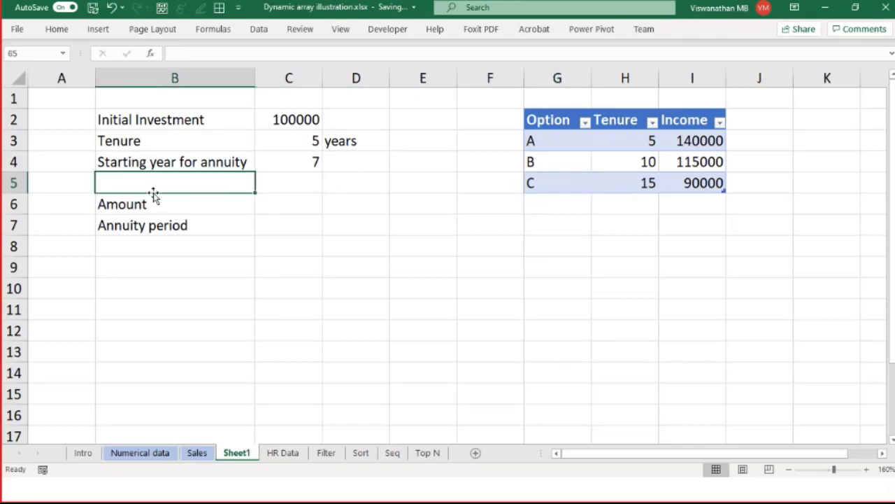
pyautogui.write('Option')
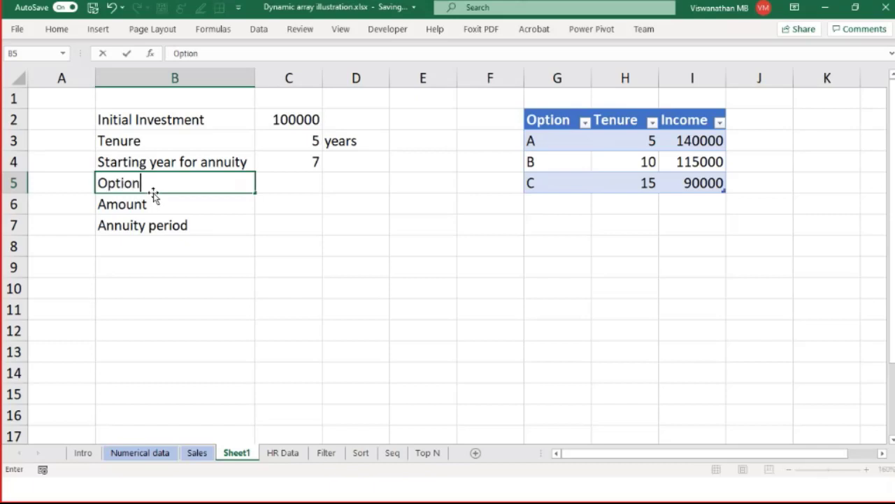
pyautogui.press('Tab')
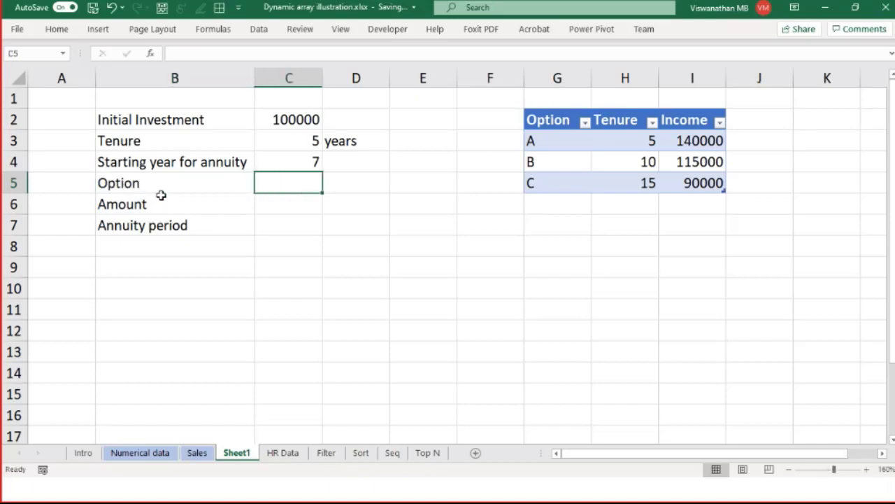
pyautogui.click(57, 28)
pyautogui.click(168, 78)
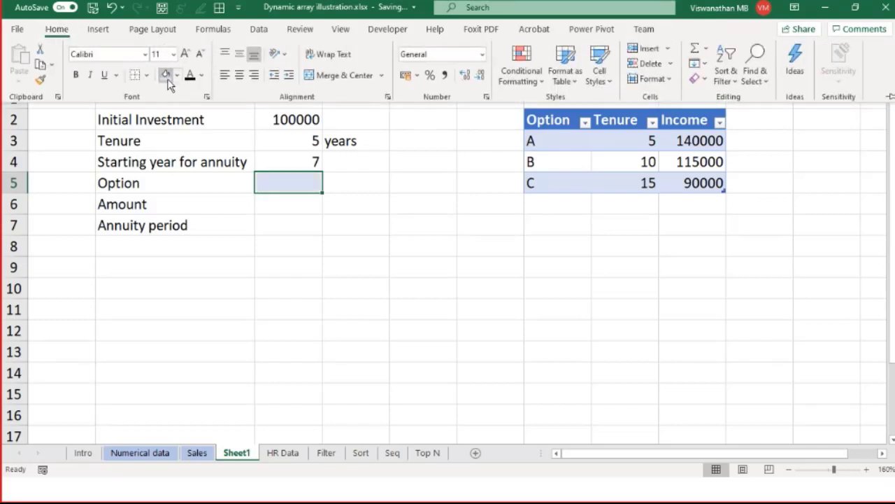
pyautogui.write('A')
pyautogui.press('Return')
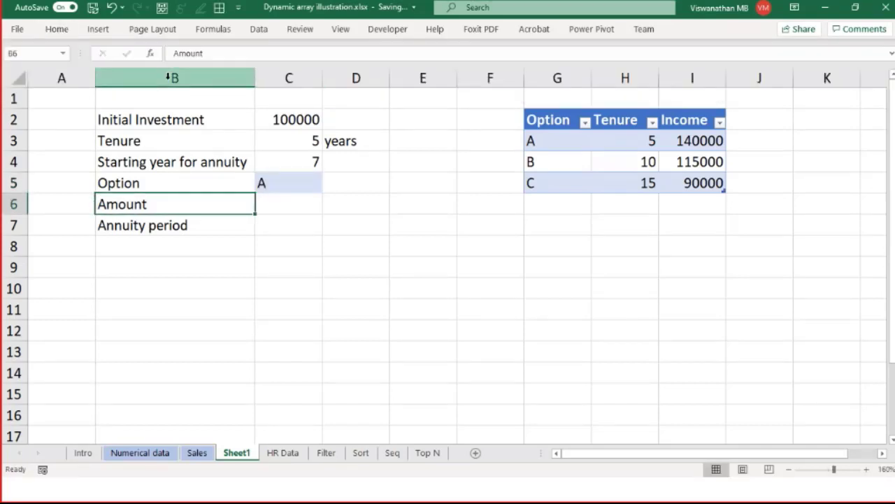
pyautogui.press('Right')
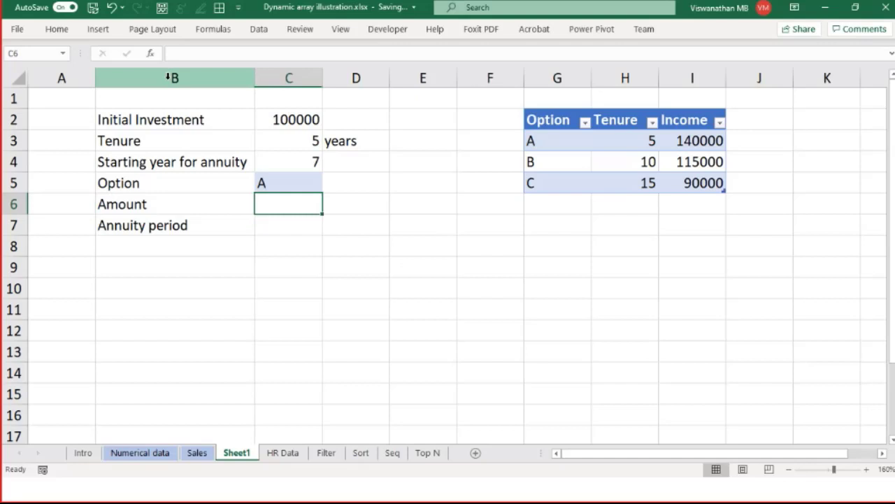
pyautogui.press('Down')
pyautogui.press('Up')
pyautogui.write('=')
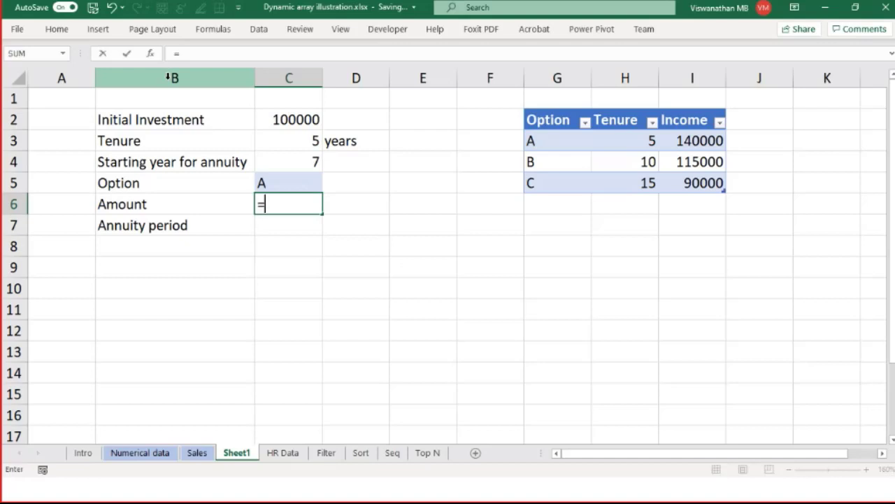
pyautogui.write('Xlo')
pyautogui.press('Escape')
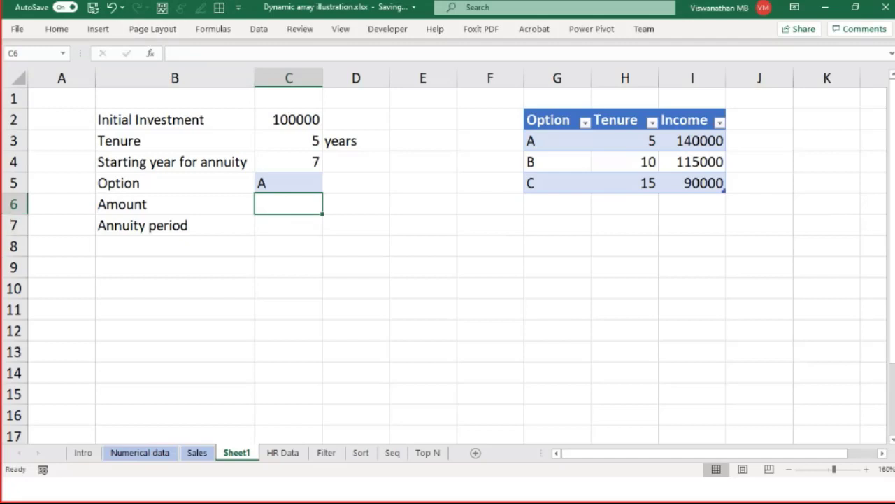
# Define the name OpChoice for the option choice cell C5.
pyautogui.click(296, 182)
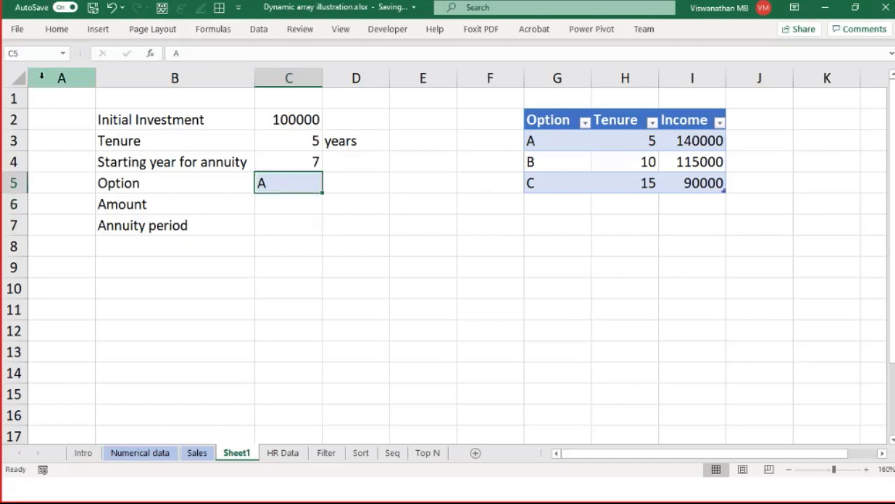
pyautogui.click(34, 56)
pyautogui.write('OpChoice')
pyautogui.press('Return')
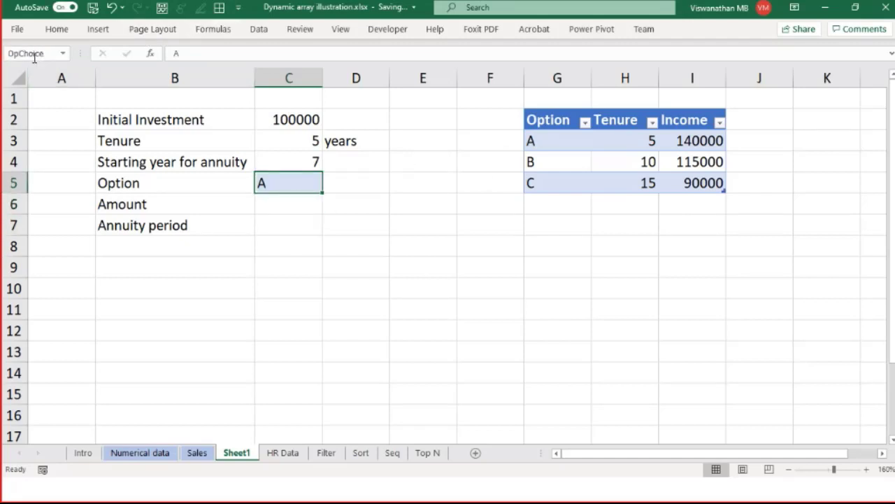
# Enter =XLOOKUP(OpChoice,AnnuityOp[Option],AnnuityOp[Income]) in C6 to return the annuity amount.
pyautogui.click(278, 207)
pyautogui.write('=XLOOKUP(')
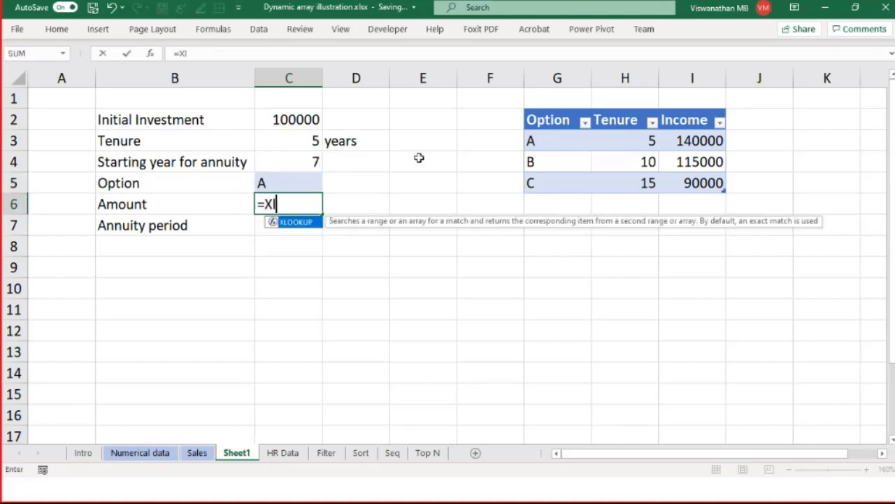
pyautogui.write('Opchoic')
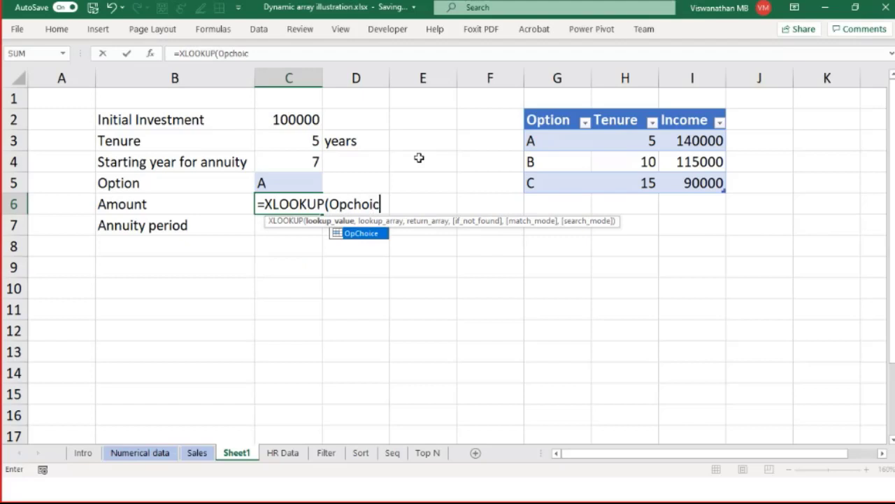
pyautogui.press('Tab')
pyautogui.write(',Ann')
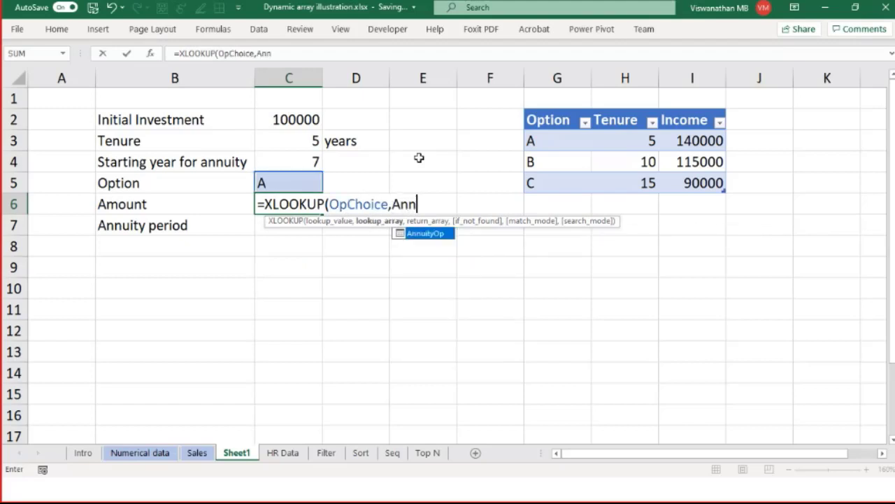
pyautogui.write('uityOp[Op')
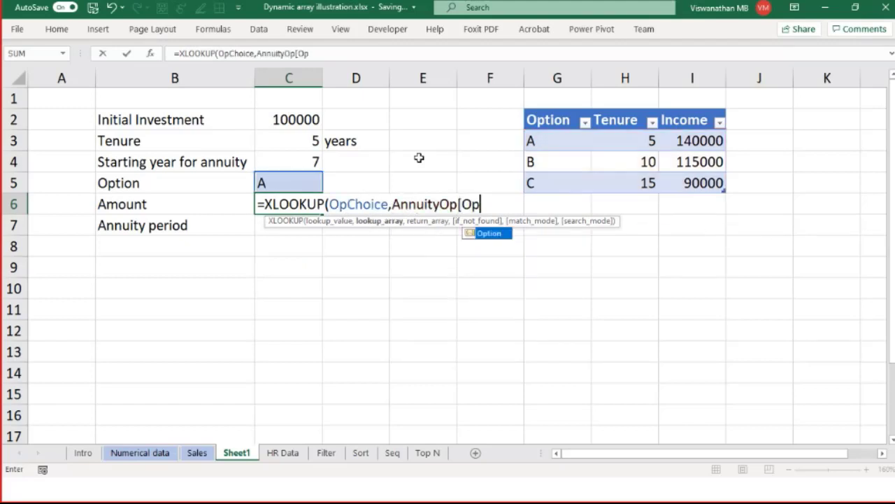
pyautogui.write('tion]')
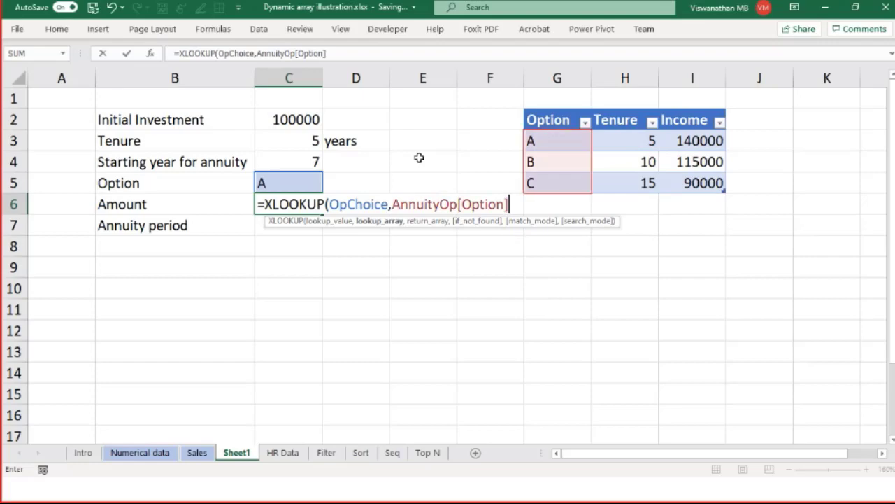
pyautogui.write(',')
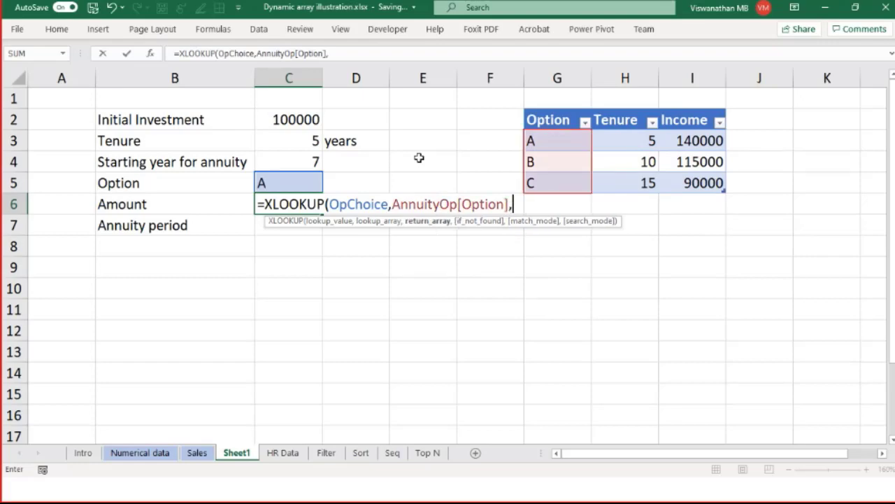
pyautogui.write('AnnuityOp')
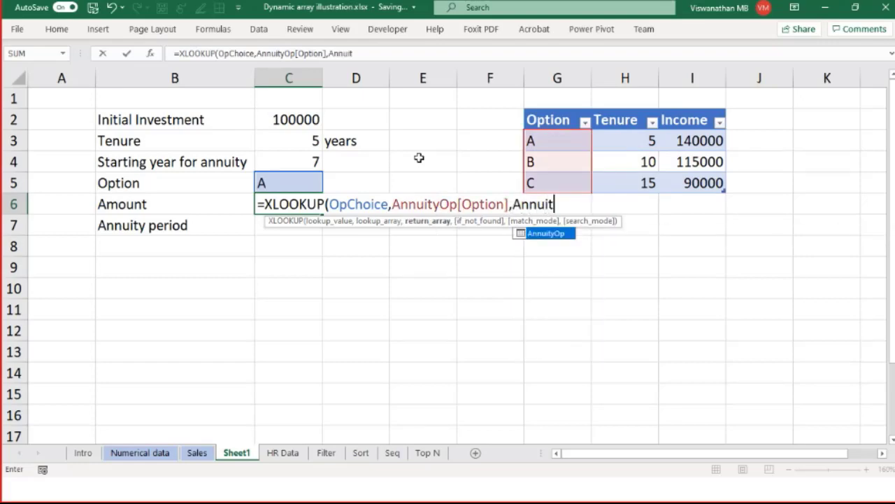
pyautogui.write('[')
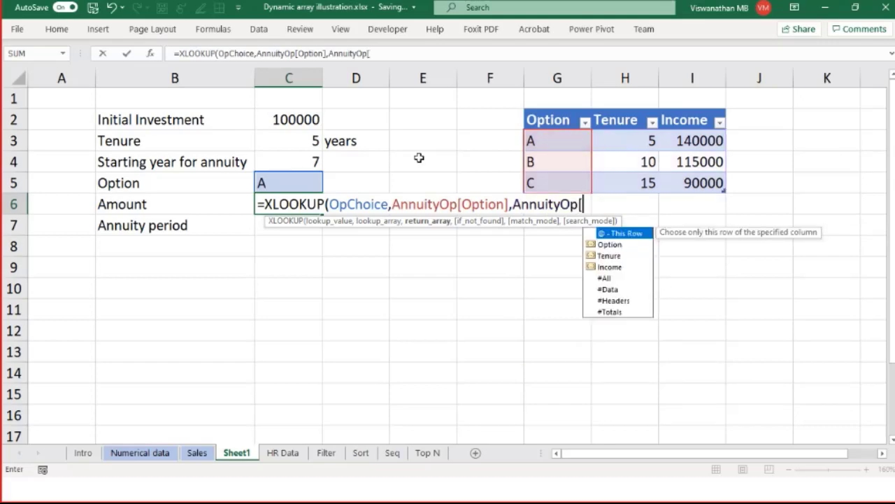
pyautogui.write('Income')
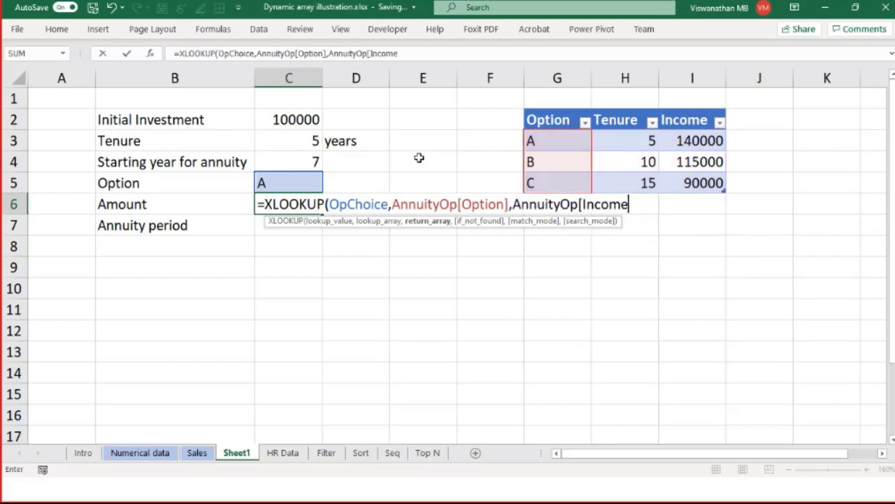
pyautogui.write('])')
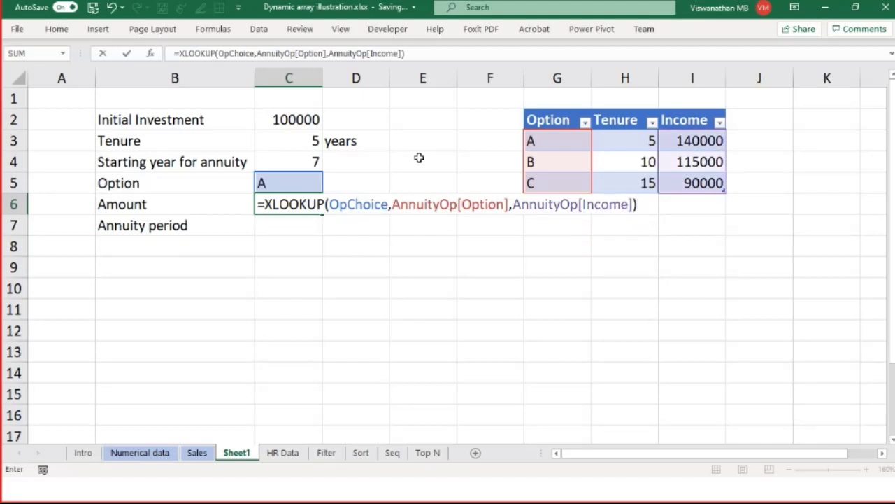
pyautogui.press('Return')
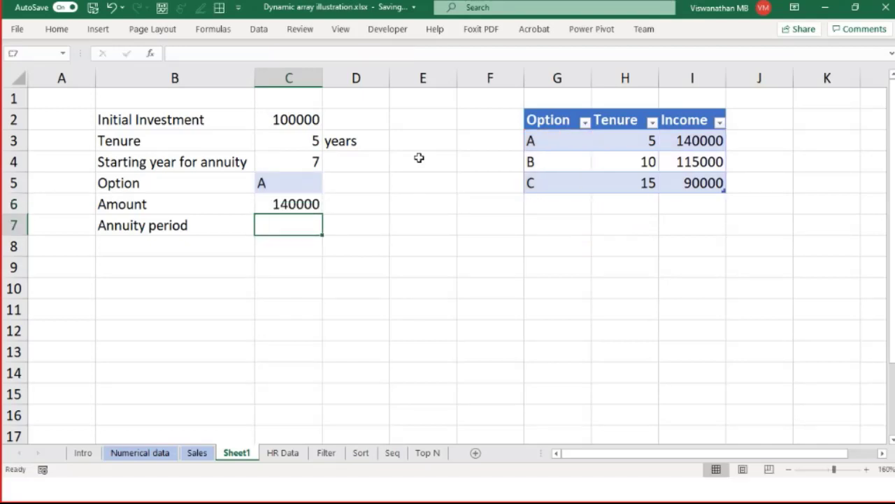
# Copy the Amount lookup formula from C6 into the Annuity period cell C7.
pyautogui.write('=xl')
pyautogui.press('Escape')
pyautogui.press('Up')
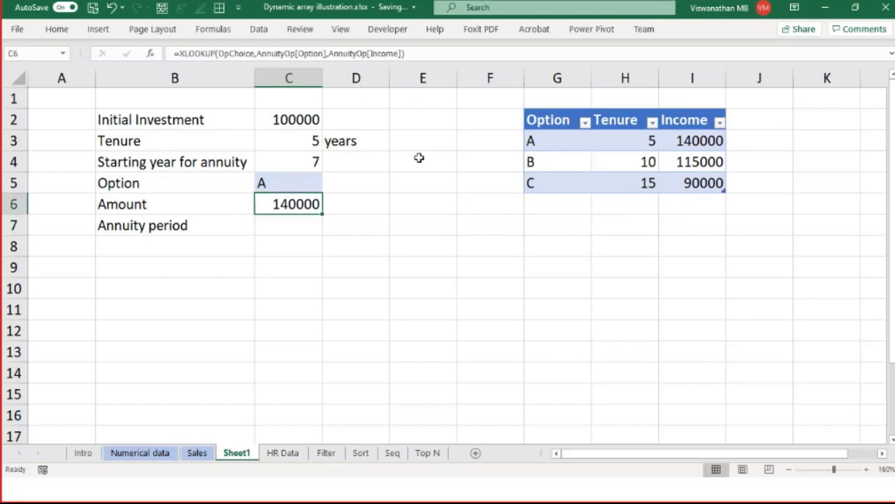
pyautogui.hotkey('ctrl', 'c')
pyautogui.press('Down')
pyautogui.press('Return')
# Change the return array of the Annuity period lookup in C7 to AnnuityOp[Tenure].
pyautogui.press('F2')
pyautogui.press('Left')
pyautogui.press('BackSpace')
pyautogui.press('BackSpace')
pyautogui.press('BackSpace')
pyautogui.press('BackSpace')
pyautogui.press('BackSpace')
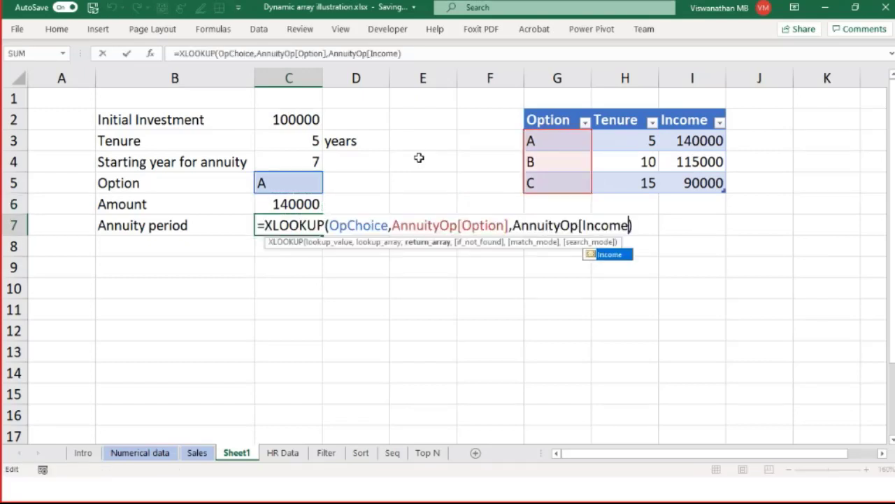
pyautogui.press('BackSpace')
pyautogui.press('BackSpace')
pyautogui.press('BackSpace')
pyautogui.press('BackSpace')
pyautogui.press('BackSpace')
pyautogui.press('BackSpace')
pyautogui.press('BackSpace')
pyautogui.press('BackSpace')
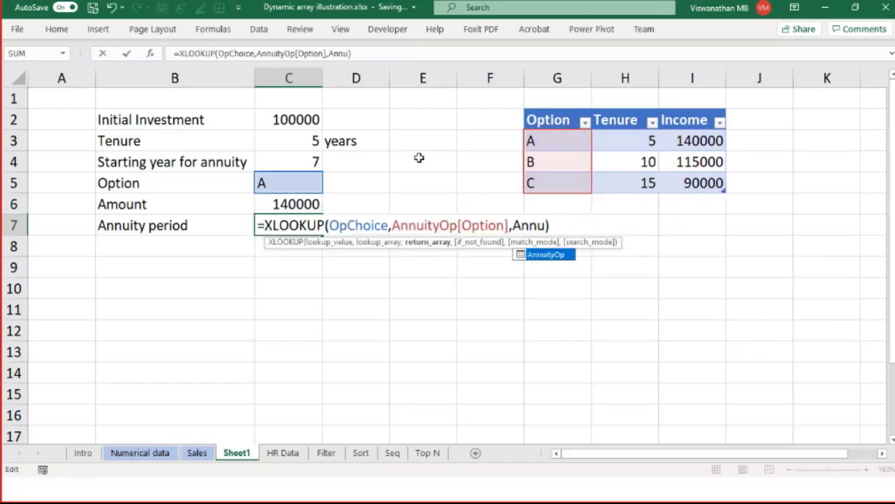
pyautogui.write('ityOp')
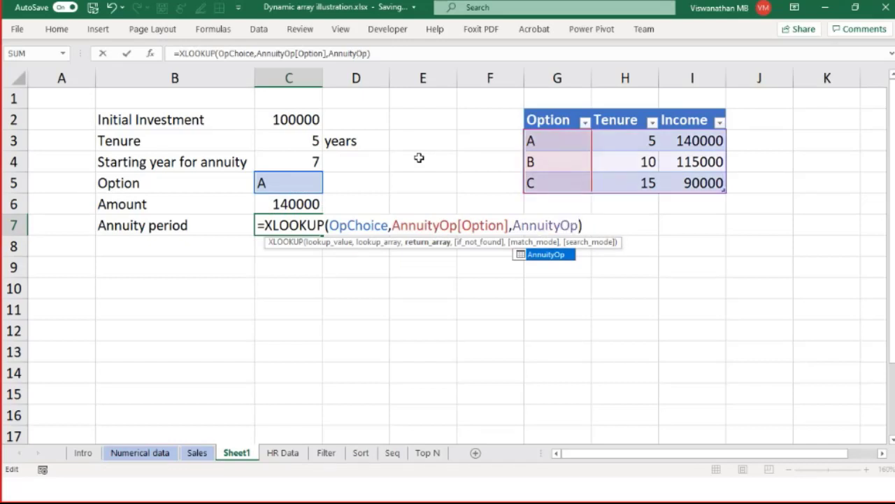
pyautogui.write('[')
pyautogui.press('Down')
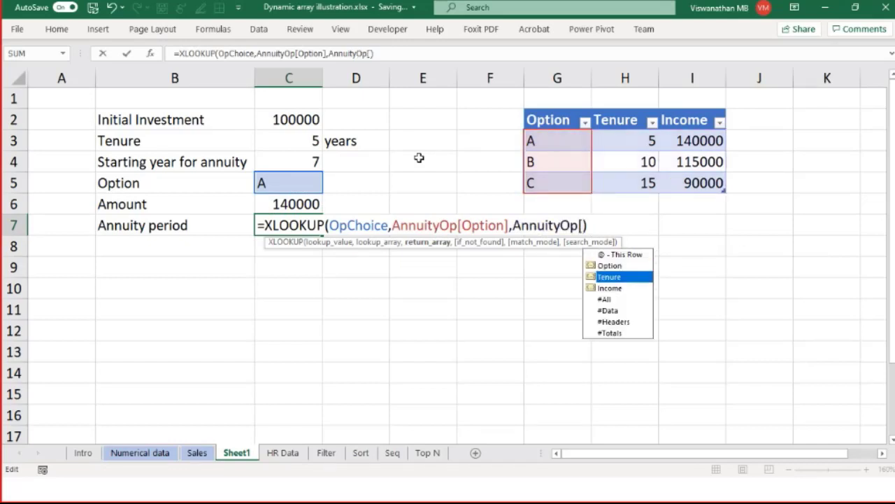
pyautogui.press('Tab')
pyautogui.write(')')
pyautogui.press('Return')
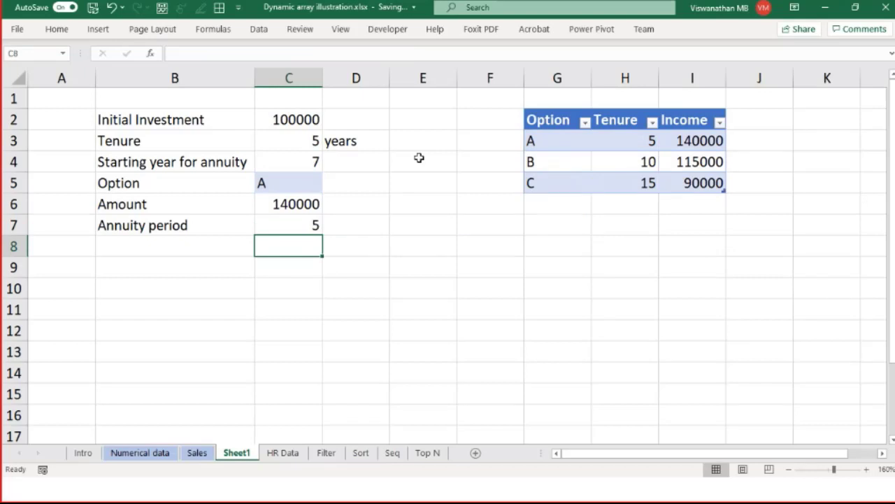
# Apply the light blue input fill to the investment, tenure and starting year cells C2:C4.
pyautogui.moveTo(301, 126); pyautogui.dragTo(310, 168)
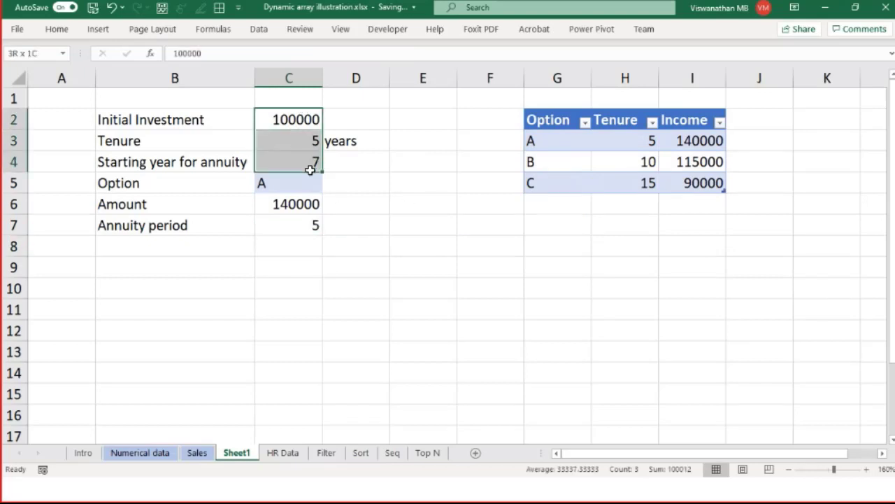
pyautogui.click(56, 29)
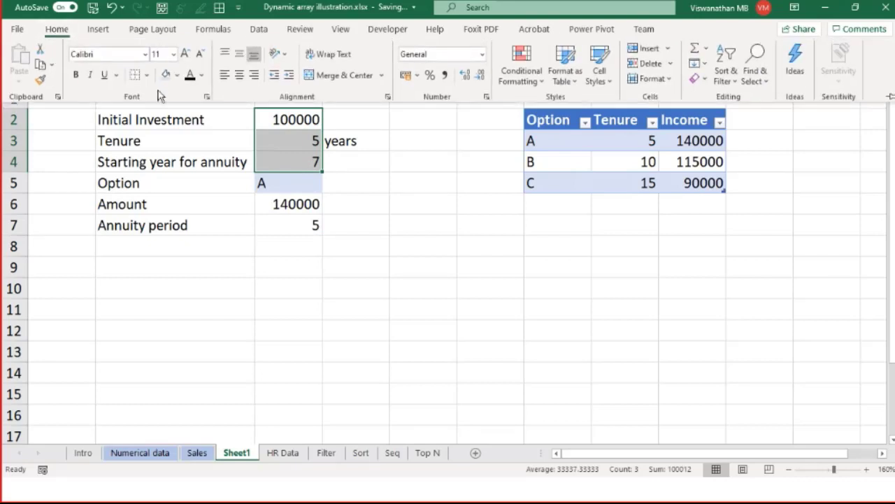
pyautogui.click(195, 272)
pyautogui.click(193, 269)
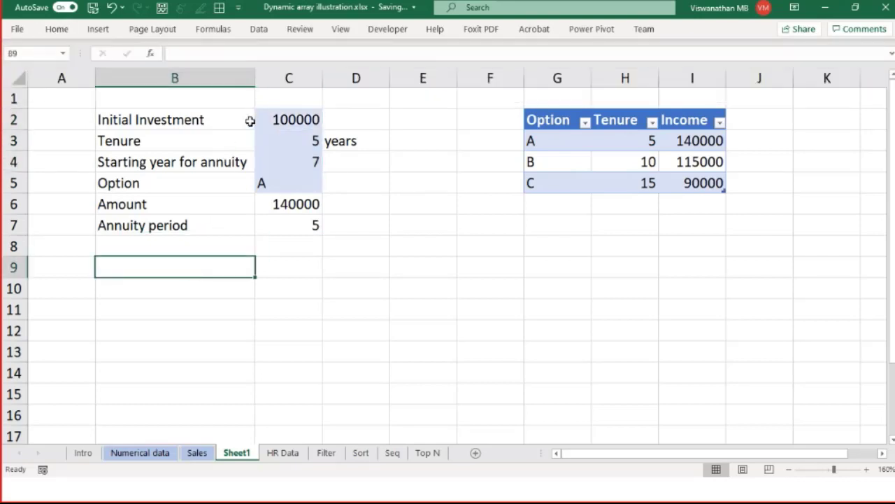
pyautogui.click(223, 283)
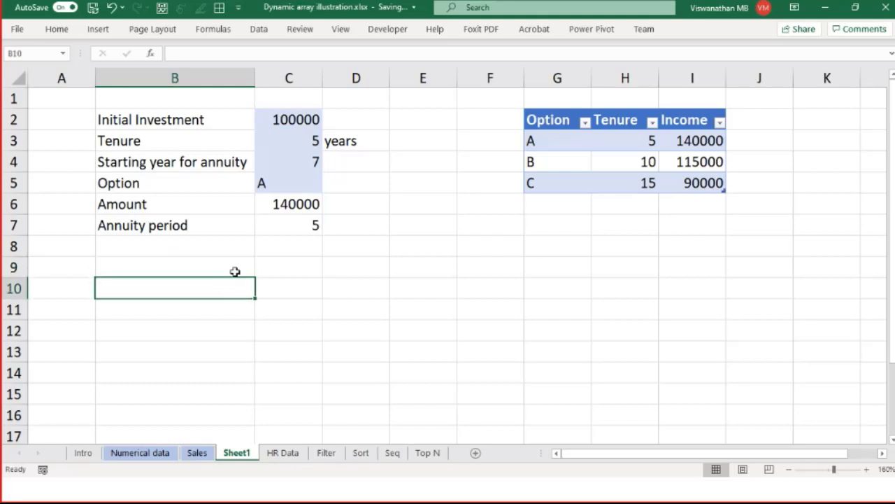
# Enter the header Year in C10 below the input block.
pyautogui.click(645, 145)
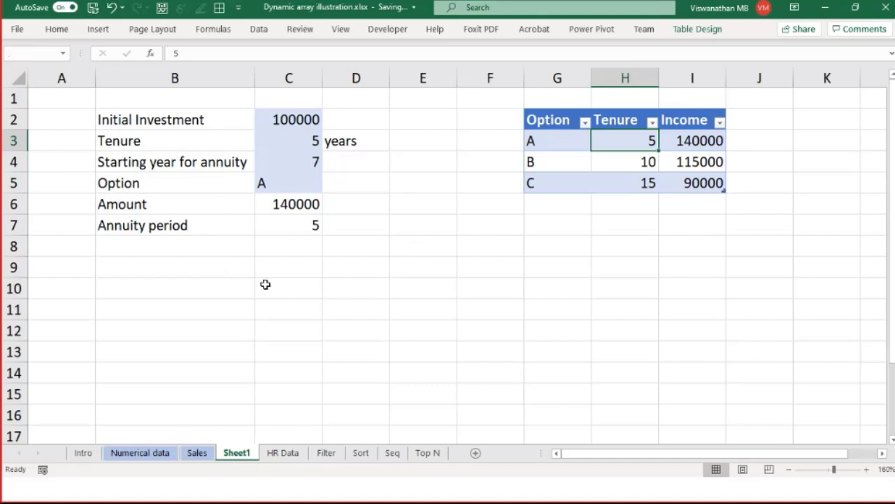
pyautogui.click(310, 284)
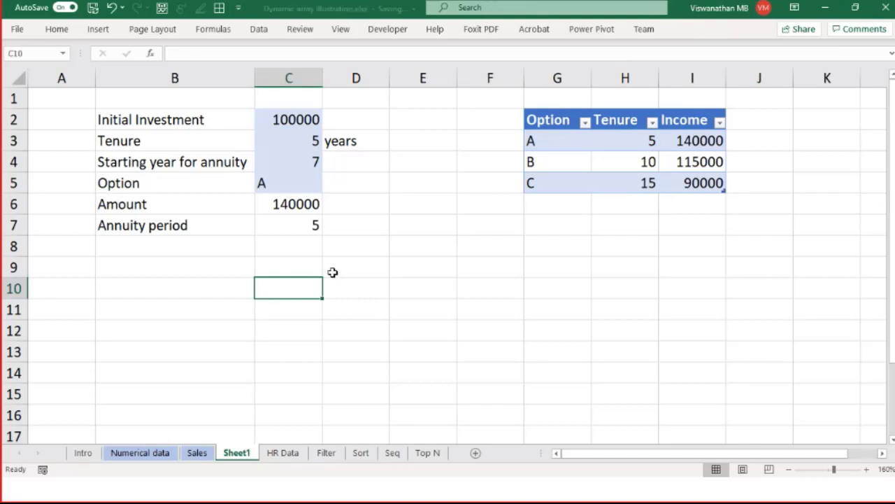
pyautogui.write('Year')
pyautogui.press('Return')
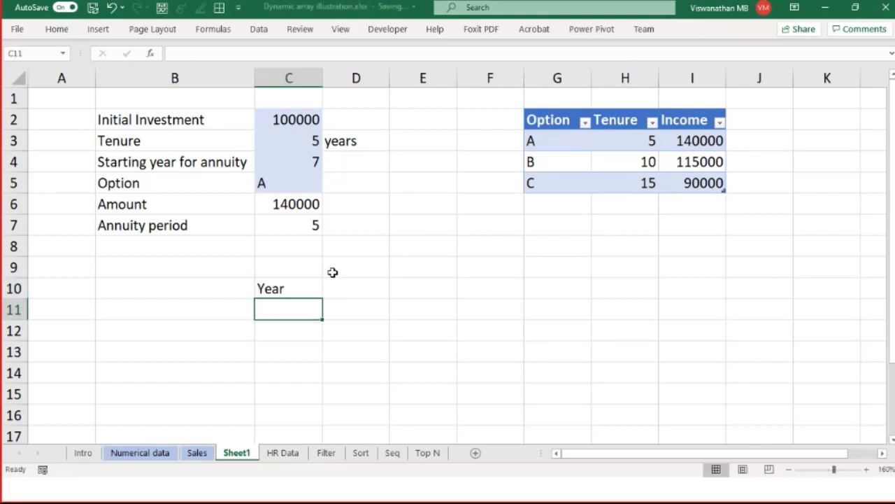
# Review the model's input and lookup cells in column C, from the initial investment down to the annuity period.
pyautogui.press('Up')
pyautogui.press('Up')
pyautogui.press('Up')
pyautogui.press('Up')
pyautogui.press('Up')
pyautogui.press('Up')
pyautogui.press('Up')
pyautogui.press('Up')
pyautogui.press('Up')
pyautogui.press('Up')
pyautogui.press('Down')
pyautogui.press('Down')
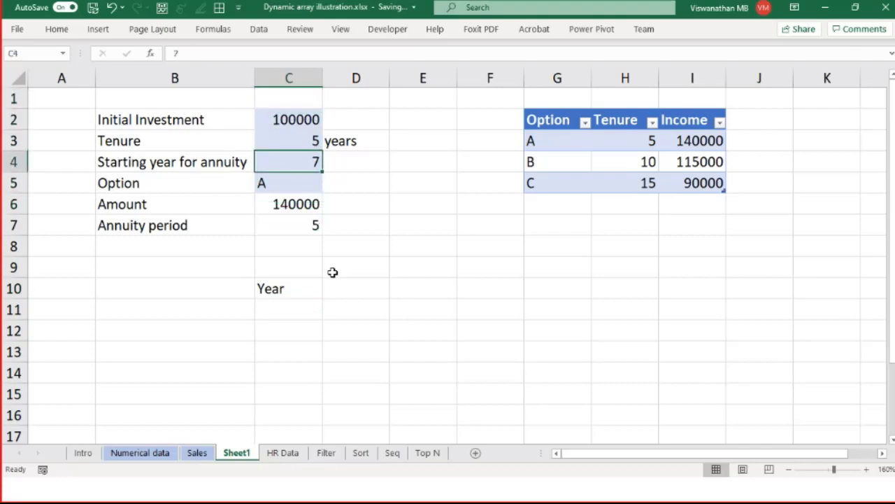
pyautogui.press('Down')
pyautogui.press('Down')
pyautogui.press('Down')
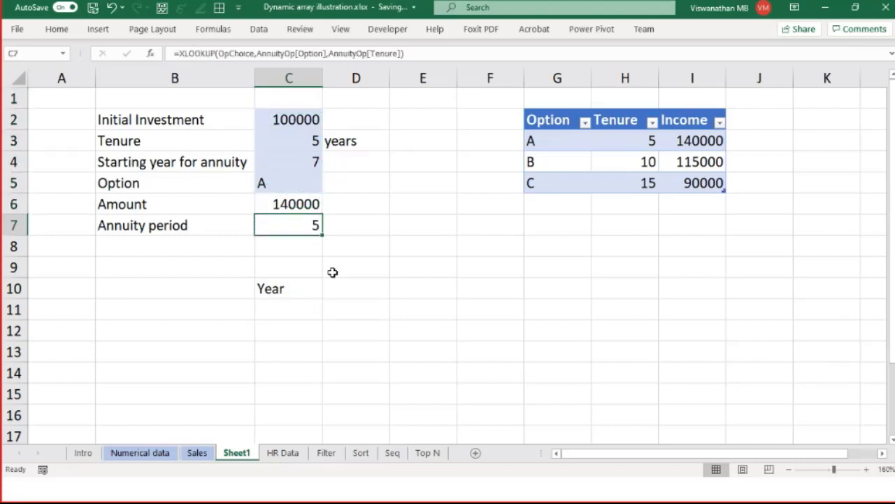
pyautogui.press('Up')
pyautogui.press('Up')
pyautogui.press('Up')
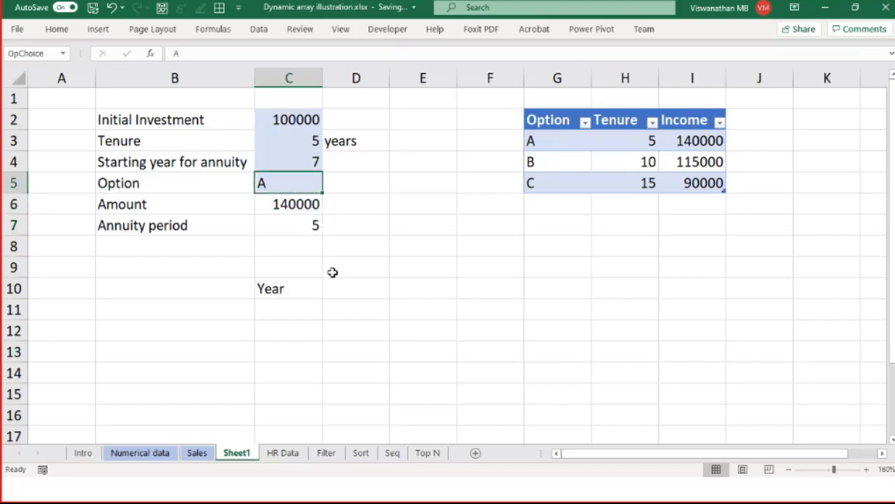
pyautogui.press('Down')
pyautogui.press('Down')
pyautogui.press('Down')
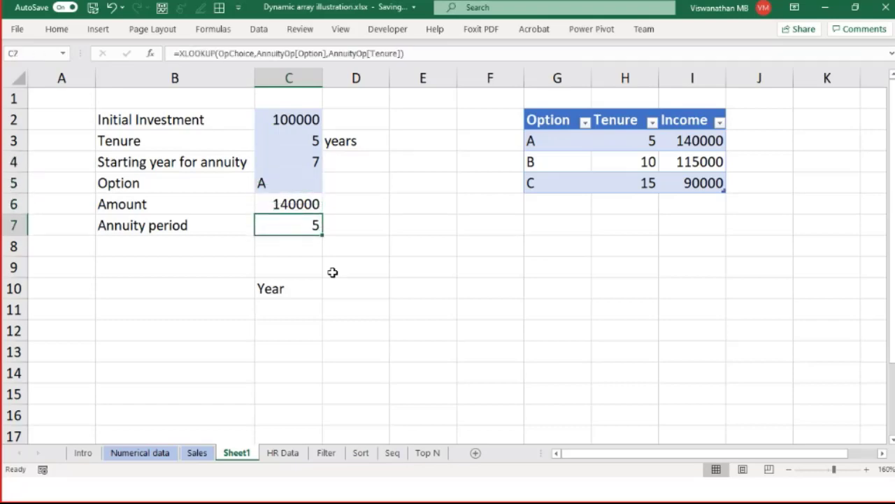
# Add the headers Out flow, Inflow and Net cash flow in D10:F10 beside Year.
pyautogui.press('Down')
pyautogui.press('Down')
pyautogui.press('Down')
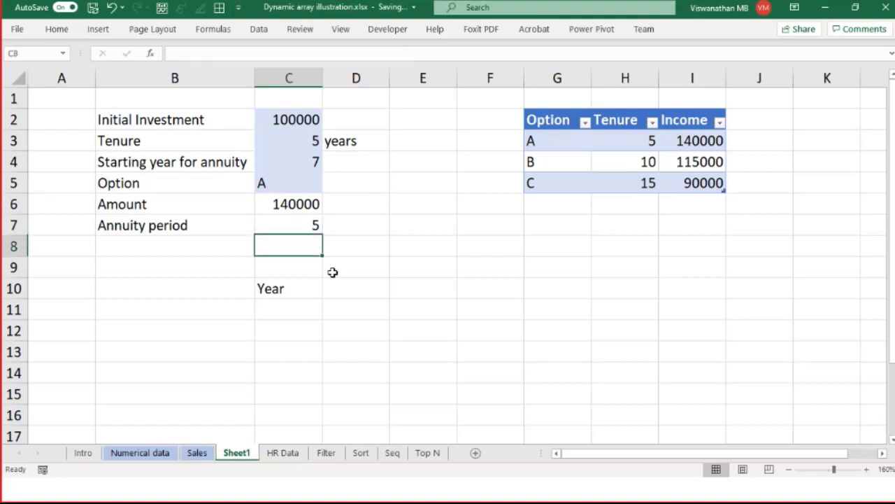
pyautogui.press('Right')
pyautogui.write('OU')
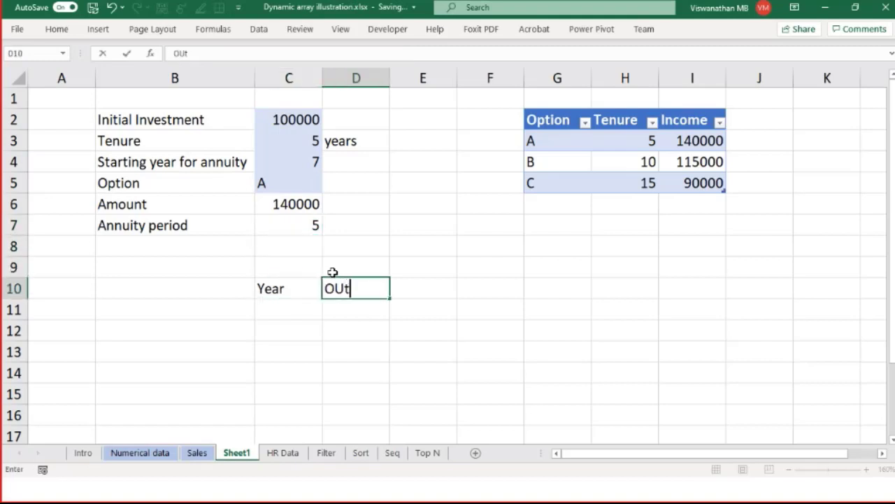
pyautogui.press('BackSpace')
pyautogui.write('ut flow')
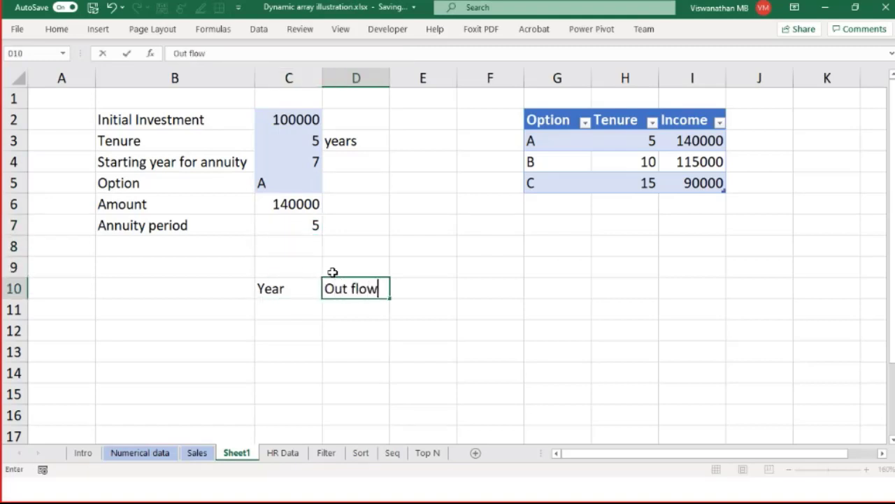
pyautogui.press('Right')
pyautogui.write('Inflow')
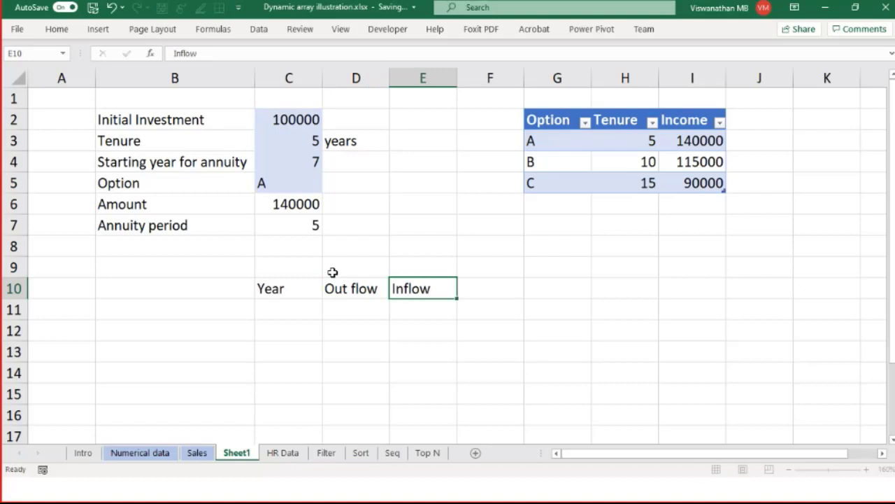
pyautogui.press('Return')
pyautogui.press('Up')
pyautogui.press('Right')
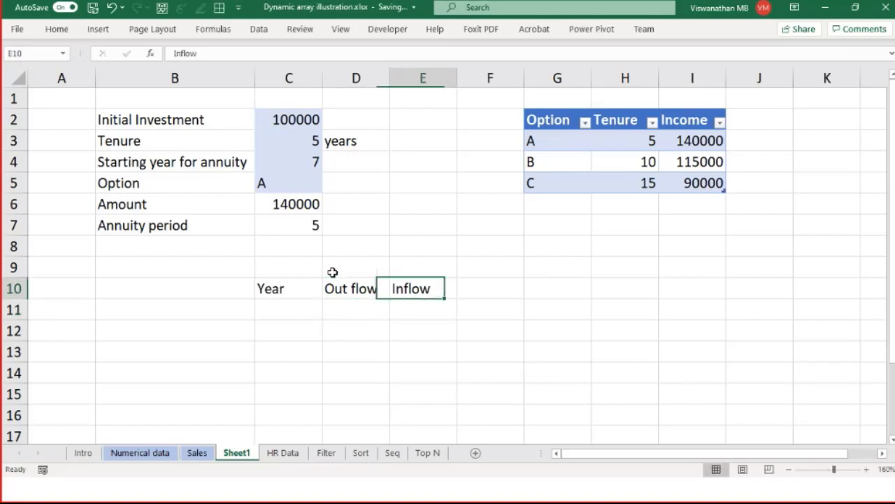
pyautogui.press('Right')
pyautogui.write('Net cash flow')
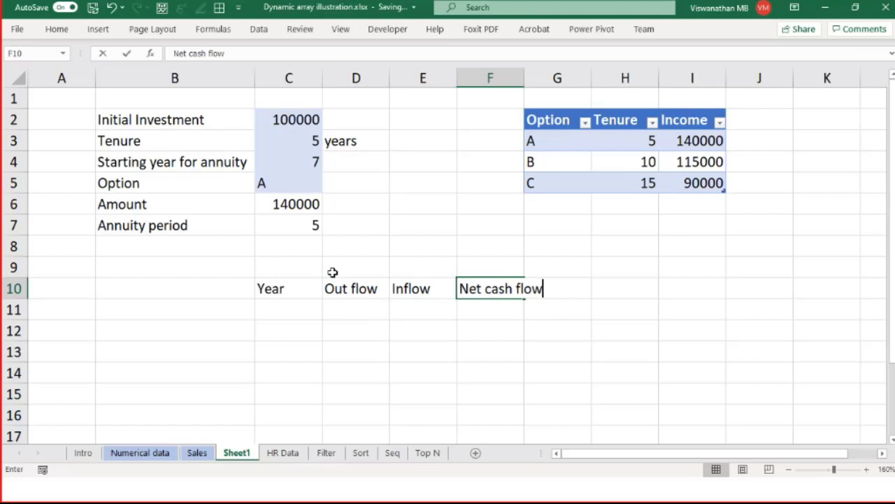
pyautogui.press('Return')
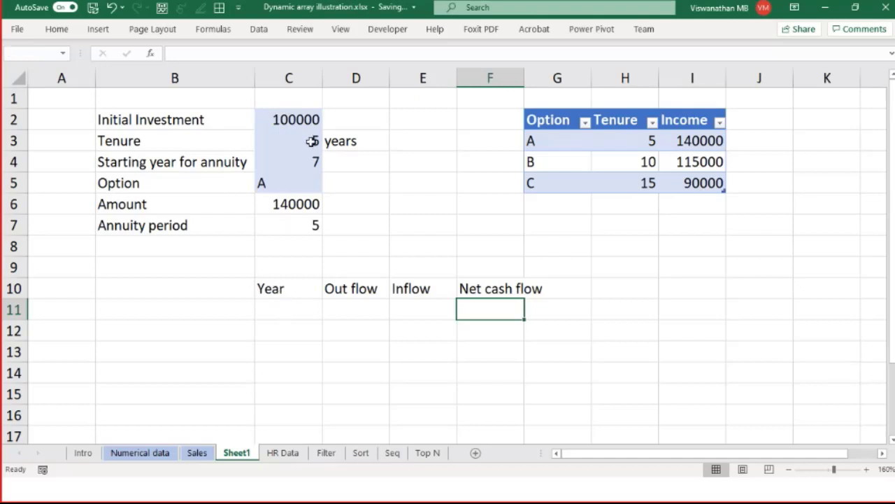
# Examine the tenure, starting year and annuity period cells that determine how many rows the Year column needs.
pyautogui.click(311, 143)
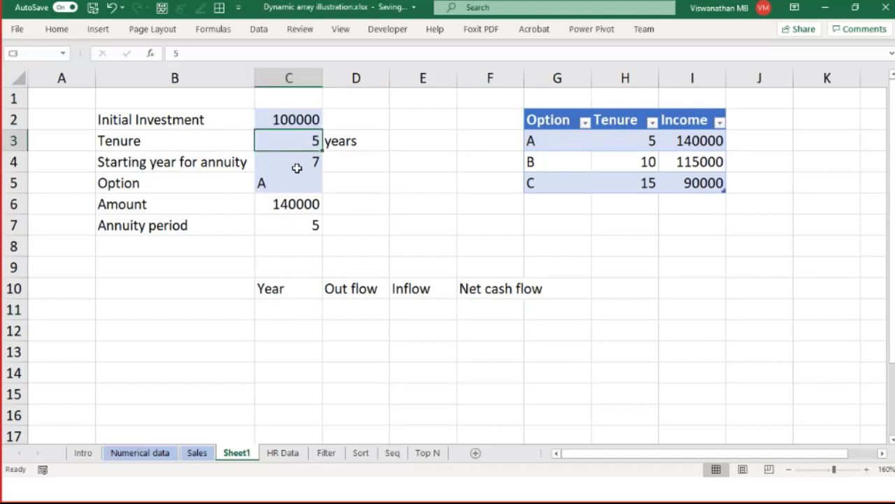
pyautogui.keyDown('ctrl'); pyautogui.click(297, 167); pyautogui.keyUp('ctrl')
pyautogui.click(302, 163)
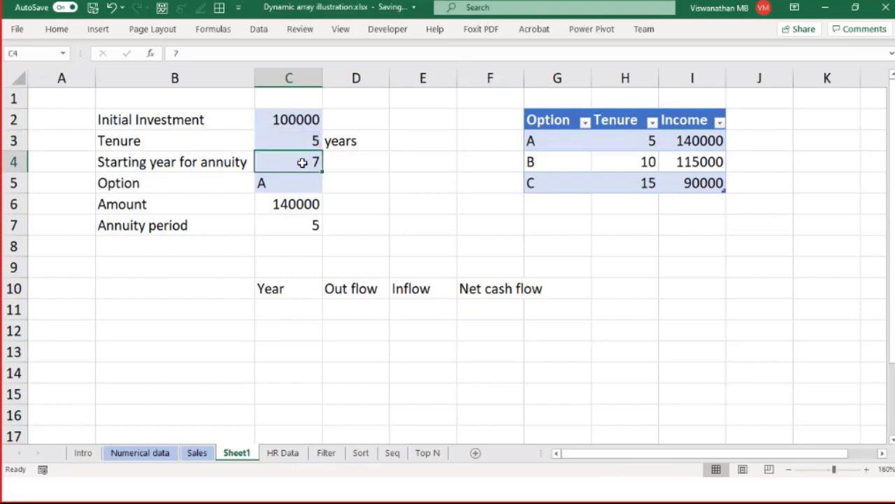
pyautogui.click(279, 227)
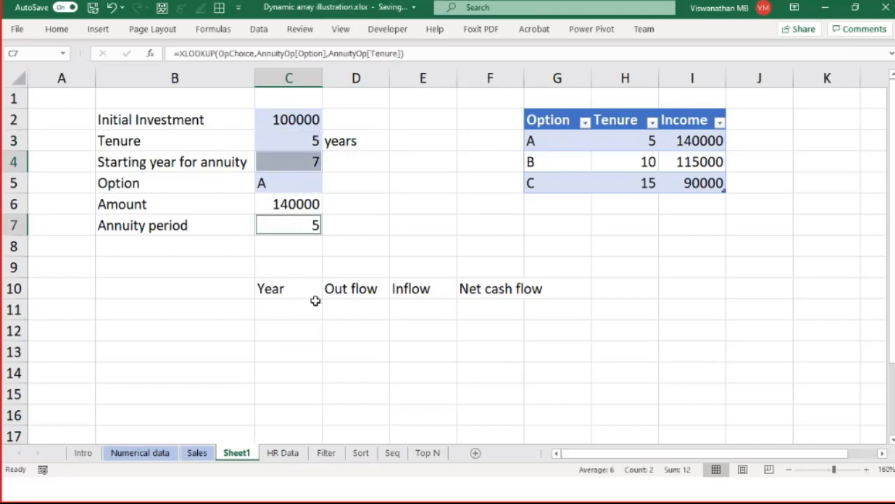
pyautogui.moveTo(296, 309); pyautogui.dragTo(312, 368)
pyautogui.scroll(3, 312, 367)
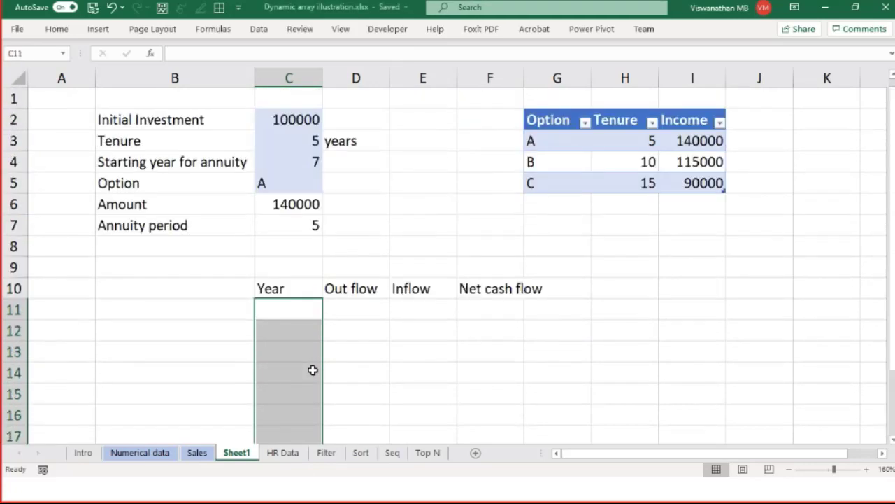
pyautogui.click(301, 224)
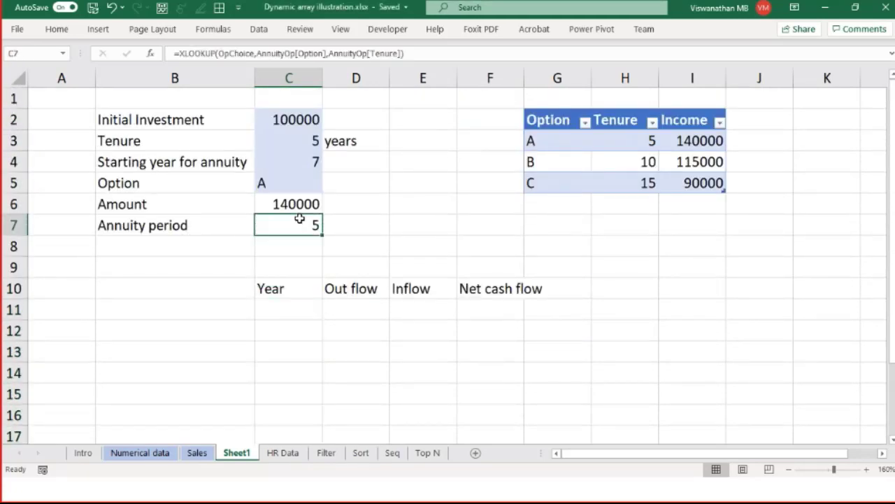
# Define the name StannuityYr for the starting year for annuity cell C4.
pyautogui.click(313, 164)
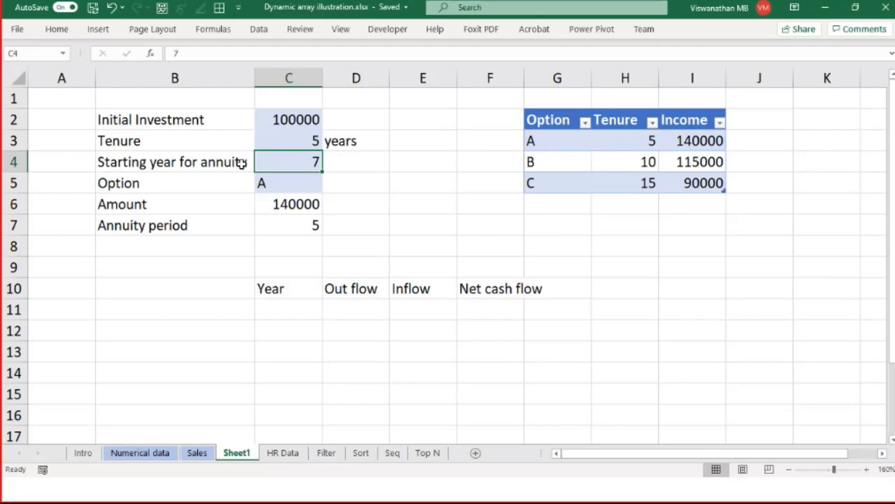
pyautogui.click(29, 52)
pyautogui.write('StannuityYr')
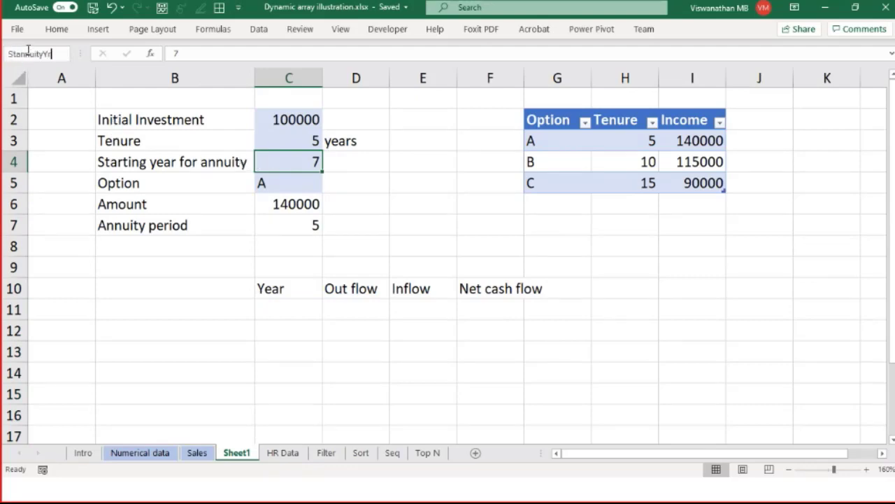
pyautogui.press('Return')
# Define the name RecoupP for the Annuity period cell C7.
pyautogui.click(295, 231)
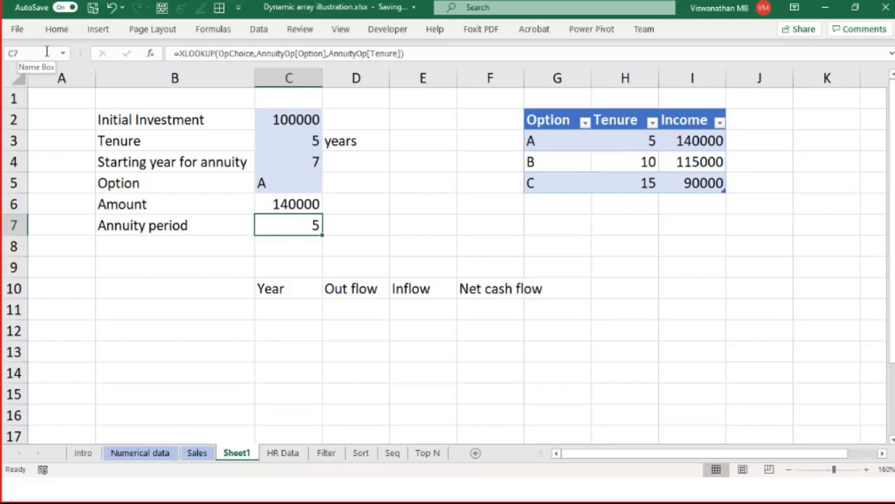
pyautogui.click(44, 53)
pyautogui.write('RecoupP')
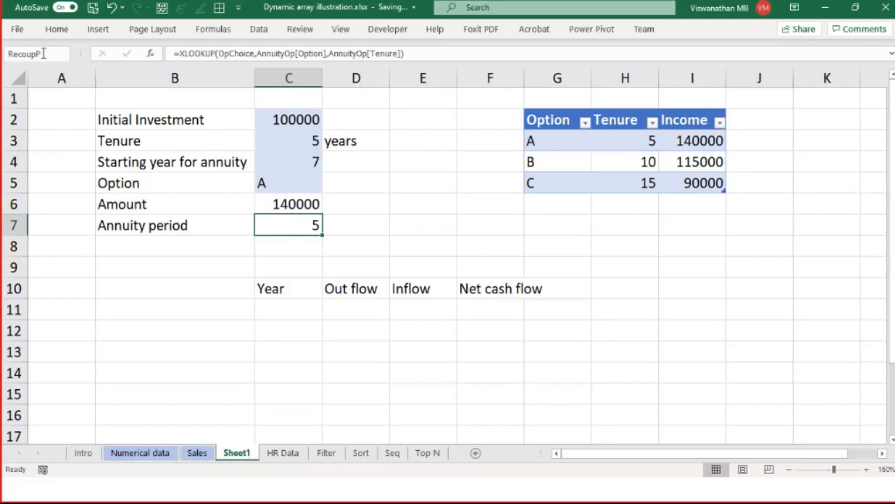
pyautogui.press('Return')
# Generate the Year list from C11 with the formula =SEQUENCE(StannuityYr+RecoupYrs).
pyautogui.click(288, 309)
pyautogui.write('=se')
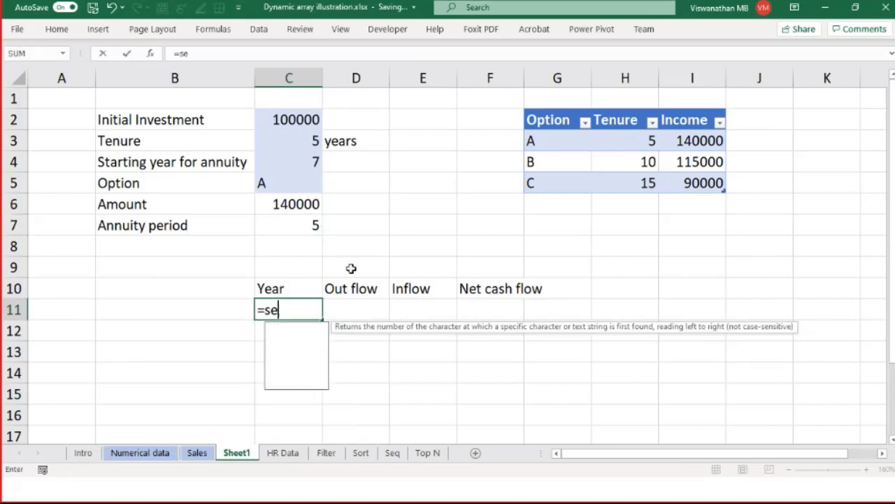
pyautogui.write('q')
pyautogui.press('Tab')
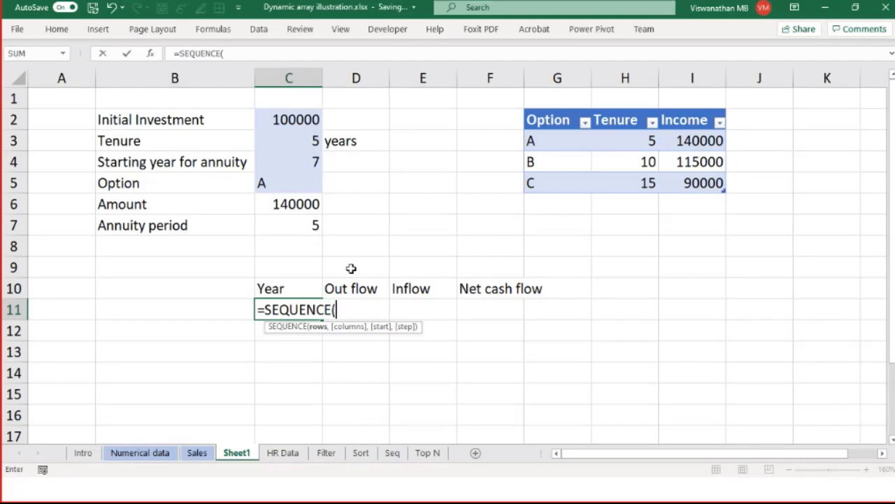
pyautogui.write('st')
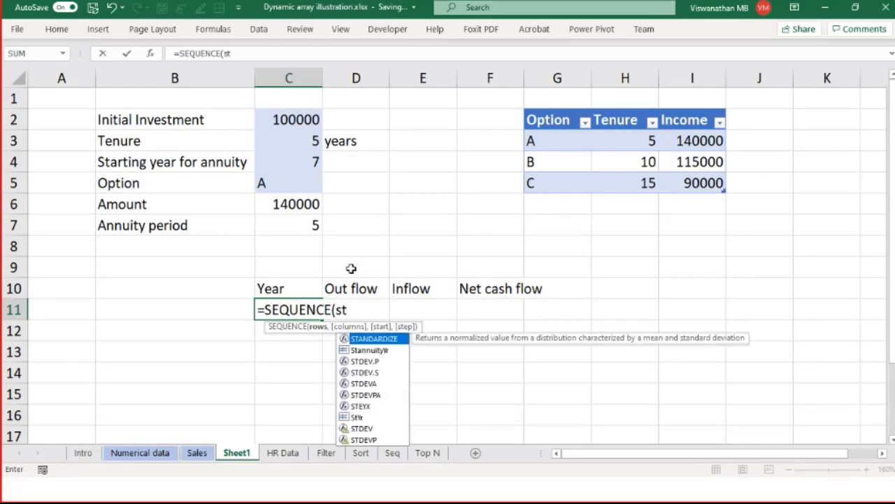
pyautogui.press('Down')
pyautogui.press('Tab')
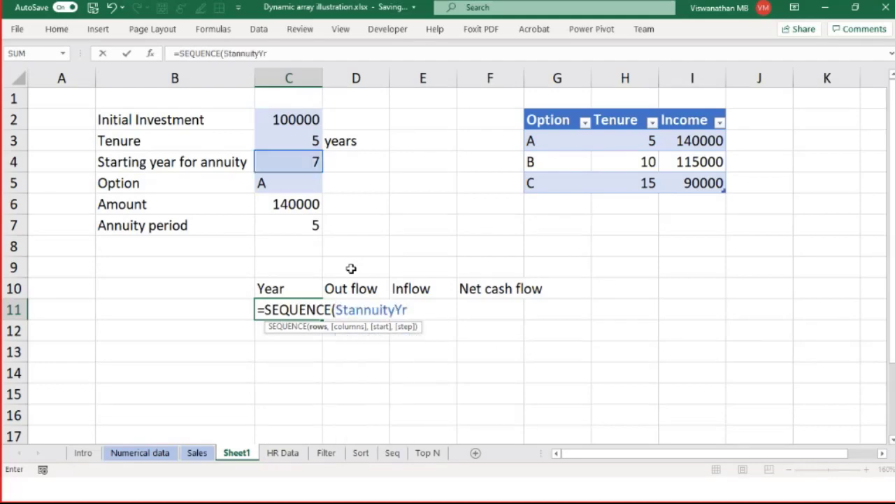
pyautogui.write('+recou')
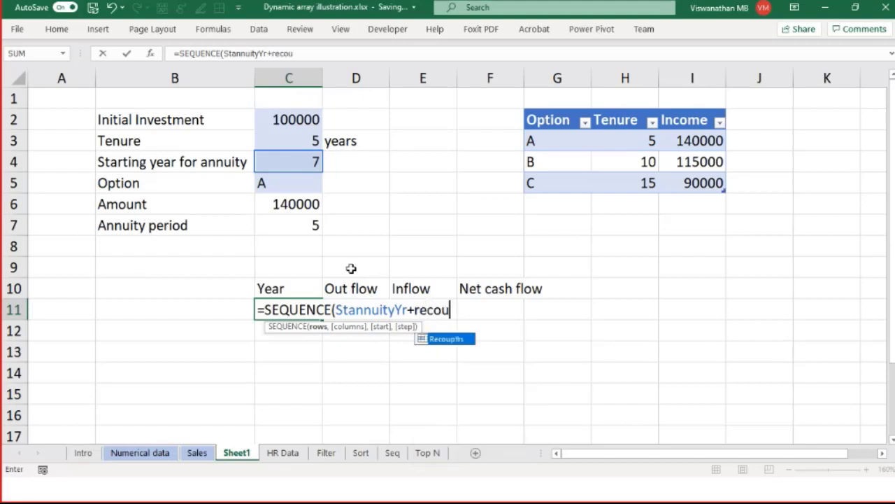
pyautogui.press('Tab')
pyautogui.write(')')
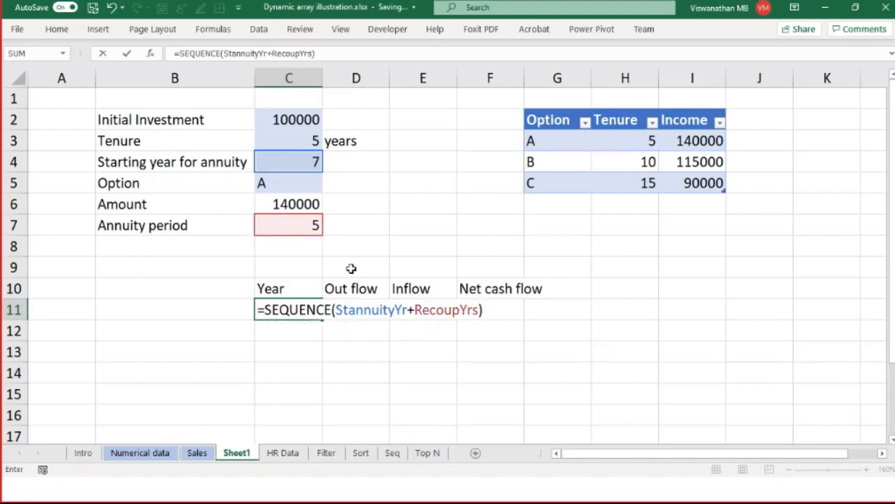
pyautogui.press('Return')
pyautogui.scroll(-1, 479, 257)
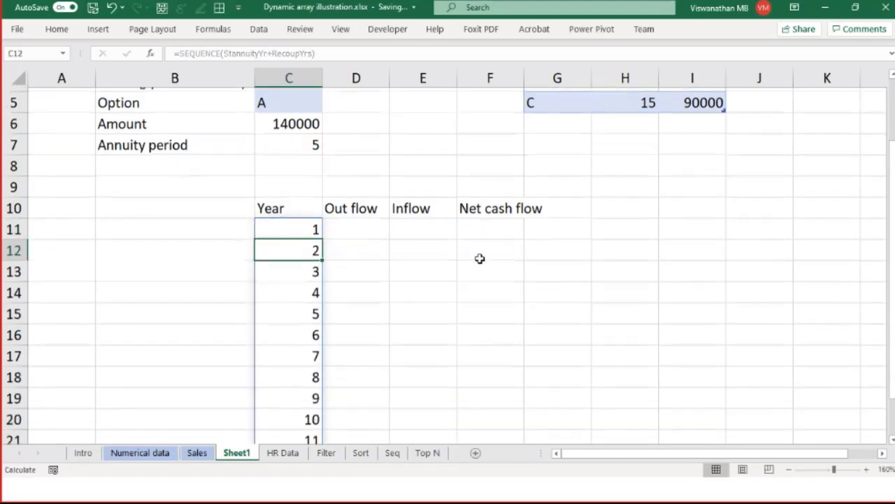
# Define the name Inv for the Initial Investment cell C2.
pyautogui.click(385, 240)
pyautogui.scroll(1, 386, 240)
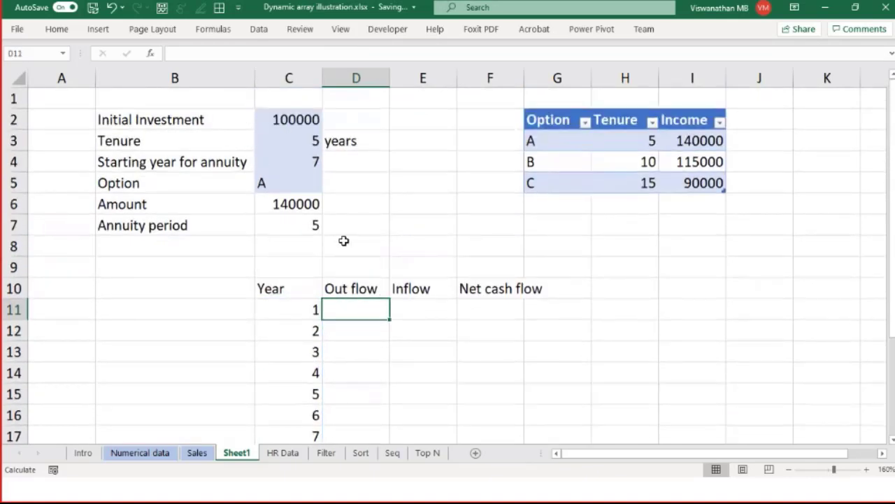
pyautogui.click(301, 141)
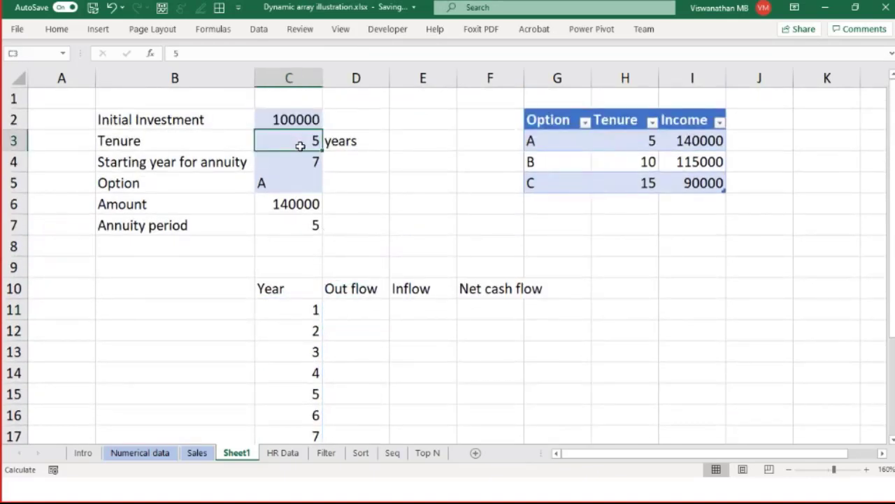
pyautogui.click(297, 119)
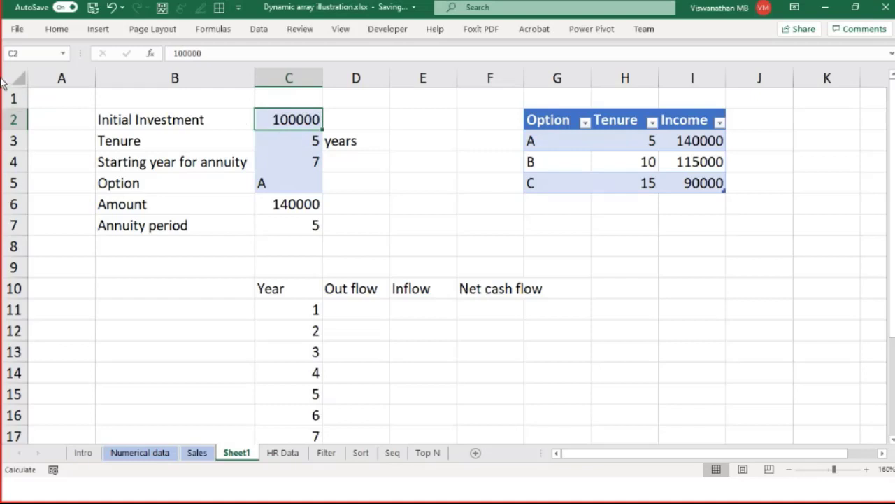
pyautogui.click(21, 54)
pyautogui.write('inv')
pyautogui.press('Return')
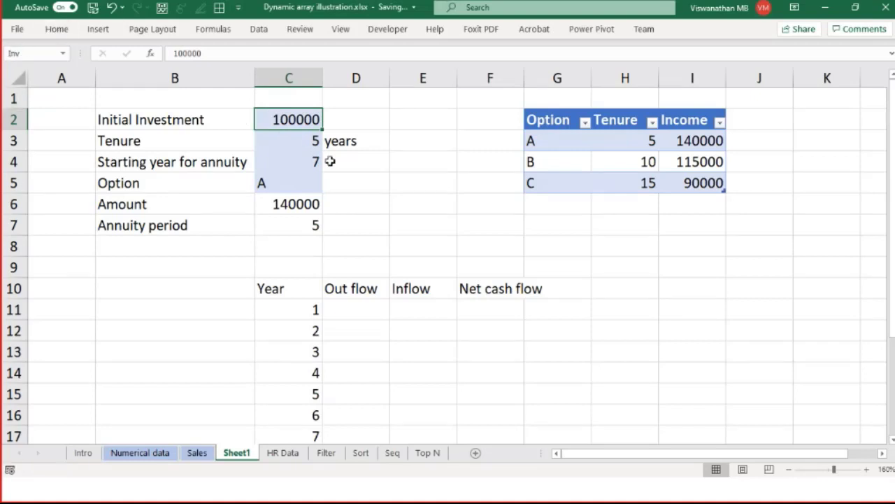
# Define the name InvYrs for the Tenure cell C3.
pyautogui.click(309, 138)
pyautogui.click(34, 52)
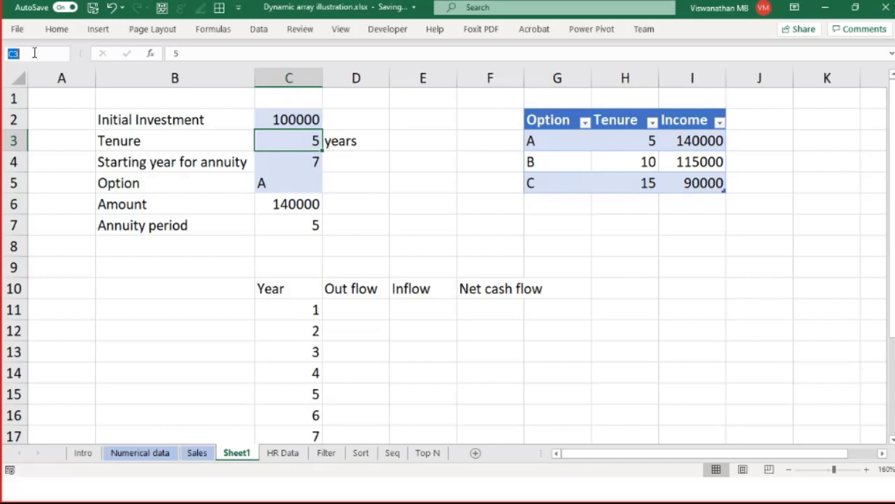
pyautogui.write('tnvprd')
pyautogui.press('Return')
# Define the name YrList for cell C11, the first cell of the Year list.
pyautogui.click(376, 306)
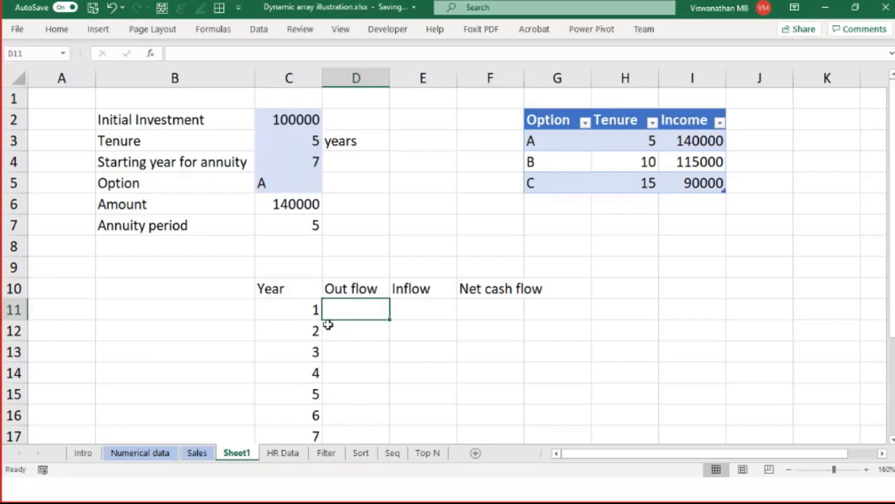
pyautogui.press('Left')
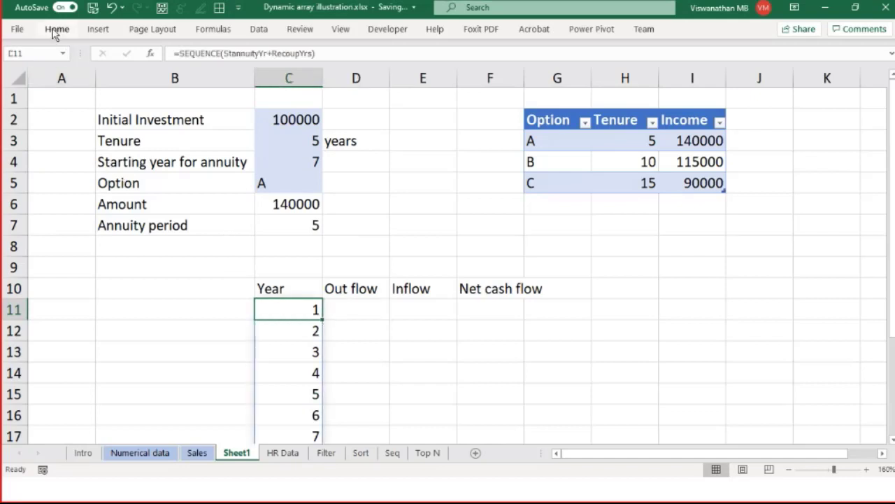
pyautogui.click(49, 56)
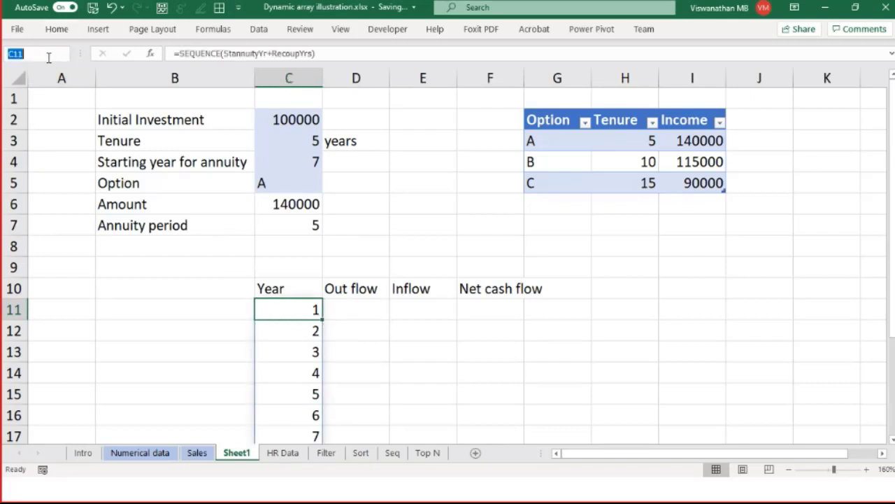
pyautogui.write('YrList')
pyautogui.press('Return')
pyautogui.press('Right')
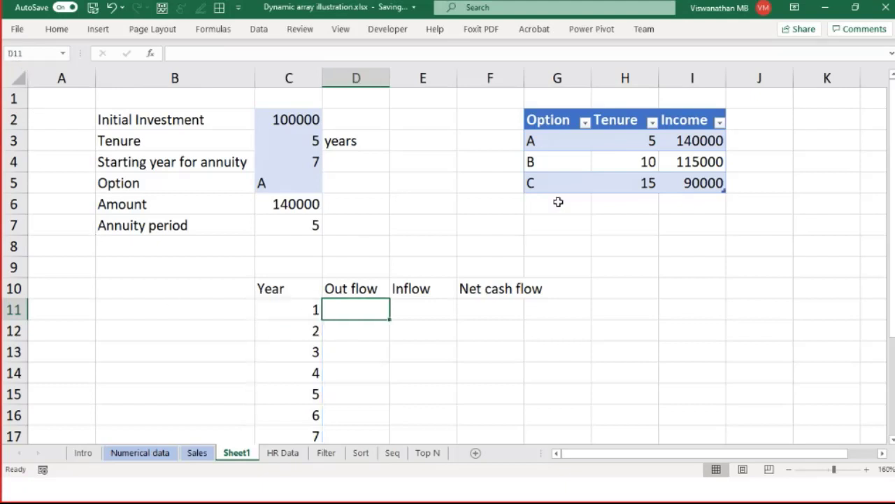
# Fill the Out flow column from D11 with the spilling formula =IF(YrList#<=InvYrs,Inv,0).
pyautogui.write('=If(Yr')
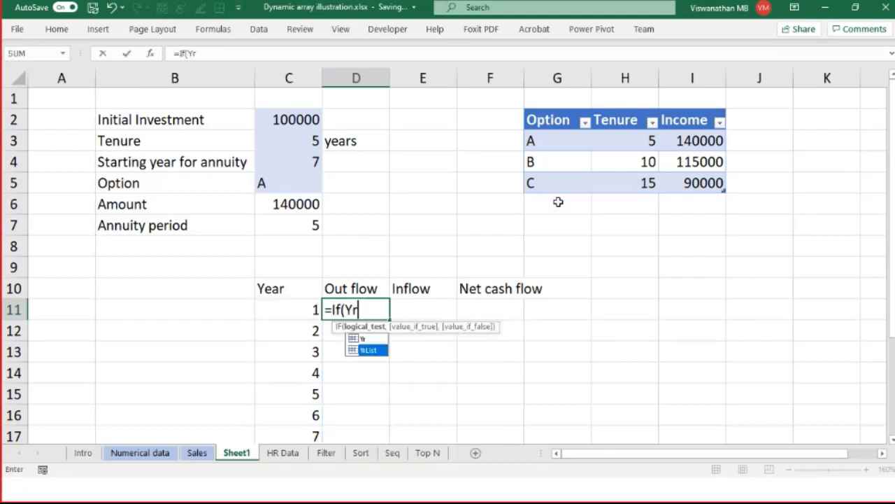
pyautogui.press('Tab')
pyautogui.write('#<Inv')
pyautogui.press('BackSpace')
pyautogui.press('BackSpace')
pyautogui.press('BackSpace')
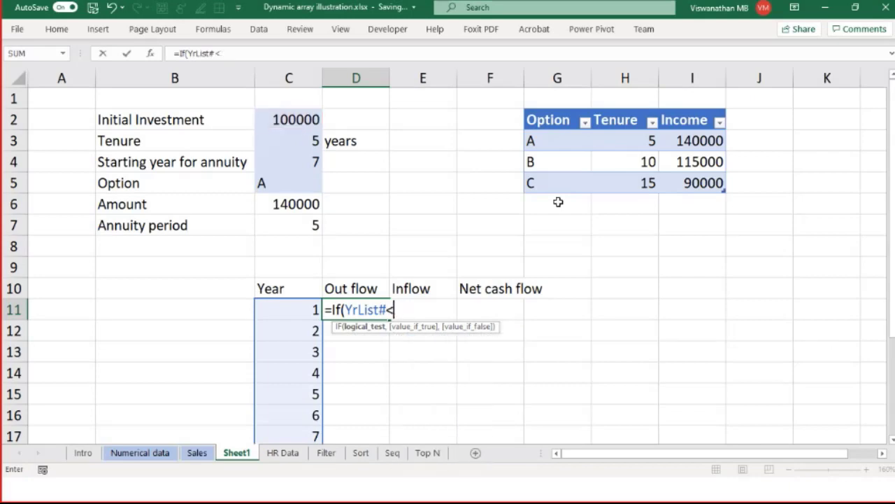
pyautogui.write('=Inv')
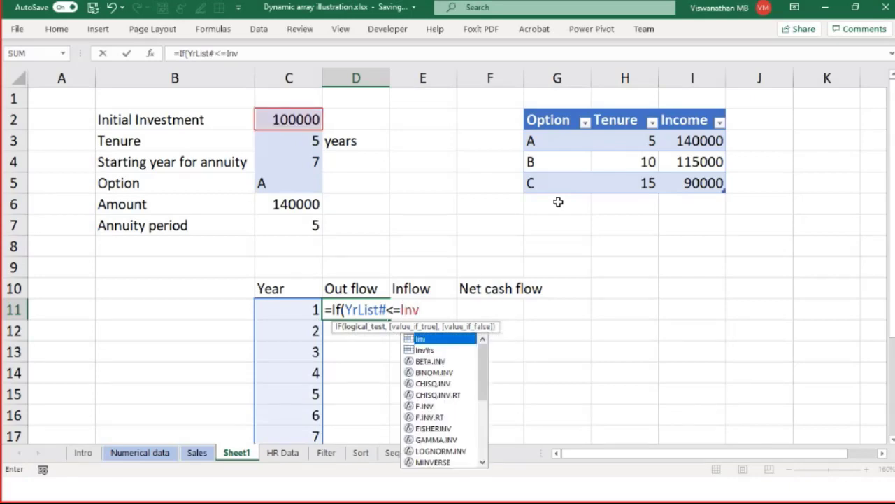
pyautogui.press('Down')
pyautogui.press('Tab')
pyautogui.write(',')
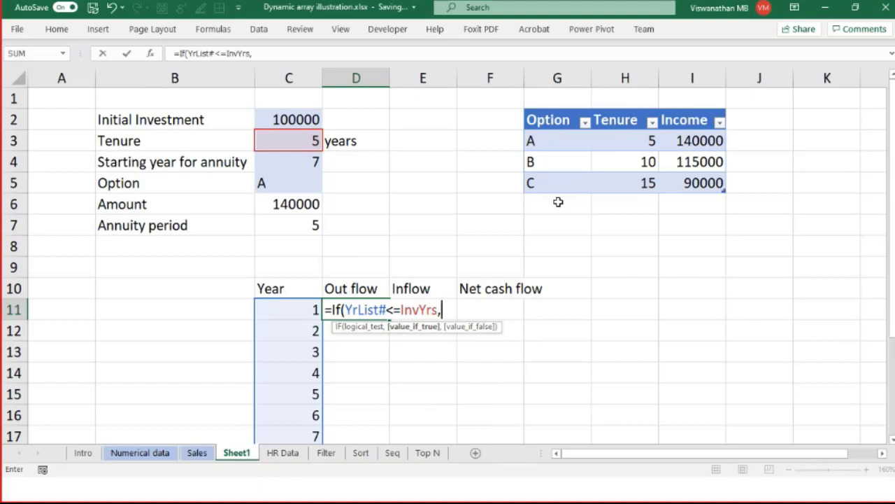
pyautogui.write('Inv')
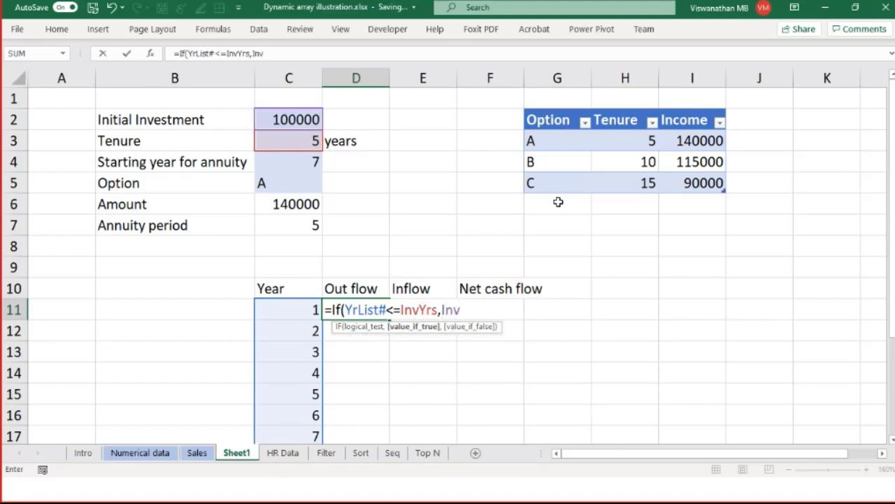
pyautogui.write(',0)')
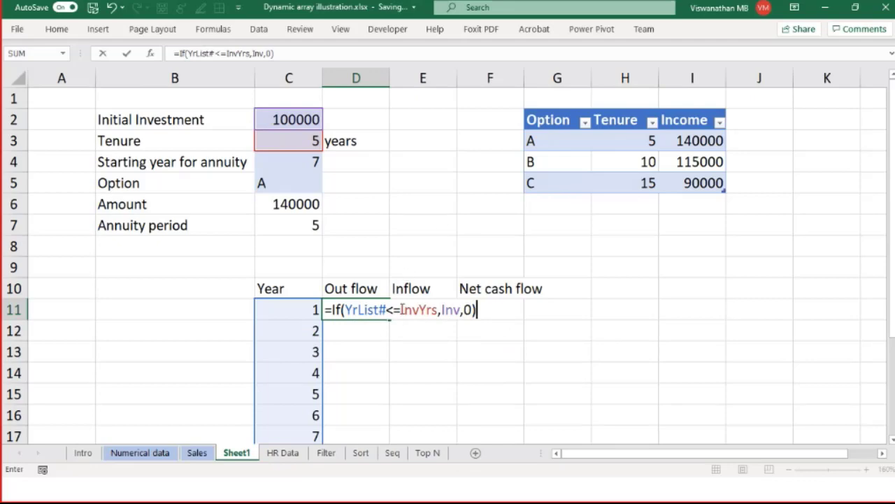
pyautogui.press('Return')
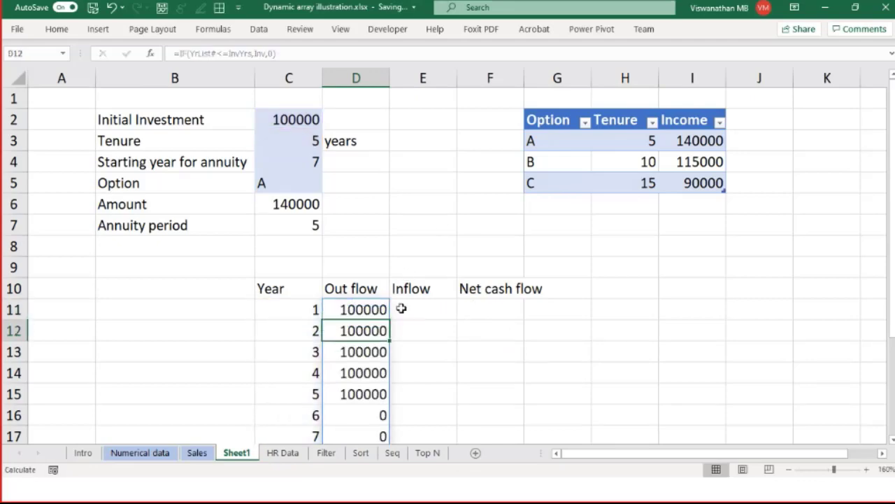
# Check the spilled Out flow values around the end of the investment tenure.
pyautogui.press('Down')
pyautogui.press('Down')
pyautogui.press('Down')
pyautogui.press('Down')
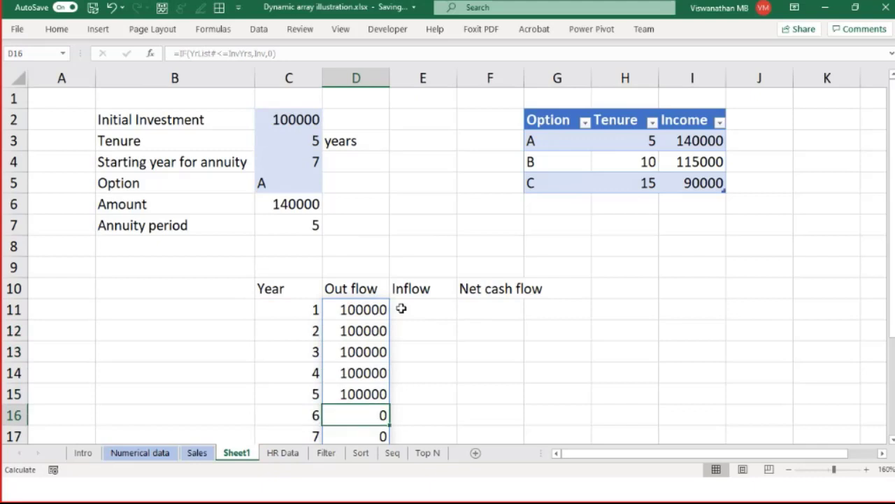
pyautogui.press('Up')
pyautogui.press('Up')
pyautogui.press('Up')
pyautogui.press('Right')
pyautogui.press('Up')
pyautogui.press('Up')
pyautogui.press('Up')
pyautogui.press('Down')
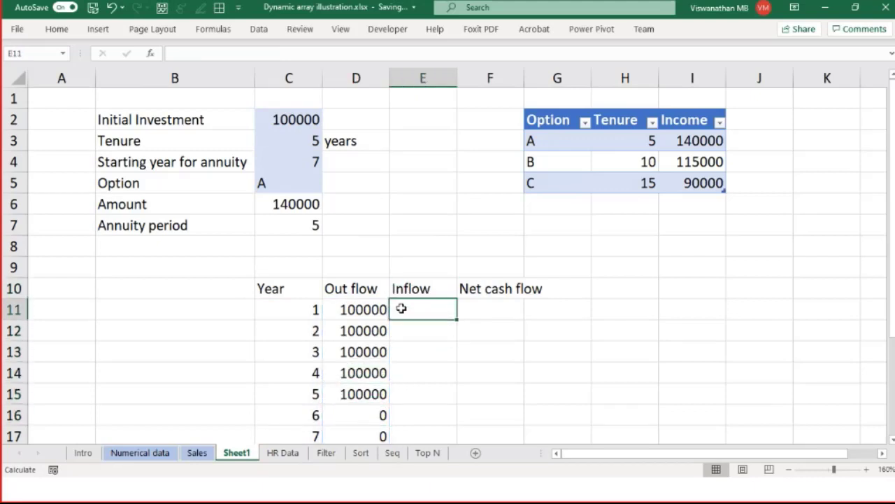
# Examine the annuity starting year, amount and period cells and the full Year list to determine when inflows occur.
pyautogui.click(312, 171)
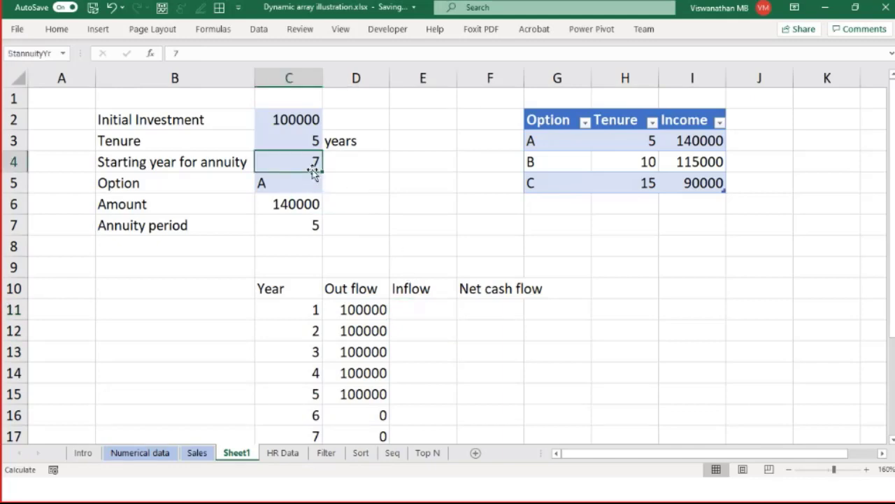
pyautogui.press('Down')
pyautogui.press('Down')
pyautogui.press('Down')
pyautogui.press('Down')
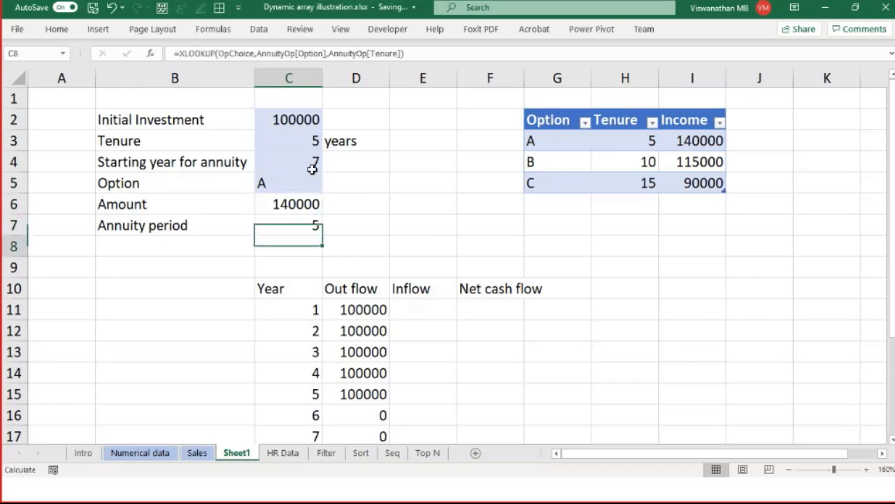
pyautogui.press('Down')
pyautogui.press('Down')
pyautogui.press('Down')
pyautogui.press('Down')
pyautogui.press('Down')
pyautogui.press('Down')
pyautogui.press('Down')
pyautogui.press('Down')
pyautogui.press('Down')
pyautogui.press('Down')
pyautogui.press('Down')
pyautogui.press('Down')
pyautogui.press('Down')
pyautogui.press('Down')
pyautogui.press('Down')
pyautogui.press('Up')
pyautogui.press('Up')
pyautogui.press('Up')
pyautogui.press('Up')
pyautogui.press('Up')
pyautogui.press('Up')
pyautogui.press('Up')
pyautogui.press('Up')
pyautogui.press('Up')
pyautogui.press('Right')
pyautogui.press('Right')
pyautogui.press('Up')
pyautogui.press('Up')
pyautogui.press('Up')
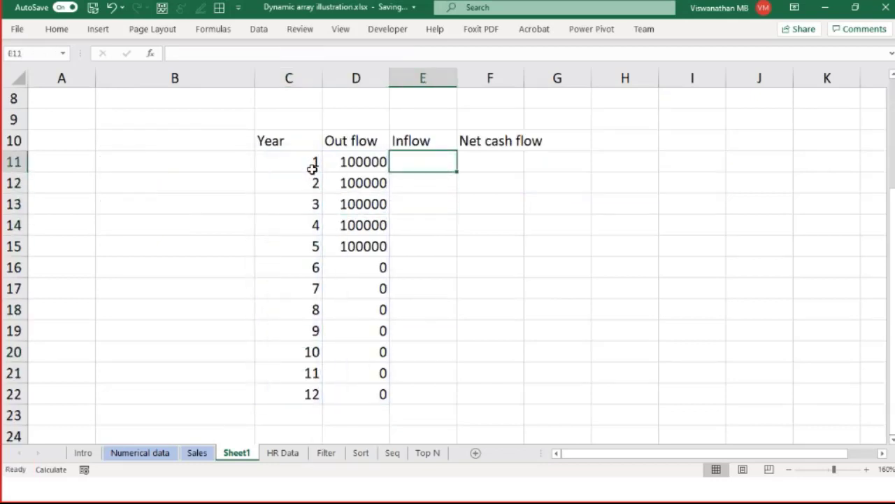
# Fill the Inflow column from E11 with the spilling formula =IF(YrList#>StannuityYr,C6,0).
pyautogui.write('=IF(')
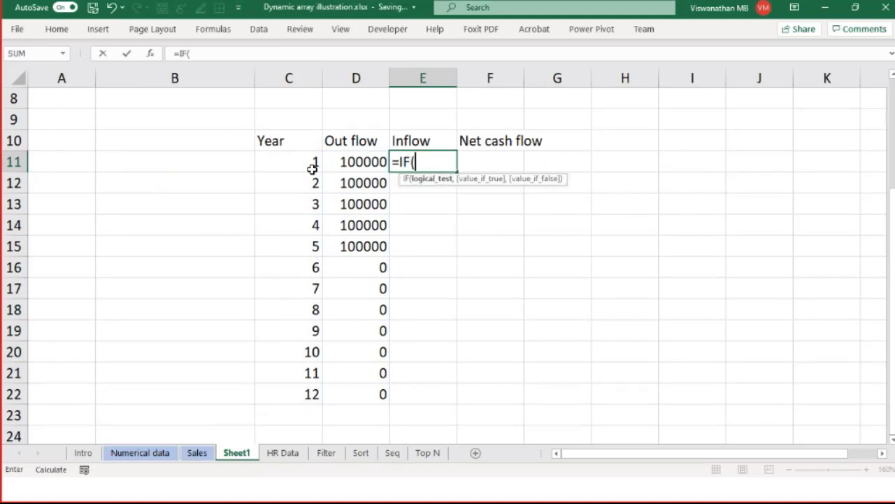
pyautogui.write('YrList')
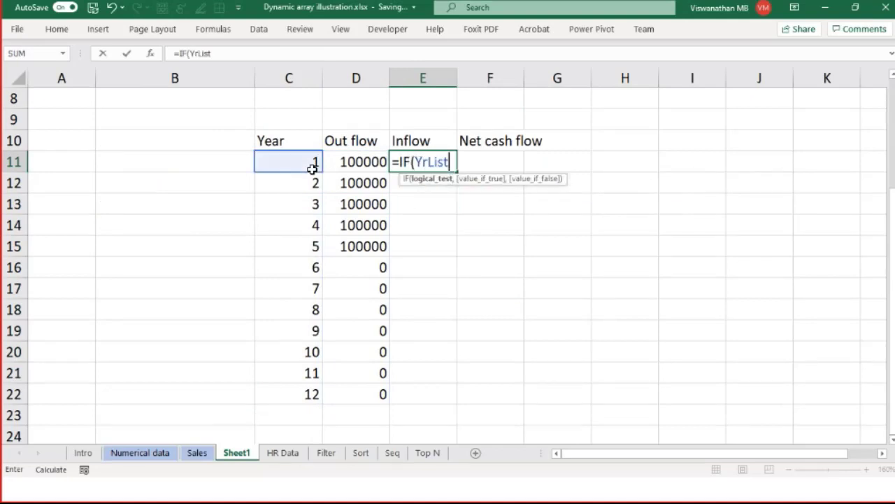
pyautogui.write('#>')
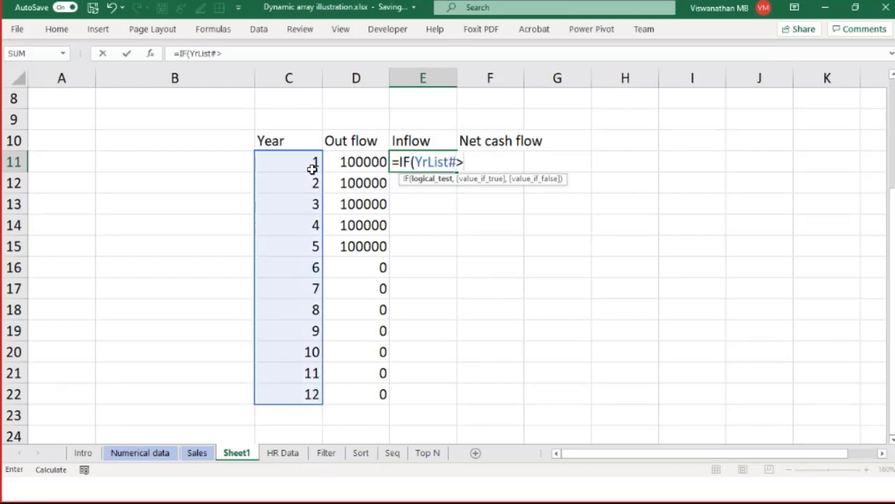
pyautogui.write('an')
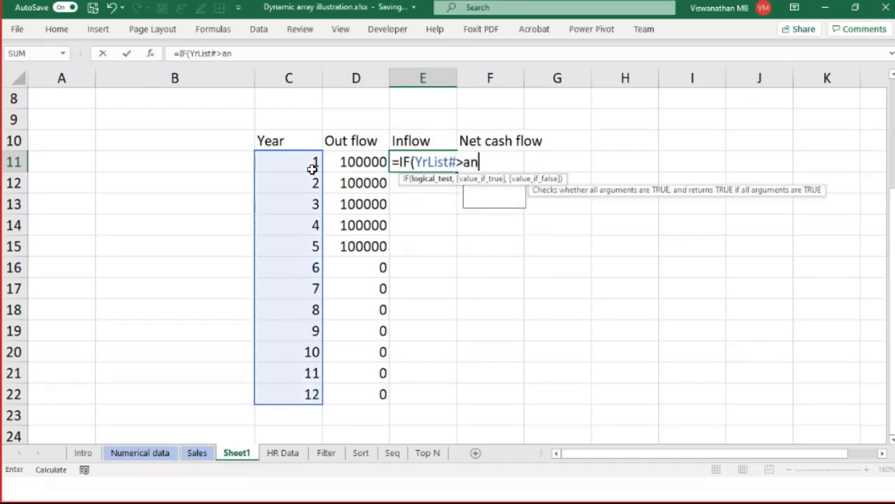
pyautogui.press('BackSpace')
pyautogui.press('BackSpace')
pyautogui.write('st')
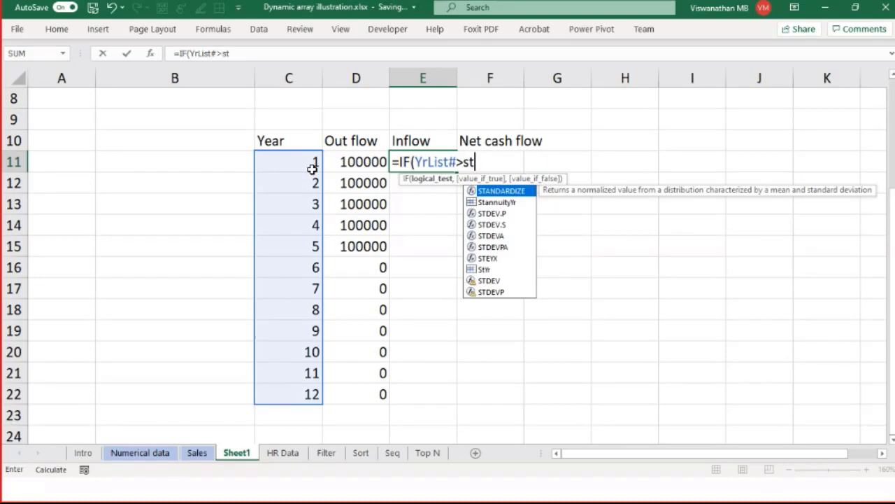
pyautogui.press('Down')
pyautogui.press('Tab')
pyautogui.write(',')
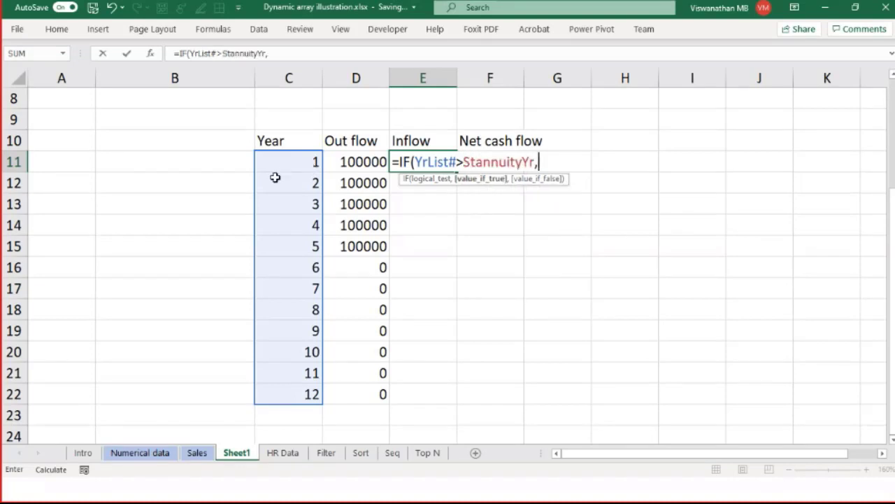
pyautogui.scroll(2, 259, 194)
pyautogui.click(279, 180)
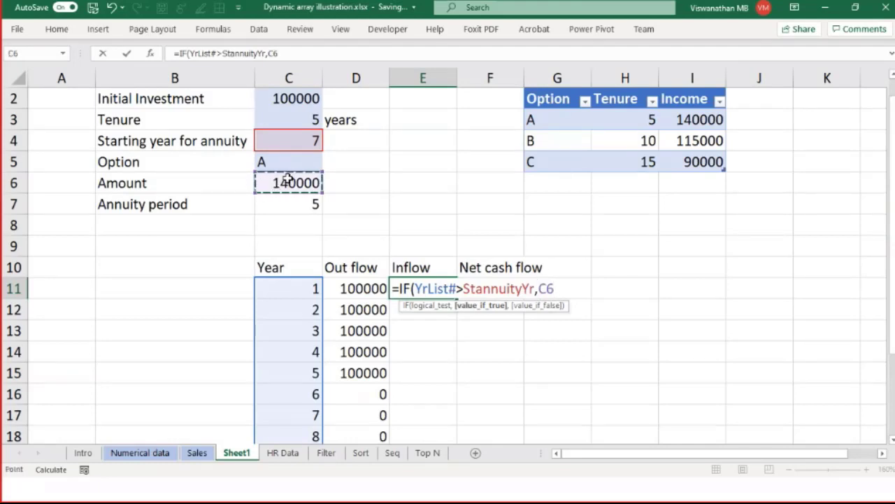
pyautogui.write(',0)')
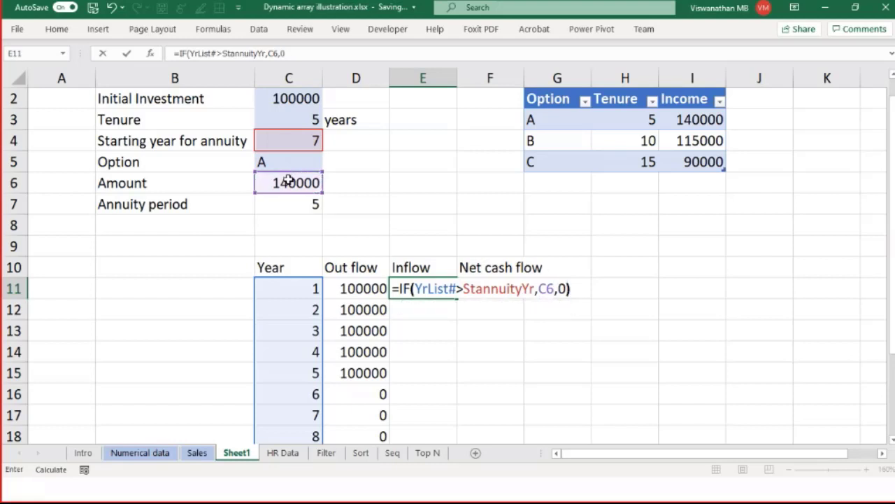
pyautogui.press('Return')
pyautogui.press('Up')
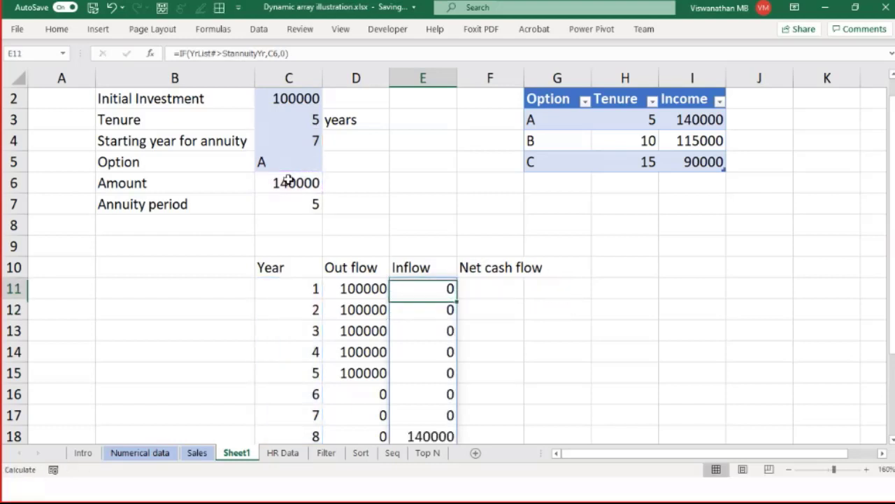
pyautogui.press('Right')
pyautogui.write('=')
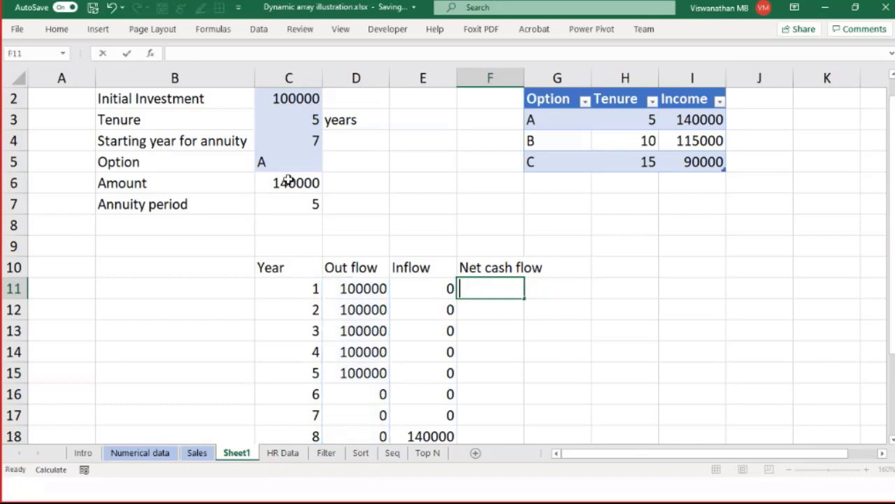
pyautogui.press('Left')
pyautogui.press('Escape')
# Define the name Inflow for cell E11, the first cell of the Inflow column.
pyautogui.press('Left')
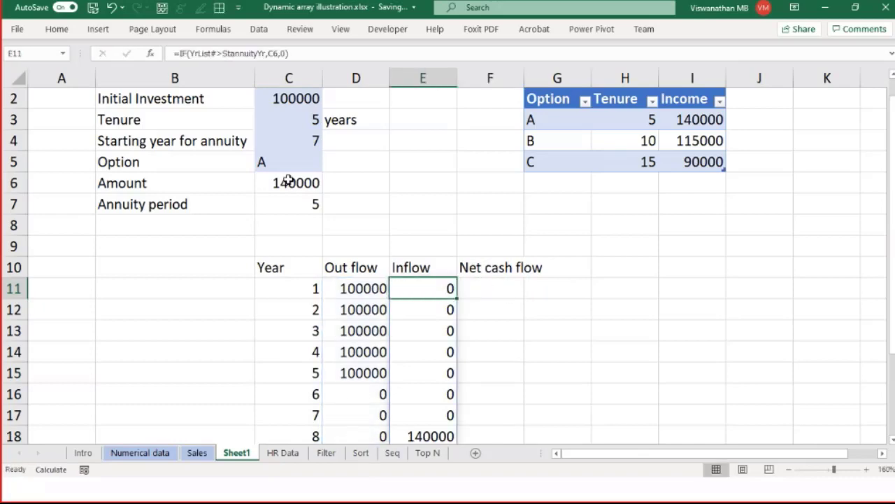
pyautogui.click(31, 53)
pyautogui.write('Inflow')
pyautogui.press('Return')
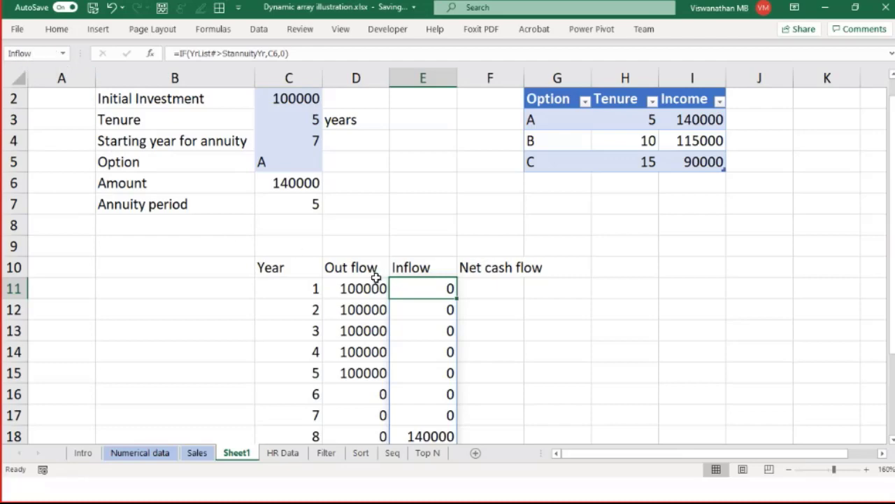
# Fill the Net cash flow column from F11 with the spilling formula =Inflow#-Outflow#.
pyautogui.press('Right')
pyautogui.write('=')
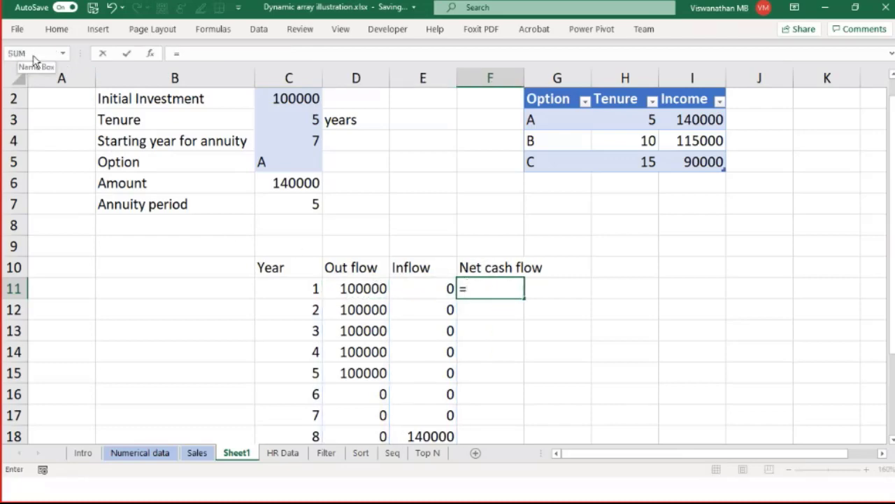
pyautogui.write('Inflow')
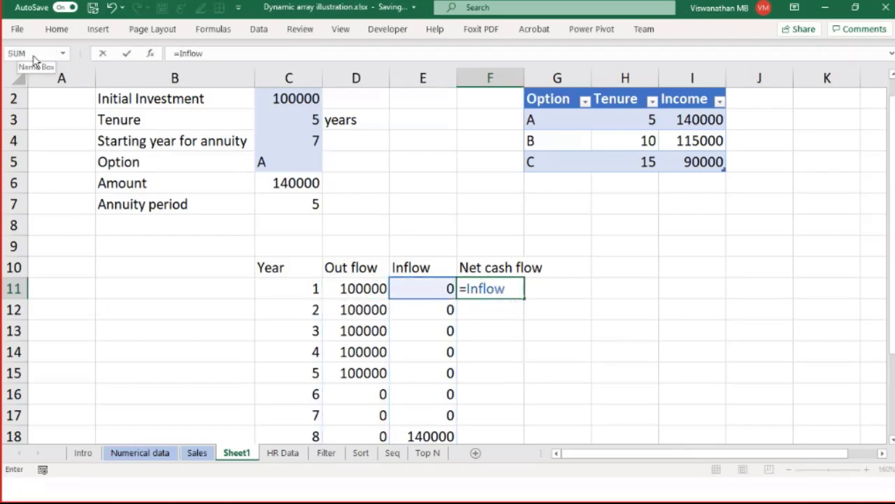
pyautogui.write('#-')
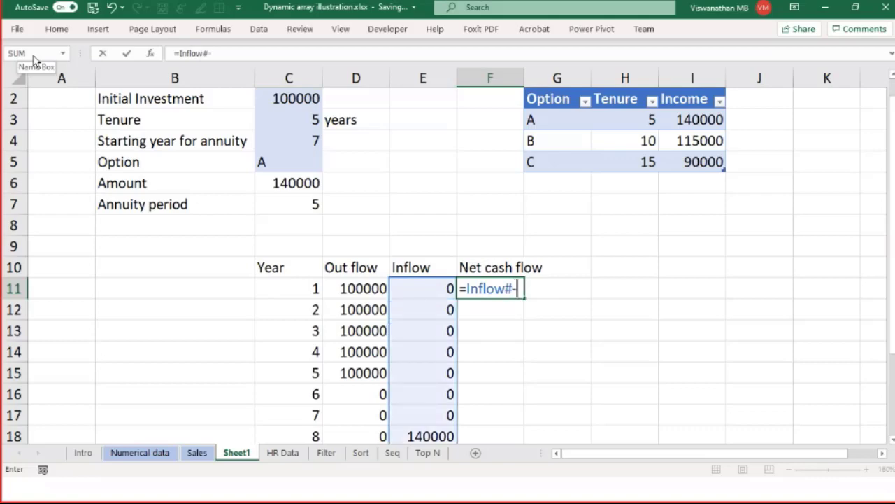
pyautogui.write('Outflow#')
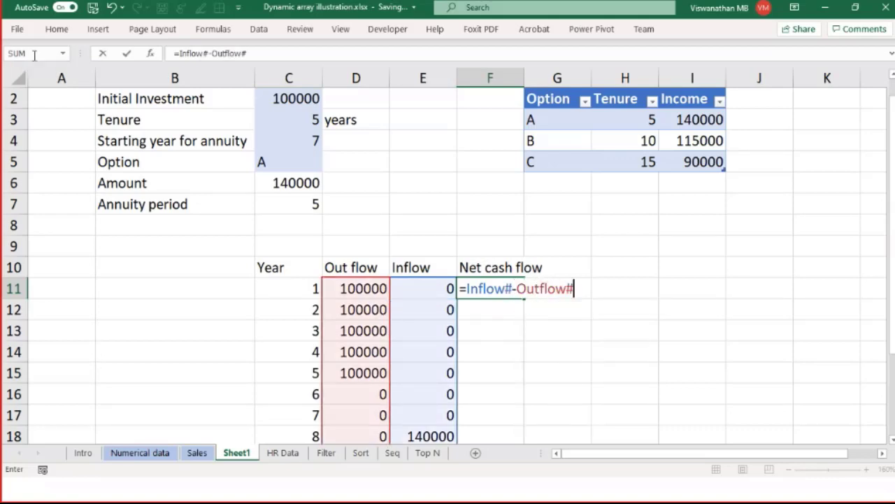
pyautogui.press('Return')
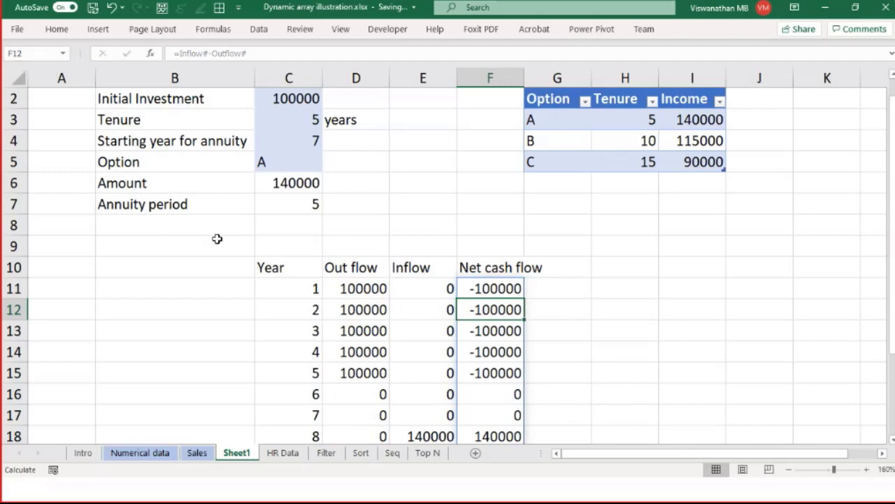
pyautogui.scroll(-2, 620, 342)
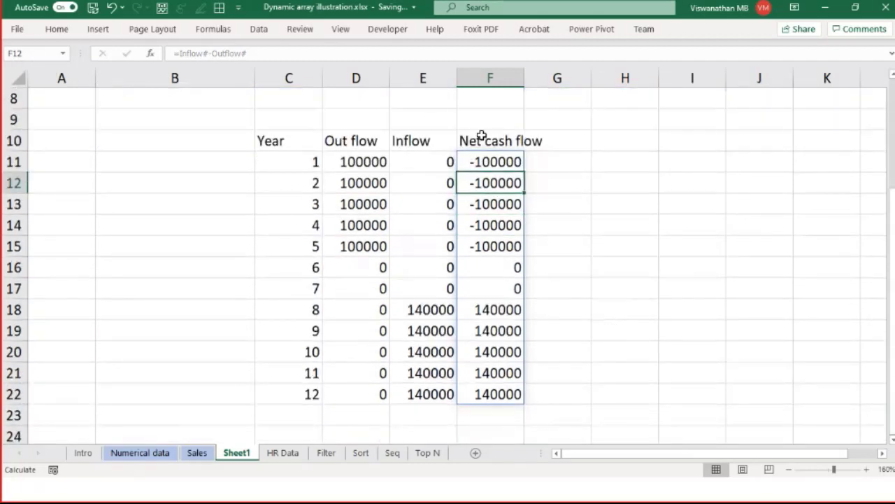
# Set the annuity option in C5 to B and review the Net cash flow column down to its last year.
pyautogui.scroll(1, 481, 181)
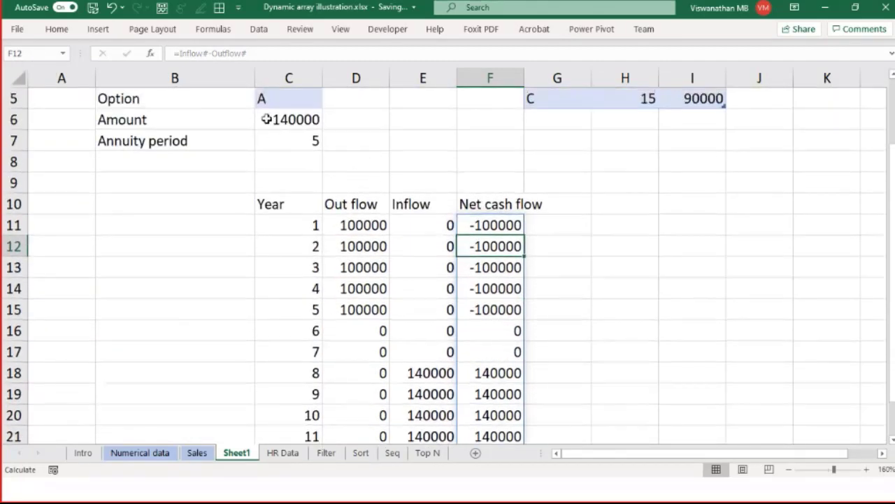
pyautogui.click(288, 99)
pyautogui.write('B')
pyautogui.press('Return')
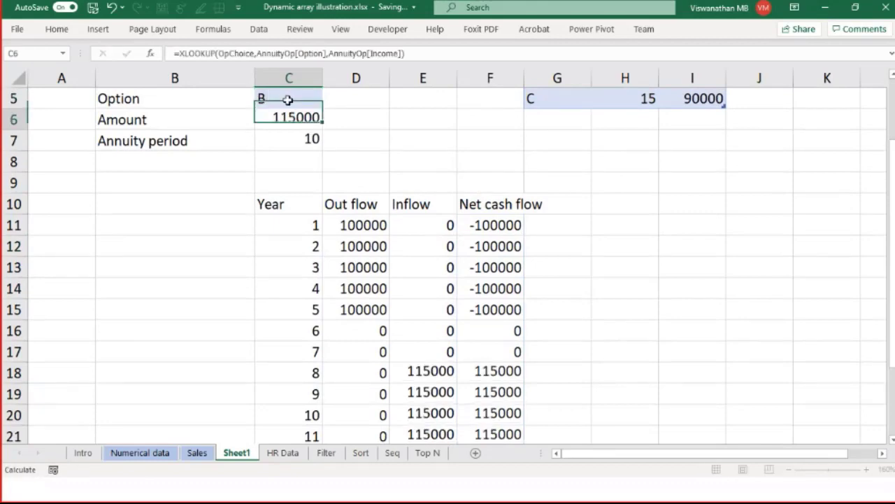
pyautogui.moveTo(482, 207); pyautogui.dragTo(499, 391)
pyautogui.scroll(-3, 494, 380)
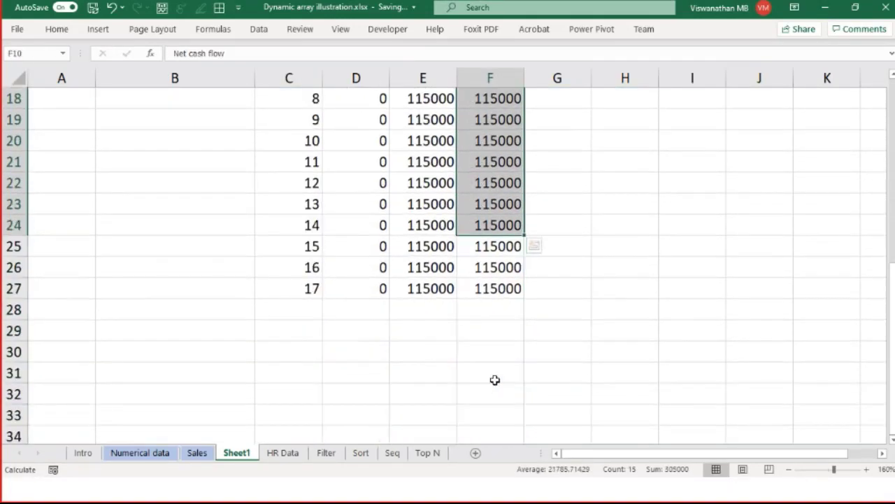
pyautogui.scroll(6, 488, 326)
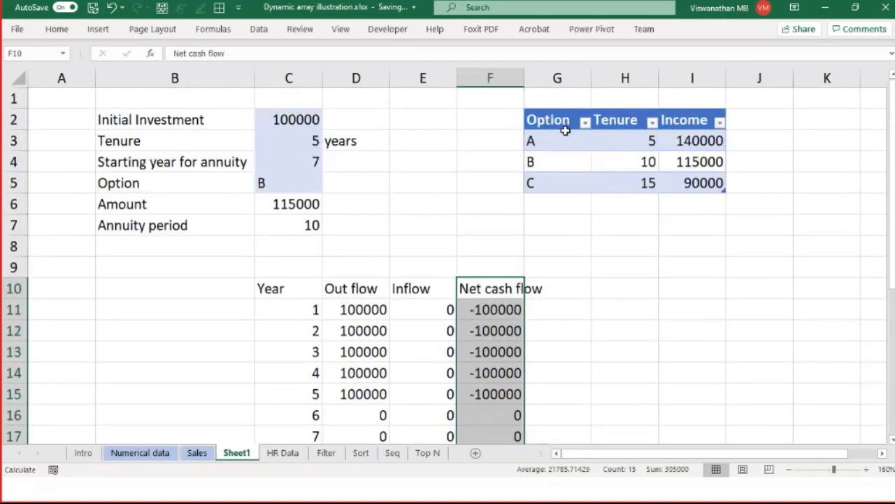
# Insert a new column G in front of the Option, Tenure and Income table.
pyautogui.moveTo(549, 120); pyautogui.dragTo(689, 179)
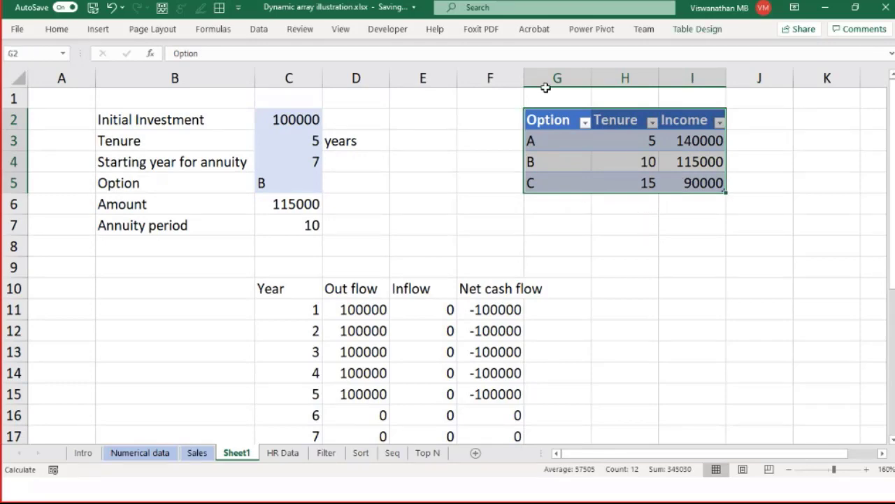
pyautogui.click(556, 78)
pyautogui.rightClick(561, 79)
pyautogui.click(662, 208)
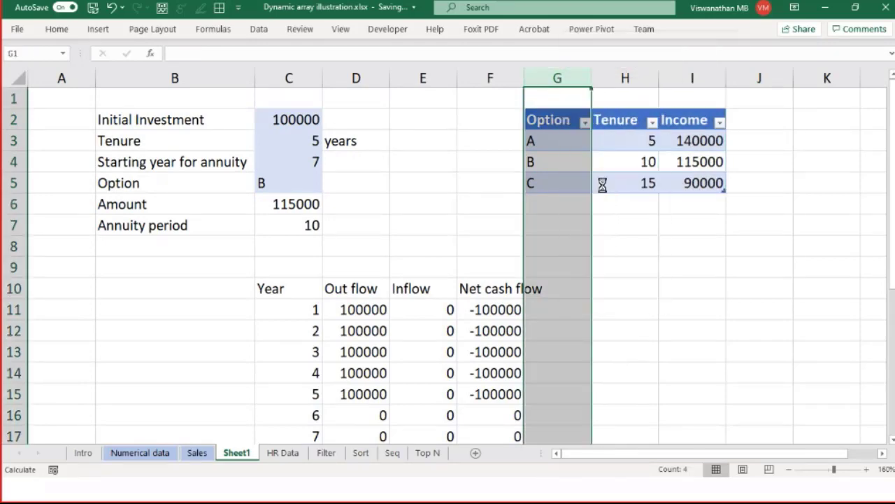
pyautogui.click(599, 218)
# Convert the Option, Tenure and Income table to a normal range.
pyautogui.click(636, 171)
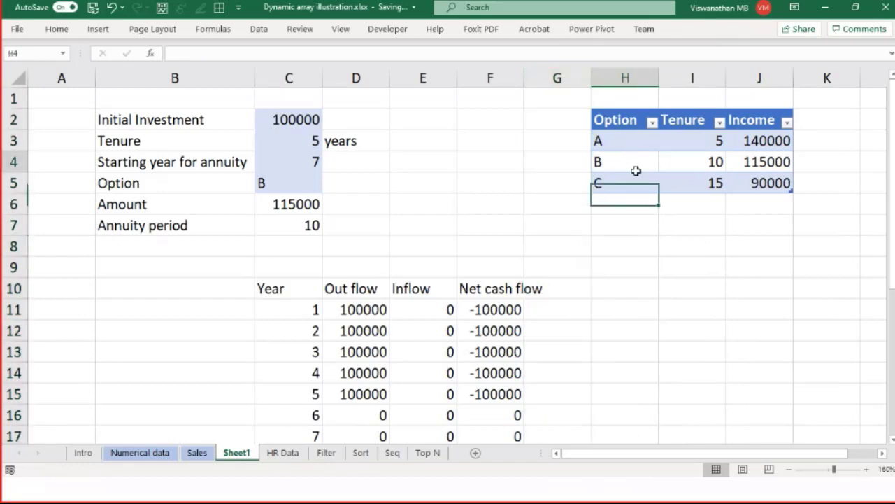
pyautogui.rightClick(636, 171)
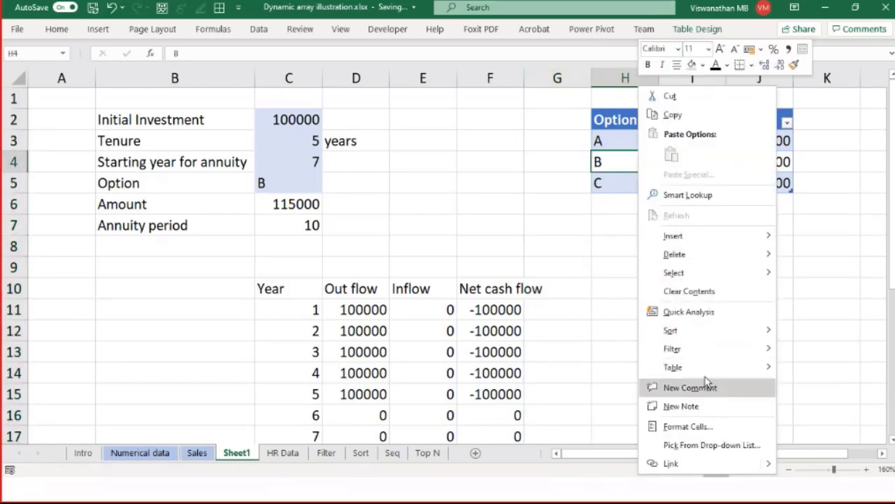
pyautogui.moveTo(706, 369)
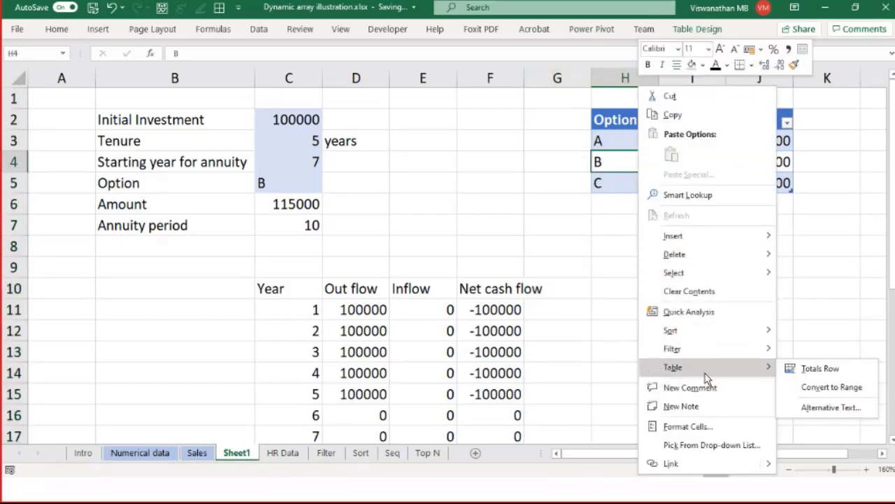
pyautogui.click(834, 386)
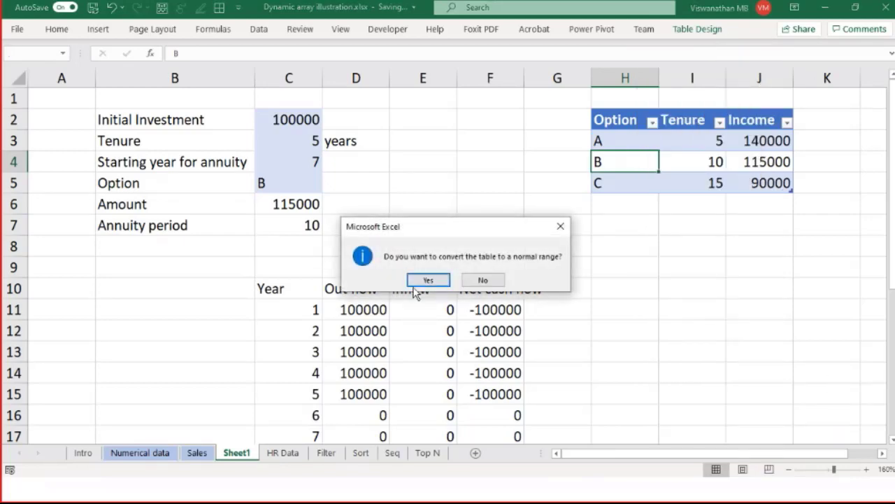
pyautogui.click(425, 280)
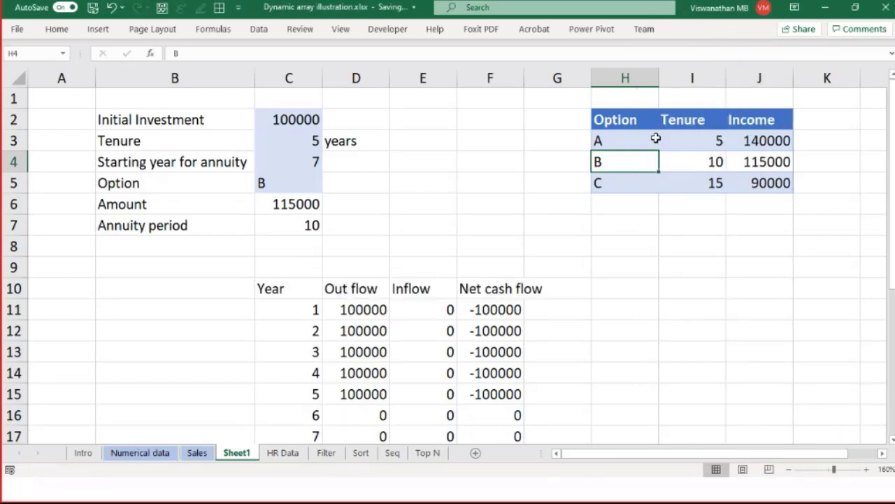
# Add option D with a tenure of 20 and an income of 70000 in row 6 below the options list.
pyautogui.click(703, 160)
pyautogui.click(689, 188)
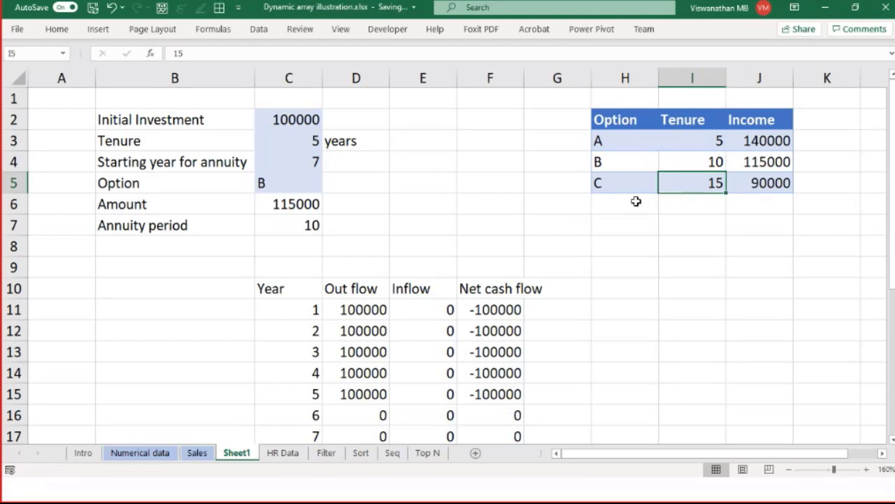
pyautogui.click(636, 201)
pyautogui.write('D')
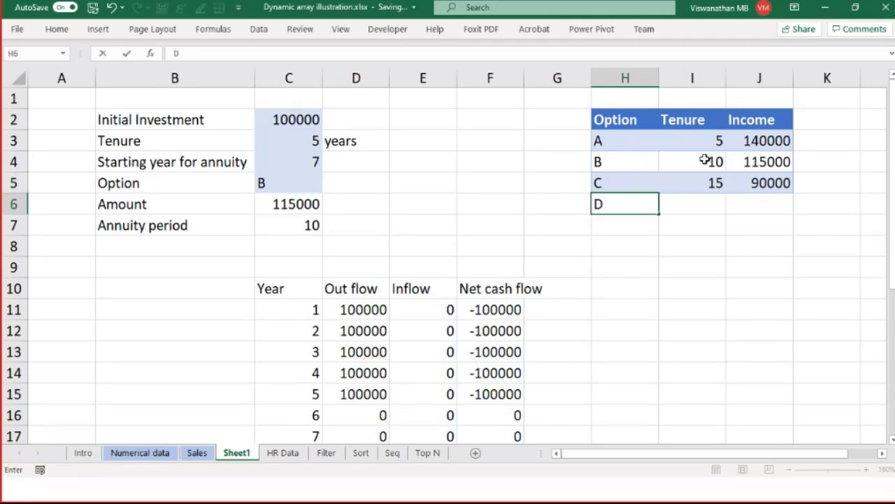
pyautogui.press('Tab')
pyautogui.write('20')
pyautogui.press('Tab')
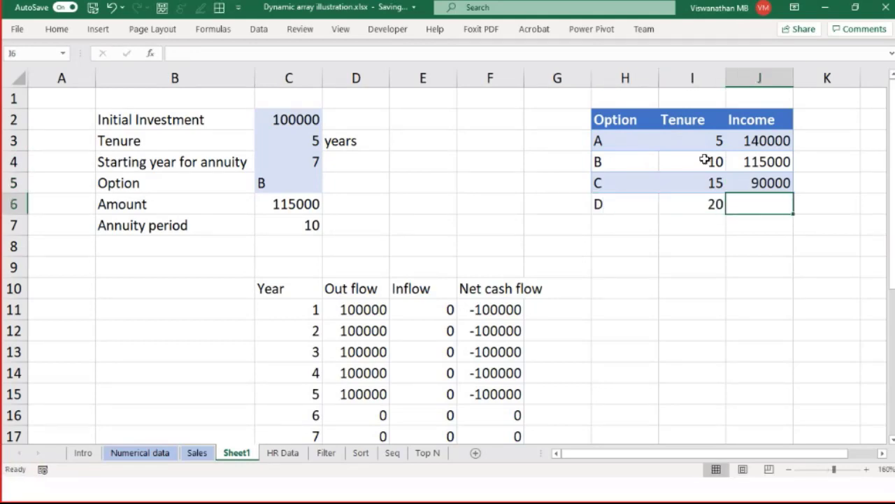
pyautogui.write('70000')
pyautogui.press('Return')
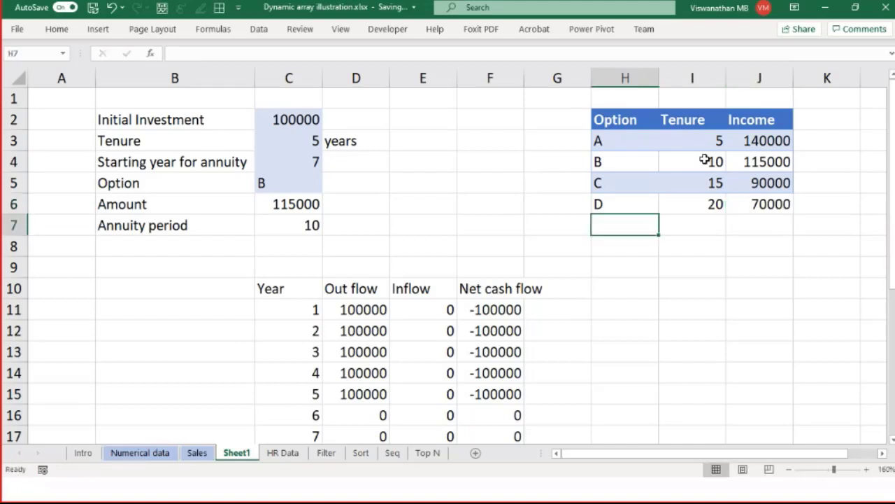
# Set the annuity option in C5 to D.
pyautogui.click(302, 186)
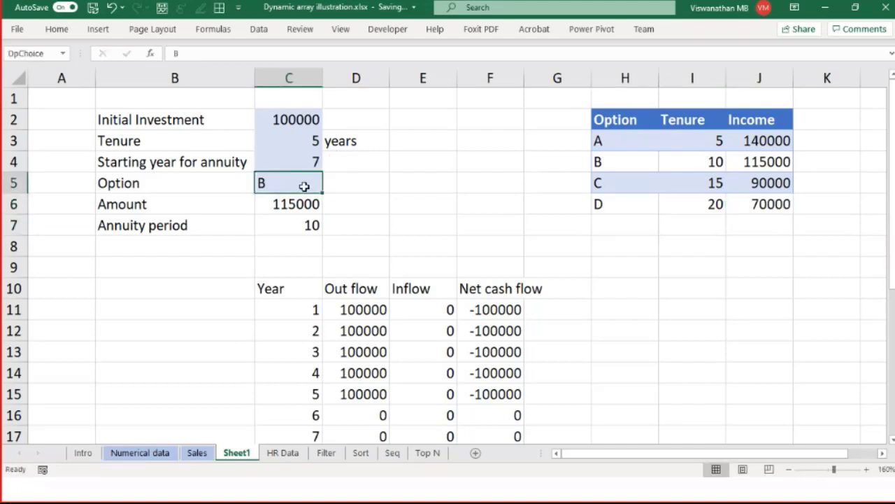
pyautogui.write('D')
pyautogui.press('Return')
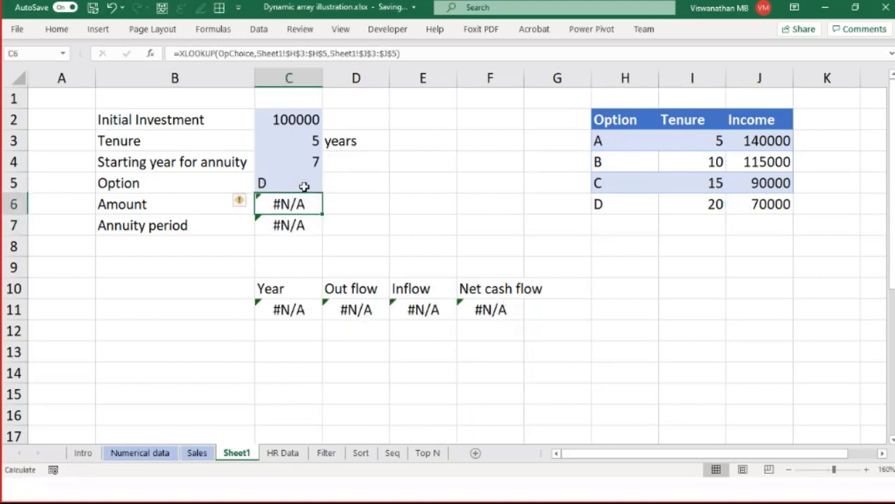
# Inspect the Amount lookup formula in C6, then undo the option D entries and the conversion of the options table to a range.
pyautogui.press('F2')
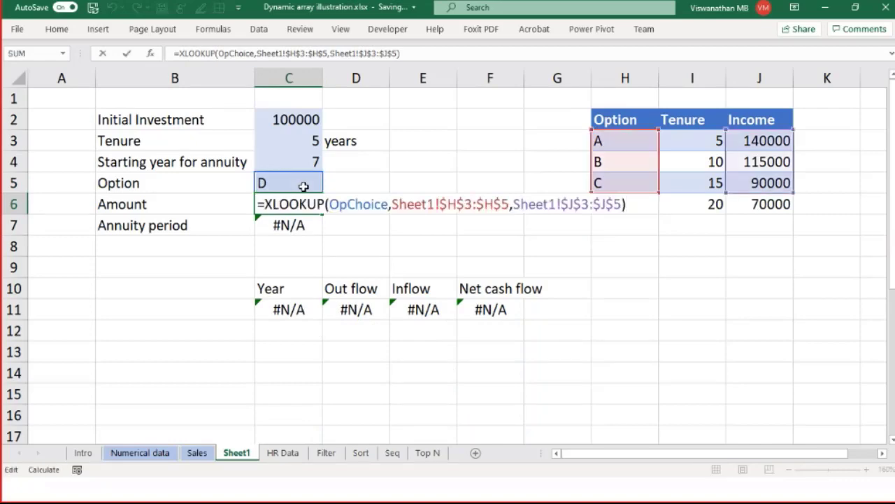
pyautogui.press('Escape')
pyautogui.hotkey('ctrl', 'z')
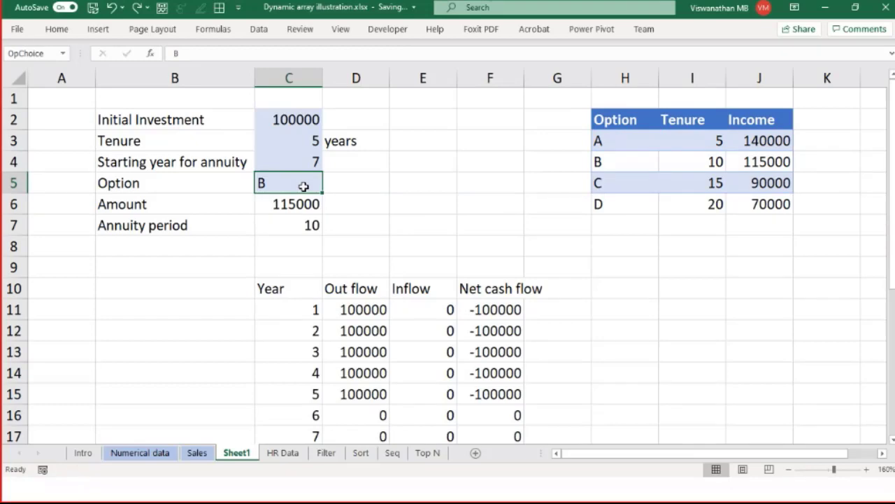
pyautogui.hotkey('ctrl', 'z')
# Add option D with a tenure of 20 and an income of 70000 as a new row directly below the options table.
pyautogui.press('Up')
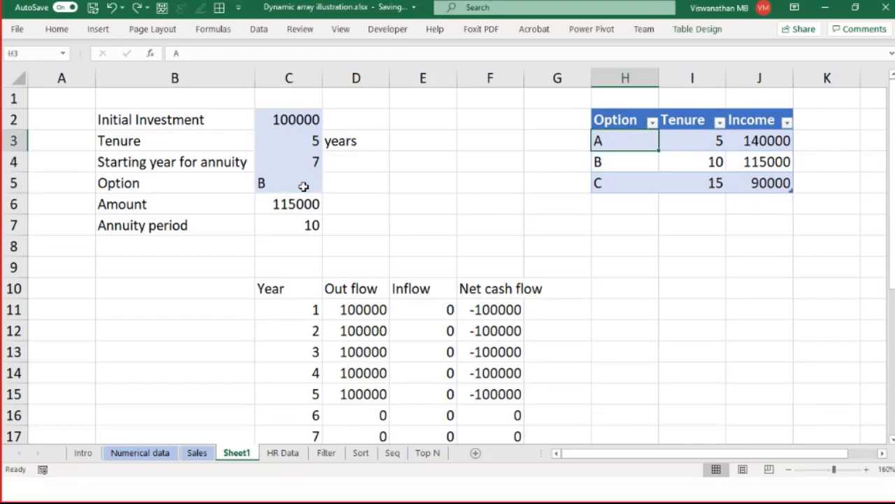
pyautogui.press('Right')
pyautogui.press('Down')
pyautogui.press('Down')
pyautogui.press('Down')
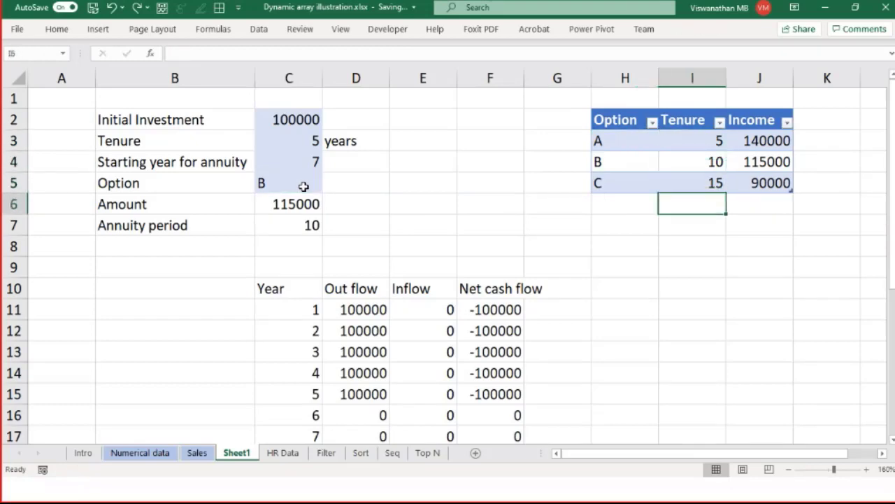
pyautogui.press('Left')
pyautogui.write('D')
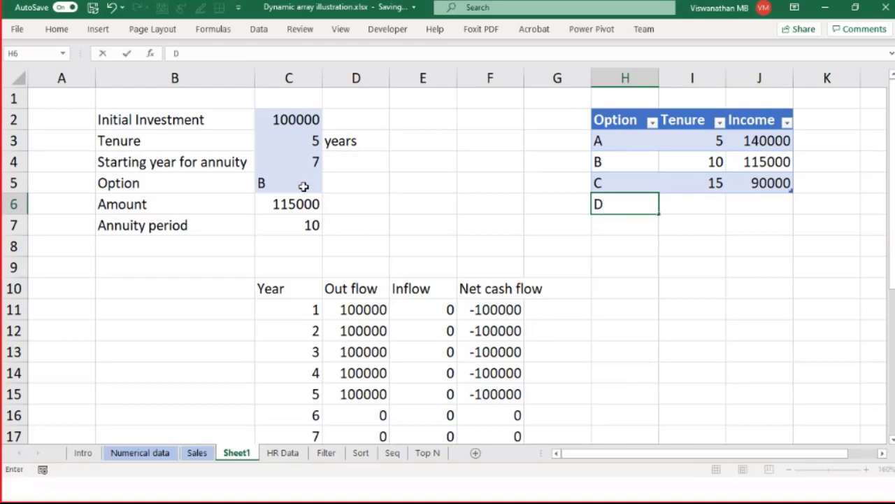
pyautogui.press('Return')
pyautogui.press('Up')
pyautogui.press('Right')
pyautogui.write('20')
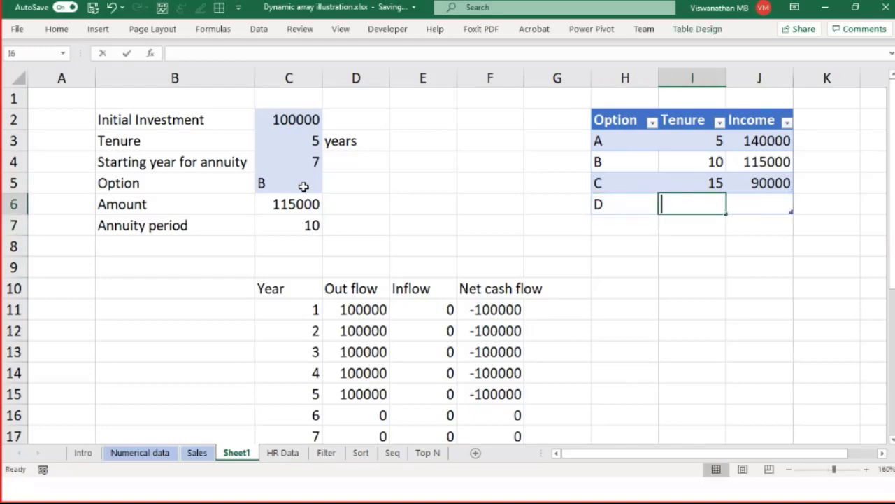
pyautogui.press('Tab')
pyautogui.write('711')
pyautogui.press('BackSpace')
pyautogui.press('BackSpace')
pyautogui.write('0000')
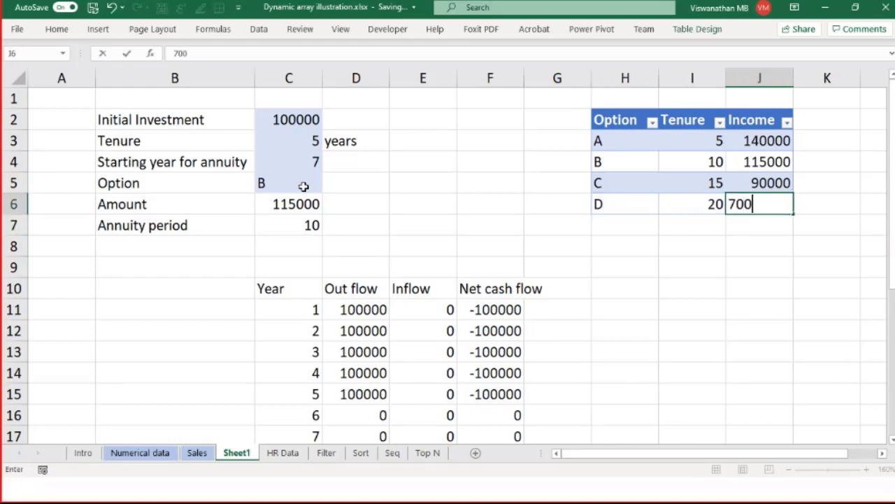
pyautogui.press('Return')
# Set the annuity option in C5 to D and review the yearly cash flow rows.
pyautogui.press('Up')
pyautogui.press('Left')
pyautogui.press('Left')
pyautogui.press('Left')
pyautogui.press('Left')
pyautogui.press('Up')
pyautogui.press('Up')
pyautogui.press('Left')
pyautogui.press('Left')
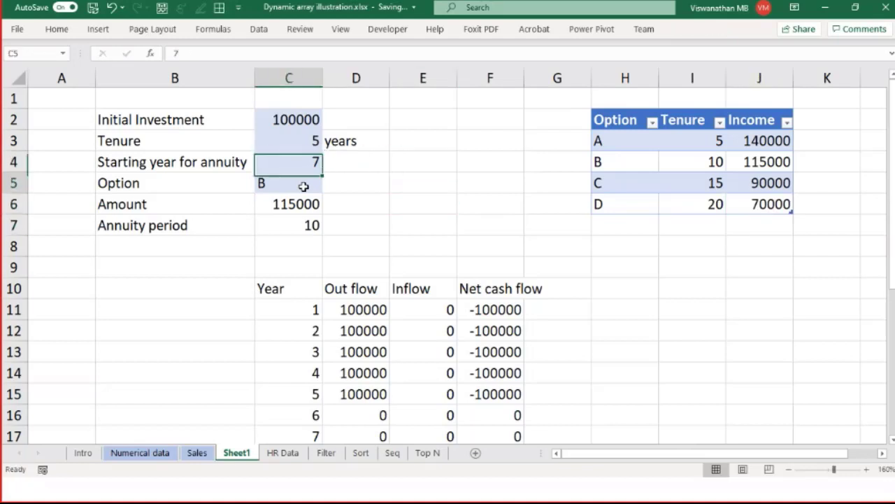
pyautogui.press('Down')
pyautogui.write('D')
pyautogui.press('Return')
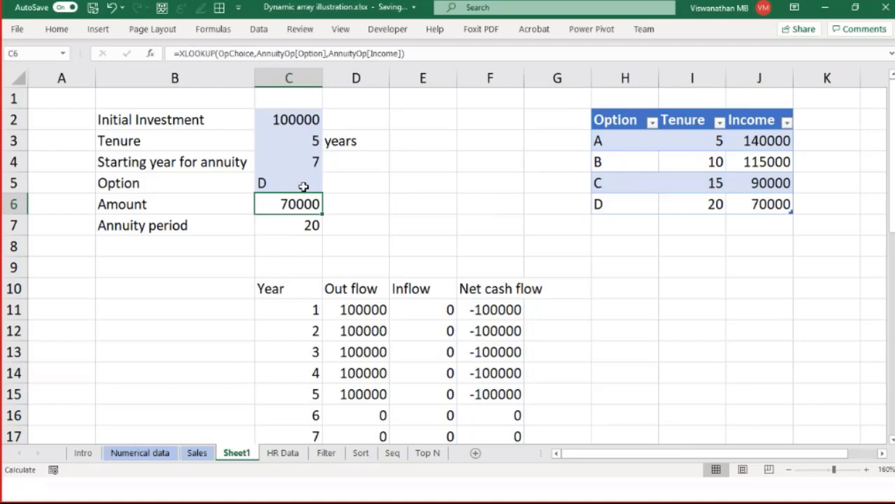
pyautogui.scroll(-9, 284, 262)
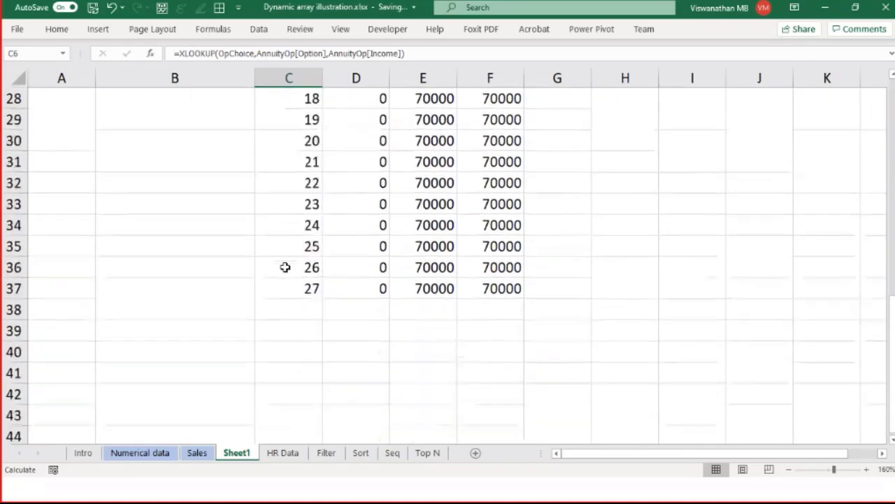
pyautogui.scroll(2, 285, 266)
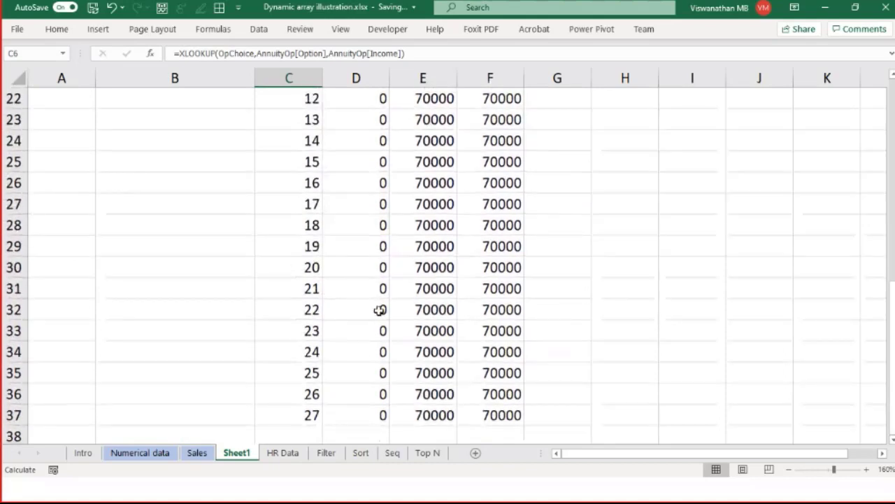
pyautogui.scroll(-1, 378, 310)
pyautogui.scroll(6, 374, 310)
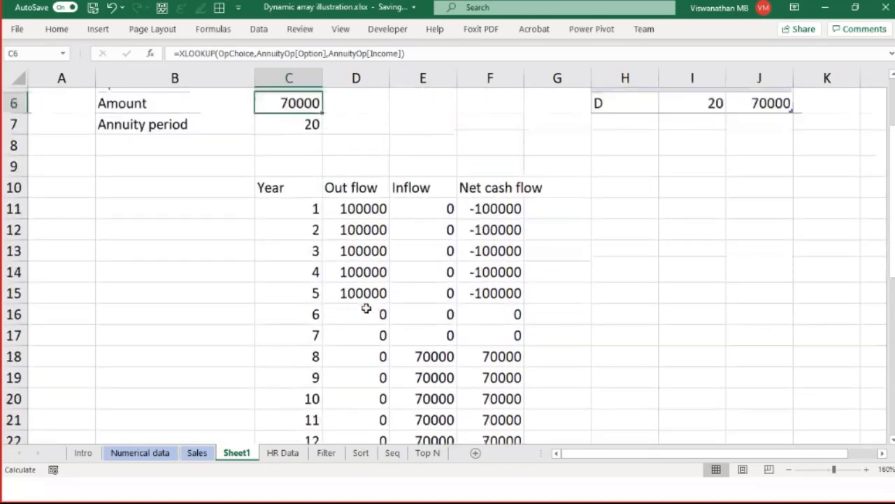
pyautogui.scroll(2, 364, 306)
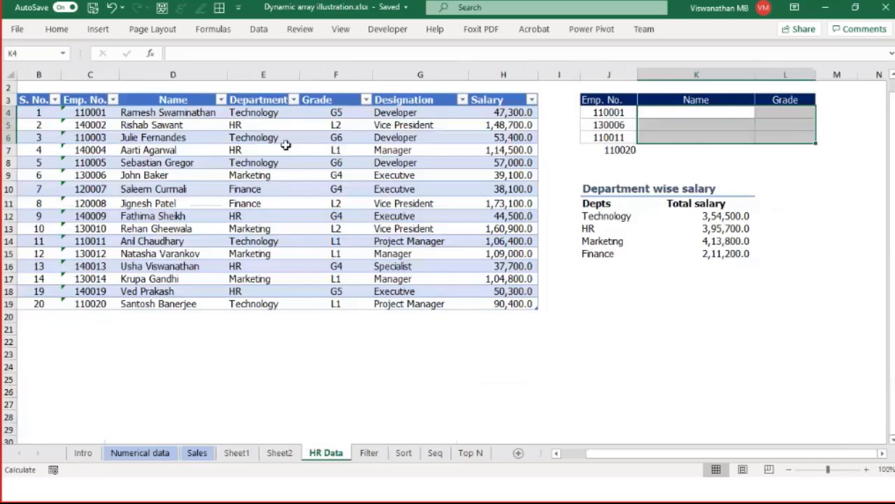
# Replace the department list formula in J12 of the HR Data sheet with =UNIQUE(Table1[Department]).
pyautogui.moveTo(258, 112); pyautogui.dragTo(263, 279)
pyautogui.moveTo(248, 122); pyautogui.dragTo(271, 303)
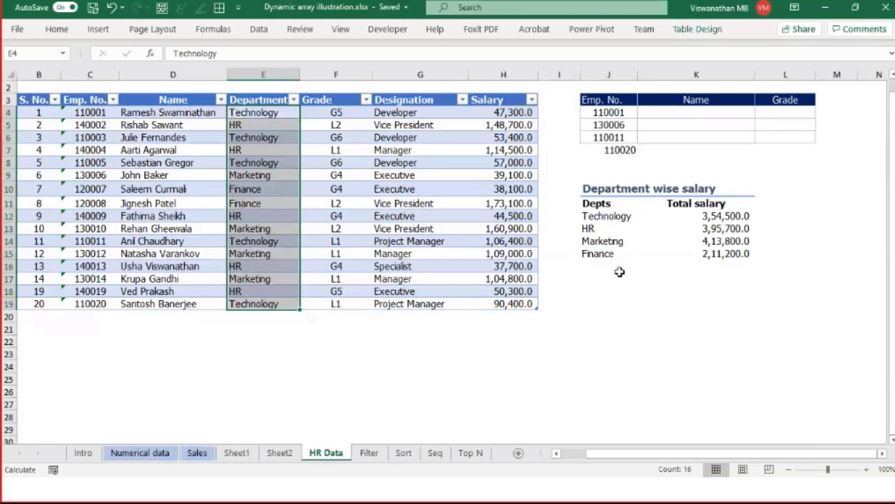
pyautogui.click(614, 216)
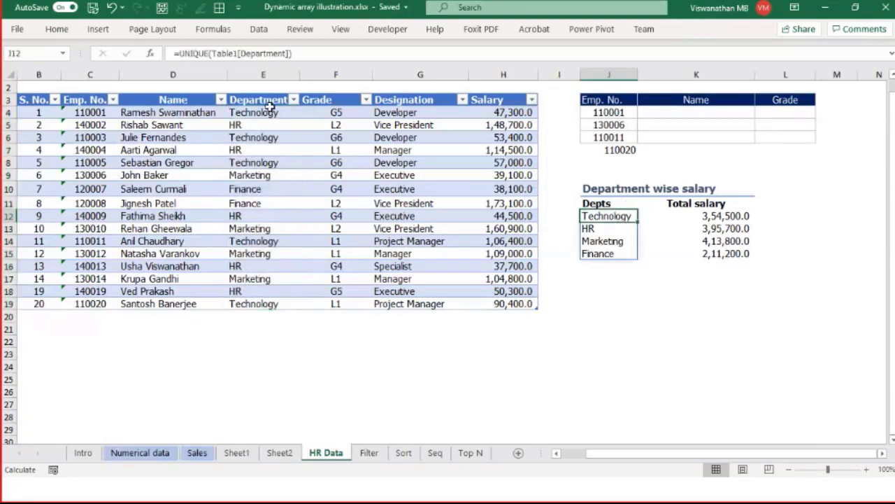
pyautogui.moveTo(266, 110); pyautogui.dragTo(258, 303)
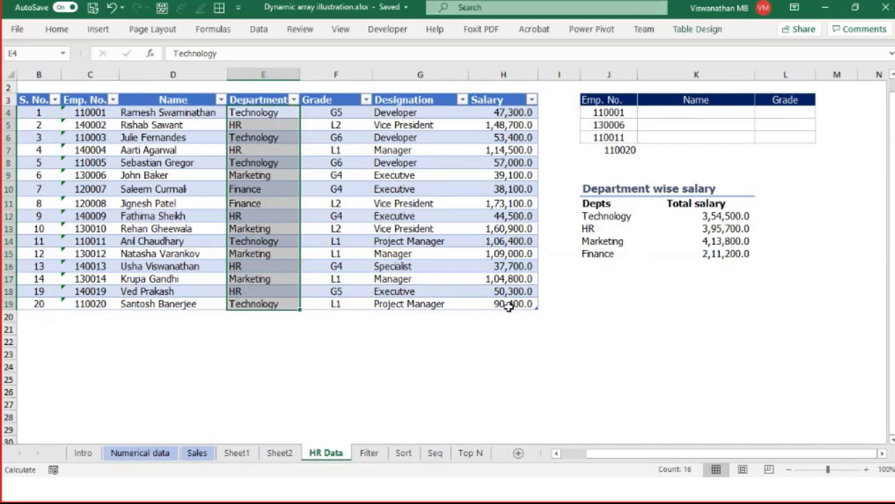
pyautogui.click(601, 218)
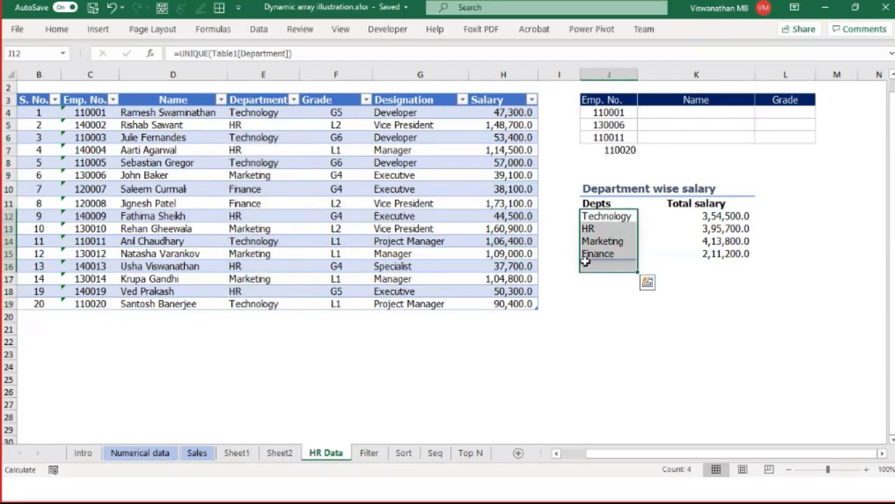
pyautogui.press('BackSpace')
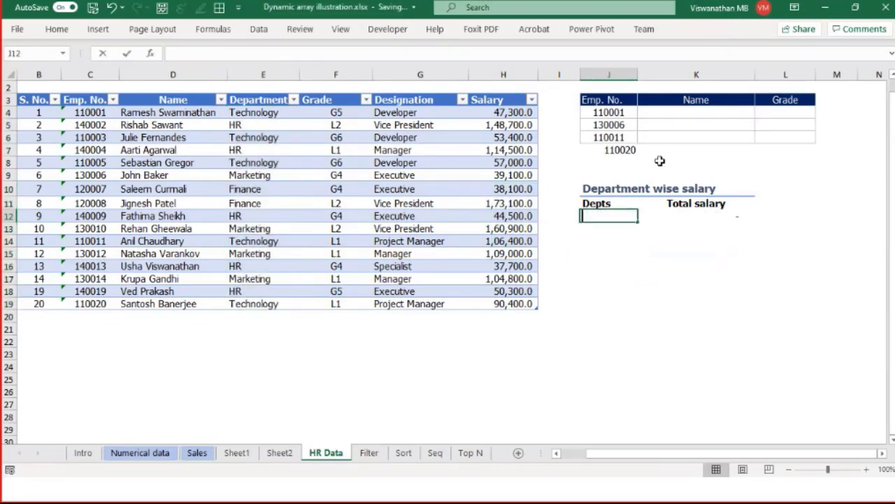
pyautogui.write('=uniq')
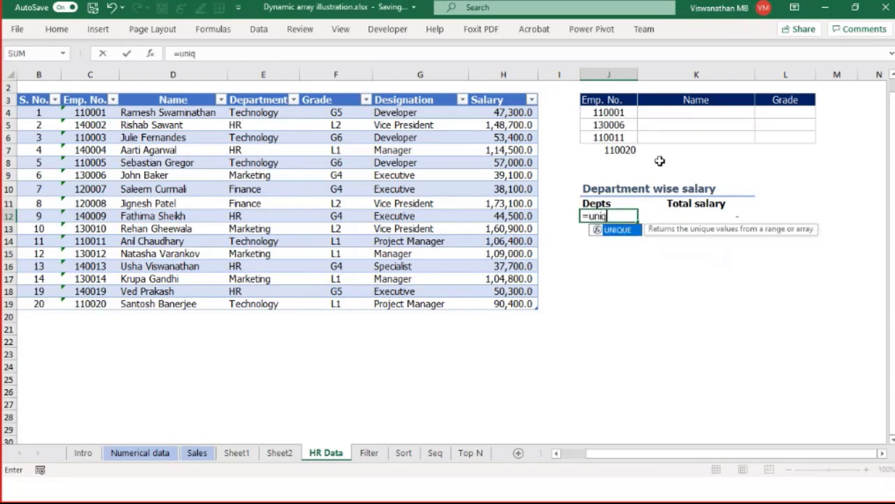
pyautogui.press('Tab')
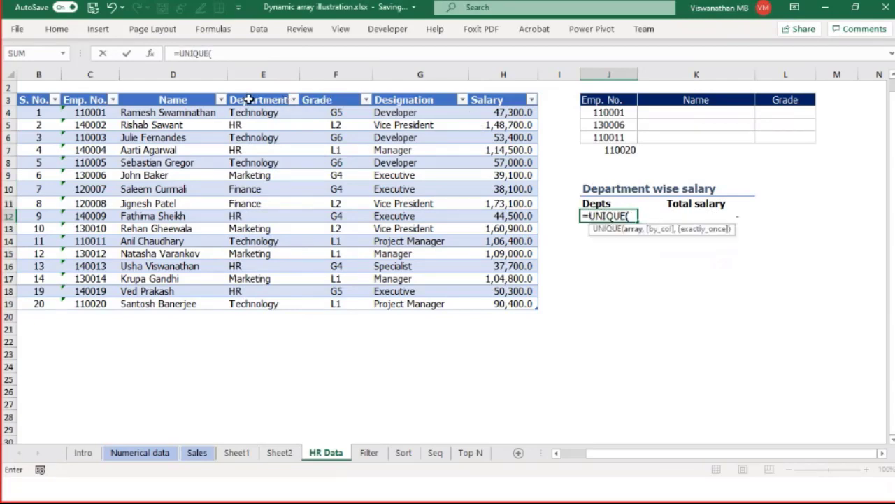
pyautogui.click(258, 92)
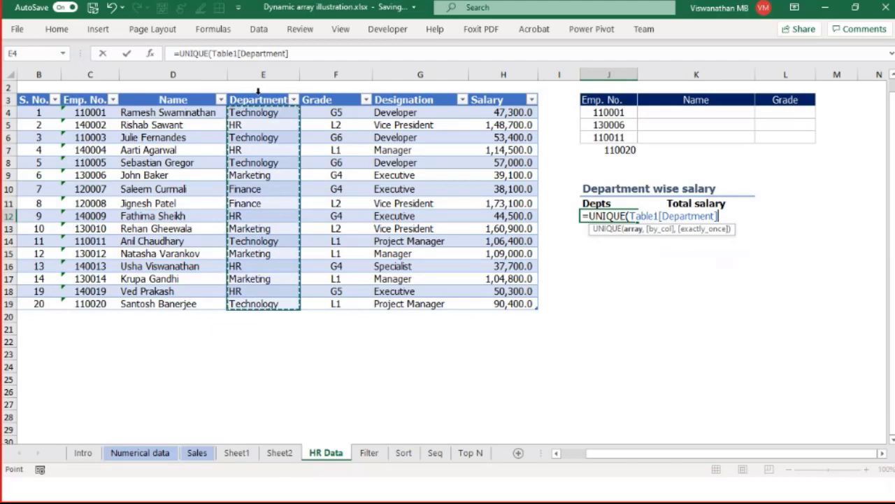
pyautogui.write(')')
pyautogui.press('Return')
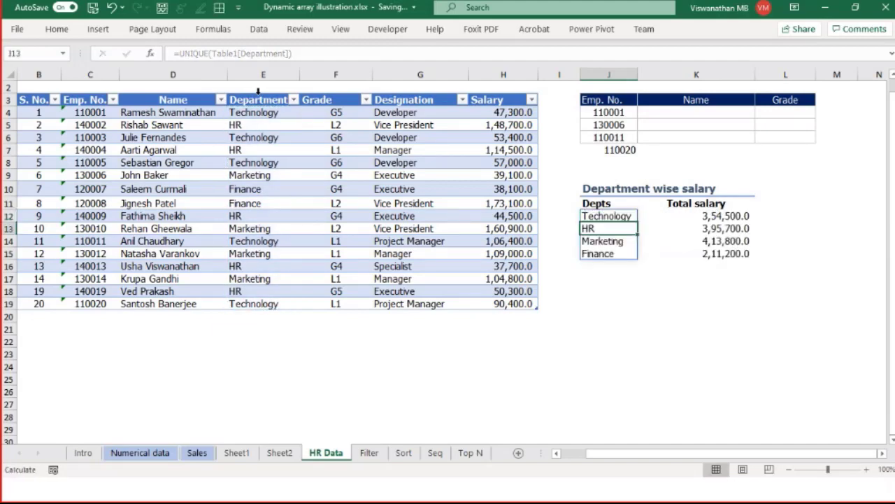
# Add two rows to the employee table by entering Admin as the department in E20 and E21.
pyautogui.click(295, 306)
pyautogui.click(290, 325)
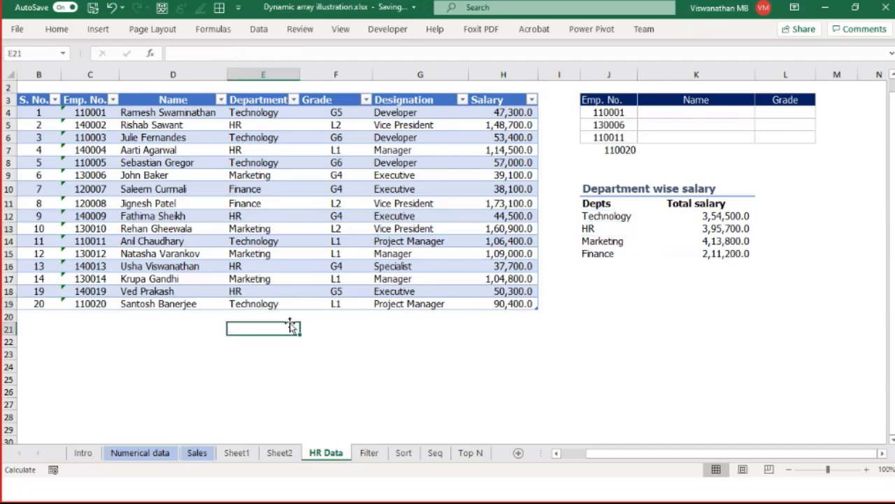
pyautogui.click(281, 316)
pyautogui.write('A')
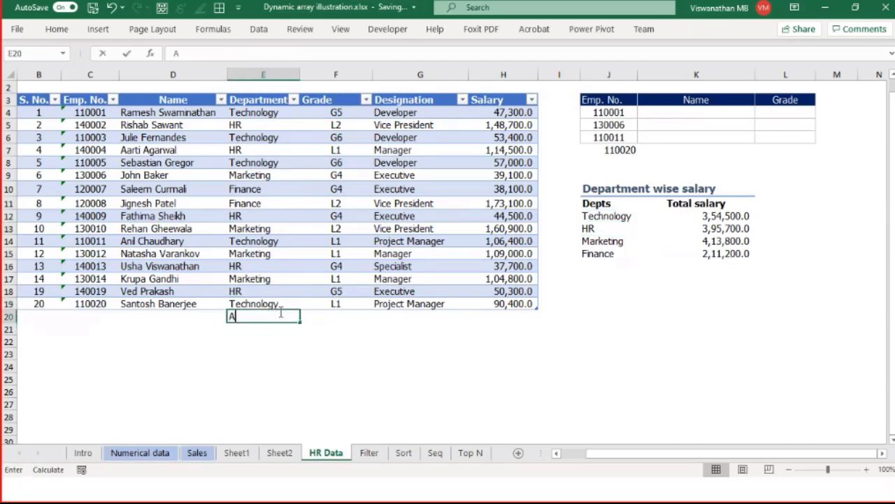
pyautogui.write('dmin')
pyautogui.press('Return')
pyautogui.write('Admin')
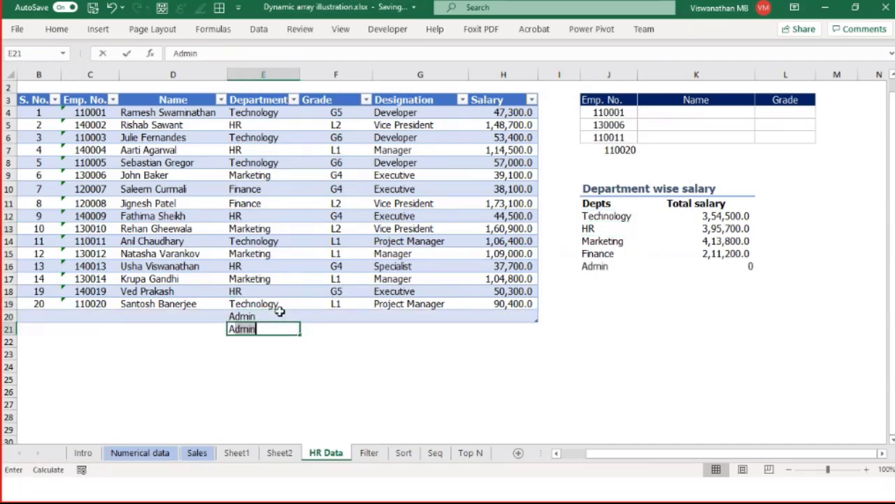
pyautogui.press('Return')
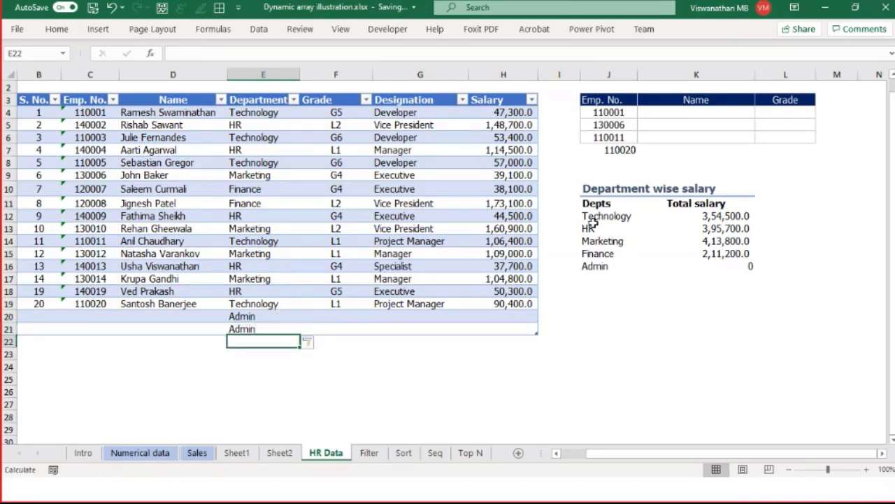
# Examine the spilled department list and the employee table's design settings.
pyautogui.moveTo(599, 208); pyautogui.dragTo(614, 261)
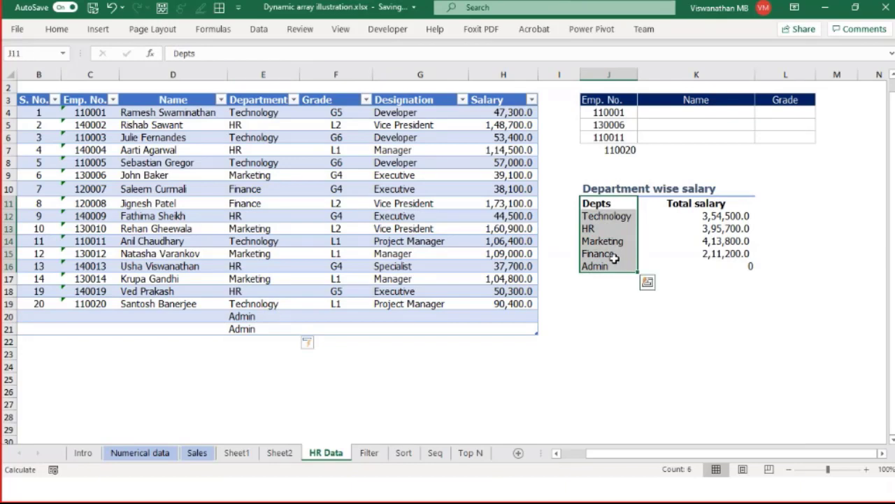
pyautogui.hotkey('ctrl', 'q')
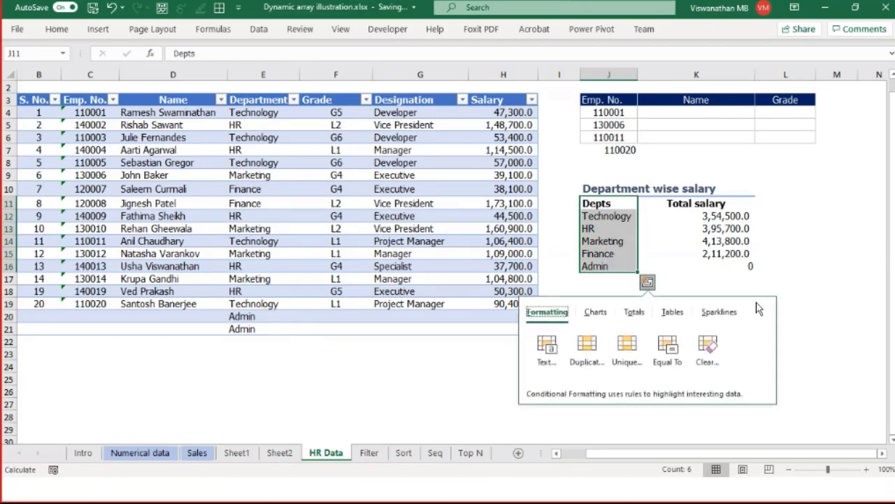
pyautogui.click(769, 267)
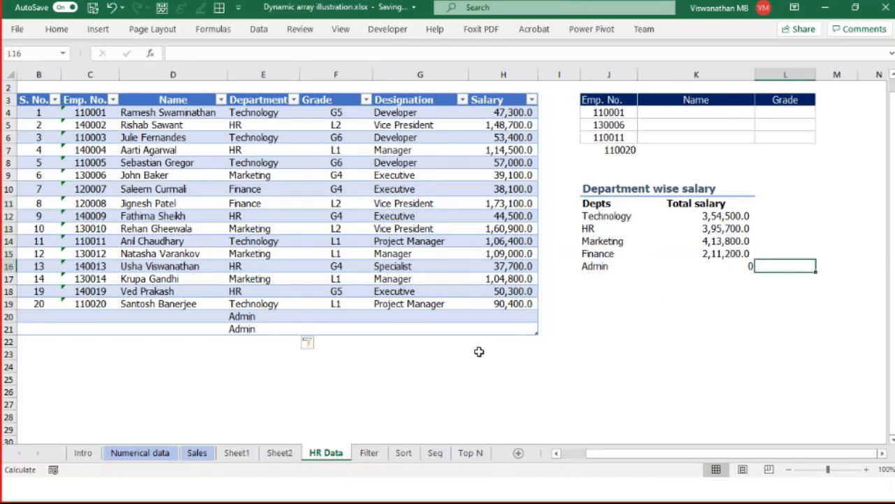
pyautogui.click(110, 379)
pyautogui.hscroll(-1, 111, 379)
pyautogui.moveTo(192, 150); pyautogui.dragTo(202, 163)
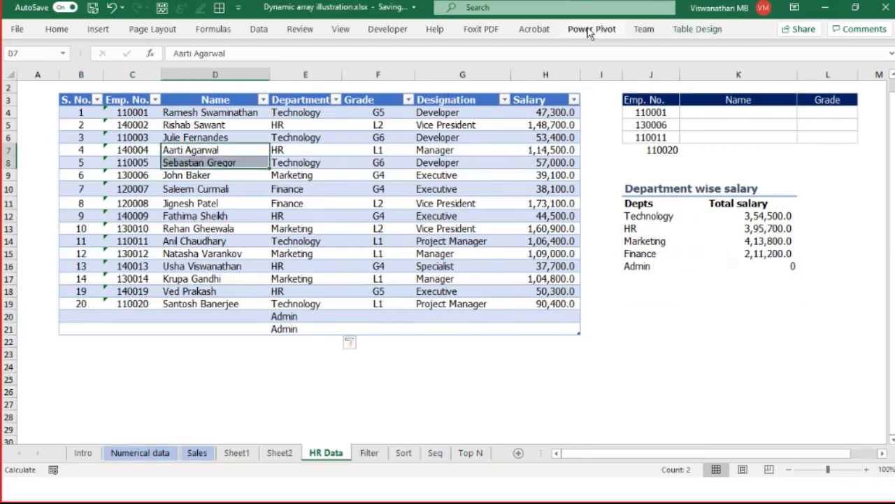
pyautogui.click(696, 30)
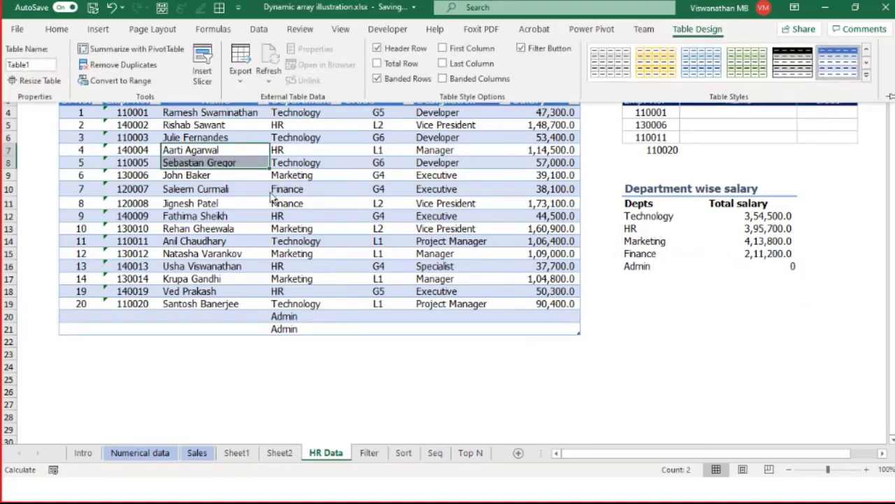
pyautogui.click(279, 175)
pyautogui.click(291, 162)
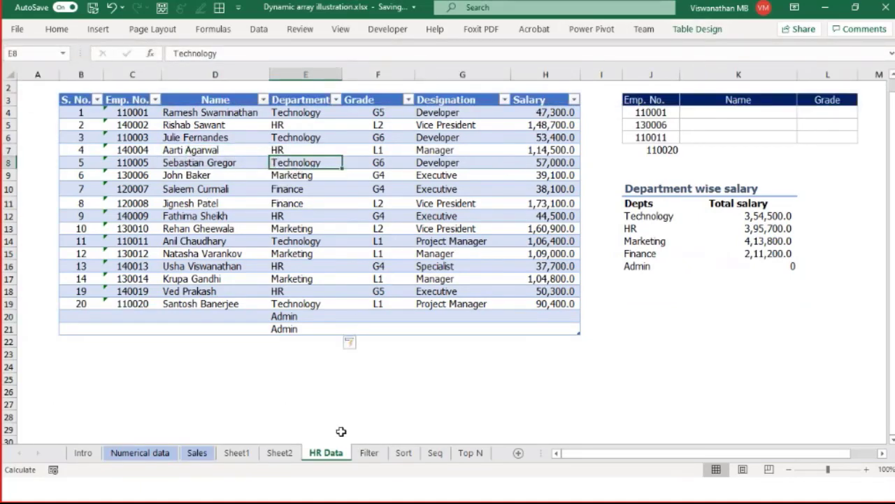
# On the Filter sheet, enter =FILTER(Table1,Table1[Department]="HR") in B7.
pyautogui.click(368, 452)
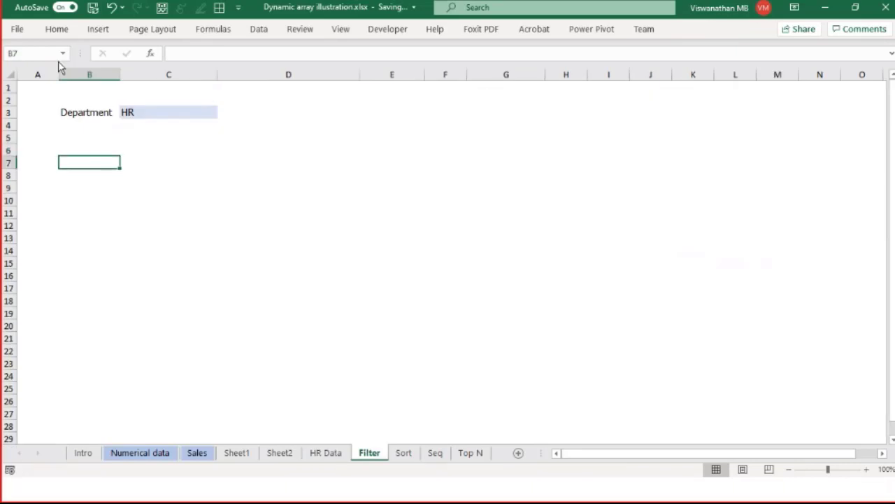
pyautogui.write('=')
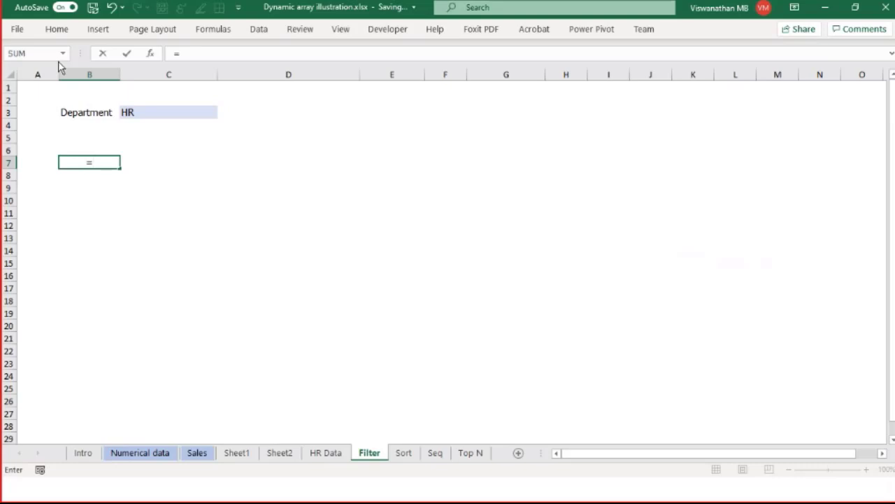
pyautogui.write('Filter')
pyautogui.press('Tab')
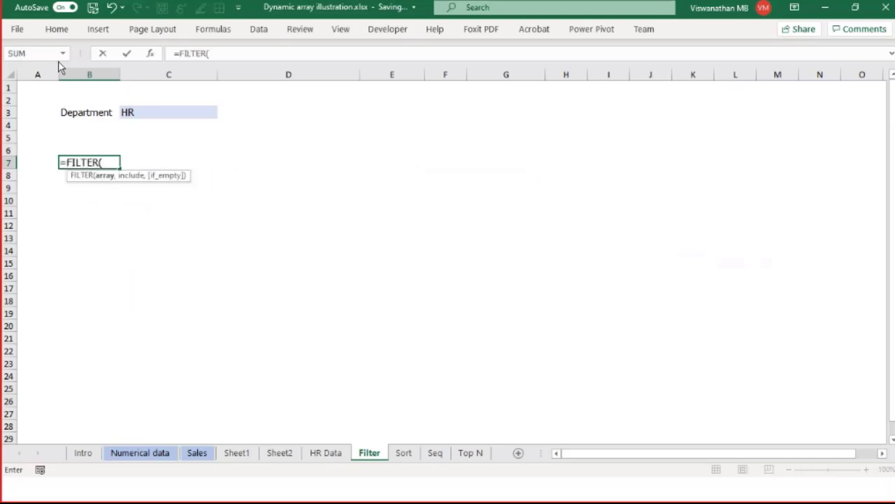
pyautogui.write('Table')
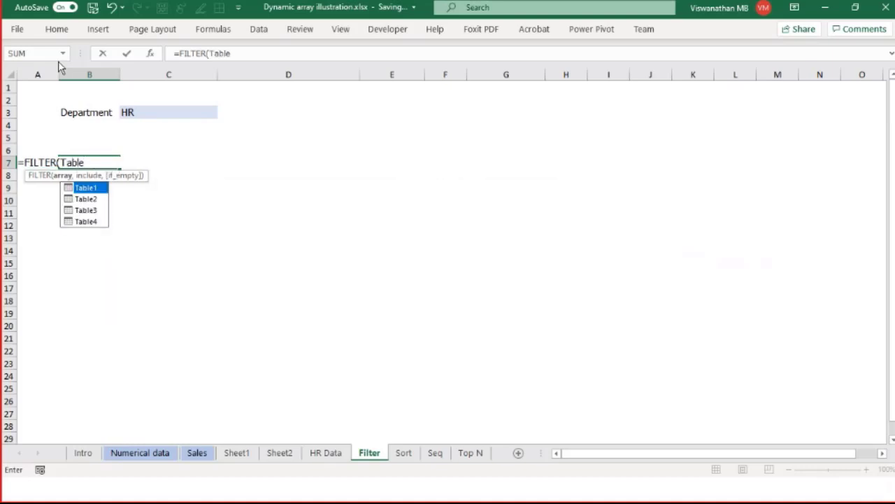
pyautogui.press('Tab')
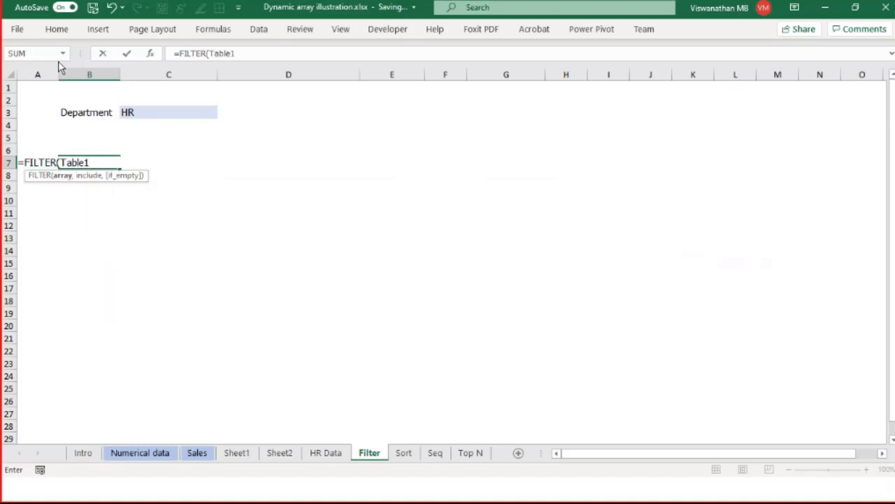
pyautogui.write(',Table')
pyautogui.press('Tab')
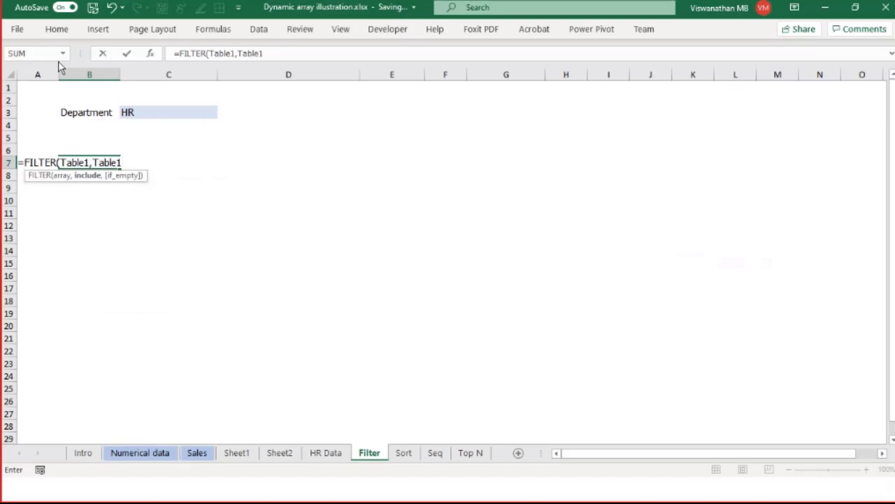
pyautogui.write('[dep')
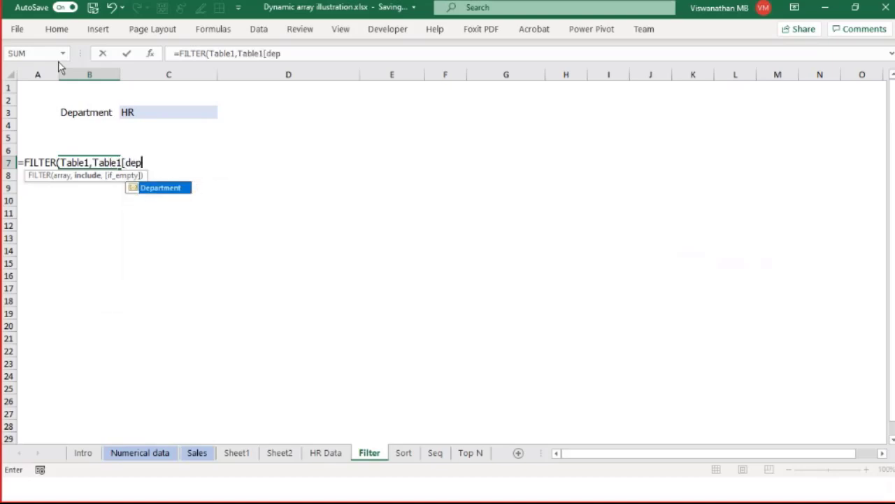
pyautogui.press('Tab')
pyautogui.write('=')
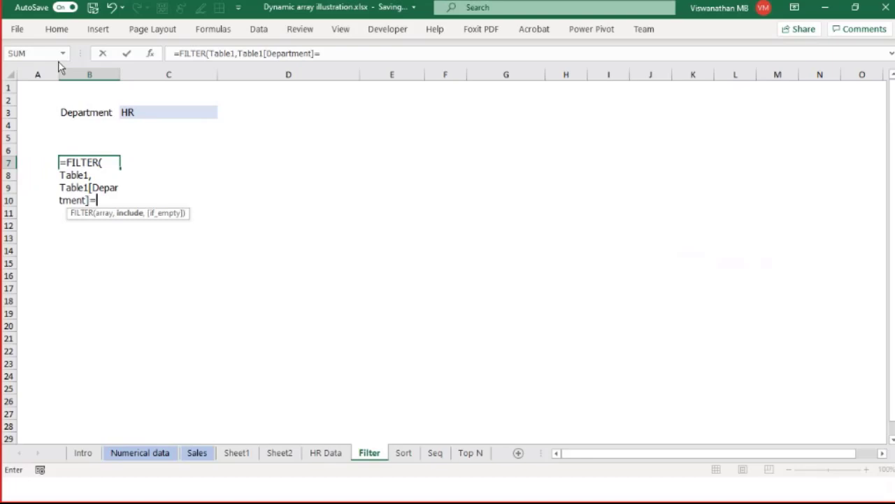
pyautogui.write('"HR")')
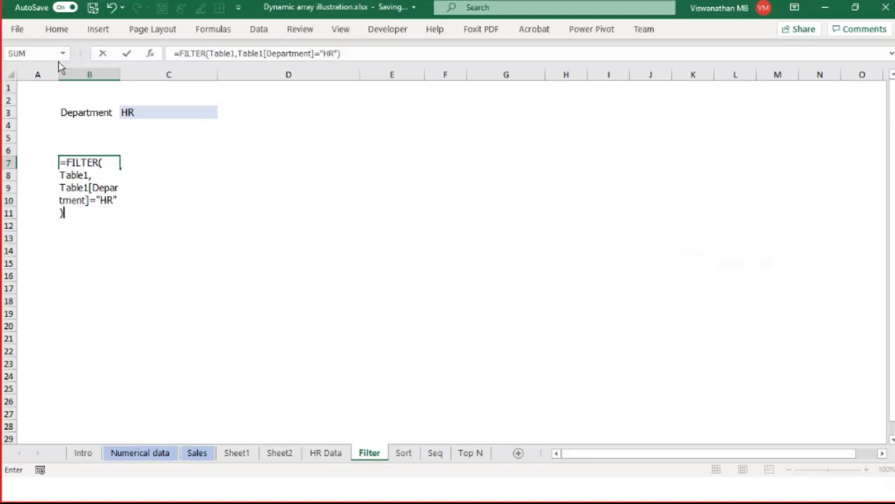
pyautogui.press('Return')
pyautogui.press('Up')
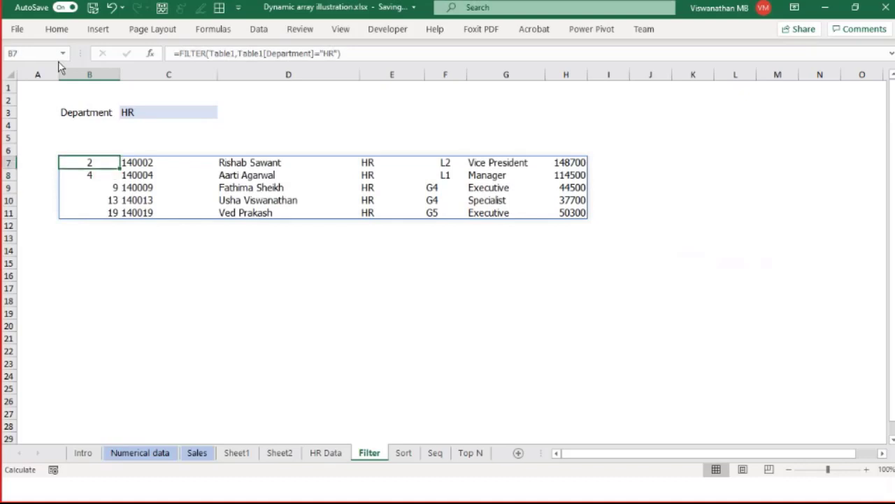
# Replace the fixed "HR" criterion in B7's FILTER formula with a reference to department cell C3.
pyautogui.press('F2')
pyautogui.press('Left')
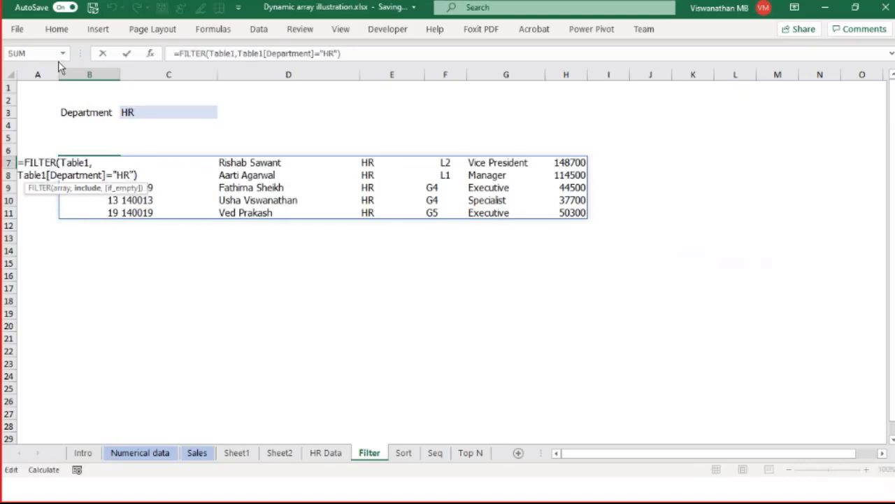
pyautogui.press('BackSpace')
pyautogui.press('BackSpace')
pyautogui.press('BackSpace')
pyautogui.press('BackSpace')
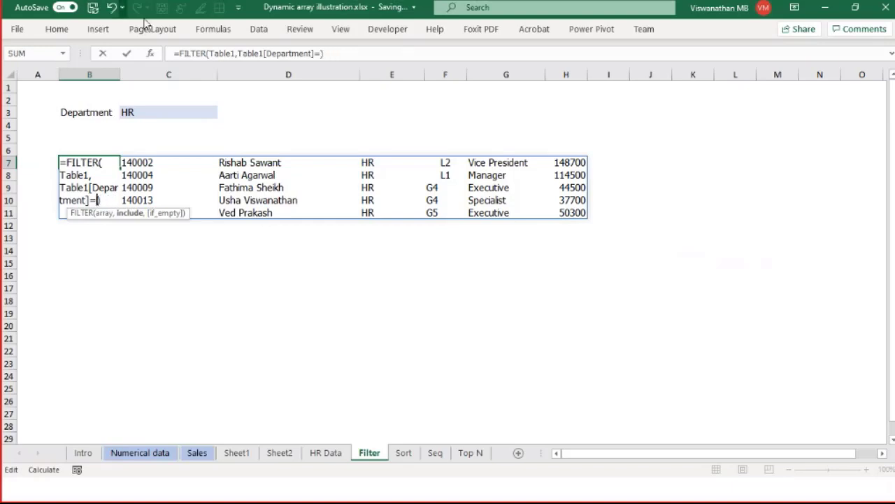
pyautogui.click(160, 113)
pyautogui.press('Return')
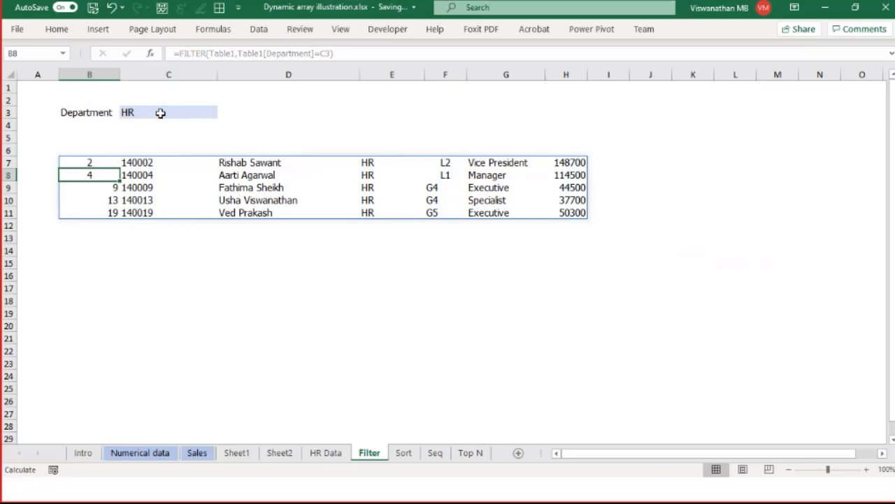
# Remove the centre alignment from the filtered serial numbers in B7:B11.
pyautogui.press('Up')
pyautogui.press('Up')
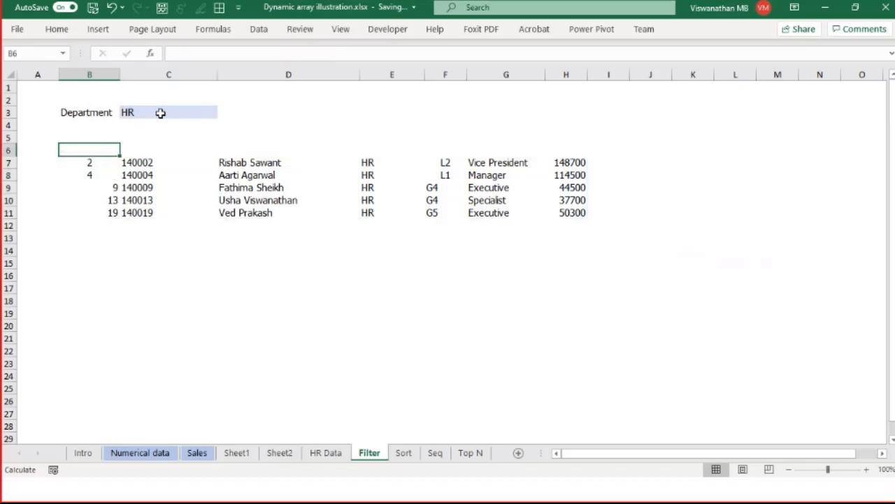
pyautogui.press('Down')
pyautogui.hotkey('shift', 'Down')
pyautogui.hotkey('shift', 'Down')
pyautogui.hotkey('shift', 'Down')
pyautogui.hotkey('shift', 'Down')
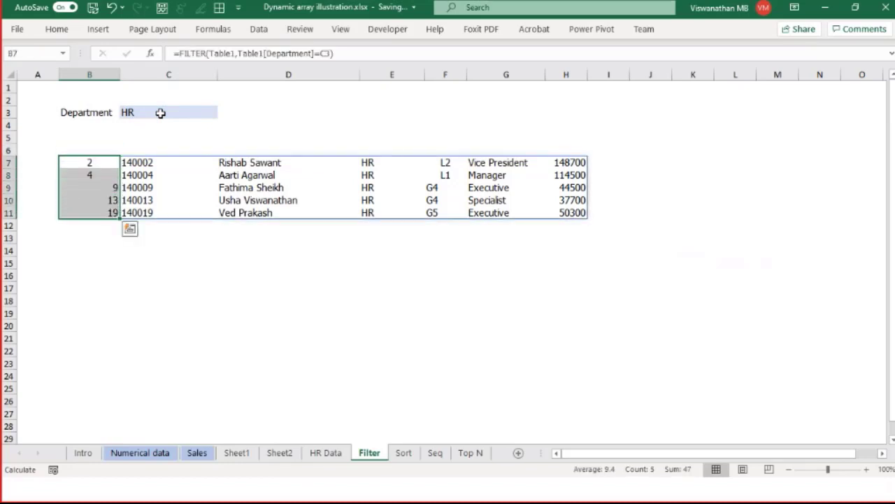
pyautogui.click(57, 28)
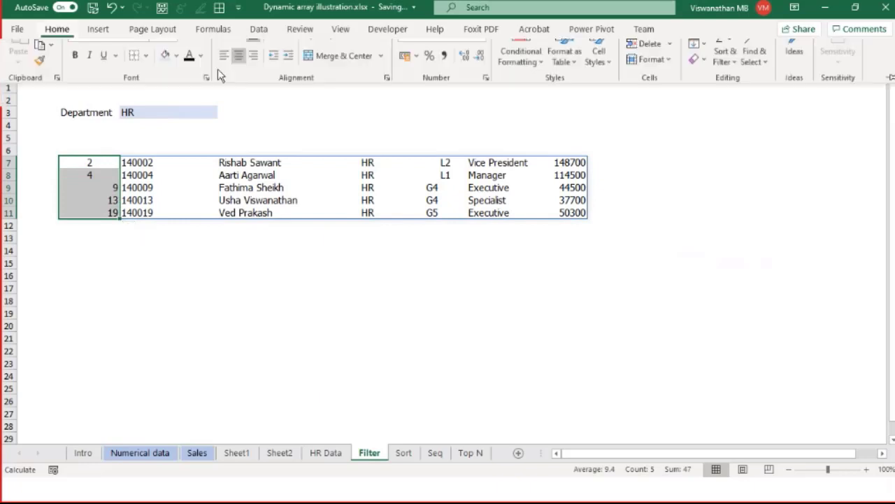
pyautogui.click(239, 76)
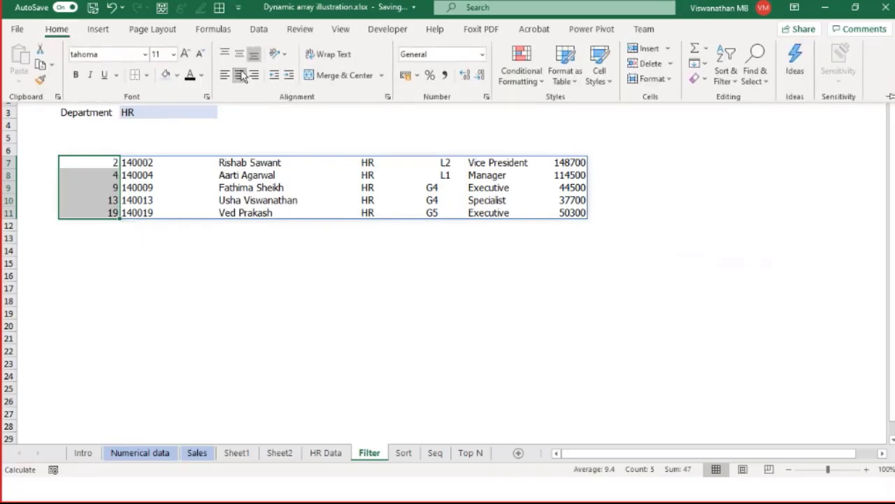
# Enter =Table1[#Headers] in B6 to add the column headings above the filtered rows.
pyautogui.click(92, 151)
pyautogui.click(94, 150)
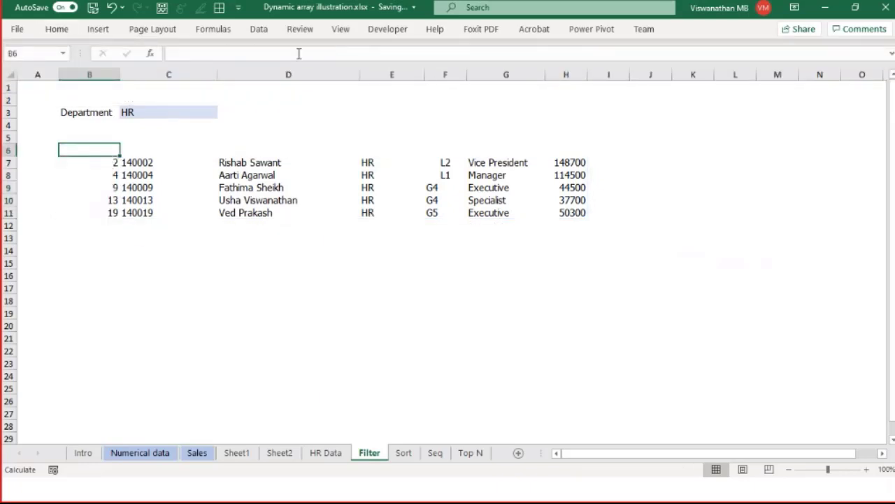
pyautogui.write('=Table')
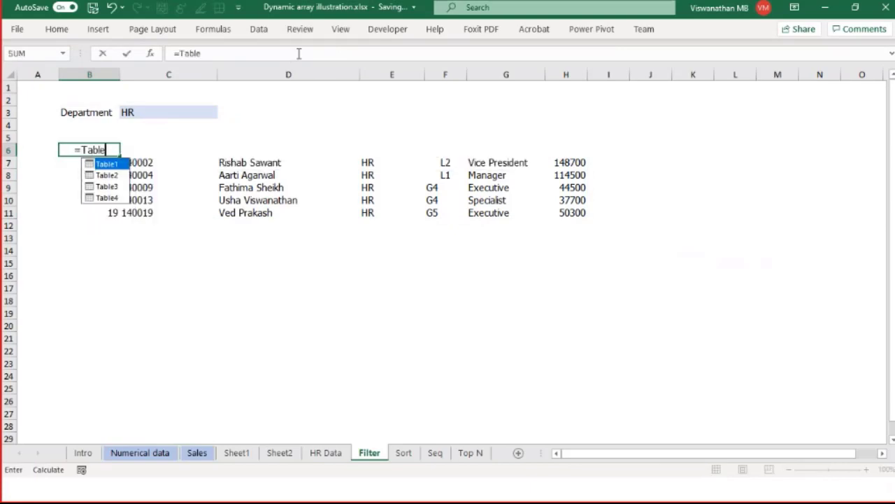
pyautogui.write('1')
pyautogui.press('Tab')
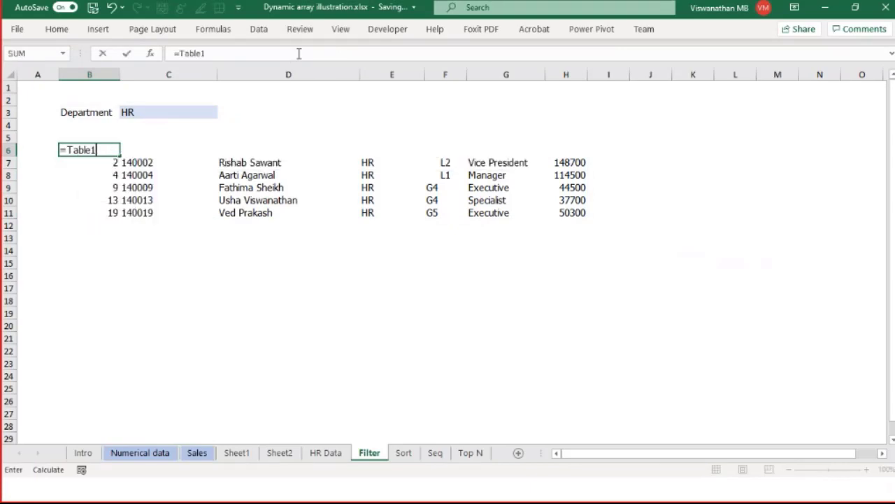
pyautogui.write('[')
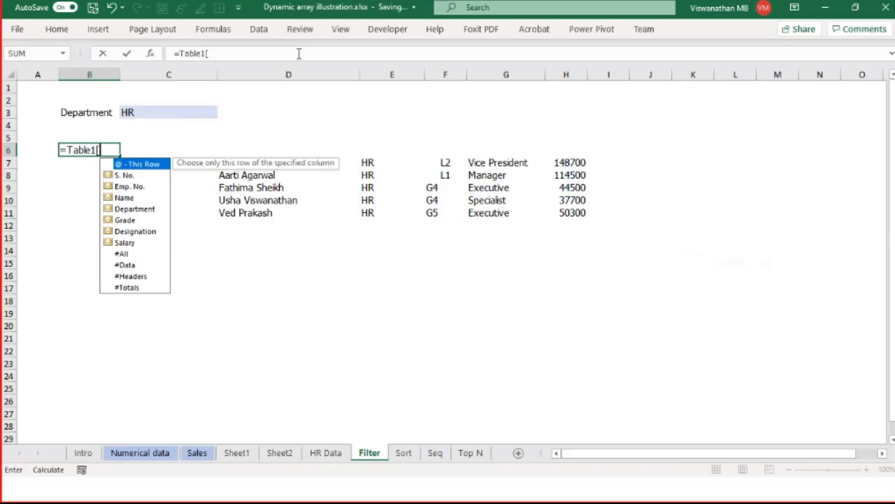
pyautogui.press('Down')
pyautogui.press('Down')
pyautogui.press('Down')
pyautogui.press('Down')
pyautogui.press('Down')
pyautogui.press('Down')
pyautogui.press('Down')
pyautogui.press('Down')
pyautogui.press('Down')
pyautogui.press('Down')
pyautogui.press('Tab')
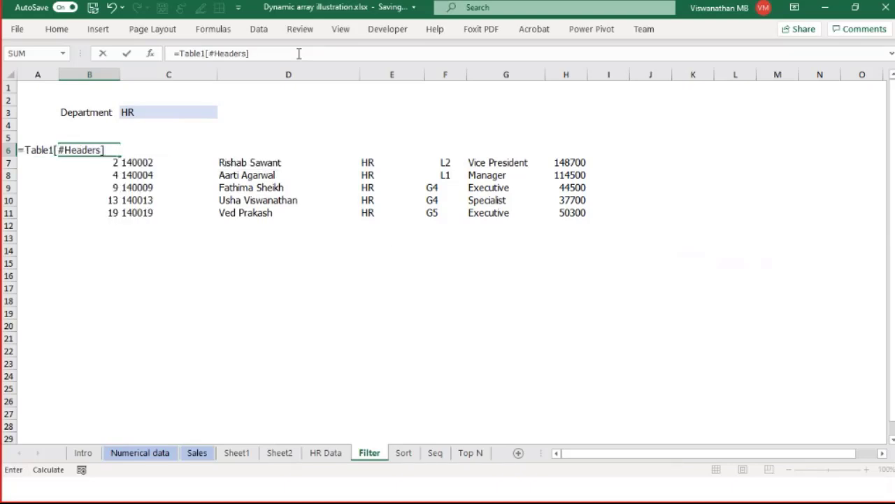
pyautogui.press('Return')
pyautogui.press('Up')
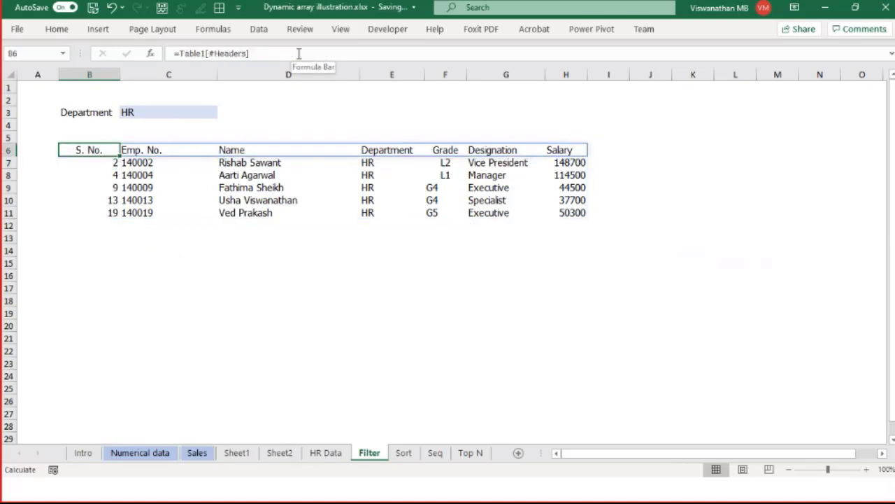
# Make the heading row B6:H6 bold.
pyautogui.hotkey('shift', 'Right')
pyautogui.hotkey('shift', 'Right')
pyautogui.hotkey('shift', 'Right')
pyautogui.hotkey('shift', 'Right')
pyautogui.hotkey('shift', 'Right')
pyautogui.hotkey('shift', 'Right')
pyautogui.hotkey('ctrl', 'b')
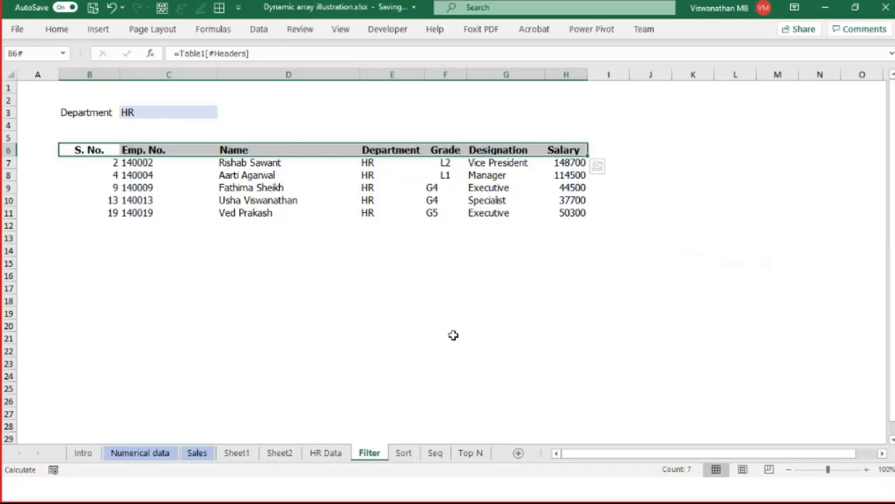
# Look at the sorted table on the Sort sheet and examine the spilled FILTER formula in B7:B11 of the Filter sheet.
pyautogui.click(404, 451)
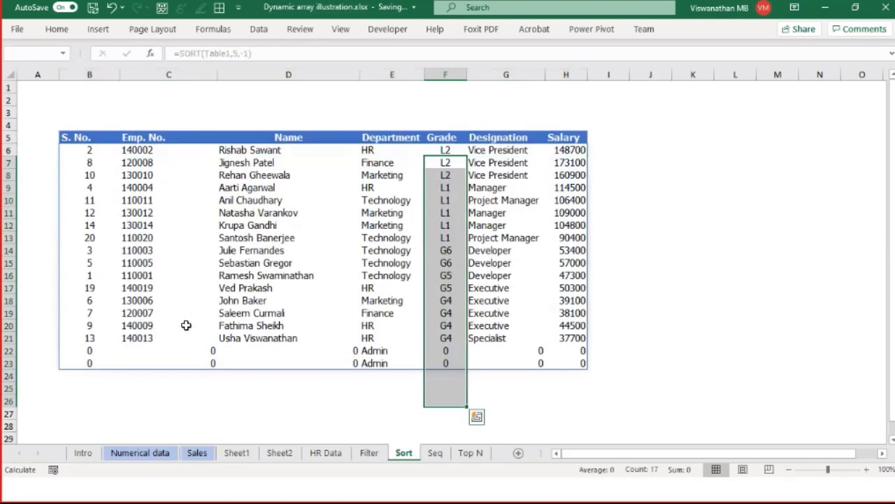
pyautogui.click(369, 452)
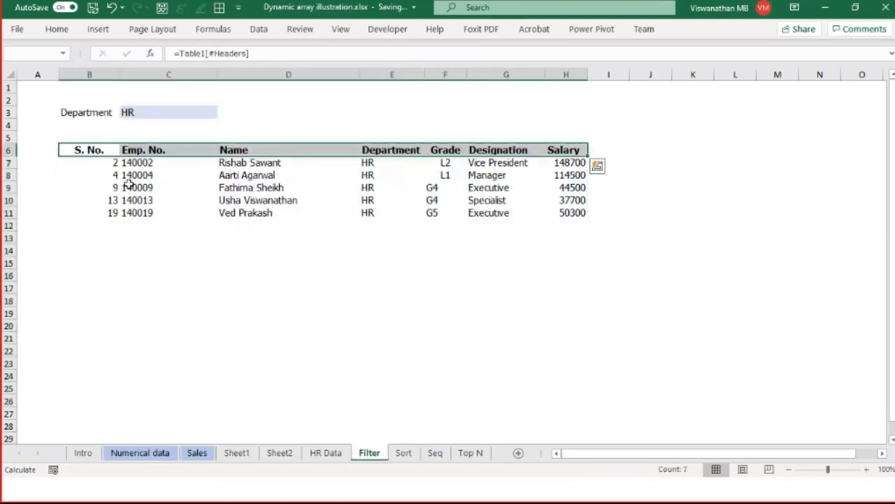
pyautogui.click(110, 164)
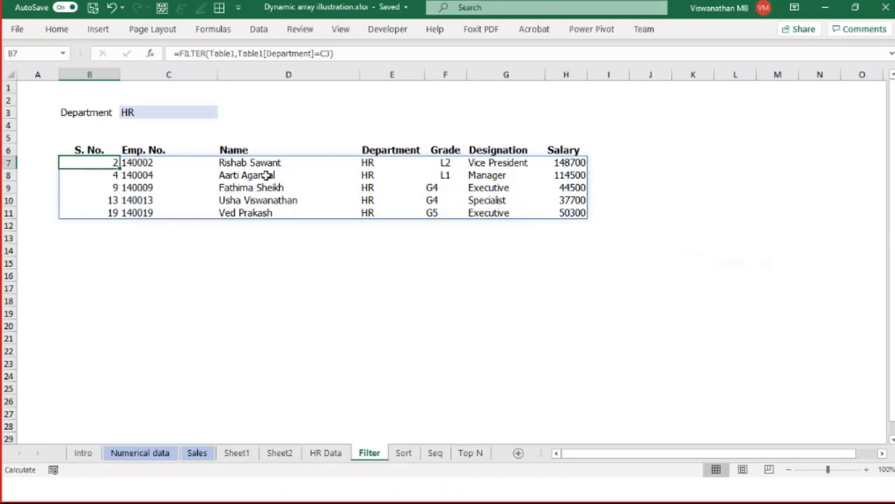
pyautogui.press('Down')
pyautogui.press('Down')
pyautogui.press('Down')
pyautogui.press('Down')
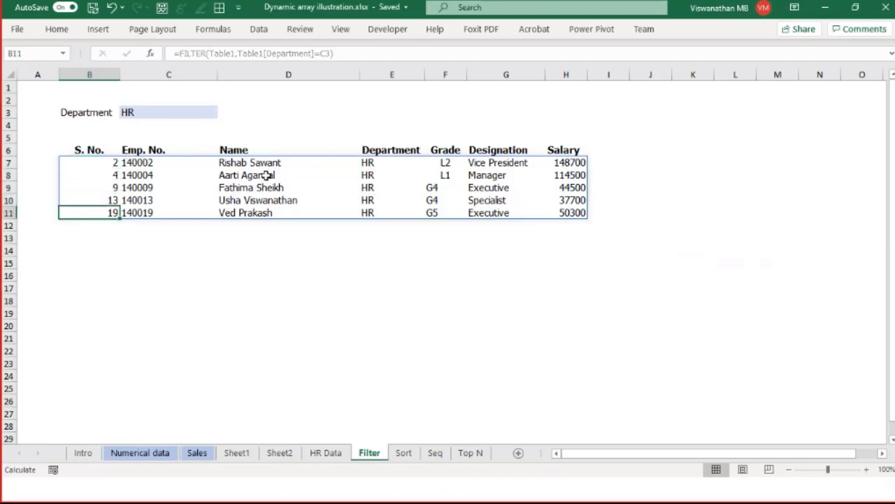
pyautogui.press('Up')
pyautogui.press('Up')
pyautogui.press('Up')
pyautogui.press('Up')
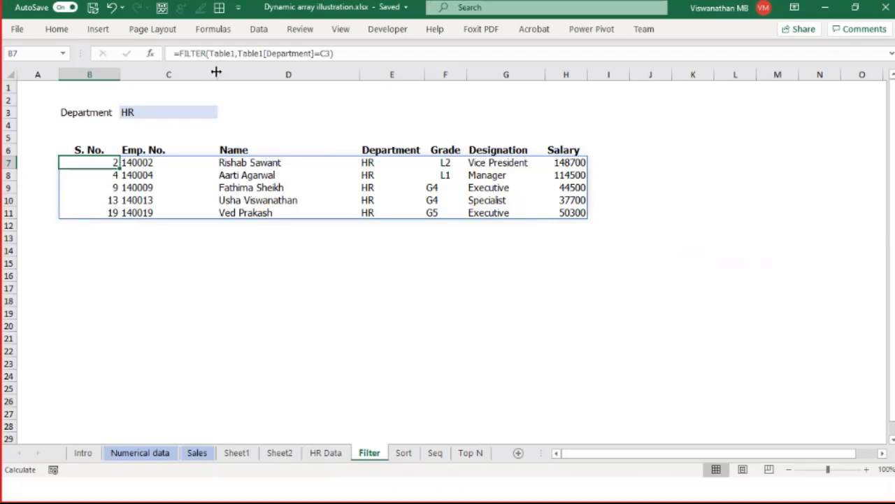
# Wrap the FILTER formula in B7 with SORT, sorting by column 3: =SORT(FILTER(Table1,Table1[Department]=C3),3).
pyautogui.click(188, 57)
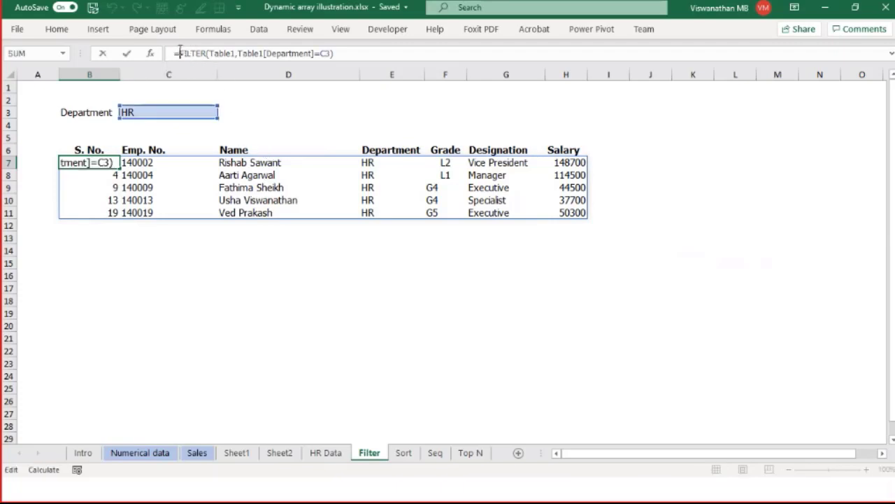
pyautogui.moveTo(396, 4)
pyautogui.write('s')
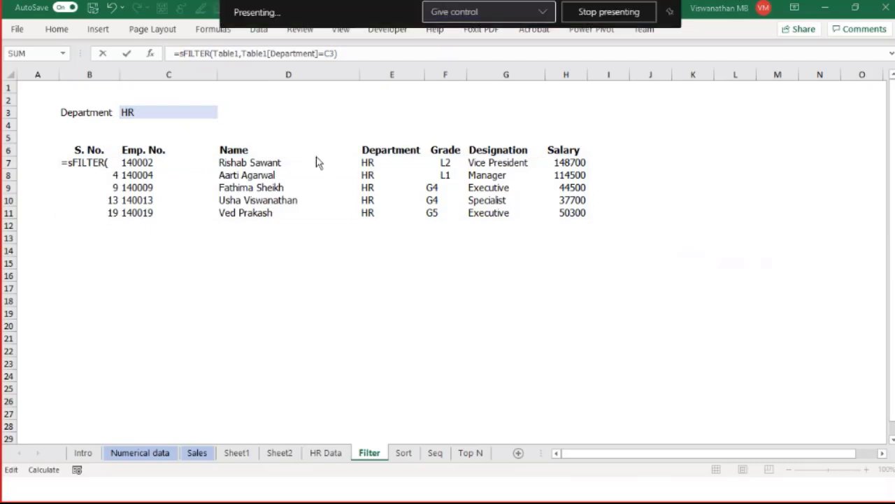
pyautogui.click(545, 120)
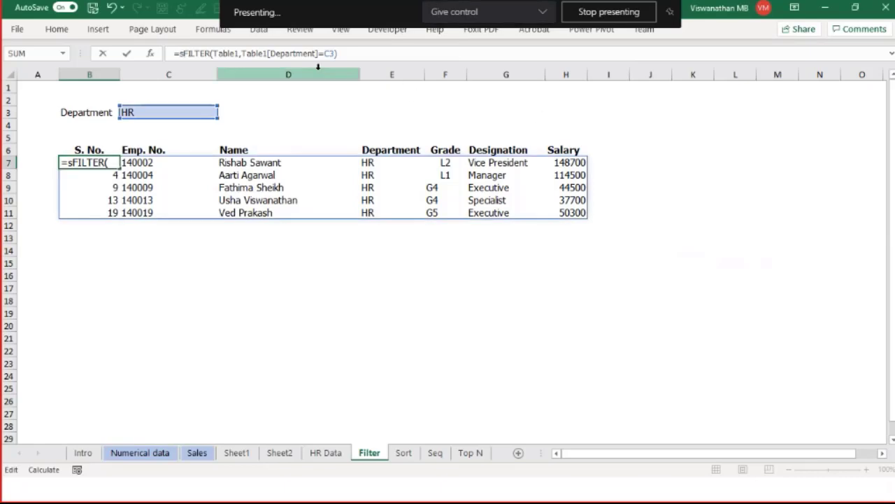
pyautogui.write('ort(')
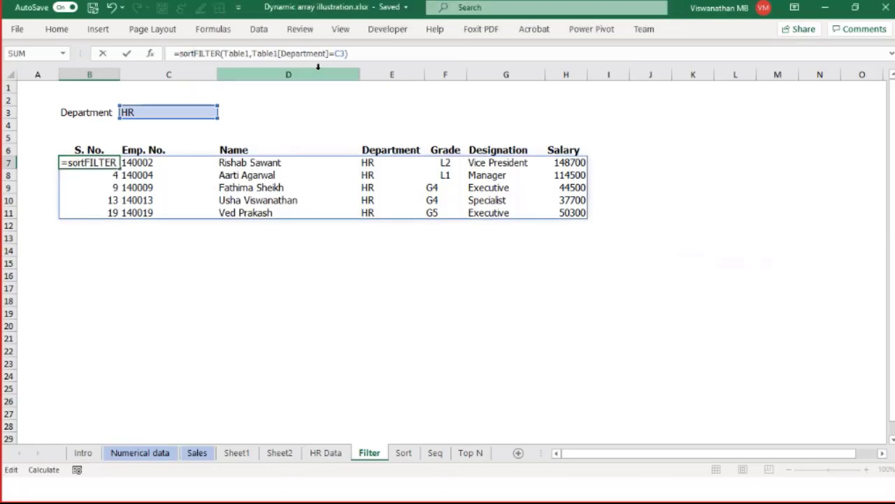
pyautogui.press('BackSpace')
pyautogui.write('(')
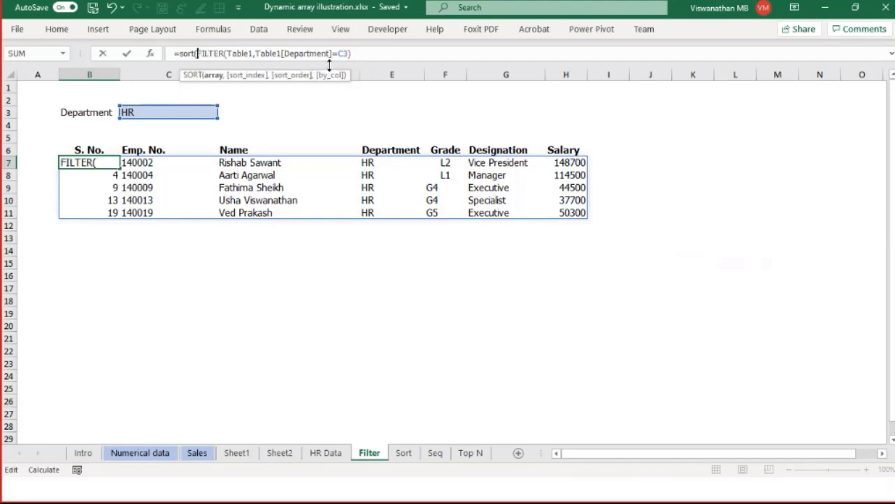
pyautogui.click(380, 52)
pyautogui.write(',')
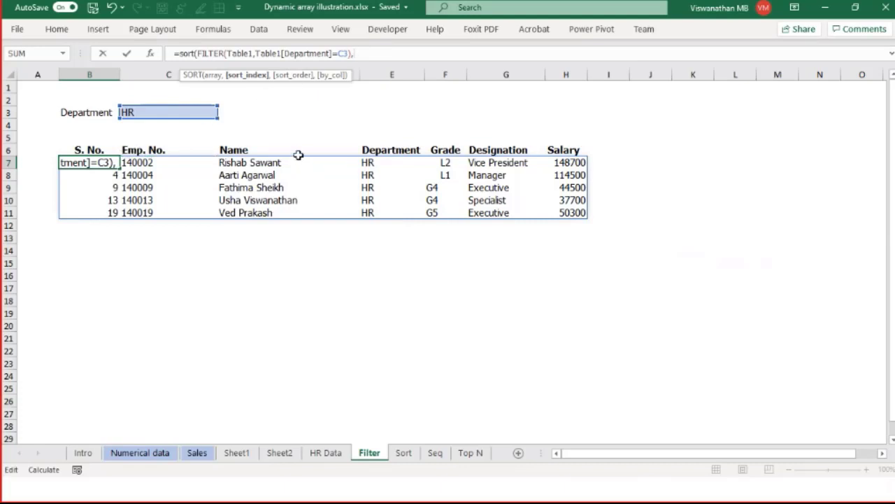
pyautogui.write('3')
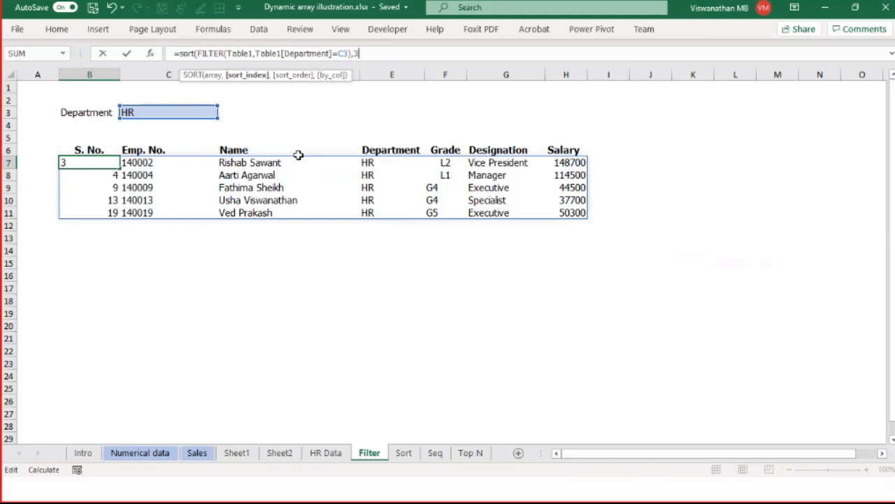
pyautogui.write(')')
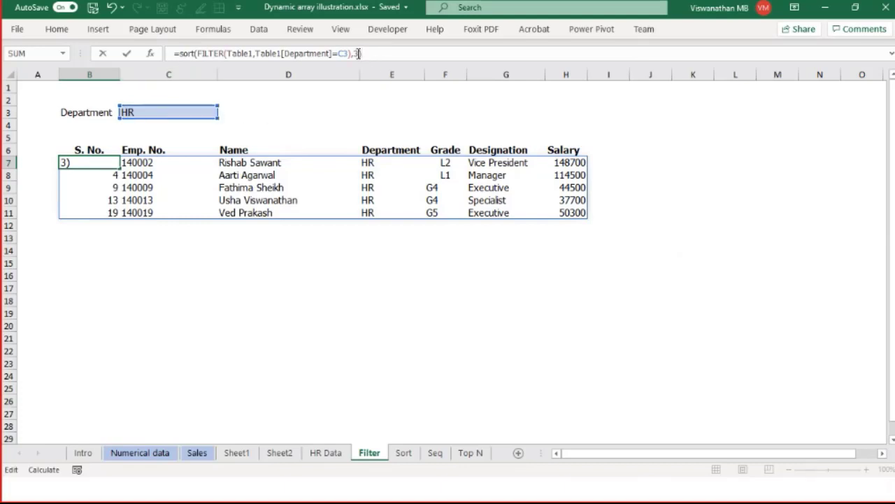
pyautogui.press('Return')
# Examine the order of the employee names in D7:D11 and the formula in B7 that spills them.
pyautogui.press('Up')
pyautogui.press('Right')
pyautogui.press('Right')
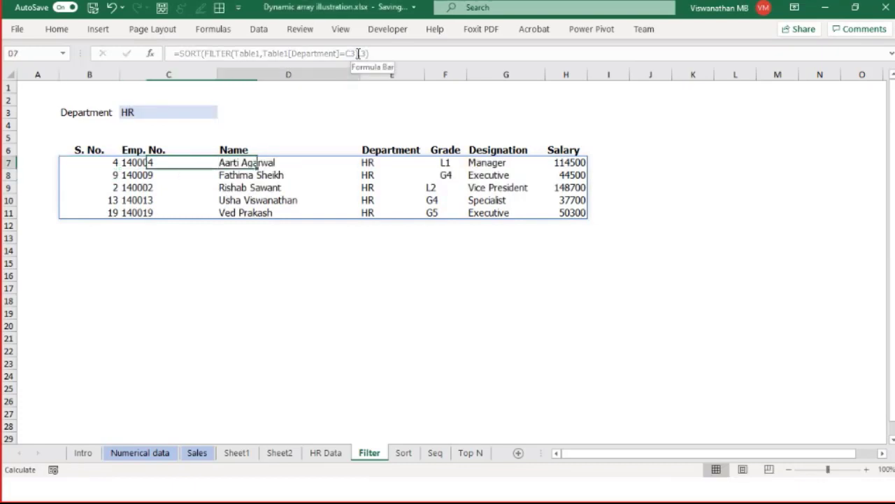
pyautogui.press('Down')
pyautogui.press('Down')
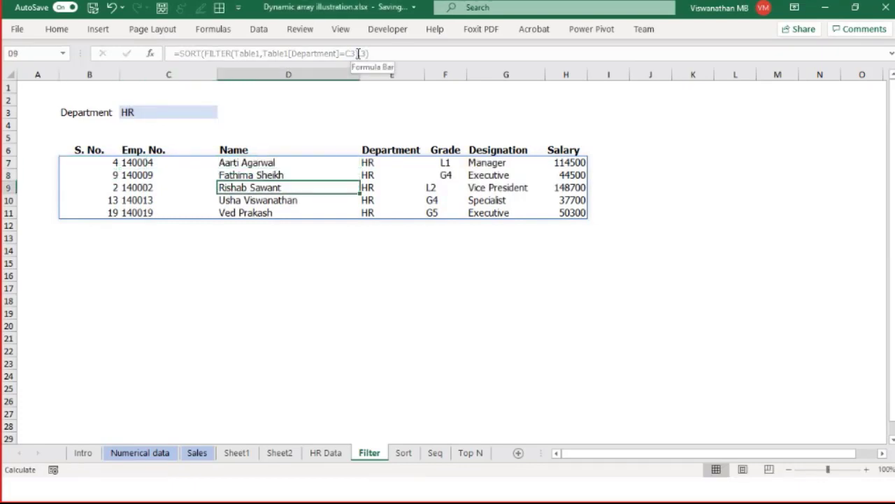
pyautogui.press('Up')
pyautogui.press('Up')
pyautogui.press('Down')
pyautogui.press('Down')
pyautogui.press('Down')
pyautogui.press('Down')
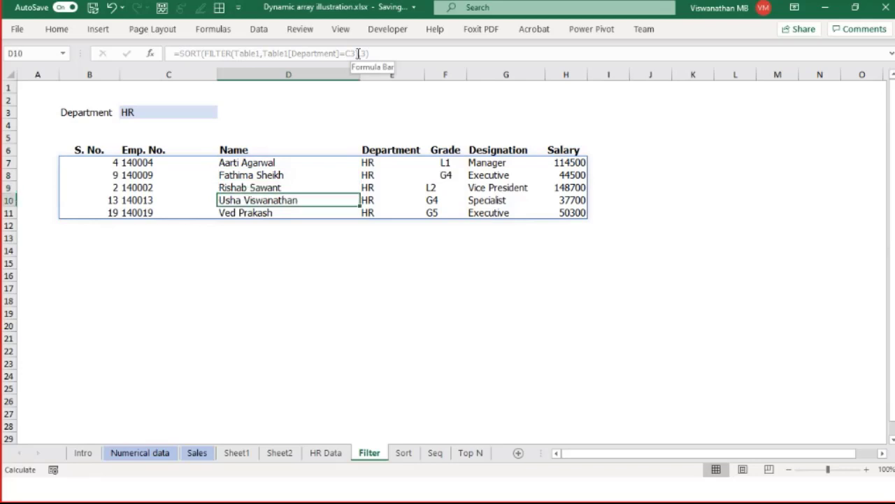
pyautogui.press('Up')
pyautogui.click(100, 163)
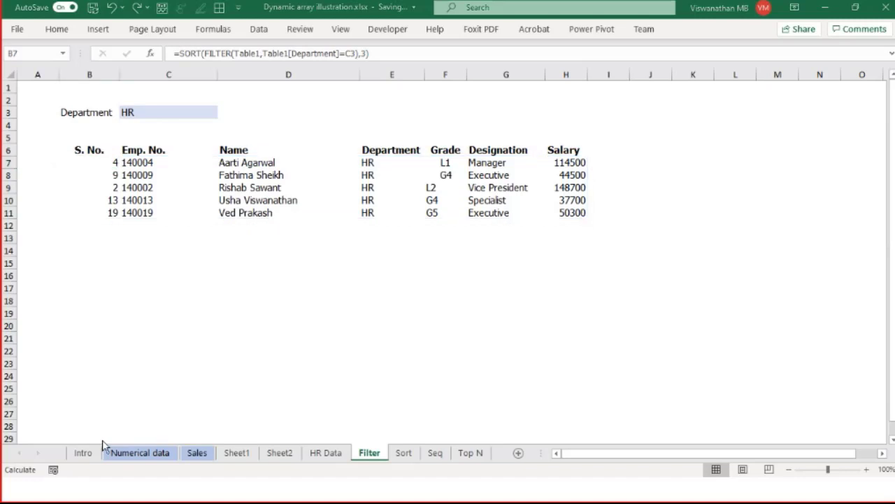
# Switch to the Speech analytics.xlsx workbook and examine the word breakdown in columns G to K, including the FIND formula in G10.
pyautogui.hotkey('alt', 'Tab')
pyautogui.click(308, 290)
pyautogui.click(368, 191)
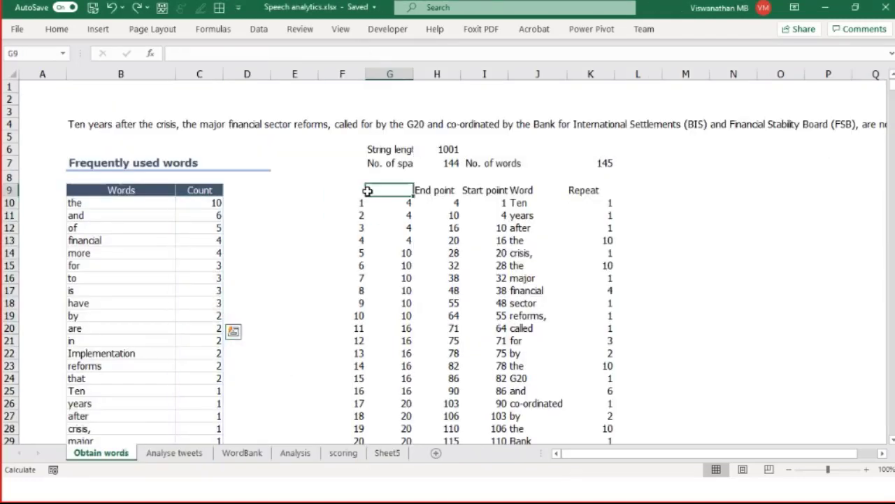
pyautogui.moveTo(368, 191); pyautogui.dragTo(604, 316)
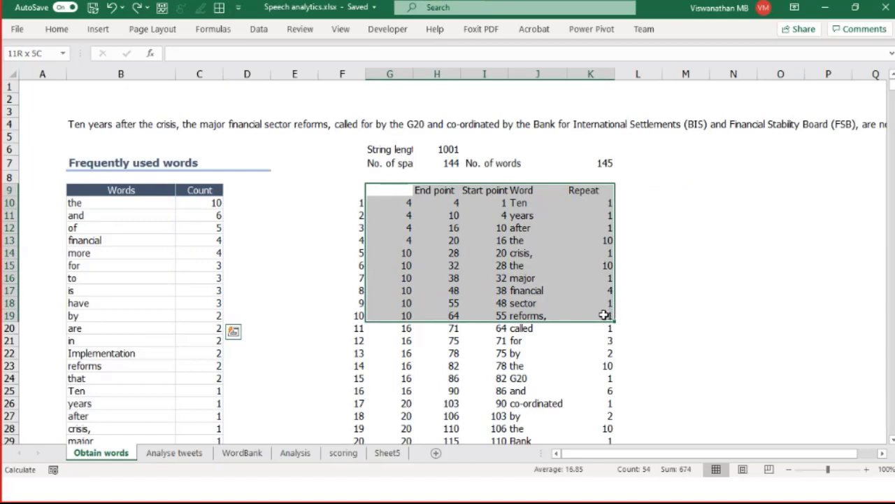
pyautogui.click(404, 203)
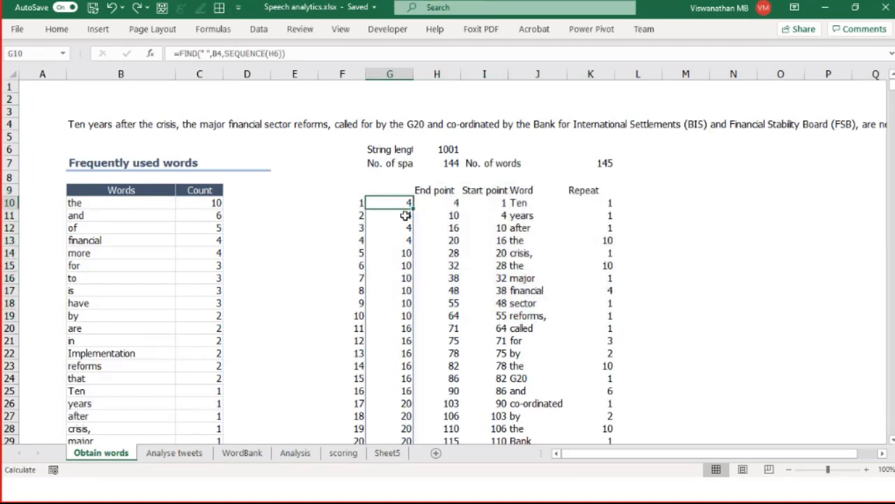
pyautogui.moveTo(346, 177); pyautogui.dragTo(381, 204)
# Copy the speech text from B4 of the Obtain words sheet into B3 of a new sheet.
pyautogui.click(136, 123)
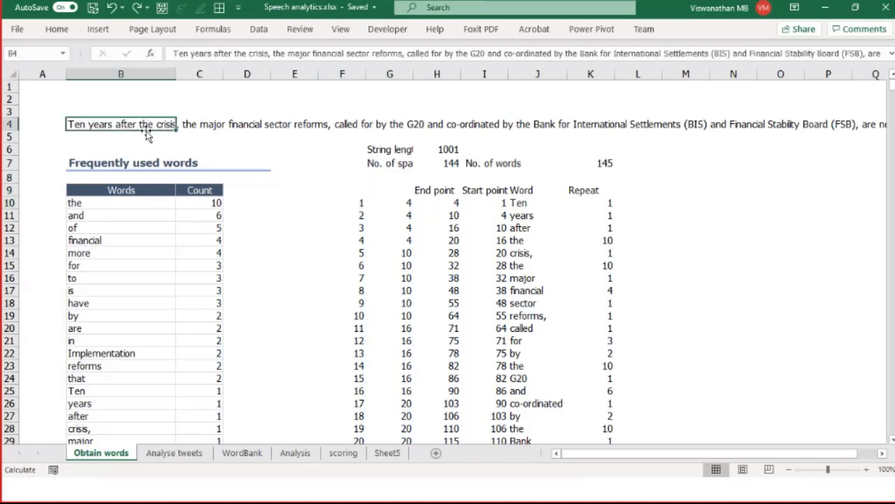
pyautogui.hotkey('ctrl', 'c')
pyautogui.click(436, 452)
pyautogui.click(105, 112)
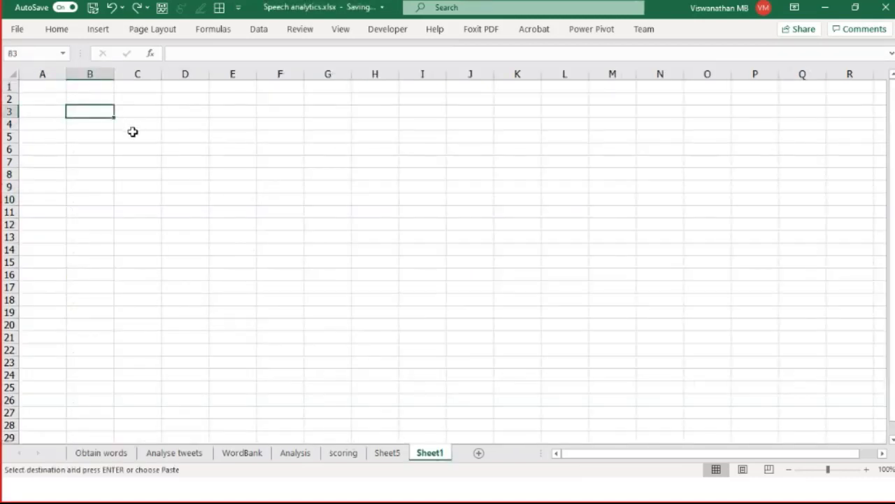
pyautogui.hotkey('ctrl', 'v')
# Merge and centre B3:K3 and wrap the speech text inside it.
pyautogui.moveTo(98, 114); pyautogui.dragTo(456, 150)
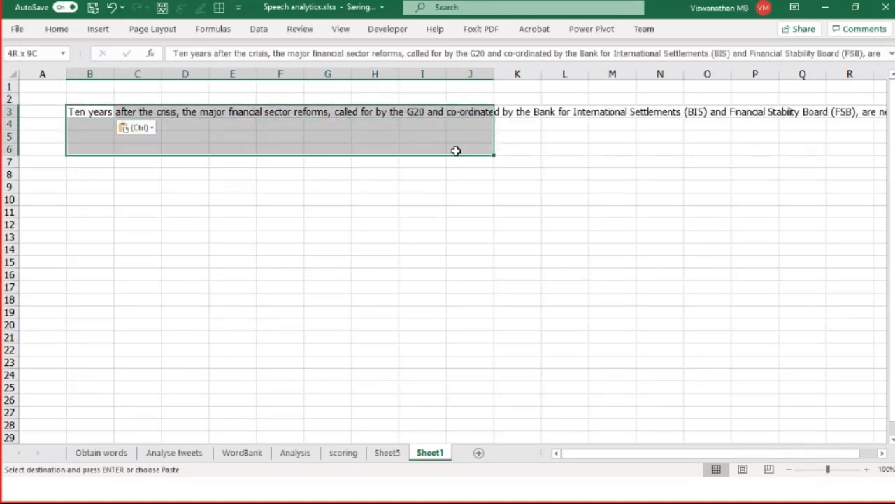
pyautogui.moveTo(88, 111); pyautogui.dragTo(535, 112)
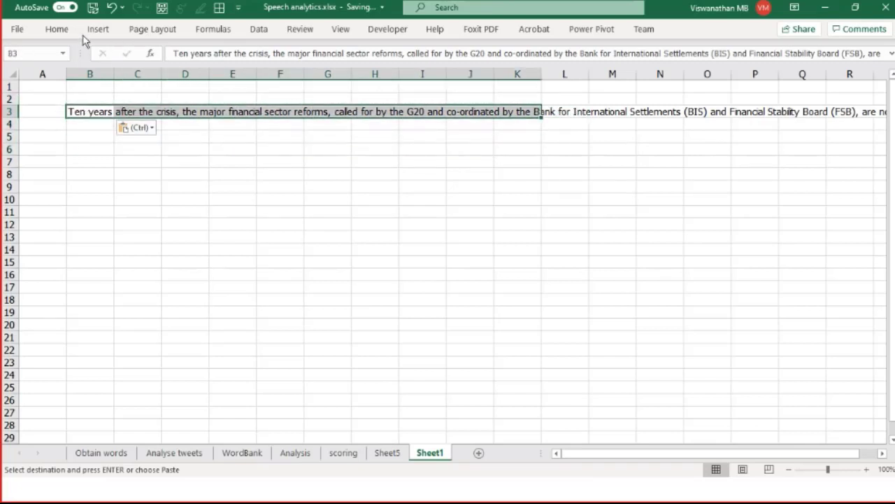
pyautogui.click(57, 28)
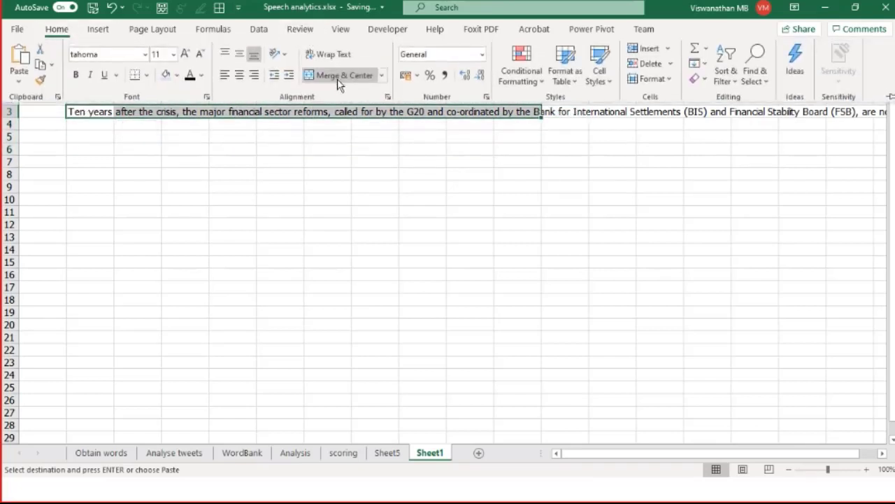
pyautogui.click(328, 75)
pyautogui.click(326, 54)
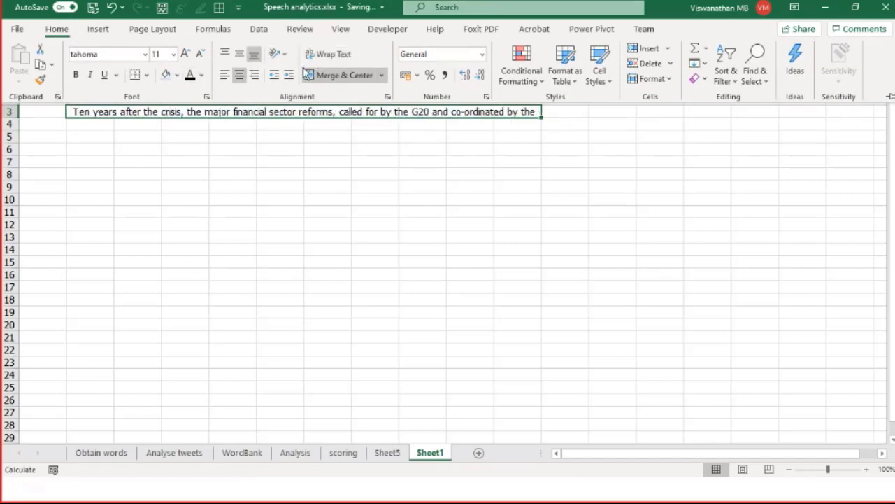
# Increase the height of row 3 to fit about five lines of text and left-align the merged cell.
pyautogui.click(16, 120)
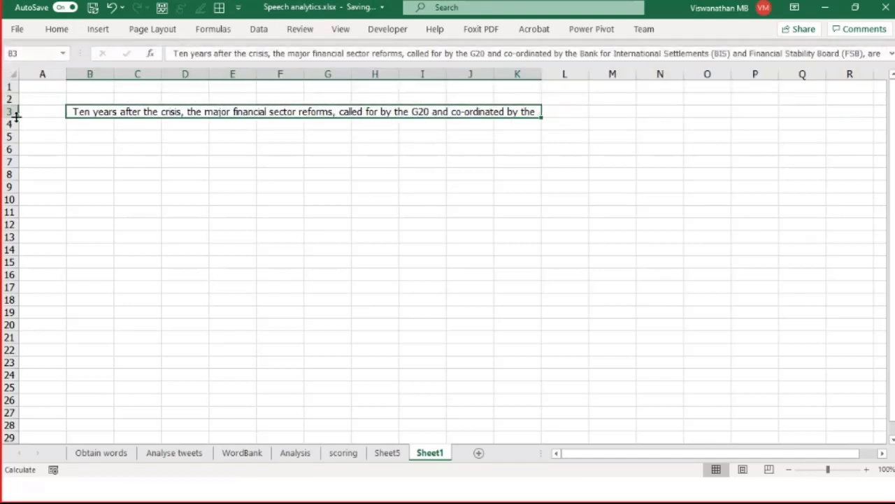
pyautogui.moveTo(16, 117); pyautogui.dragTo(26, 166)
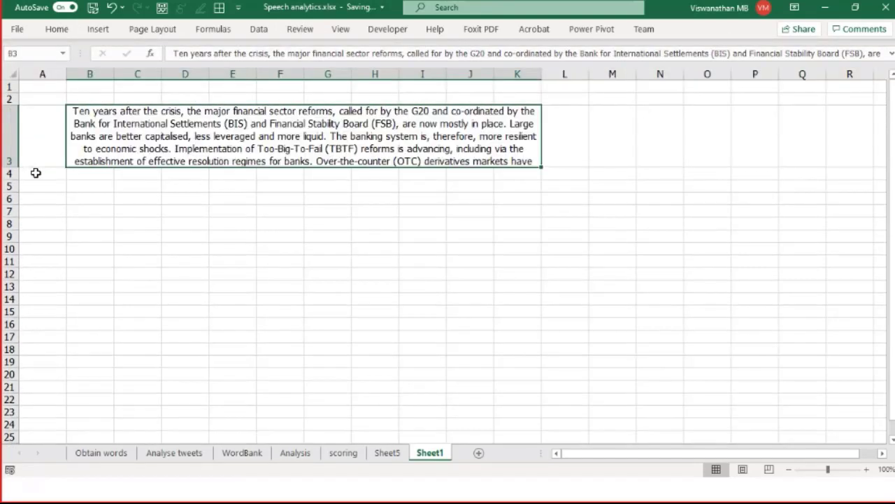
pyautogui.click(56, 30)
pyautogui.click(55, 31)
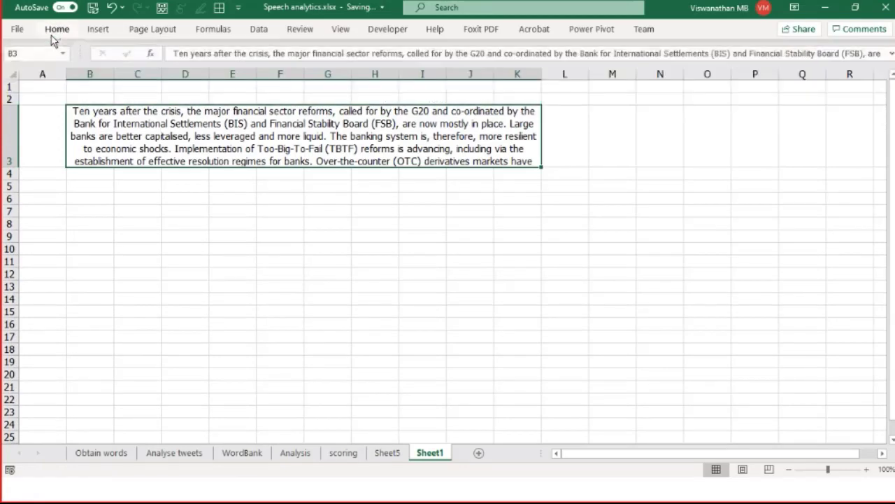
pyautogui.click(56, 30)
pyautogui.click(224, 70)
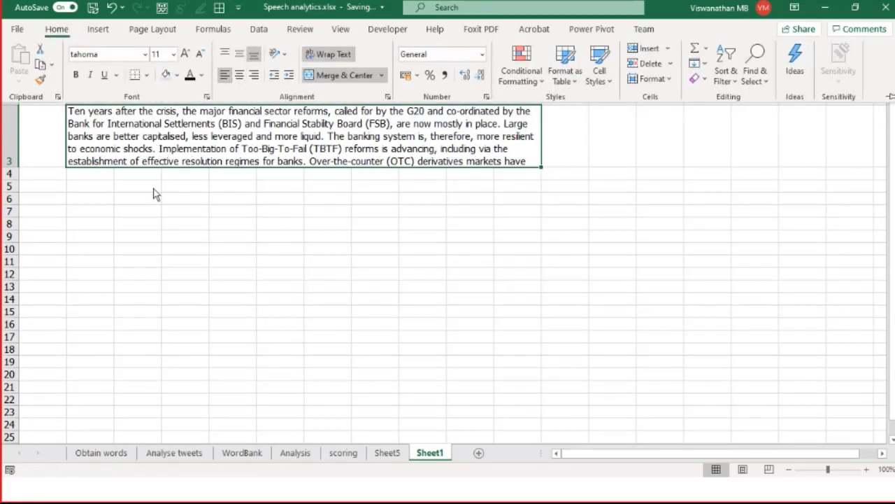
# Widen column K to about 12.63 so the merged text block gets more room.
pyautogui.click(139, 211)
pyautogui.click(131, 148)
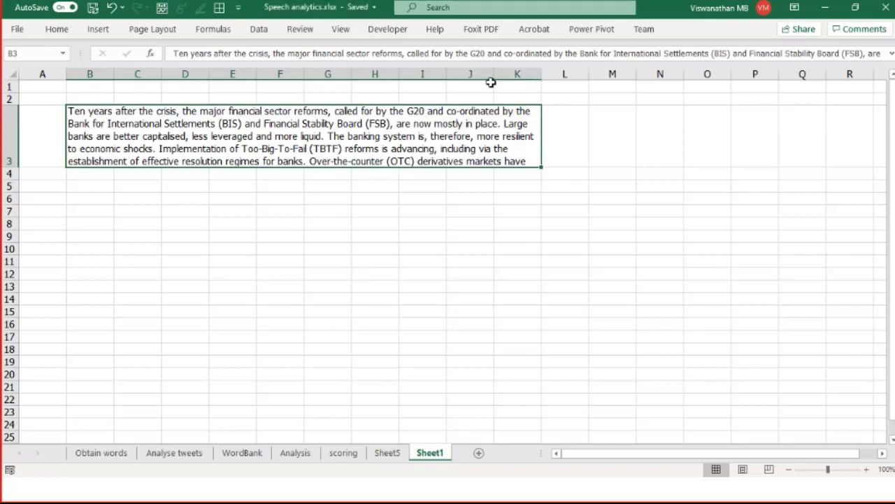
pyautogui.moveTo(540, 74); pyautogui.dragTo(564, 74)
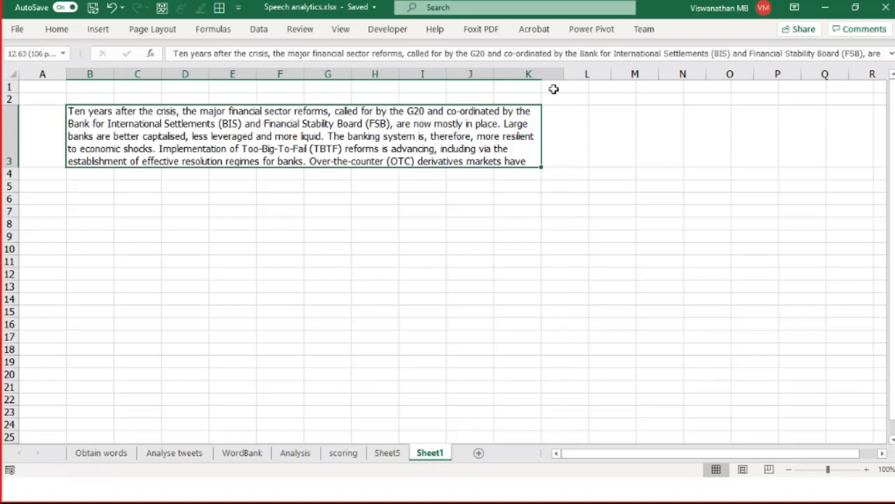
pyautogui.click(83, 184)
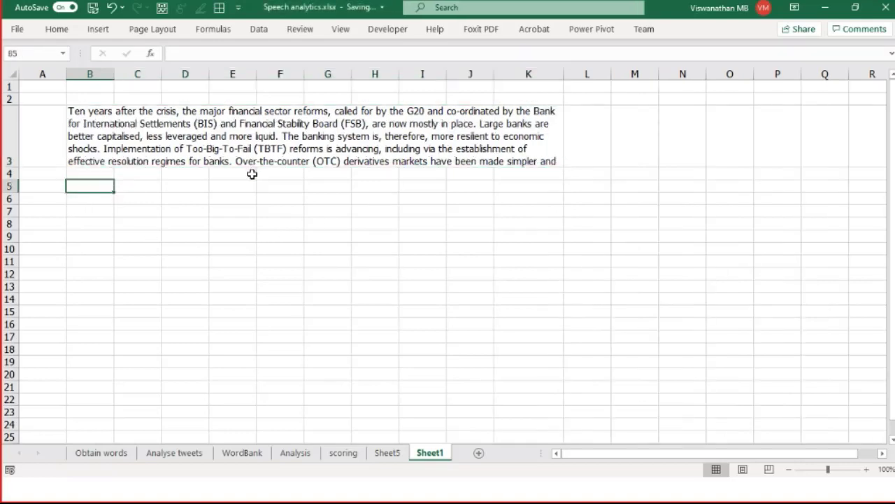
pyautogui.press('Down')
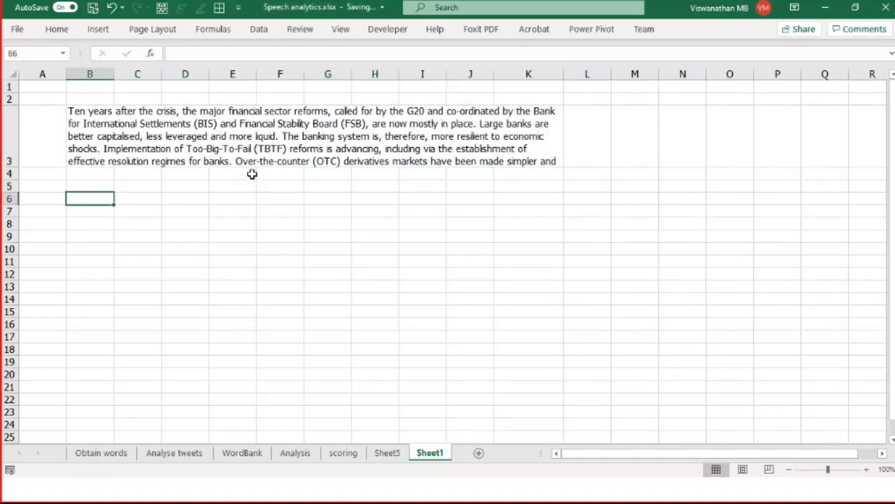
pyautogui.write('=')
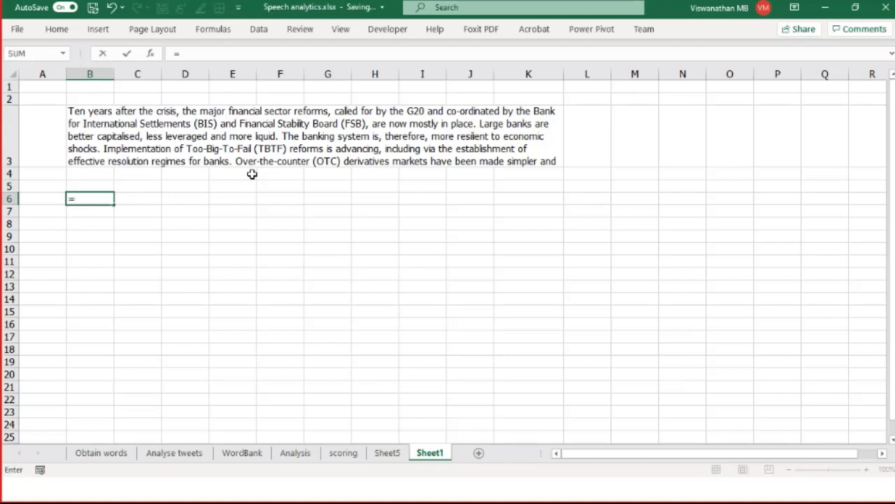
pyautogui.write('F')
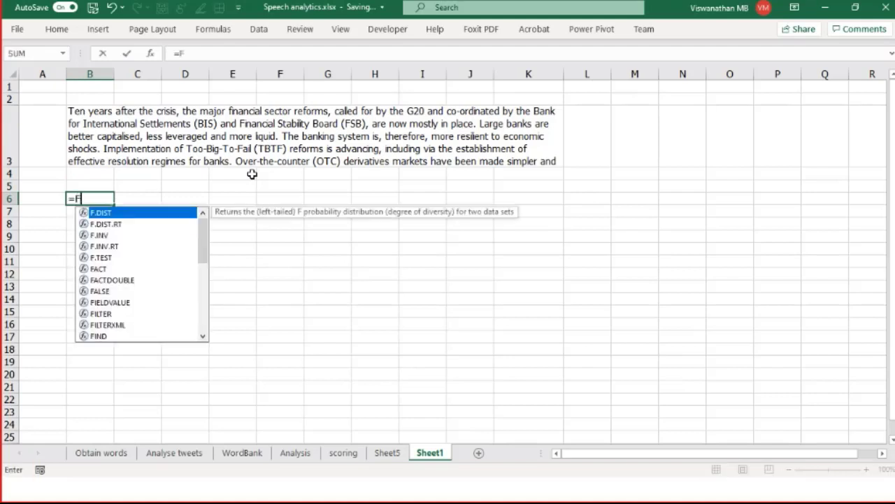
pyautogui.write('ind (')
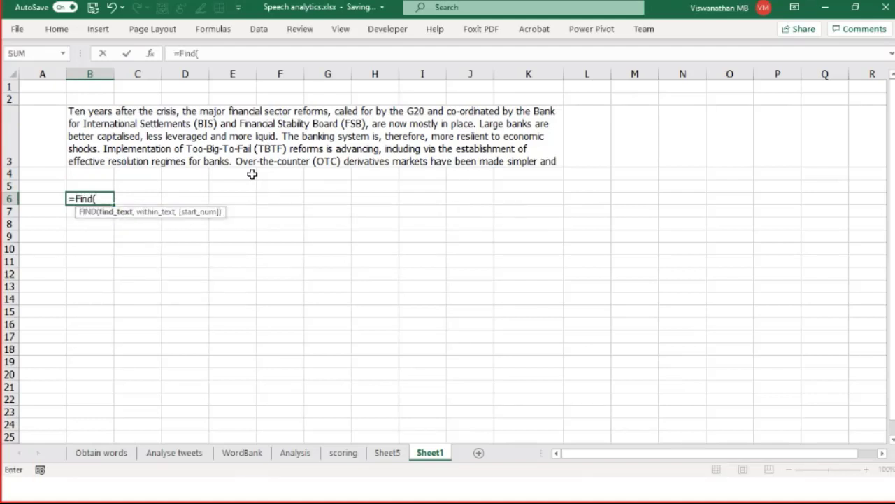
pyautogui.write('" ",')
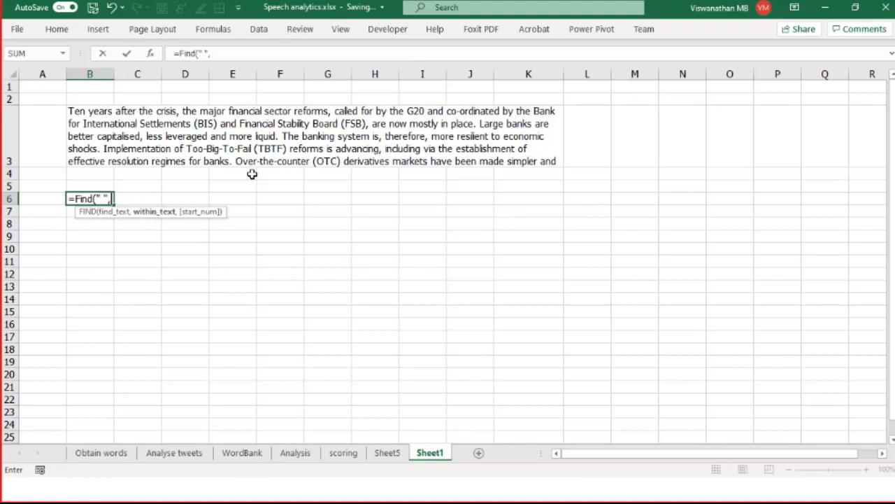
pyautogui.press('Up')
pyautogui.press('Up')
pyautogui.press('Up')
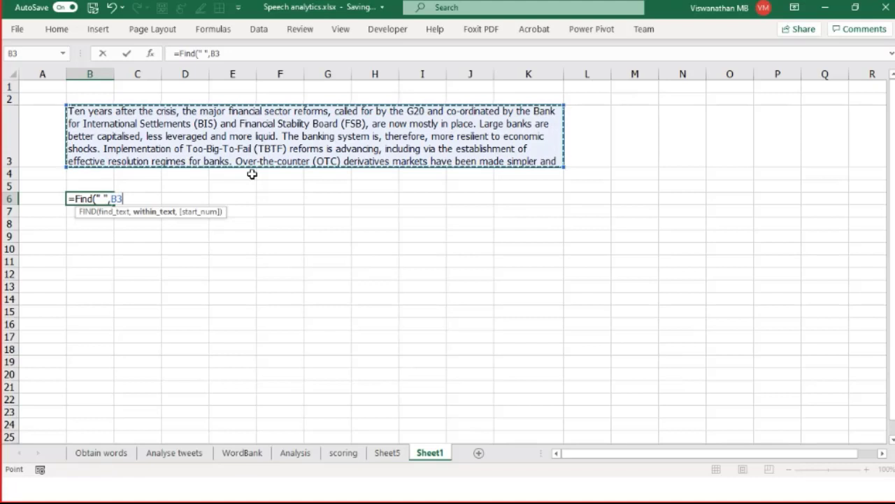
pyautogui.write(',')
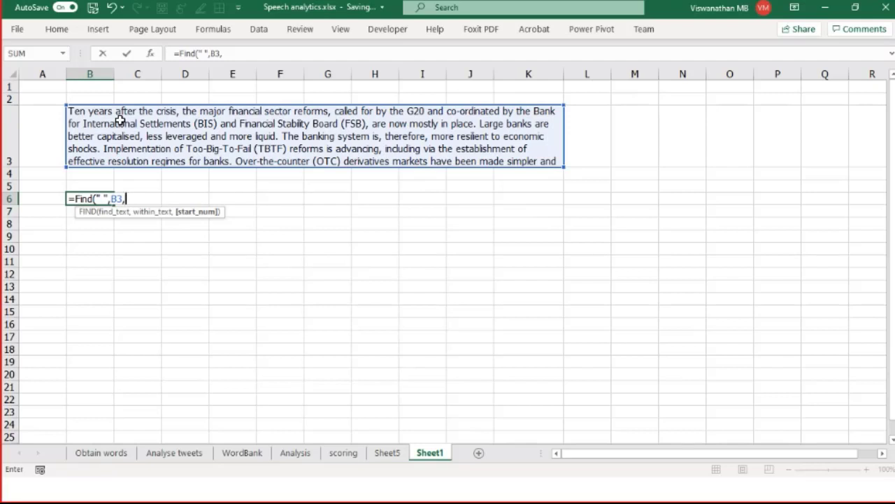
pyautogui.write('sequ')
pyautogui.press('Tab')
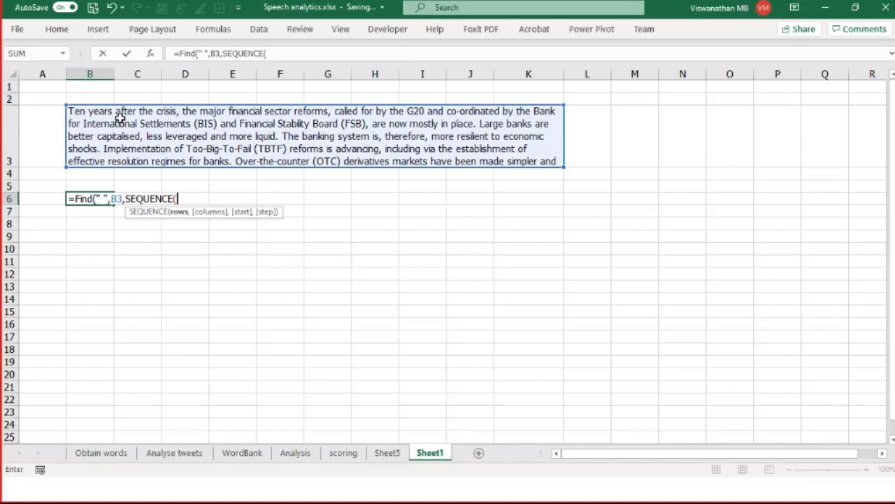
pyautogui.write('Len(')
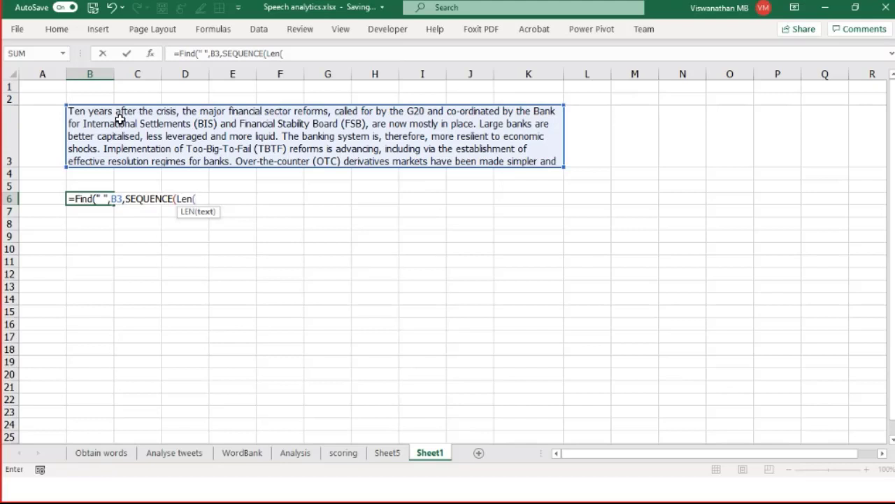
pyautogui.click(119, 119)
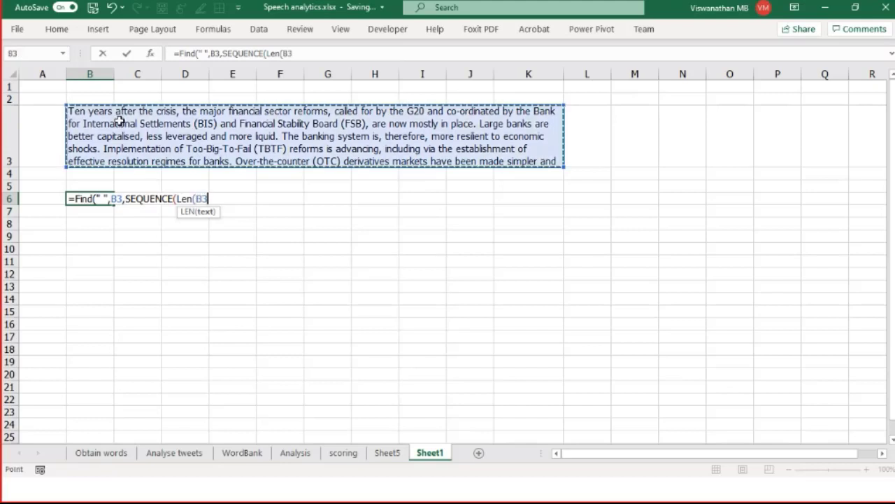
pyautogui.press('Escape')
# Enter the label "Length of text" in B5, below the merged speech text.
pyautogui.press('Up')
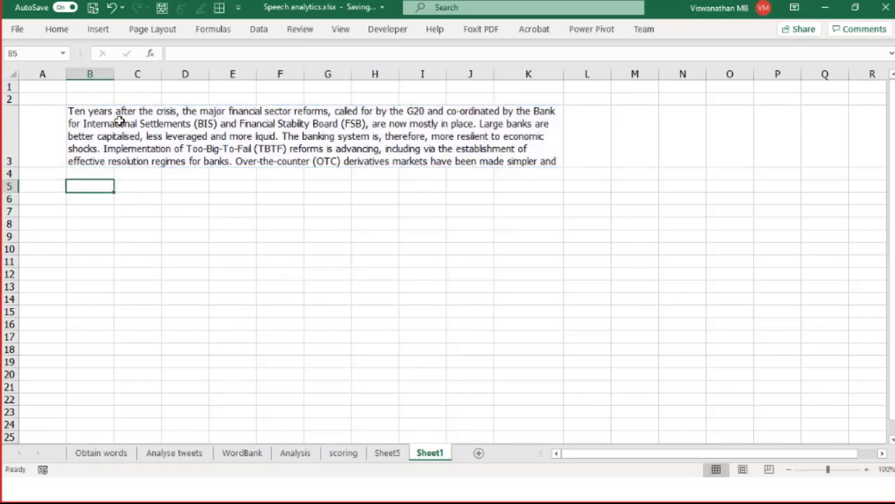
pyautogui.write('Keb===')
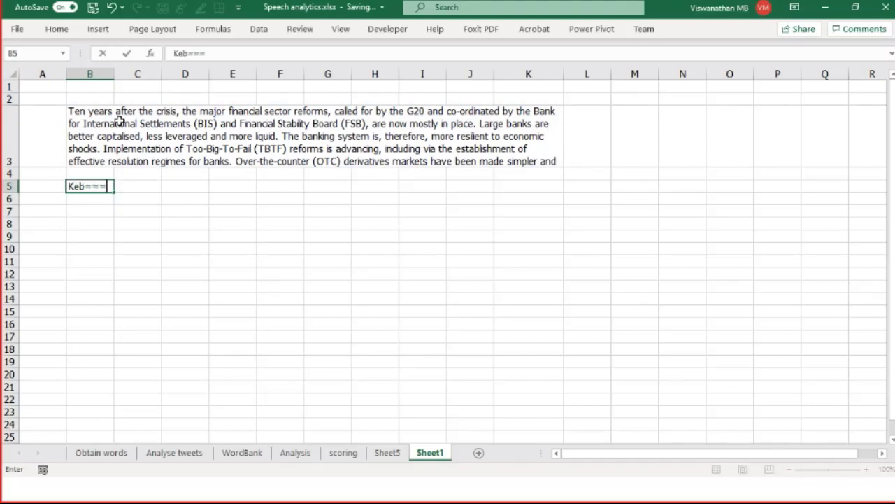
pyautogui.press('BackSpace')
pyautogui.press('BackSpace')
pyautogui.press('BackSpace')
pyautogui.press('BackSpace')
pyautogui.press('BackSpace')
pyautogui.press('BackSpace')
pyautogui.write('Length of')
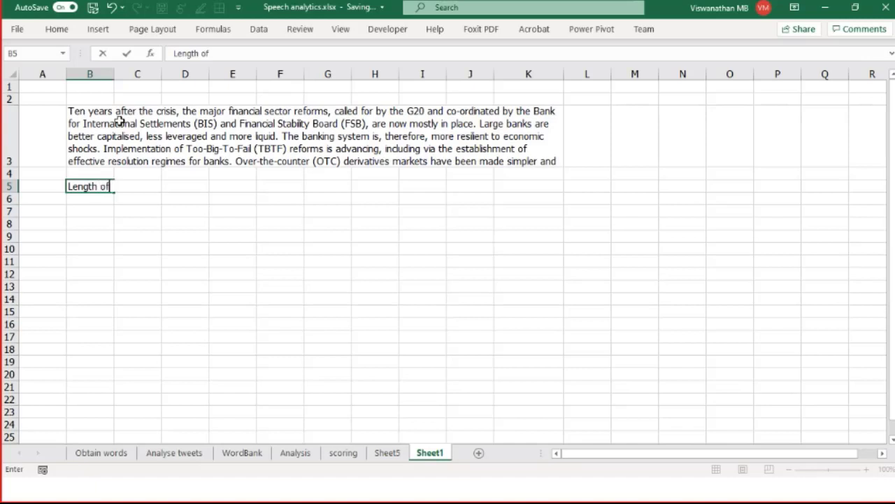
pyautogui.write(' text')
pyautogui.press('Tab')
# Calculate the number of characters in the speech text with =LEN(B3) in D5.
pyautogui.press('Tab')
pyautogui.write('=Len')
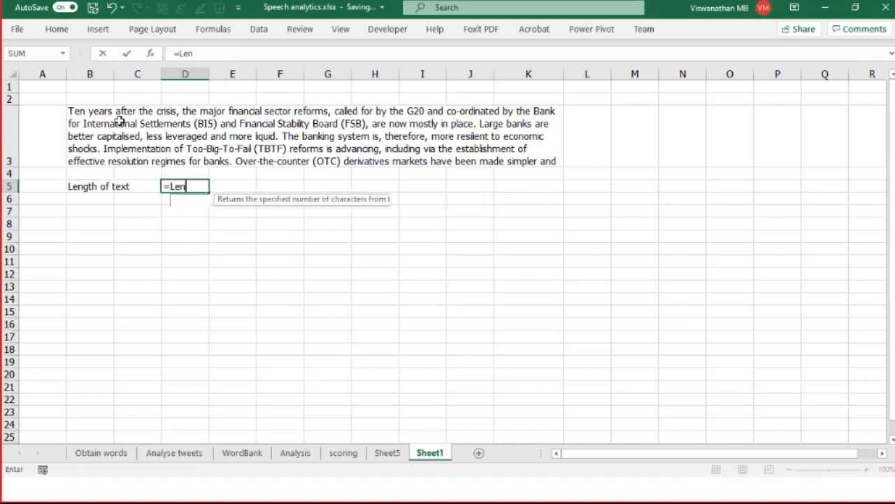
pyautogui.press('Tab')
pyautogui.click(120, 121)
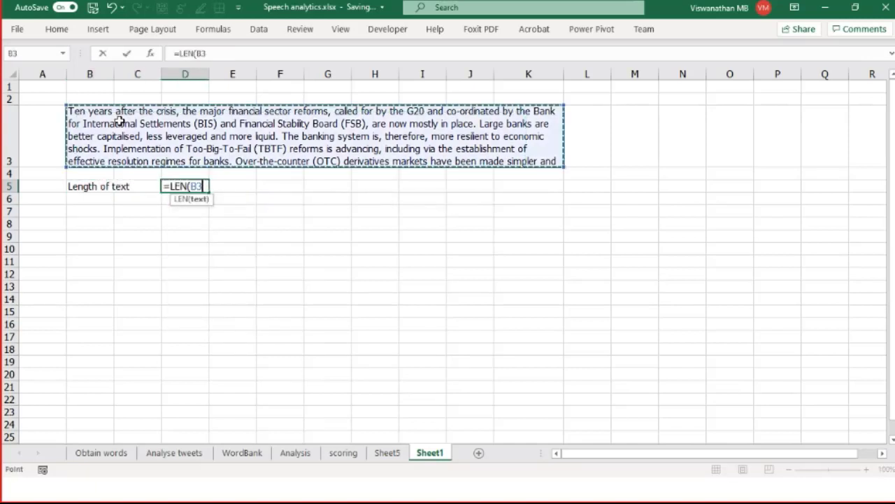
pyautogui.write(')')
pyautogui.press('Return')
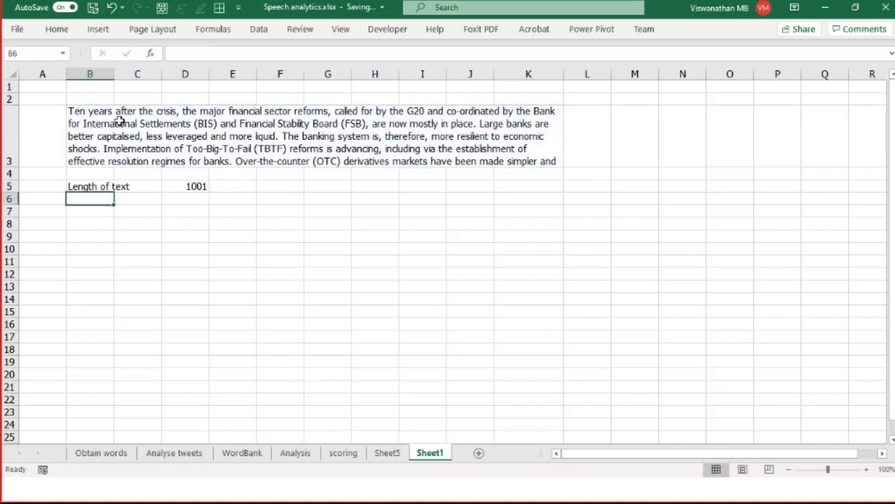
# Begin a FIND formula in B8 that looks for a space (" ") within the speech text in B3.
pyautogui.press('Down')
pyautogui.press('Down')
pyautogui.write('=FIND(')
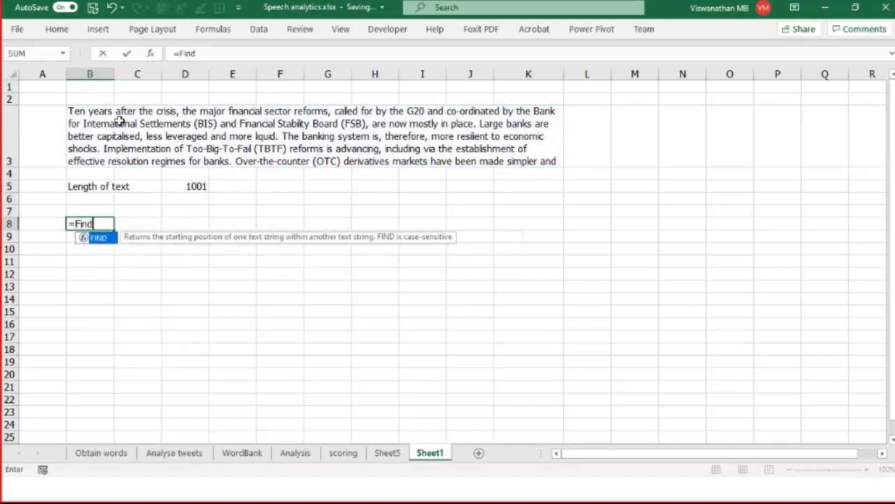
pyautogui.write('" ",')
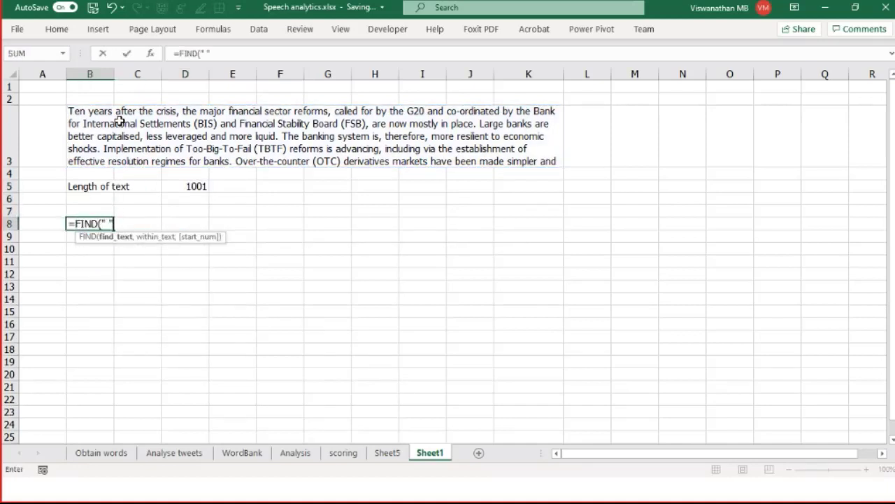
pyautogui.press('Up')
pyautogui.press('Up')
pyautogui.press('Up')
pyautogui.press('Up')
pyautogui.press('Up')
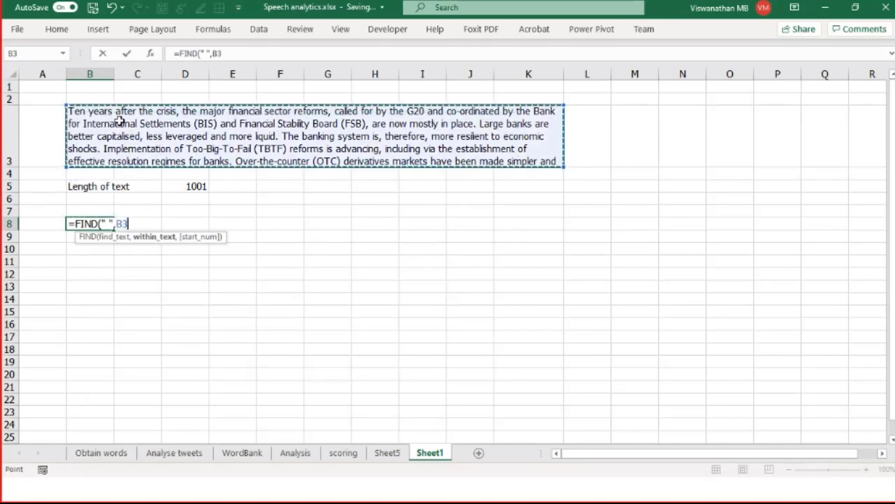
pyautogui.write(',"')
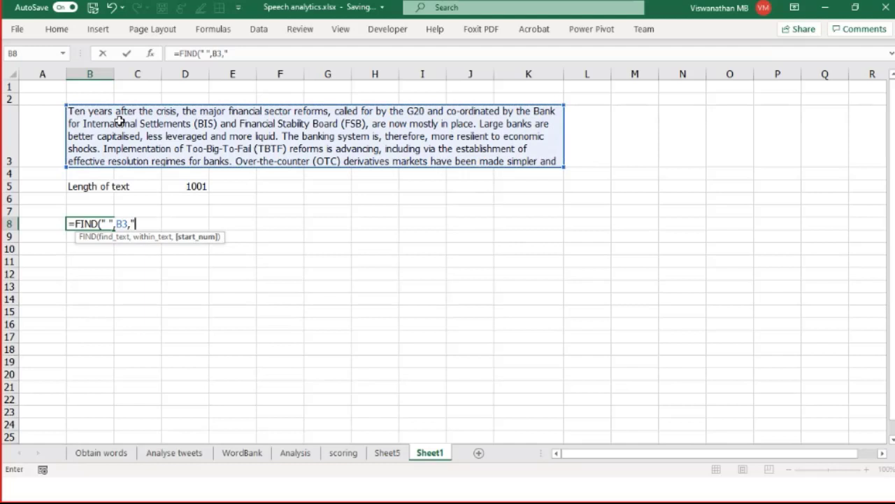
pyautogui.press('BackSpace')
pyautogui.write('sequ')
pyautogui.press('Tab')
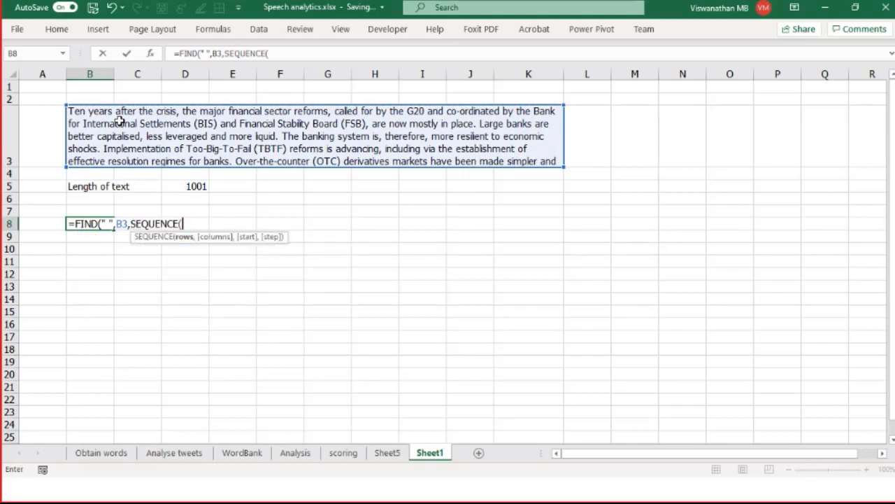
pyautogui.press('Up')
pyautogui.press('Up')
pyautogui.press('Up')
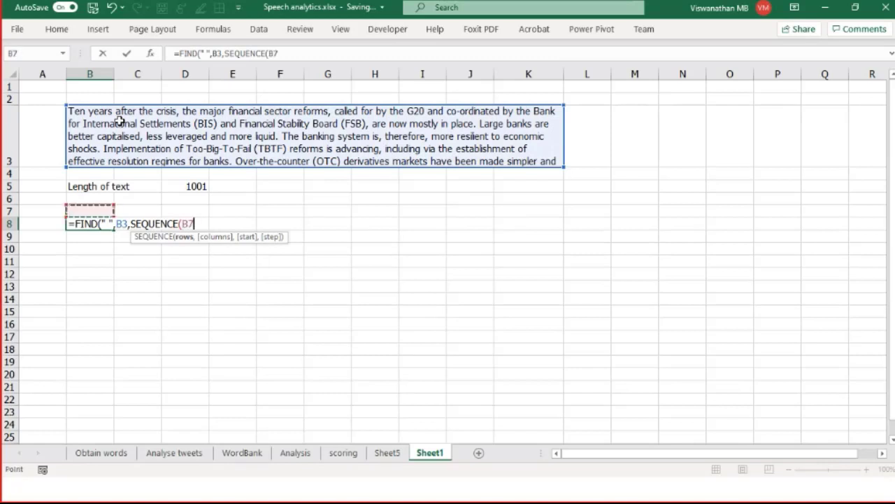
pyautogui.press('Right')
pyautogui.press('Right')
pyautogui.write('))')
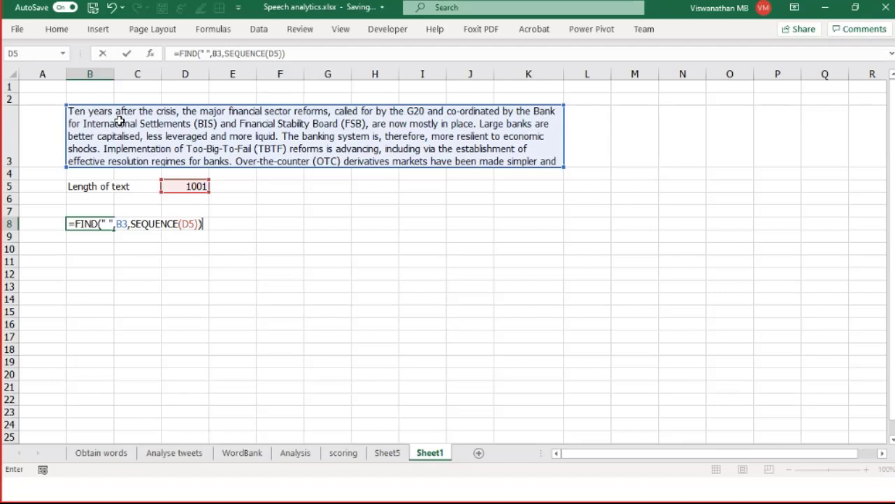
pyautogui.press('BackSpace')
pyautogui.press('BackSpace')
pyautogui.press('BackSpace')
pyautogui.press('BackSpace')
pyautogui.press('BackSpace')
pyautogui.press('BackSpace')
pyautogui.press('BackSpace')
pyautogui.press('BackSpace')
pyautogui.press('BackSpace')
pyautogui.press('BackSpace')
pyautogui.press('BackSpace')
pyautogui.press('BackSpace')
pyautogui.press('BackSpace')
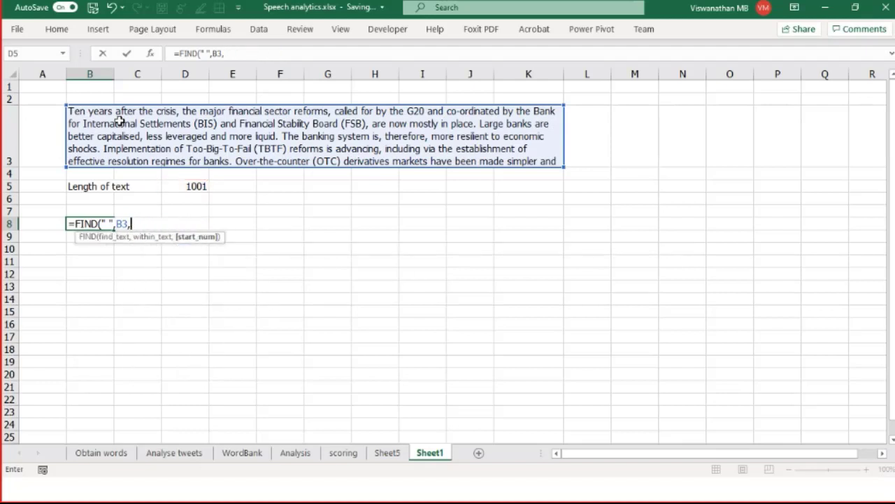
# Complete the B8 formula as =FIND(" ",B3,SEQUENCE(D5)), using the text length in D5 for the sequence of start positions.
pyautogui.write('seq')
pyautogui.press('Tab')
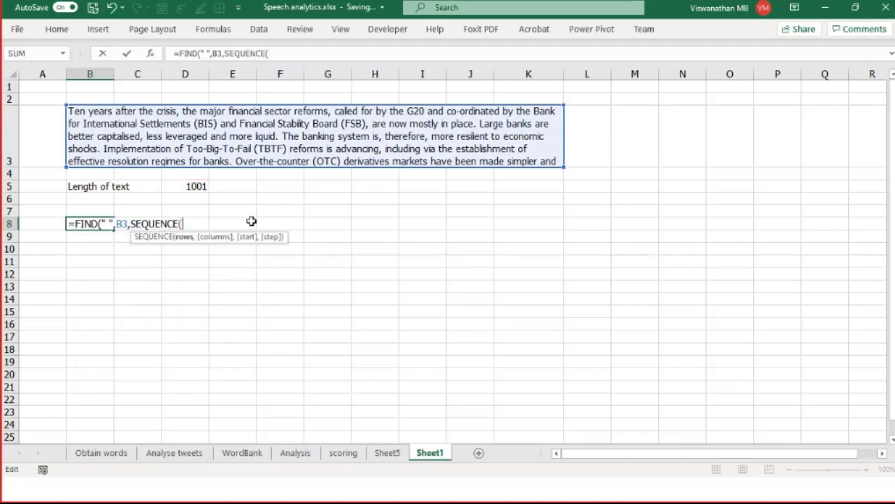
pyautogui.click(190, 188)
pyautogui.write('))')
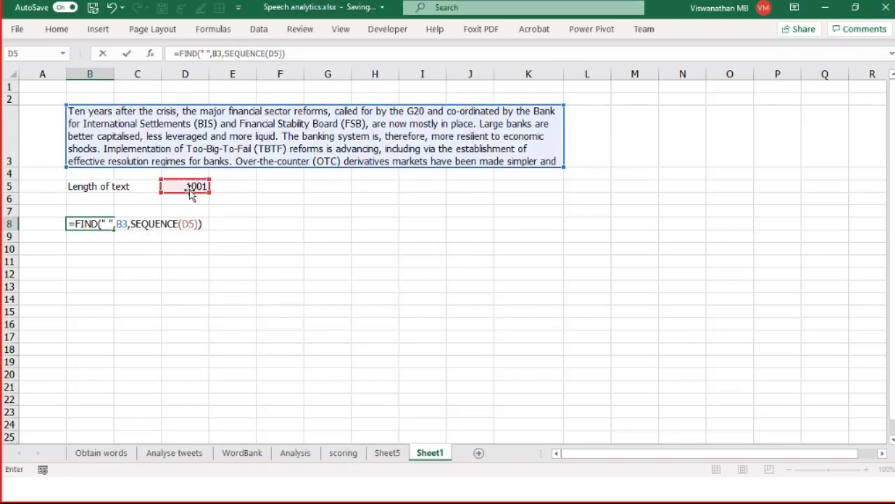
pyautogui.press('Return')
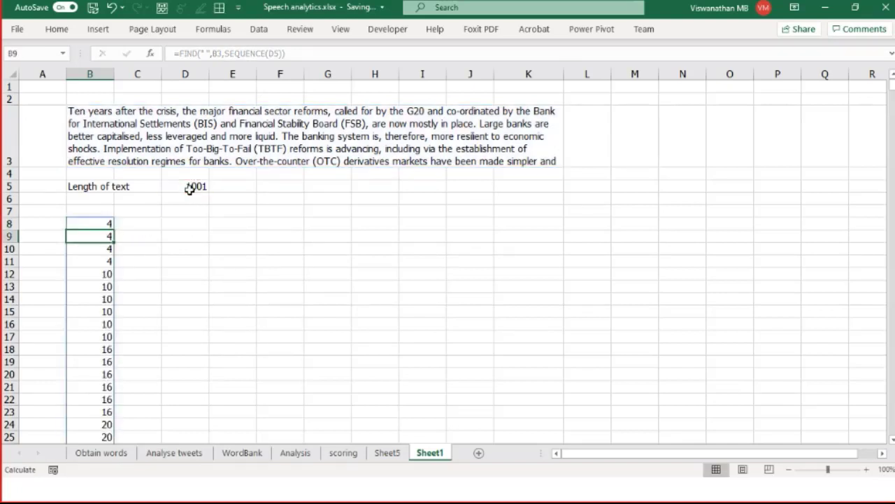
# Enter the header "Pos Space" in B7 above the spilled results.
pyautogui.press('Up')
pyautogui.press('Up')
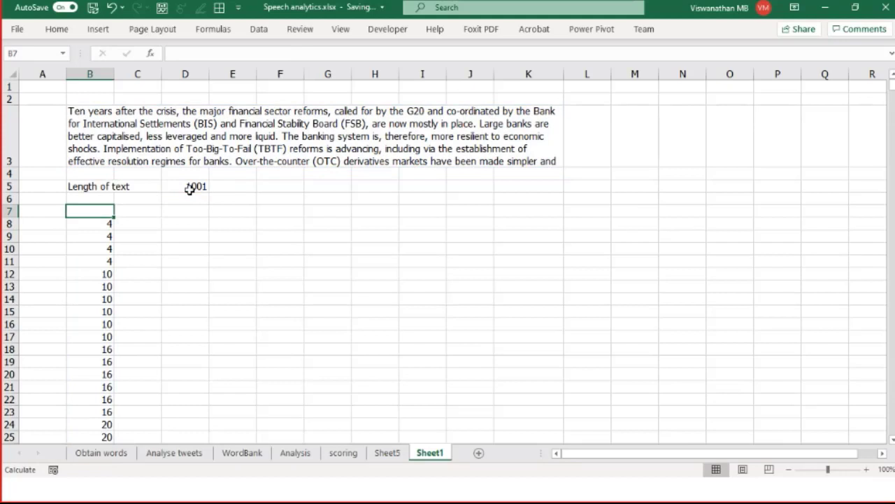
pyautogui.write('Pos Space')
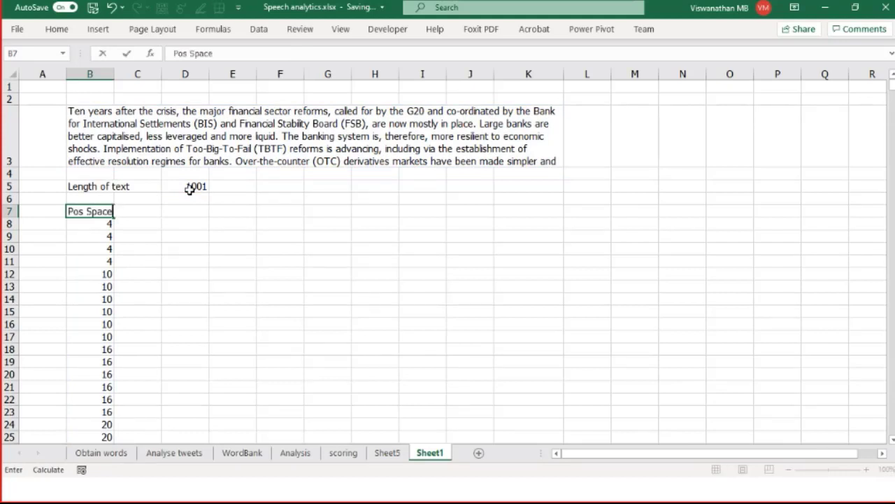
pyautogui.press('Return')
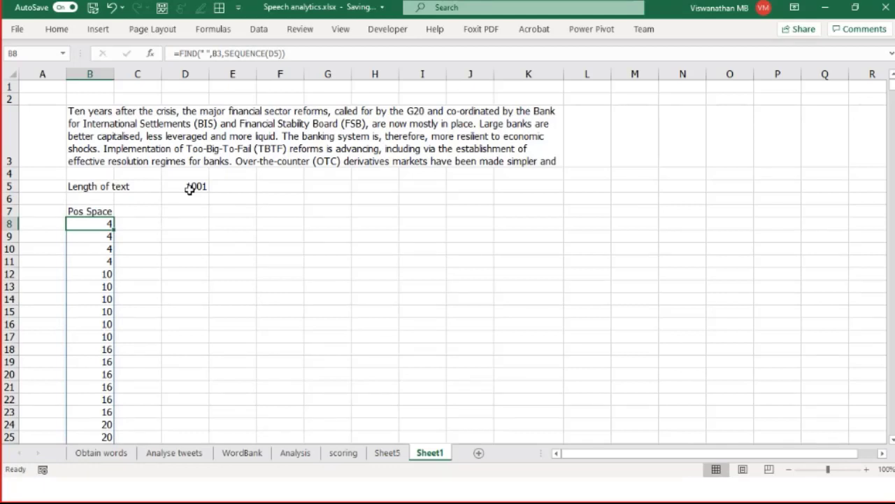
# Examine the groups of repeated space positions in B8:B11 and B12:B17.
pyautogui.click(103, 236)
pyautogui.click(98, 249)
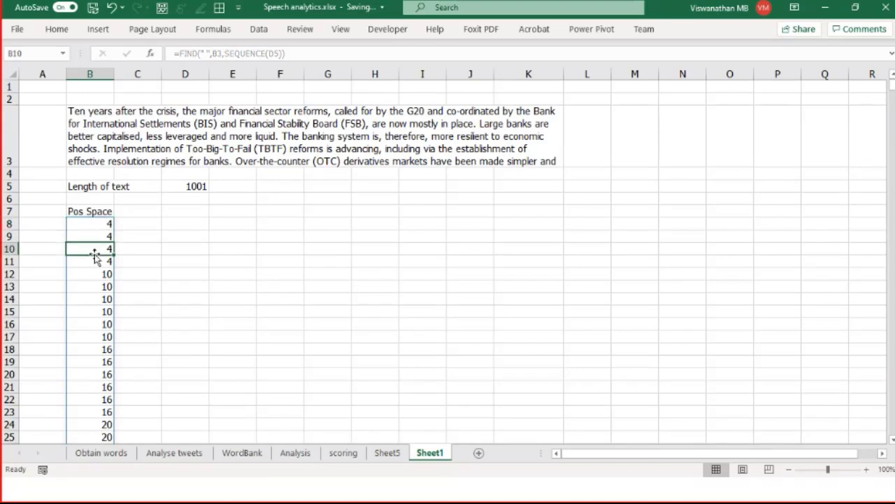
pyautogui.click(96, 262)
pyautogui.moveTo(110, 228); pyautogui.dragTo(106, 261)
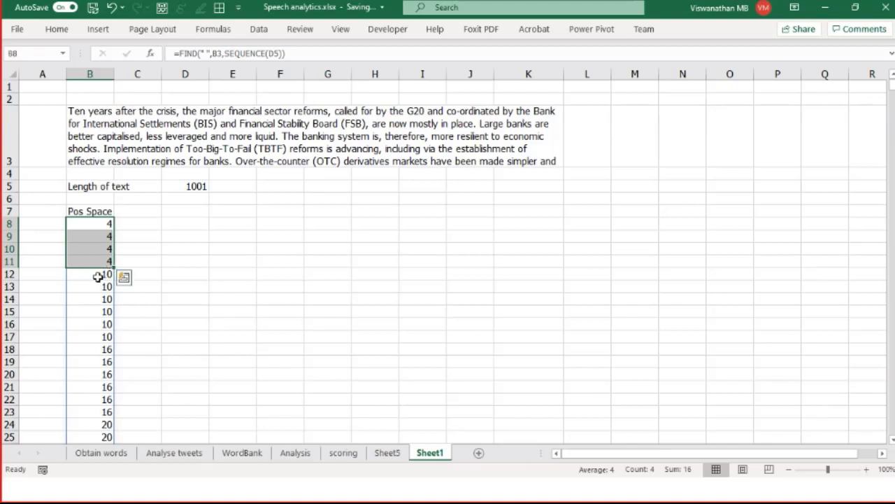
pyautogui.click(96, 274)
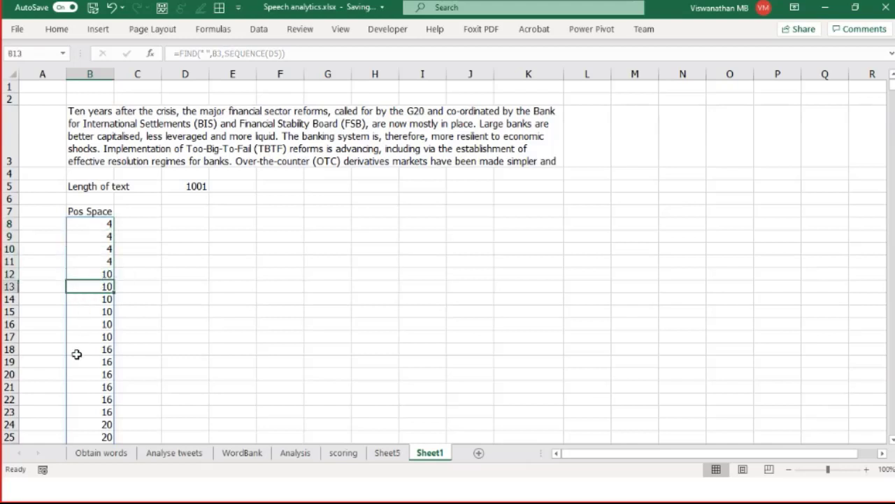
pyautogui.click(102, 274)
pyautogui.moveTo(102, 274); pyautogui.dragTo(88, 336)
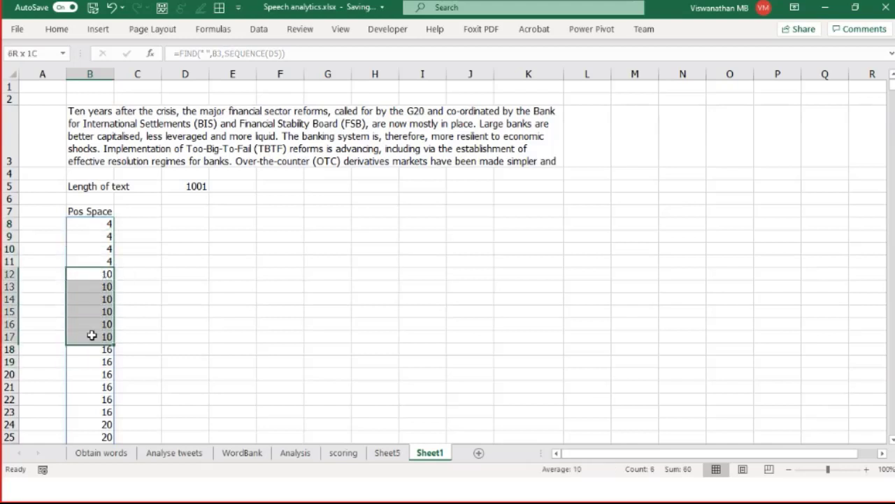
# Wrap the B8 formula in UNIQUE so it reads =UNIQUE(FIND(" ",B3,SEQUENCE(D5))).
pyautogui.click(105, 224)
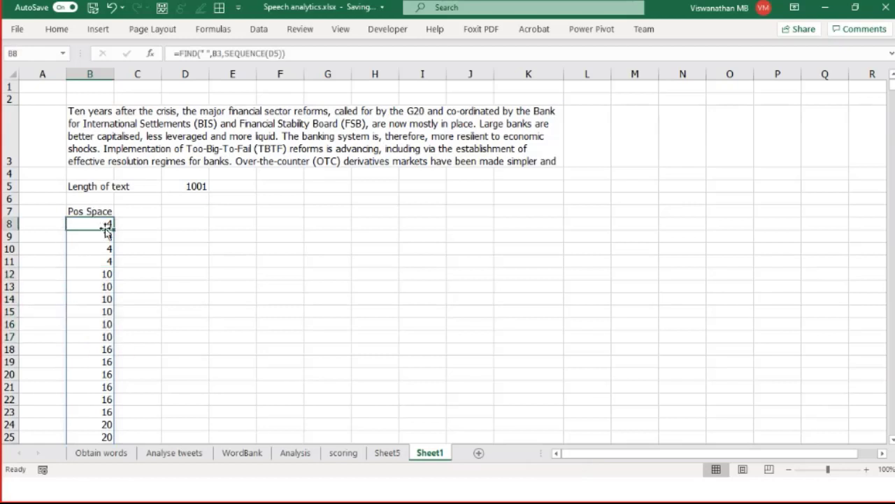
pyautogui.doubleClick(107, 228)
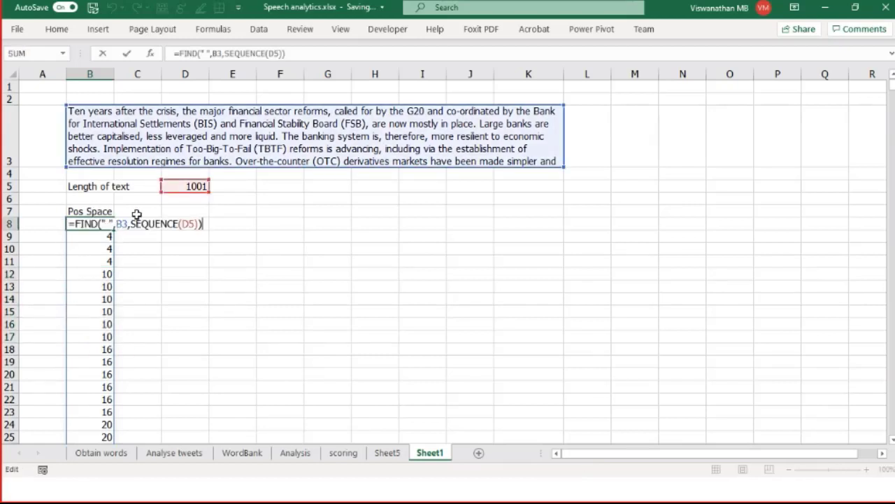
pyautogui.click(75, 221)
pyautogui.write('Uni')
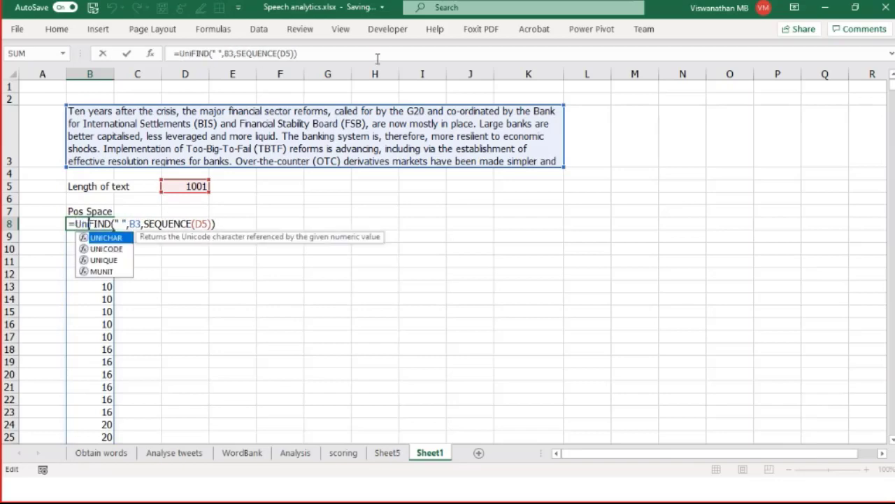
pyautogui.press('Down')
pyautogui.press('Down')
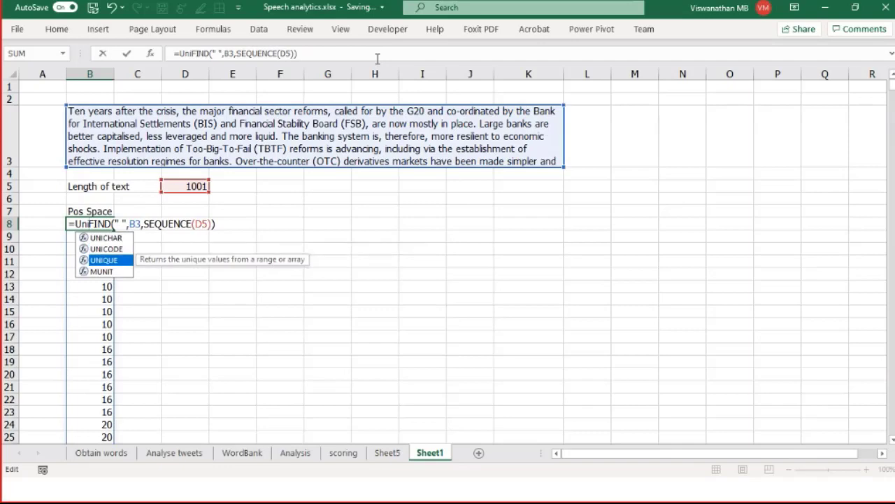
pyautogui.press('Tab')
pyautogui.press('End')
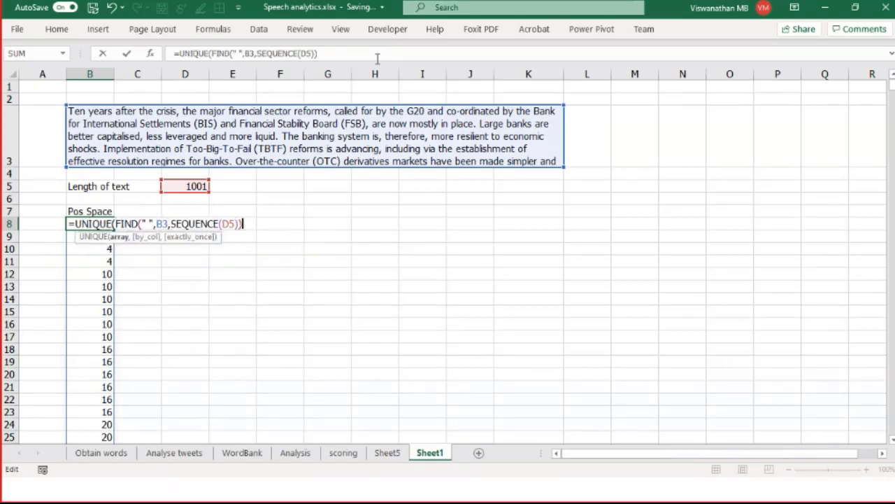
pyautogui.write(')')
pyautogui.press('Return')
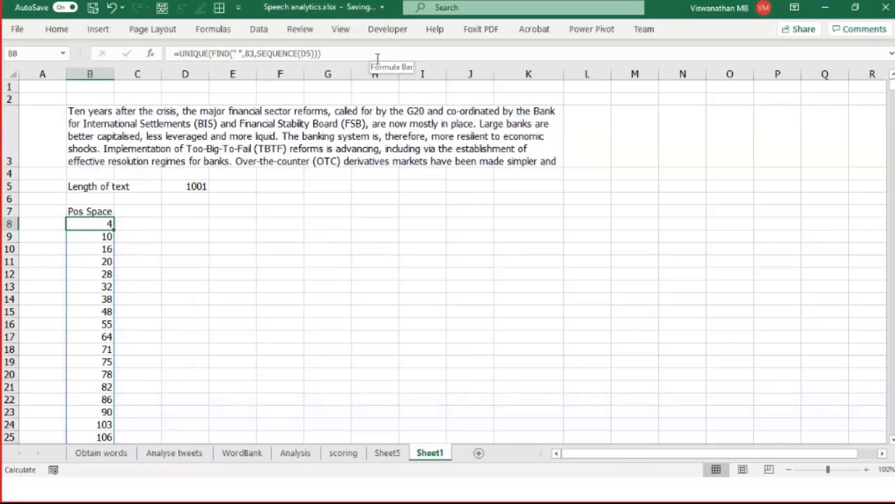
# Move the "Pos Space" header and its whole spilled list from column B to column D, starting at D8.
pyautogui.press('Up')
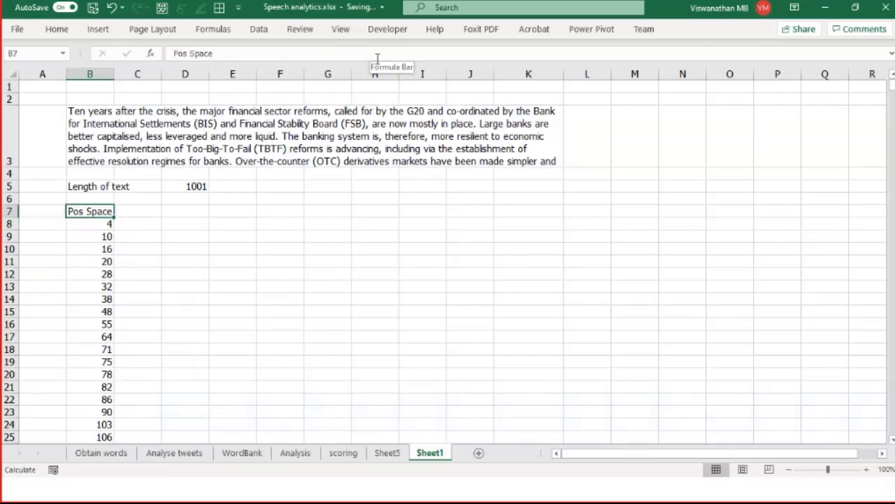
pyautogui.hotkey('shift', 'Down')
pyautogui.hotkey('ctrl', 'shift', 'Down')
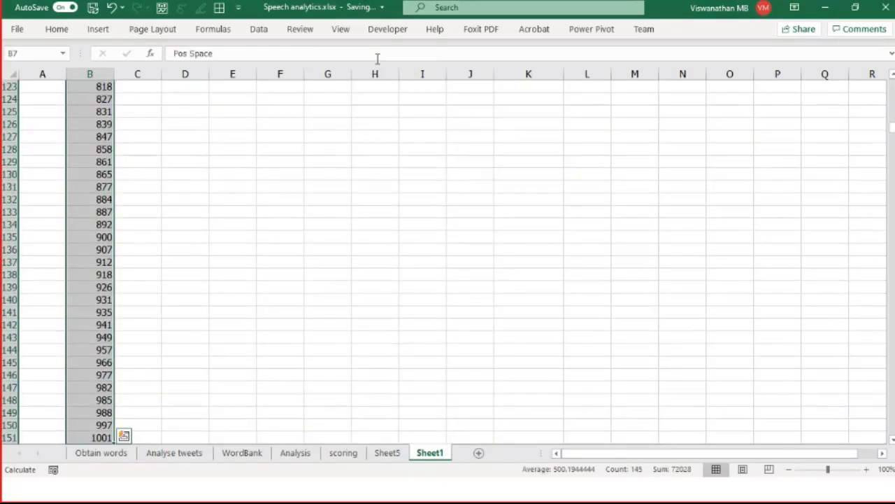
pyautogui.hotkey('ctrl', 'c')
pyautogui.press('Right')
pyautogui.press('Right')
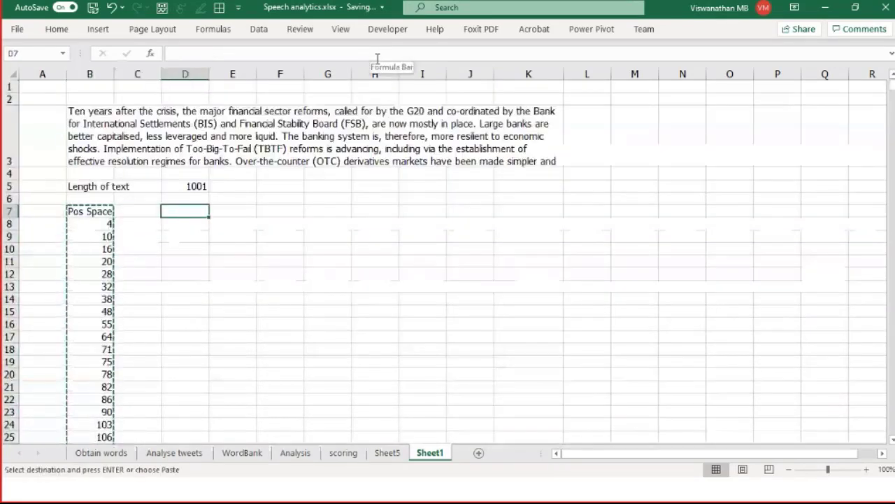
pyautogui.hotkey('ctrl', 'v')
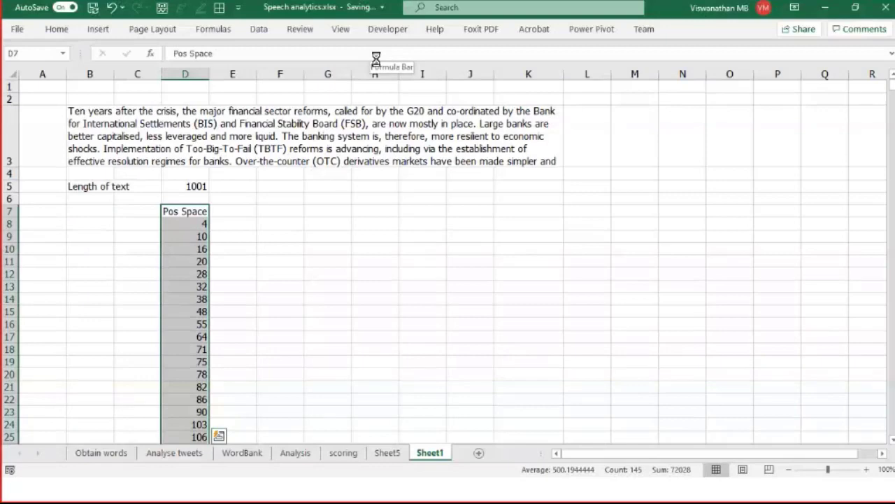
pyautogui.hotkey('ctrl', 'x')
pyautogui.press('Down')
pyautogui.hotkey('ctrl', 'v')
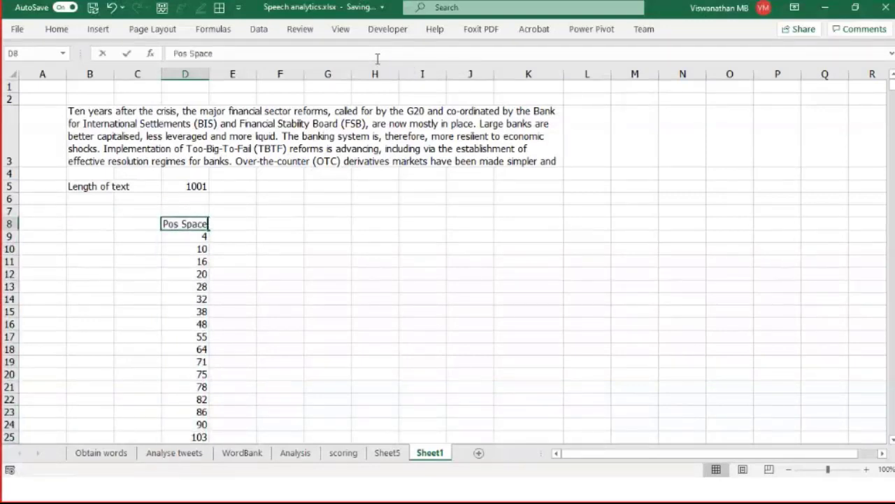
# Rename the header in D8 as "End space".
pyautogui.press('BackSpace')
pyautogui.press('BackSpace')
pyautogui.press('BackSpace')
pyautogui.press('BackSpace')
pyautogui.press('BackSpace')
pyautogui.press('BackSpace')
pyautogui.press('BackSpace')
pyautogui.press('BackSpace')
pyautogui.press('BackSpace')
pyautogui.write('End space')
pyautogui.press('Return')
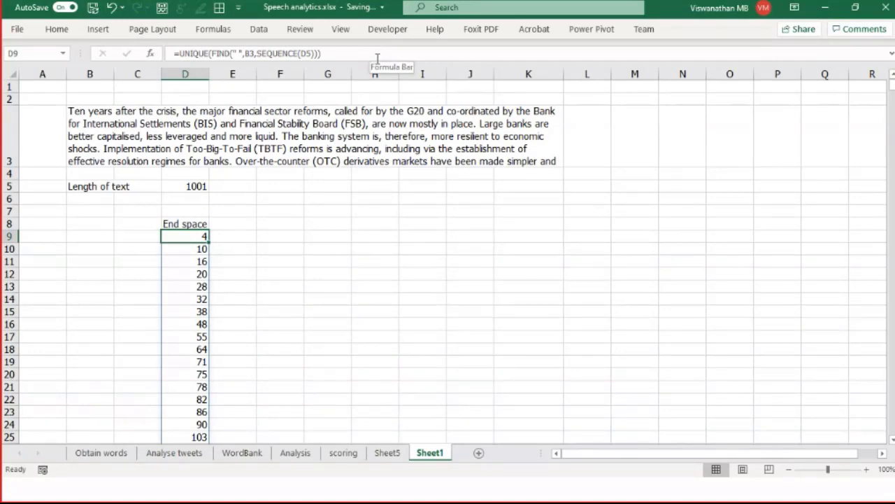
# Enter the header "Start Space" in C8 and widen column C to fit it.
pyautogui.press('Up')
pyautogui.press('Left')
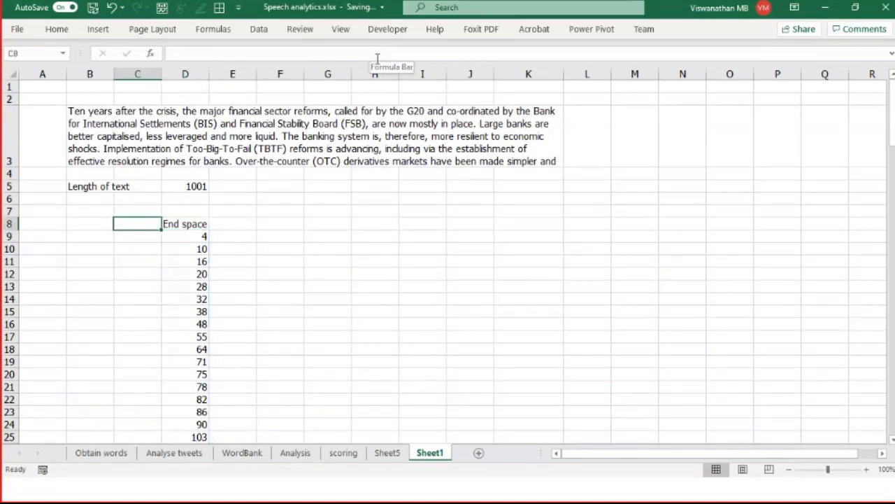
pyautogui.write('St')
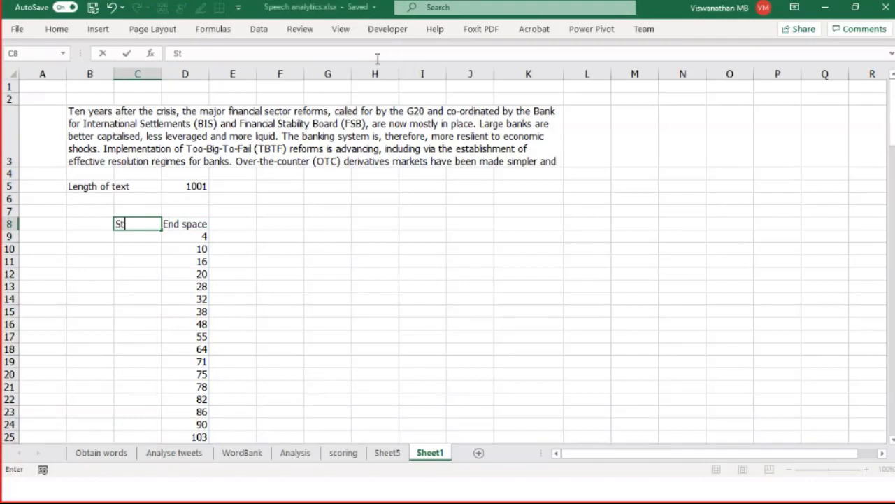
pyautogui.write('art Space')
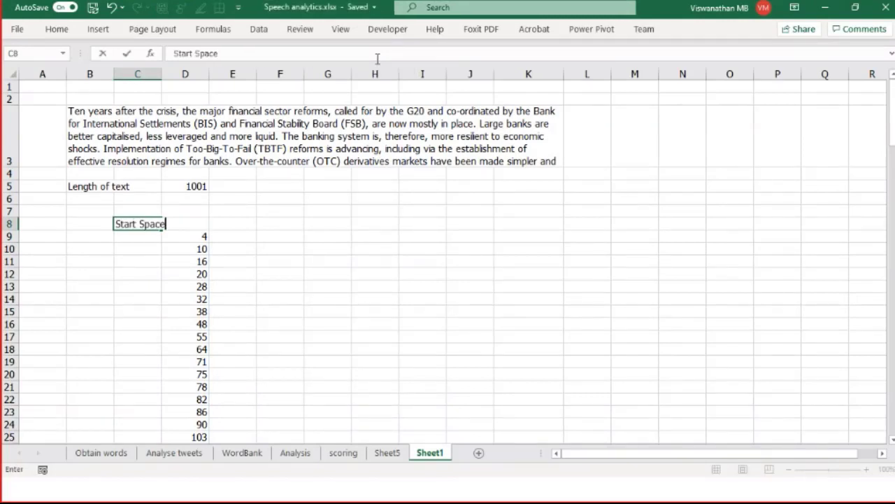
pyautogui.press('Return')
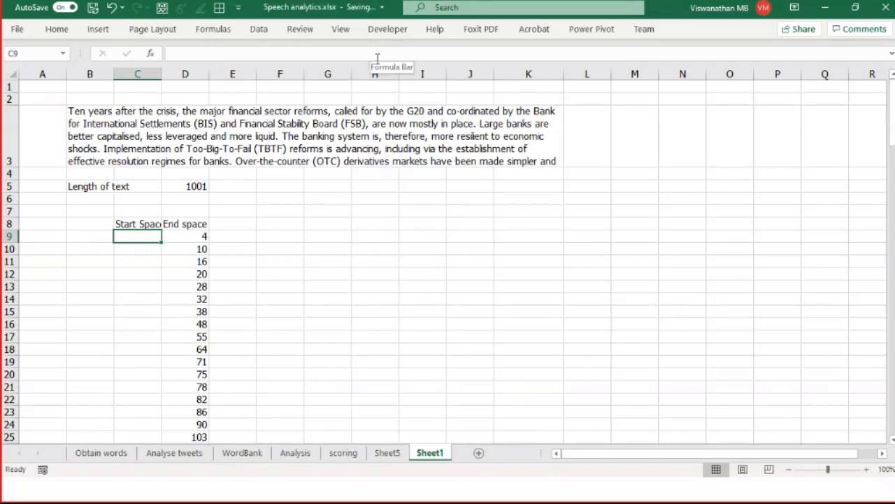
pyautogui.press('Right')
pyautogui.press('Right')
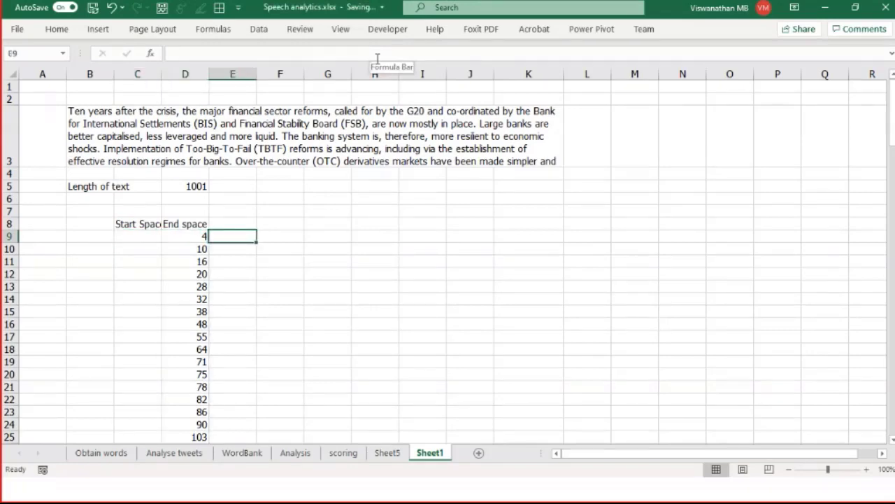
pyautogui.press('Left')
pyautogui.press('Left')
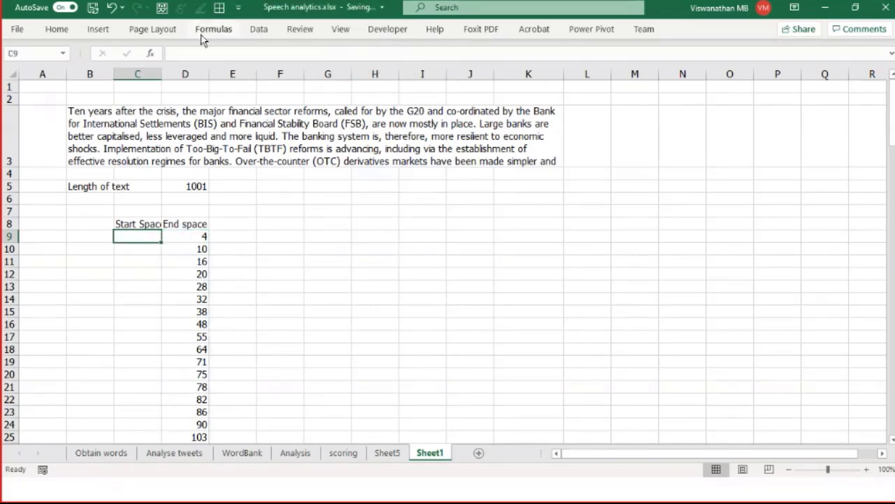
pyautogui.moveTo(161, 75); pyautogui.dragTo(181, 75)
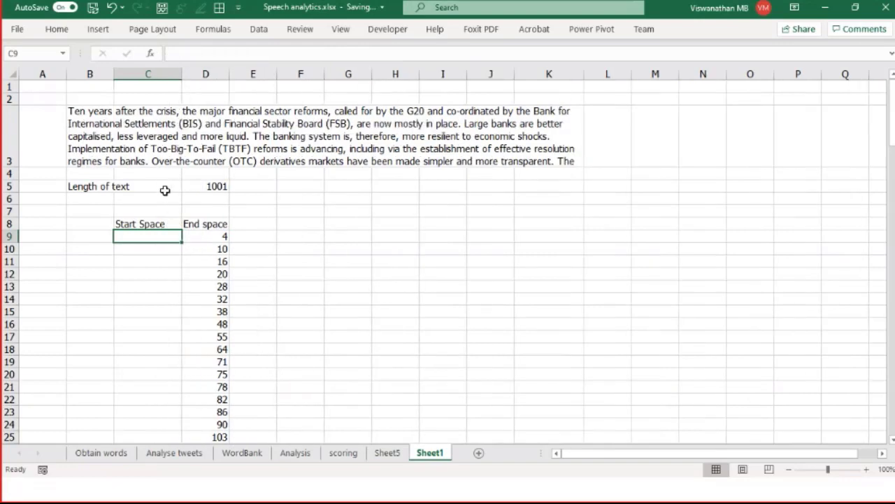
pyautogui.click(149, 255)
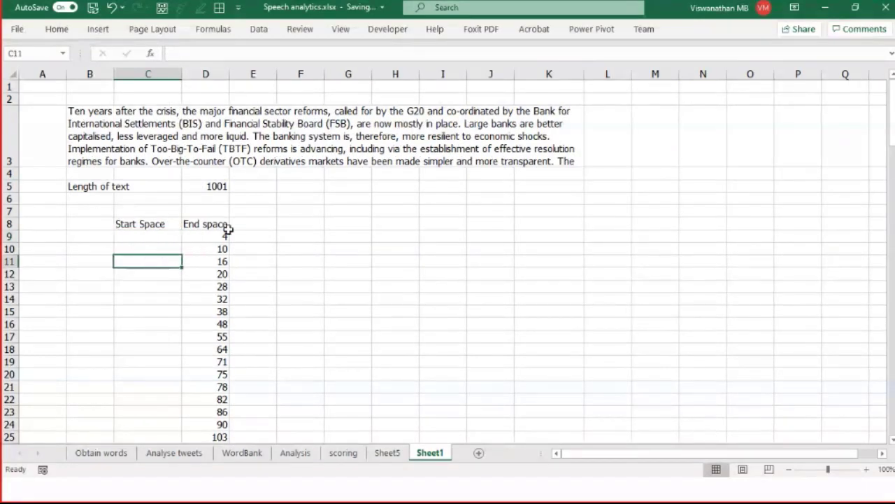
pyautogui.moveTo(225, 227); pyautogui.dragTo(225, 231)
pyautogui.click(217, 236)
pyautogui.click(160, 247)
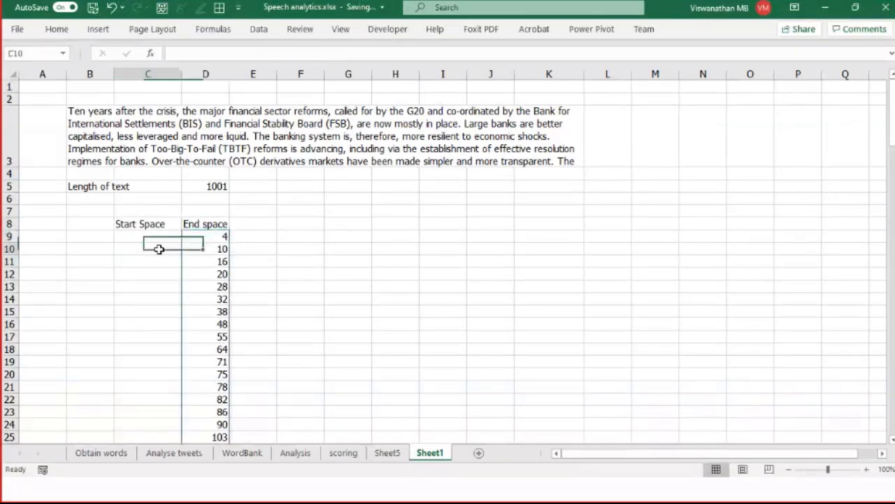
pyautogui.click(222, 237)
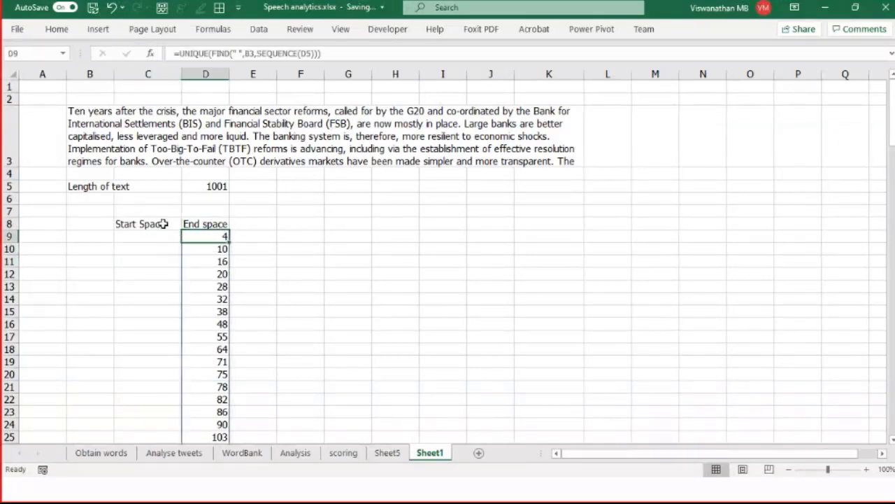
pyautogui.click(96, 221)
pyautogui.write('=')
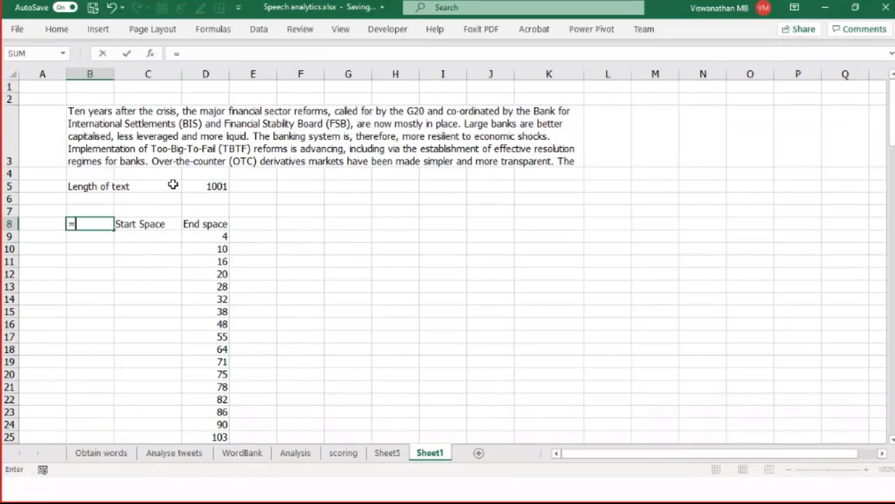
pyautogui.press('Escape')
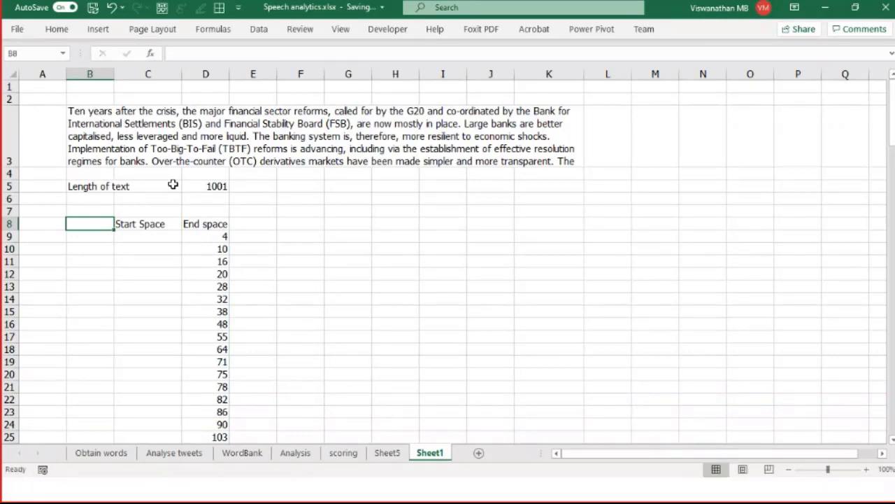
# Enter 0 in C9 and the formula =D9 in C10 under the "Start Space" header.
pyautogui.press('Down')
pyautogui.press('Right')
pyautogui.write('0')
pyautogui.press('Return')
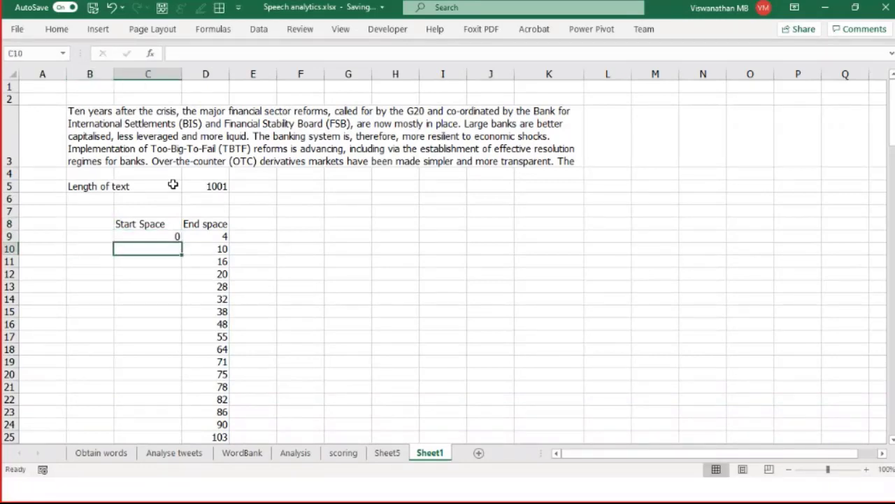
pyautogui.write('=')
pyautogui.press('Right')
pyautogui.press('Up')
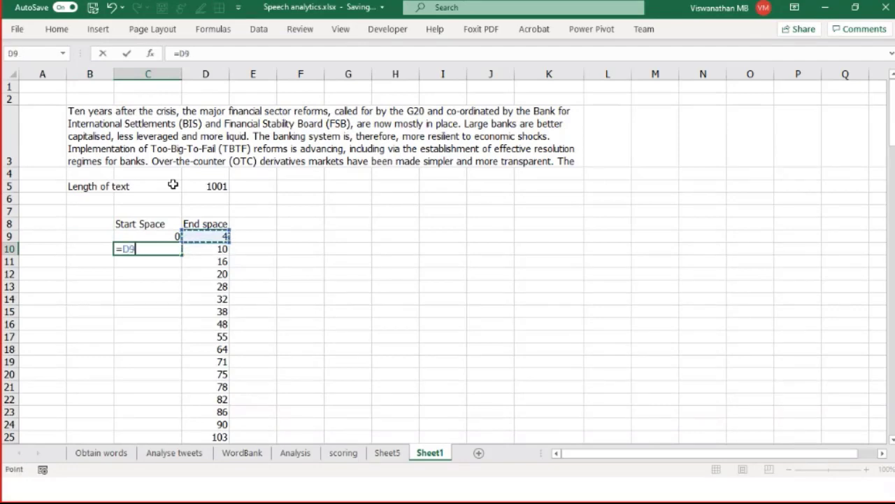
pyautogui.press('Return')
# Clear the trial start positions in C9:C10.
pyautogui.press('Up')
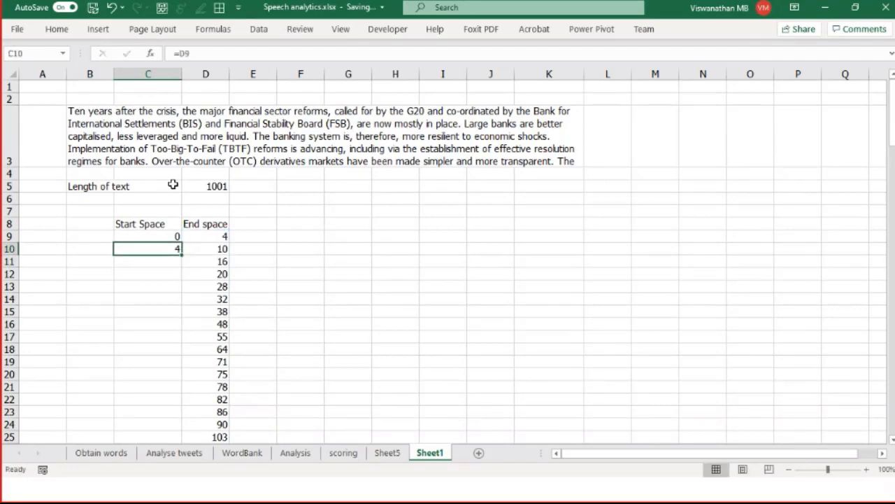
pyautogui.hotkey('shift', 'Up')
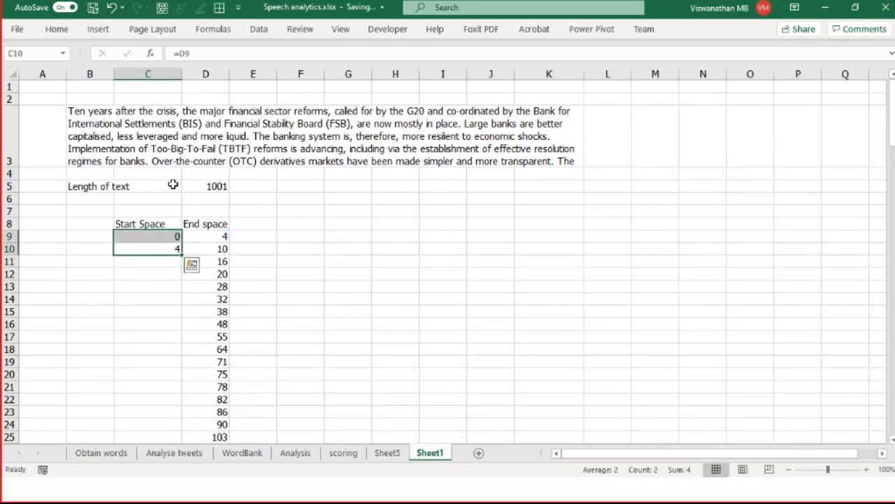
pyautogui.press('Delete')
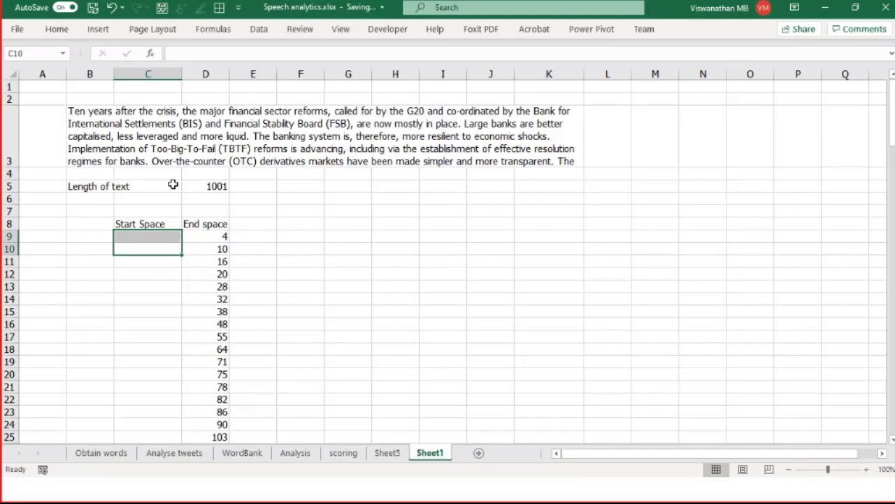
# Enter the header "Sequence" in B8, beside the "Start Space" header.
pyautogui.press('Up')
pyautogui.press('Left')
pyautogui.press('Up')
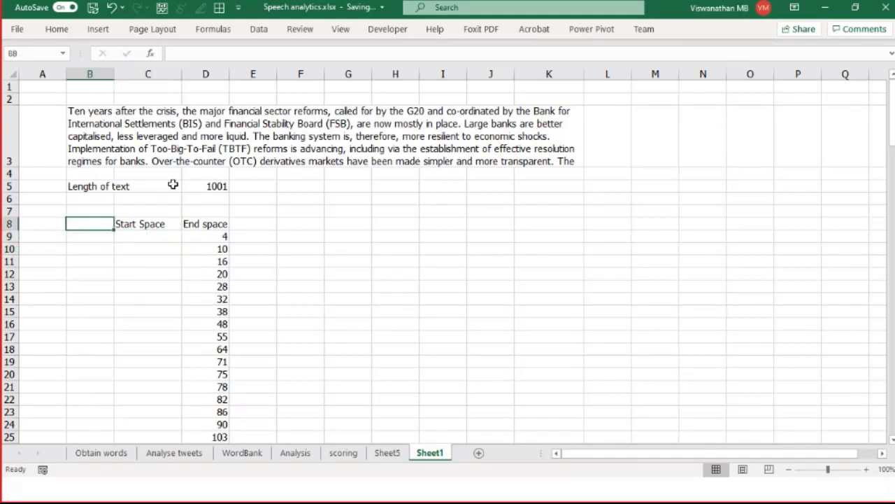
pyautogui.write('Sequence')
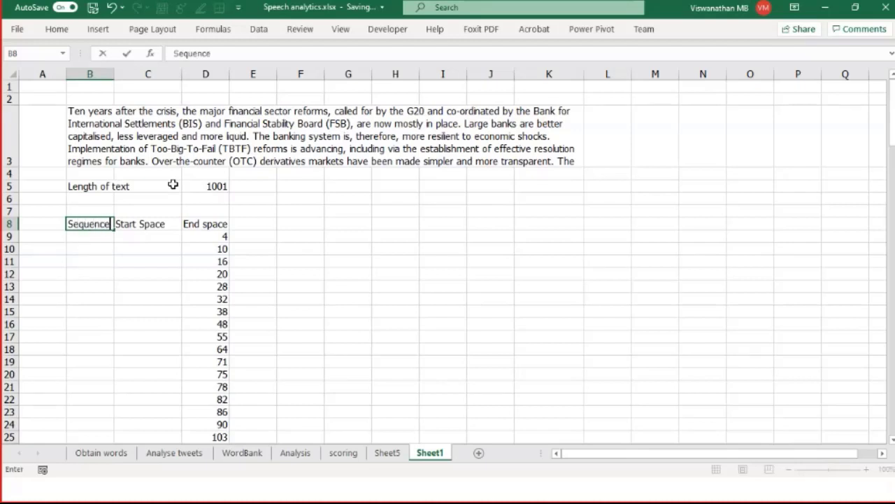
pyautogui.press('Return')
# Enter the formula =SEQUENCE(COUNT(D9)) in B9 under the "Sequence" header.
pyautogui.write('=')
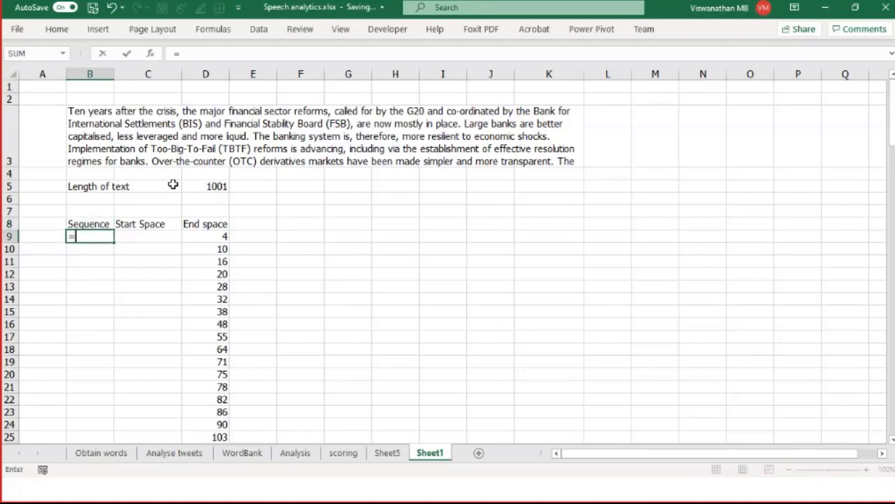
pyautogui.write('seq')
pyautogui.press('Tab')
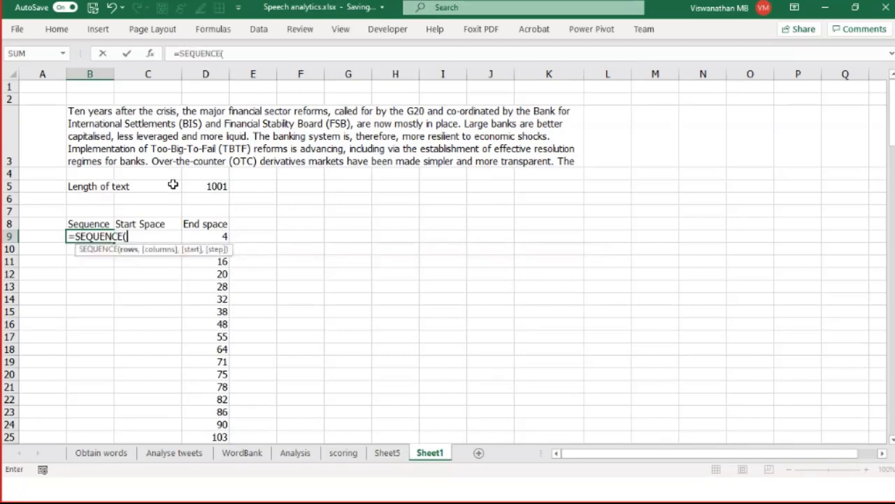
pyautogui.write('cou')
pyautogui.press('Tab')
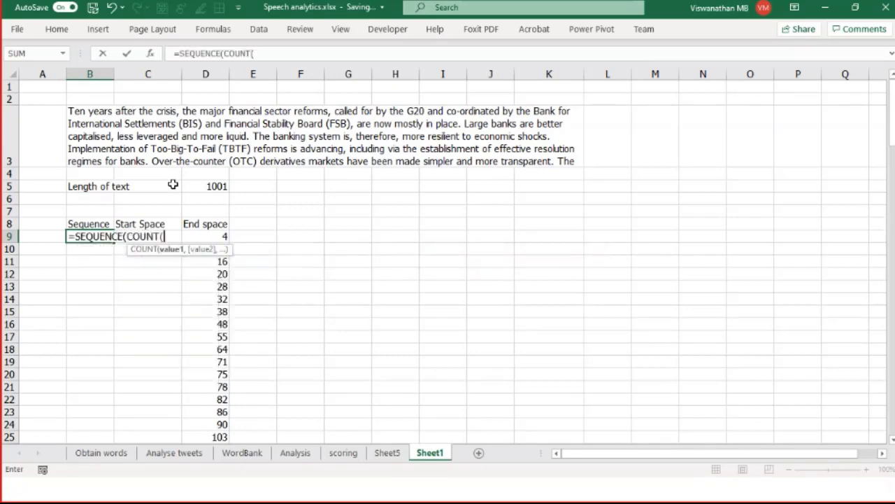
pyautogui.press('Right')
pyautogui.press('Right')
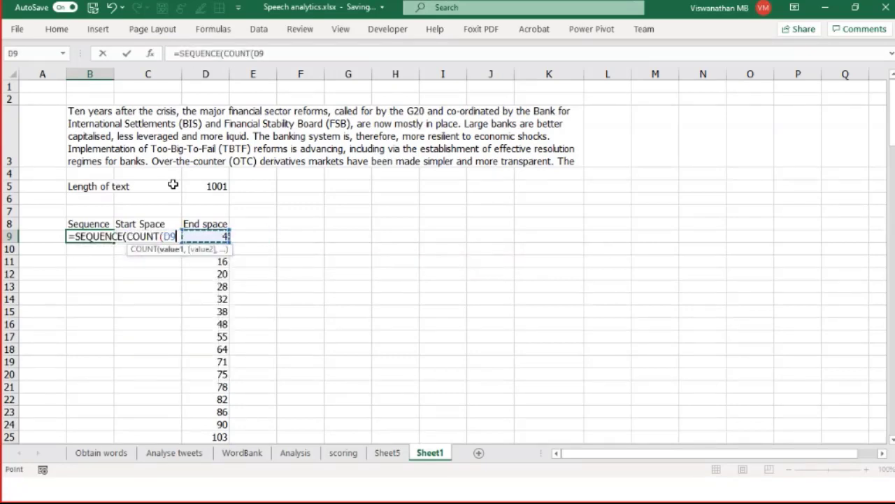
pyautogui.write('))')
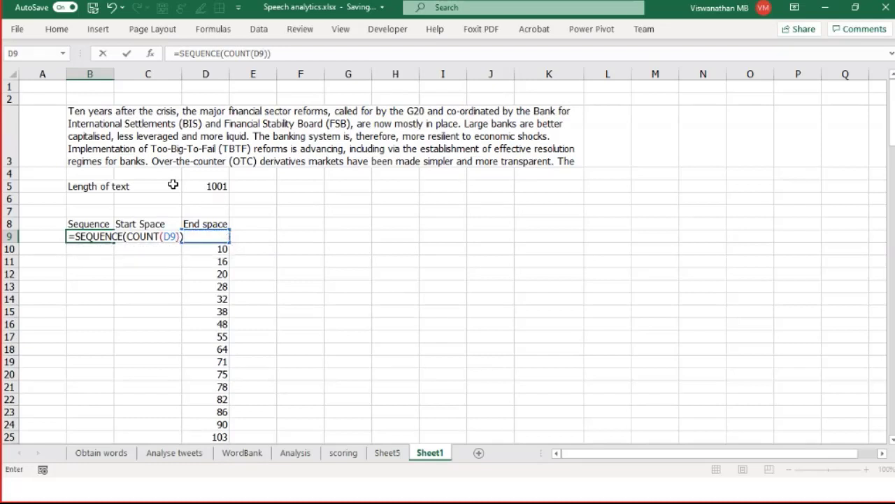
pyautogui.hotkey('ctrl', 'Return')
pyautogui.press('Return')
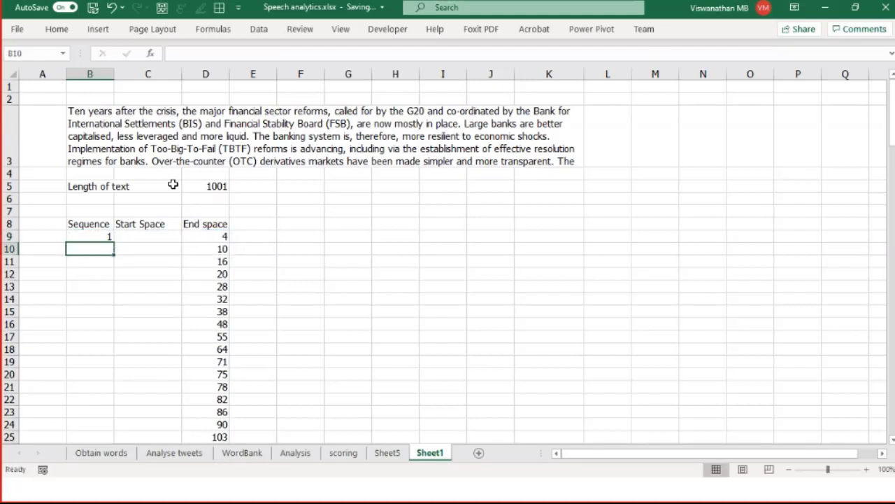
# Change the counted reference in the B9 formula to the spilled range, making it =SEQUENCE(COUNT(D9#)).
pyautogui.press('Up')
pyautogui.press('F2')
pyautogui.press('Left')
pyautogui.press('Left')
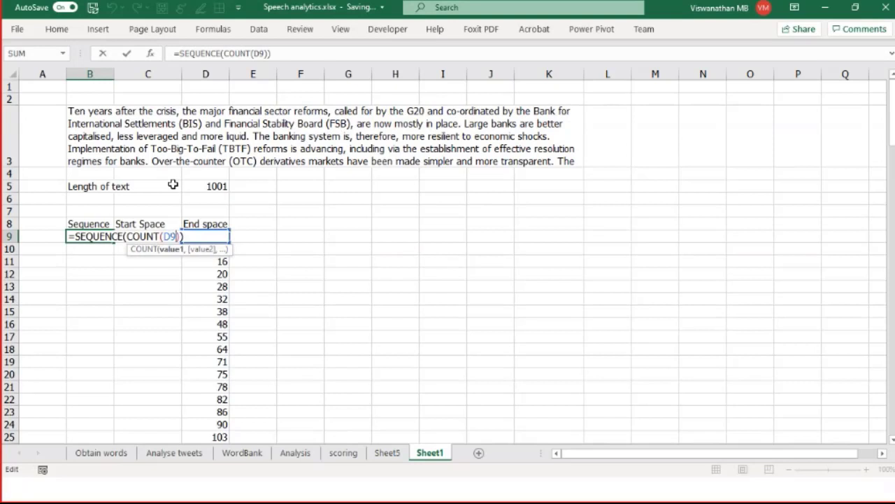
pyautogui.write('#')
pyautogui.press('Return')
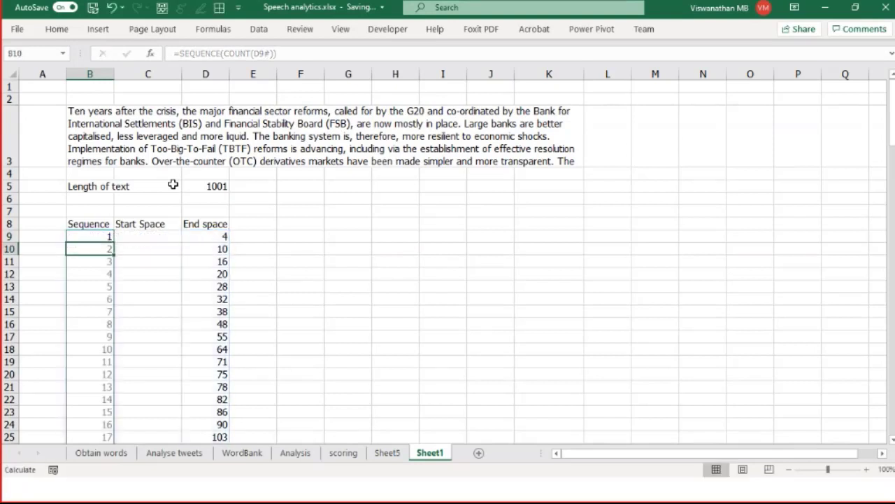
# Start an IF formula in C9 that tests B9#=1 and returns 0 when true.
pyautogui.press('Up')
pyautogui.press('Right')
pyautogui.write('=')
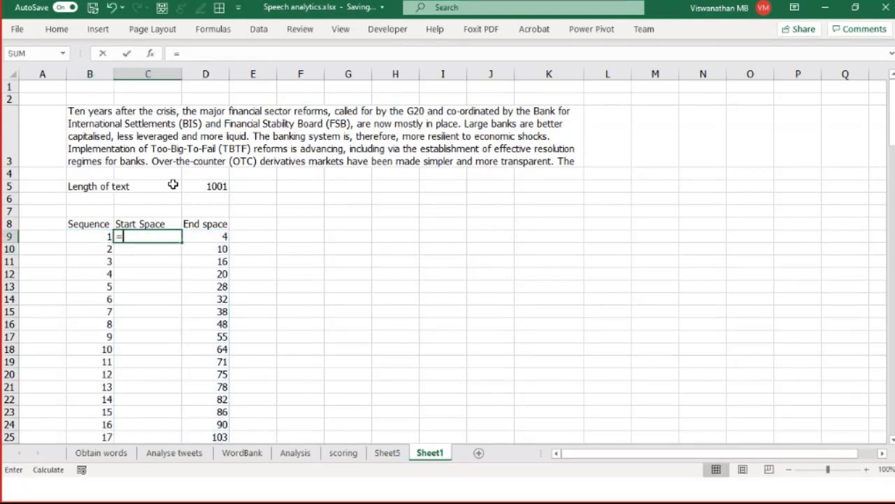
pyautogui.write('If(')
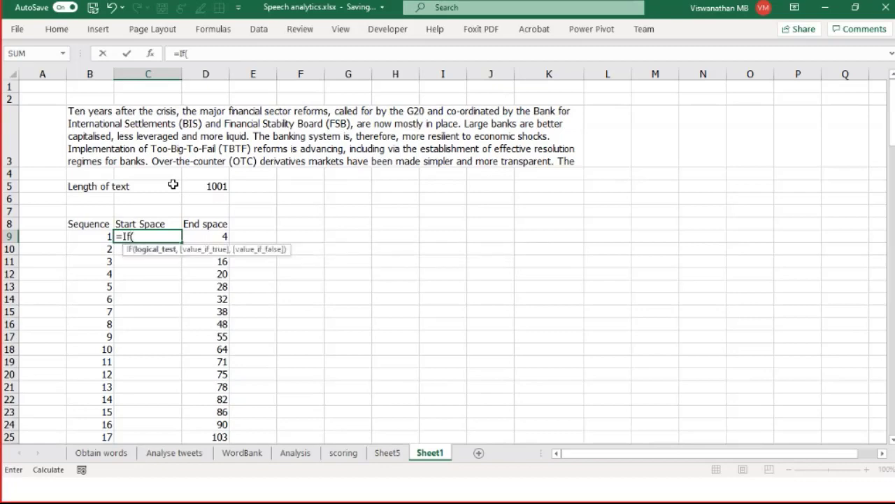
pyautogui.press('Left')
pyautogui.write('#')
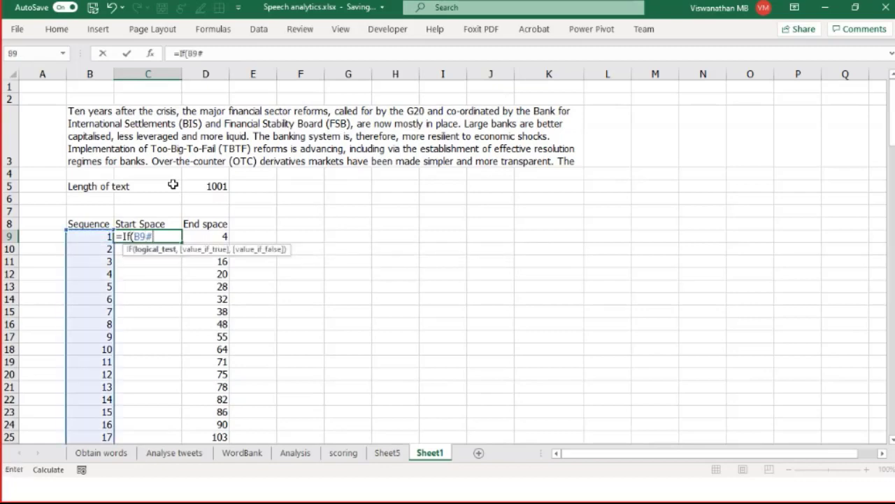
pyautogui.write('=1,0')
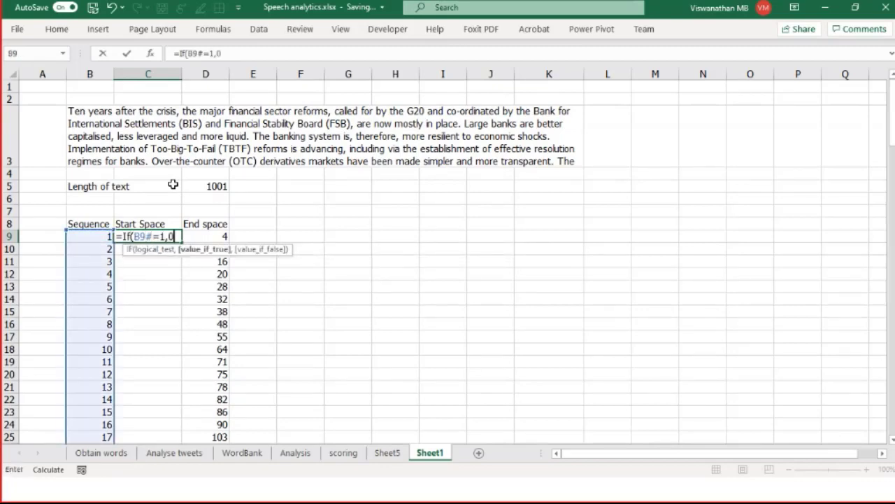
pyautogui.write(',')
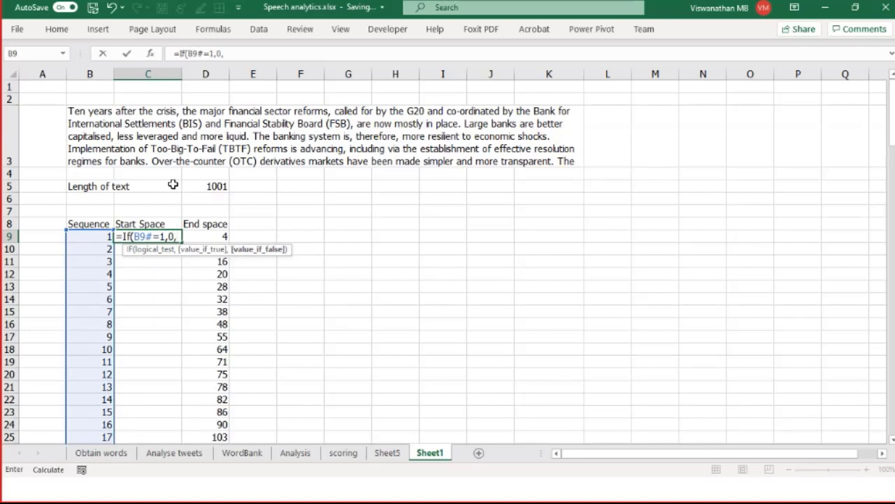
# Complete the C9 IF formula with INDEX(D9#,B9#-1) as the value if false and enter it.
pyautogui.write('Index')
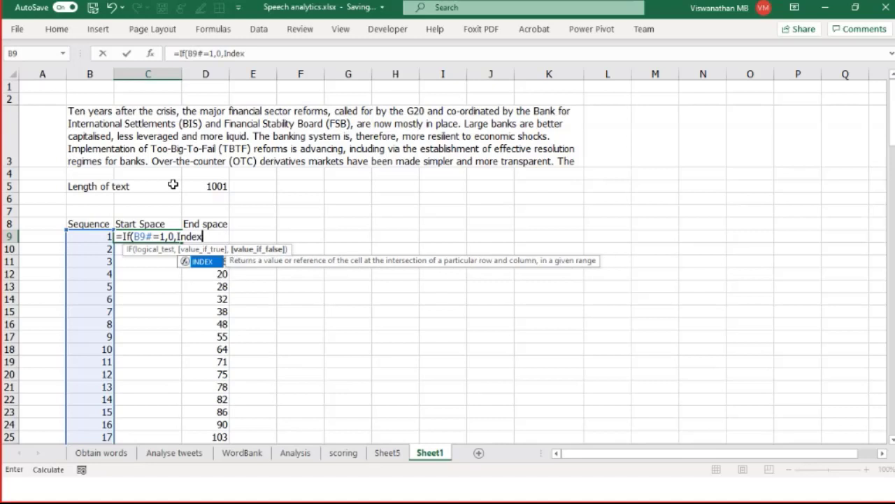
pyautogui.press('Tab')
pyautogui.press('Right')
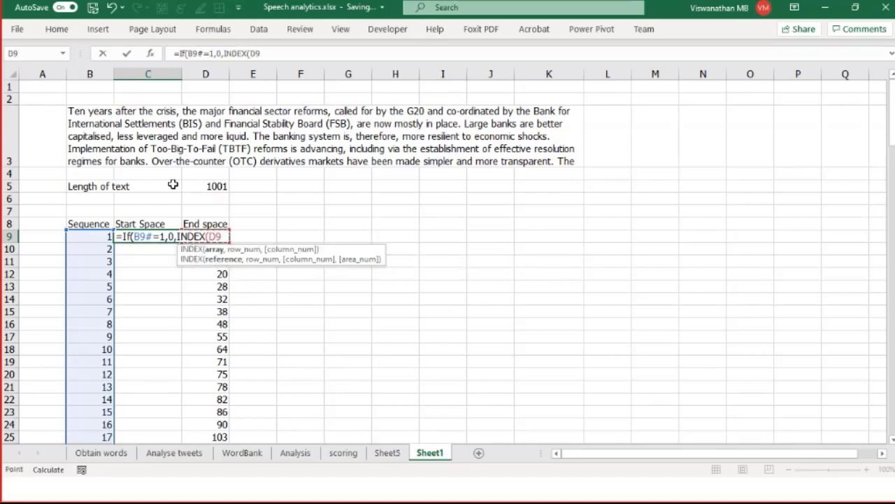
pyautogui.write('#')
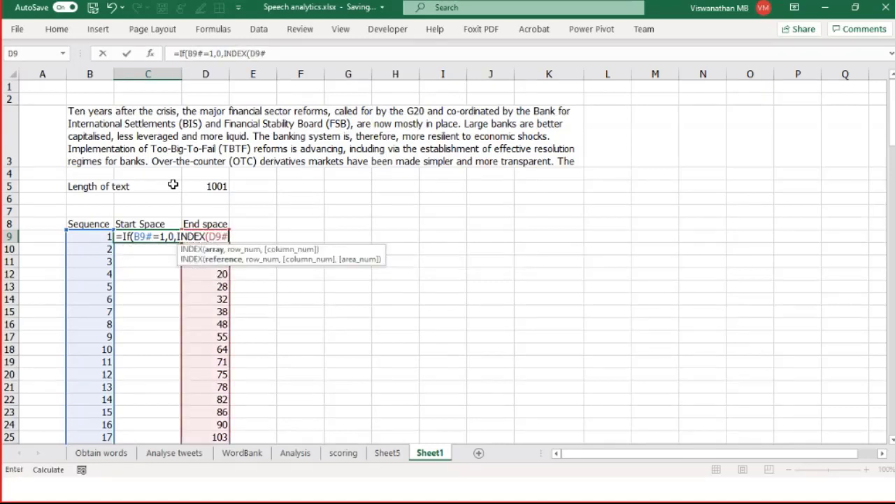
pyautogui.write(',')
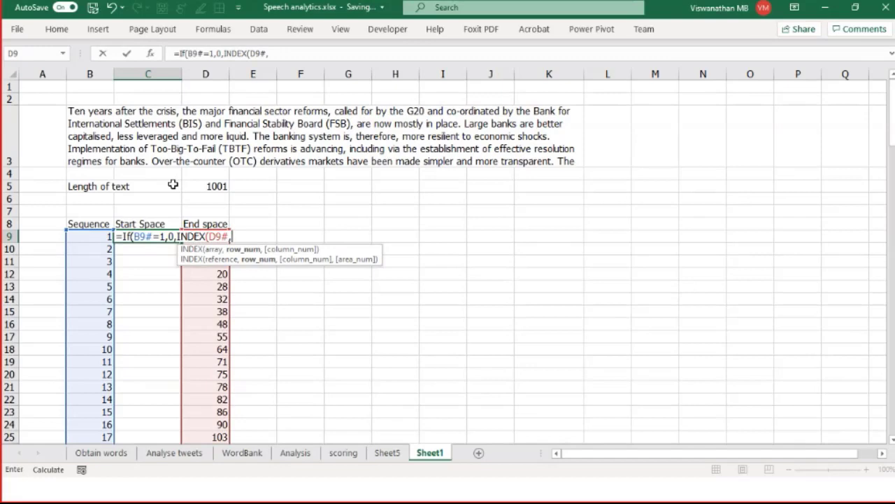
pyautogui.press('Left')
pyautogui.press('Left')
pyautogui.press('Right')
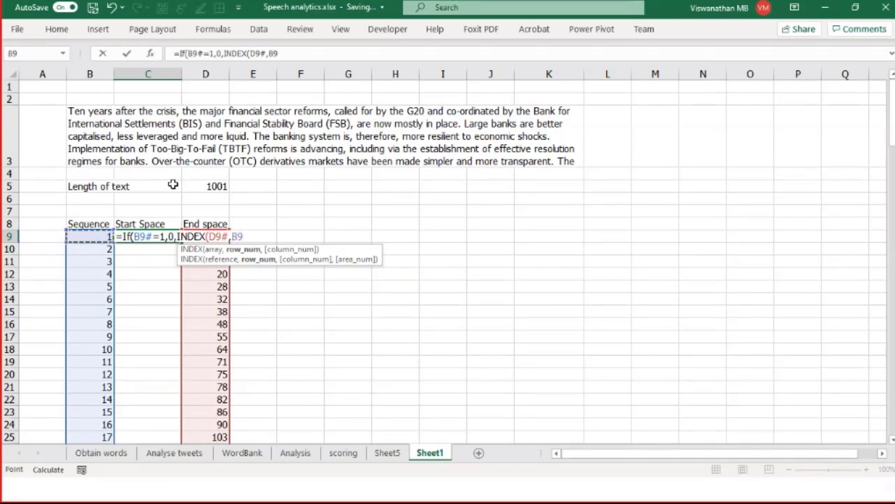
pyautogui.write('#-1))')
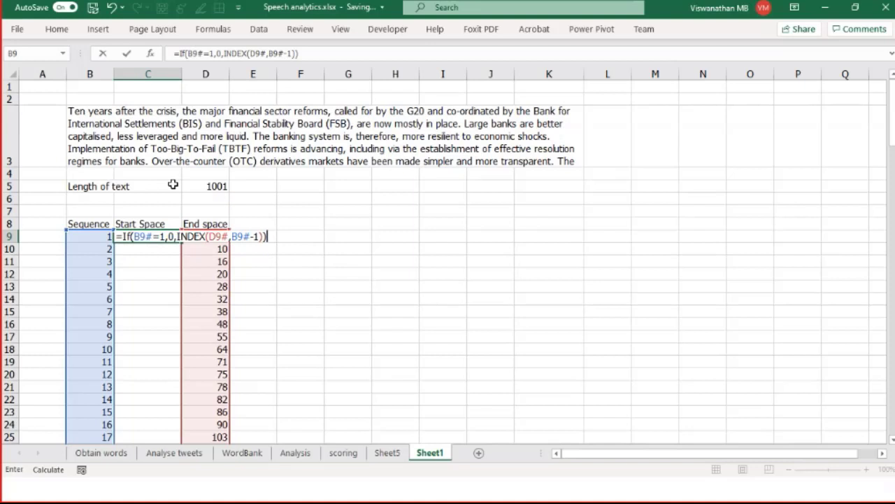
pyautogui.press('Return')
pyautogui.press('Up')
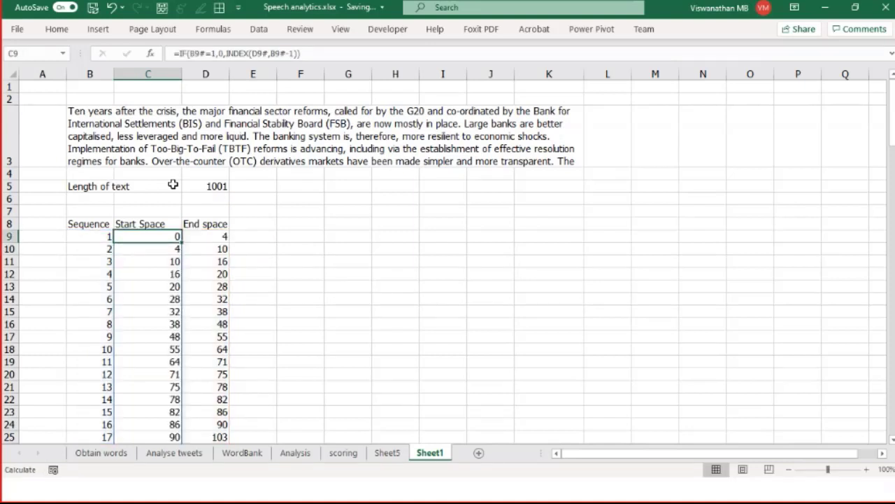
pyautogui.press('Right')
pyautogui.press('Up')
pyautogui.press('Right')
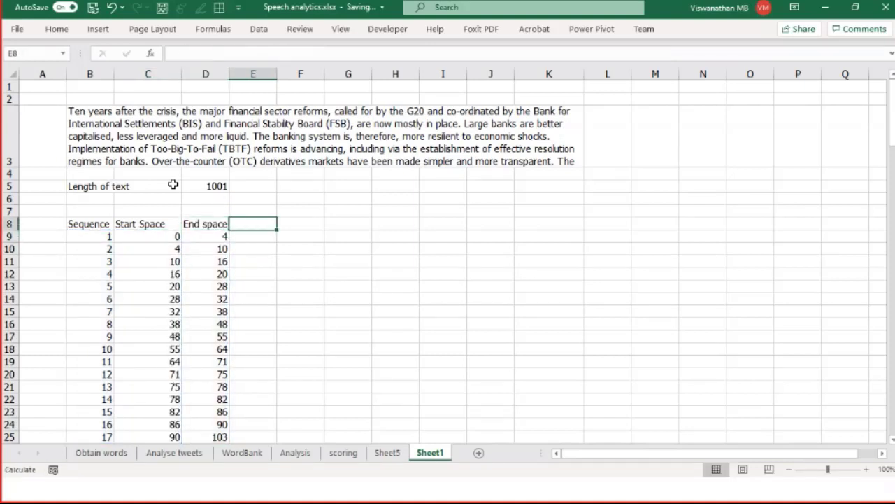
pyautogui.write('=Mid')
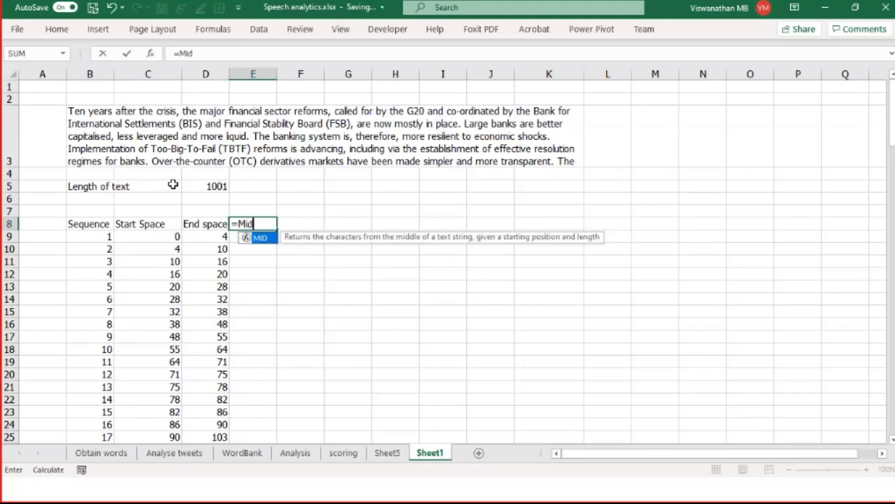
pyautogui.press('Tab')
pyautogui.press('Escape')
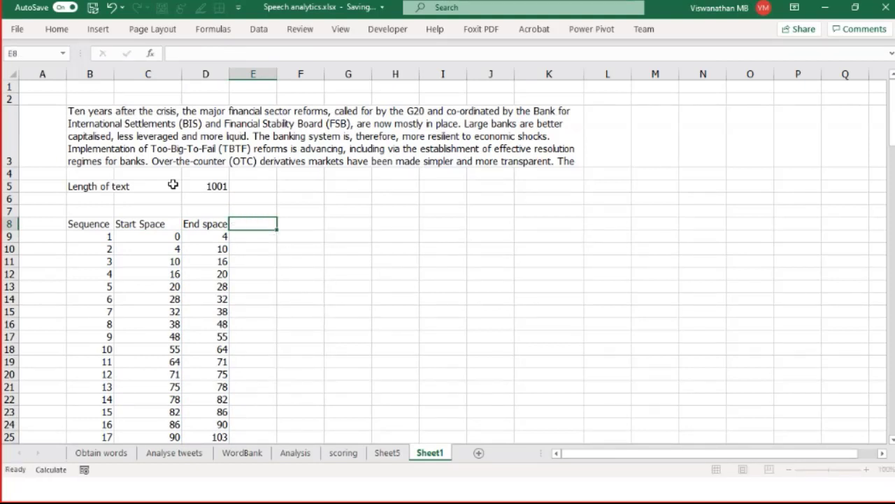
pyautogui.keyDown('shift'); pyautogui.click(172, 184); pyautogui.keyUp('shift')
pyautogui.write('or')
pyautogui.press('Escape')
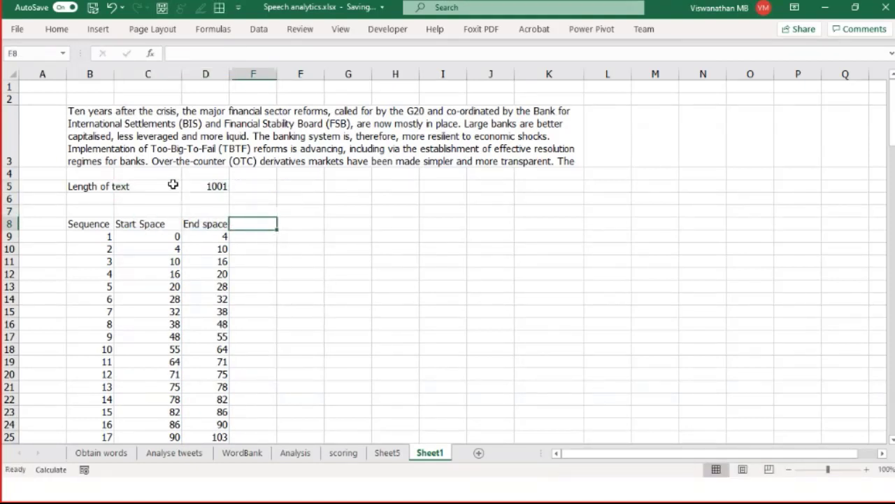
# Enter the header "Word" in E8, beside the "End space" header.
pyautogui.write('Word')
pyautogui.press('Return')
# Start an IF formula in E9 under "Word" with the logical test B9#=1.
pyautogui.write('=')
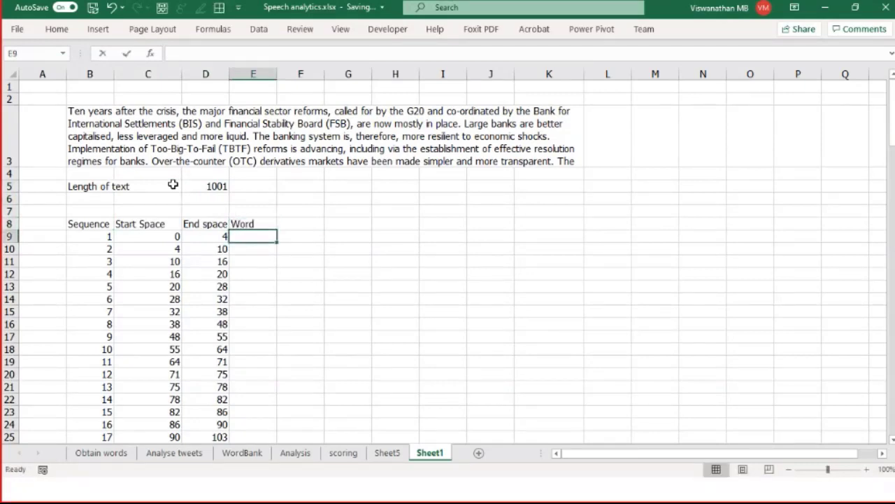
pyautogui.write('If(')
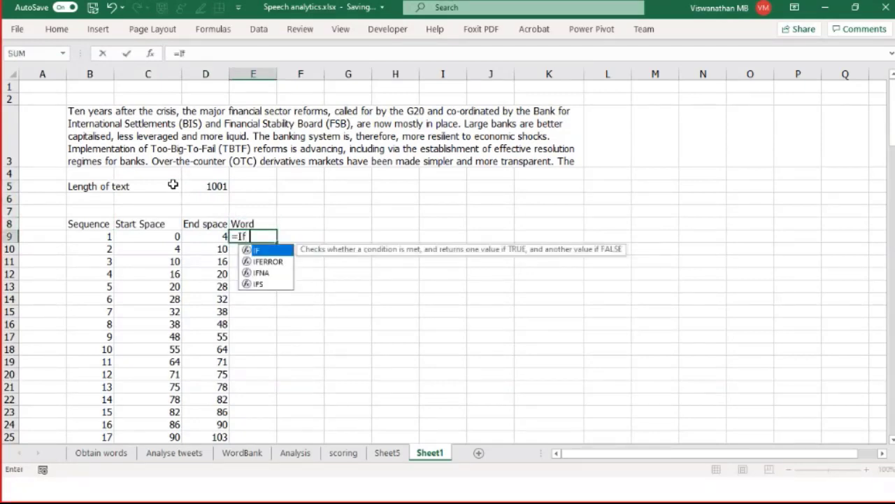
pyautogui.press('Left')
pyautogui.press('Left')
pyautogui.press('Left')
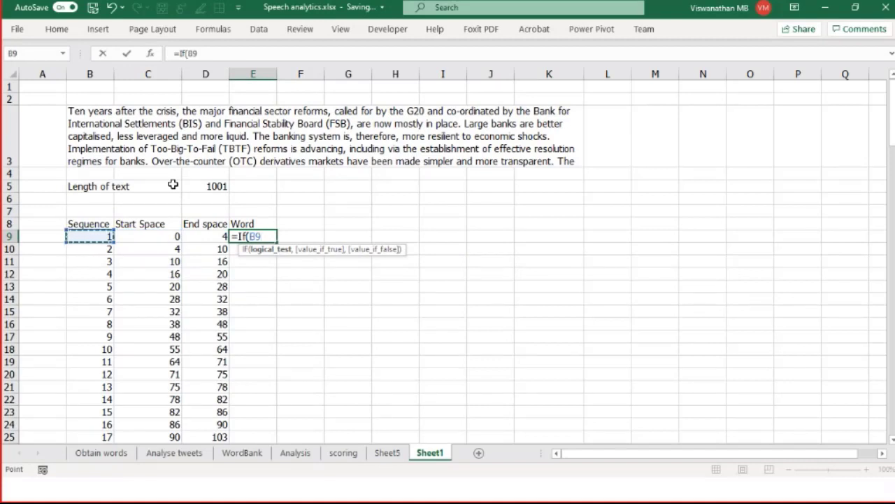
pyautogui.hotkey('ctrl', 'shift', 'Down')
pyautogui.write('=1')
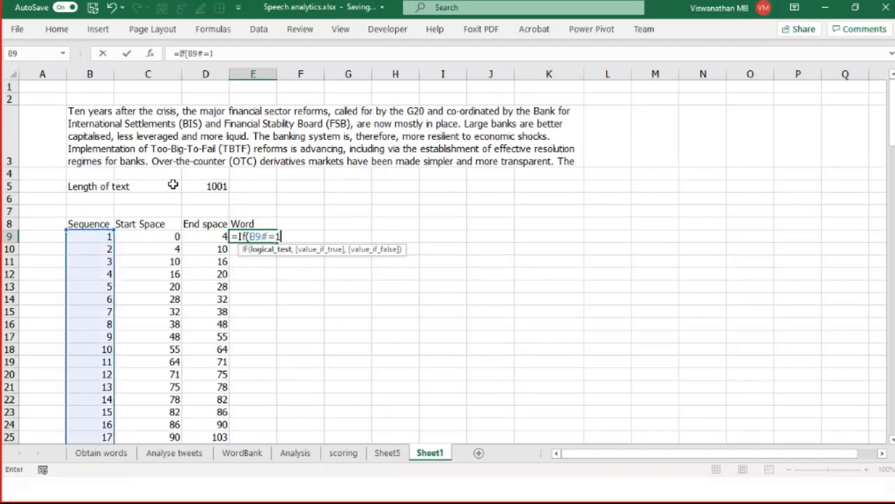
# Add a LEFT function as the IF's value if true, with the speech text in B3 as its text argument.
pyautogui.write(',LEFT(')
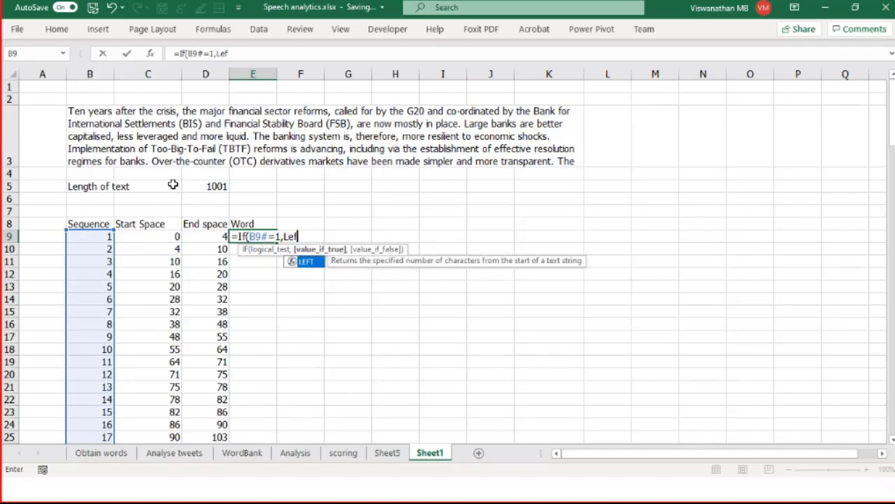
pyautogui.press('Up')
pyautogui.press('Up')
pyautogui.press('Up')
pyautogui.press('Left')
pyautogui.press('Up')
pyautogui.press('Up')
pyautogui.press('Up')
pyautogui.press('Left')
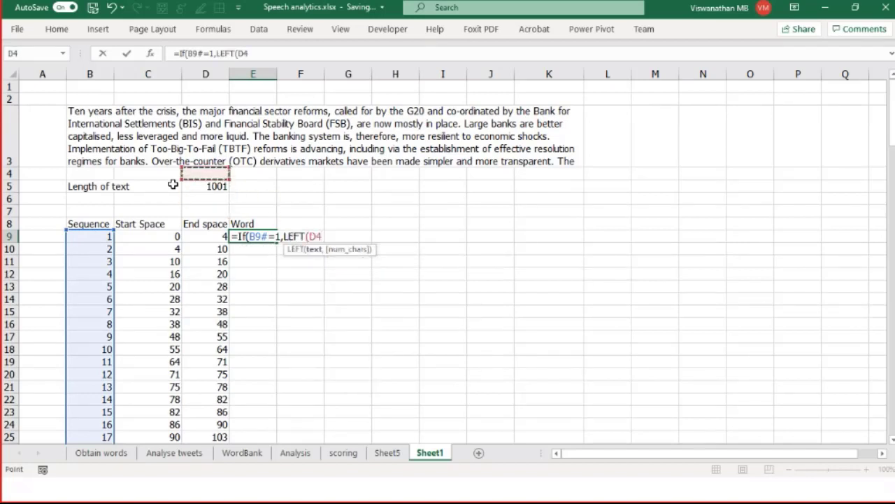
pyautogui.press('Right')
pyautogui.write(',')
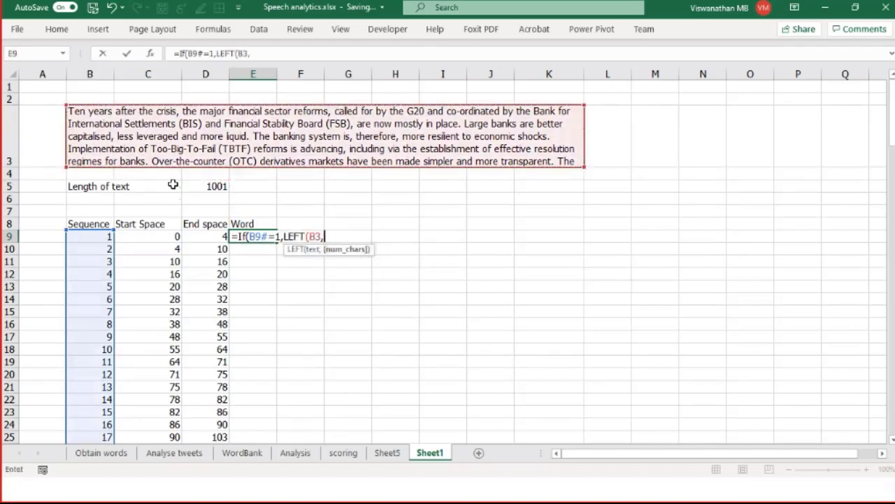
# Set the LEFT function's number of characters to D9#-1 and close the function.
pyautogui.press('Up')
pyautogui.press('Up')
pyautogui.press('Up')
pyautogui.press('Up')
pyautogui.press('Up')
pyautogui.press('Up')
pyautogui.press('Left')
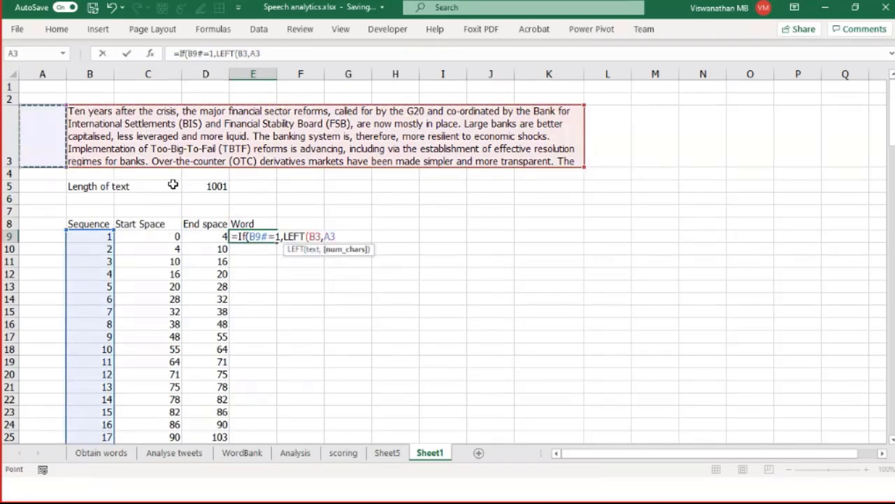
pyautogui.press('Right')
pyautogui.press('Down')
pyautogui.press('Down')
pyautogui.press('Down')
pyautogui.press('Down')
pyautogui.press('Down')
pyautogui.press('Down')
pyautogui.press('Right')
pyautogui.press('Right')
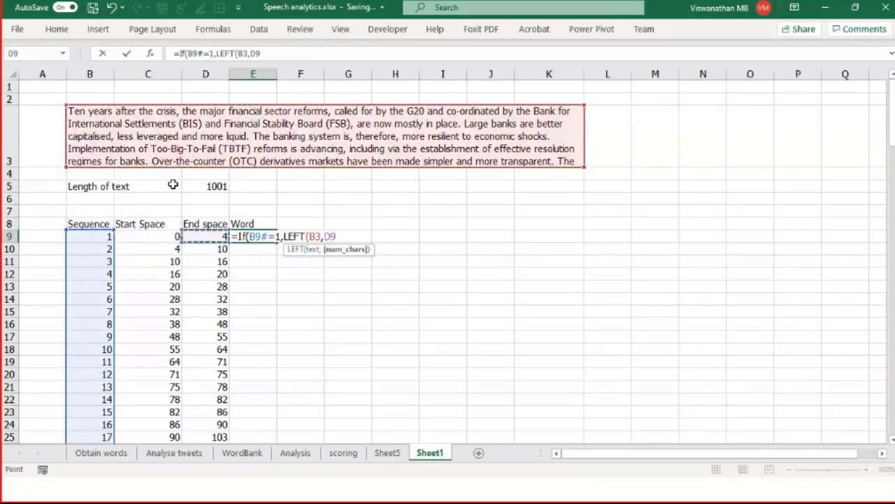
pyautogui.write('#-1')
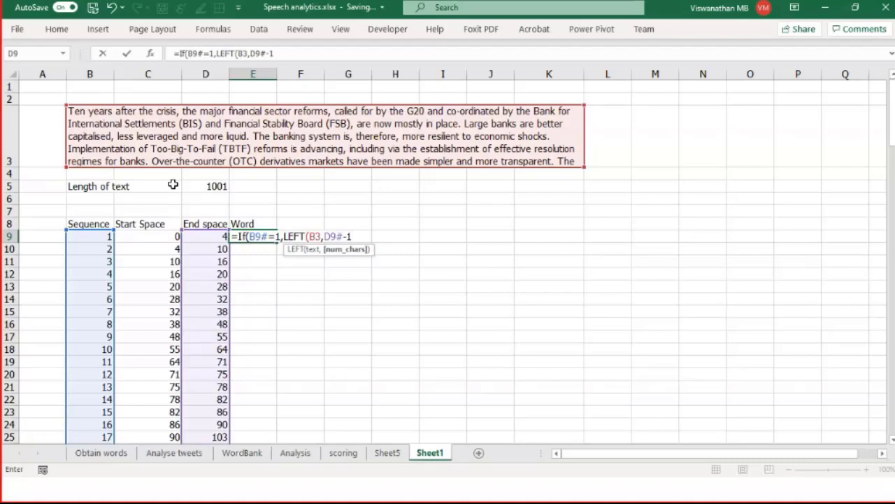
pyautogui.write(',')
pyautogui.press('BackSpace')
pyautogui.write(')')
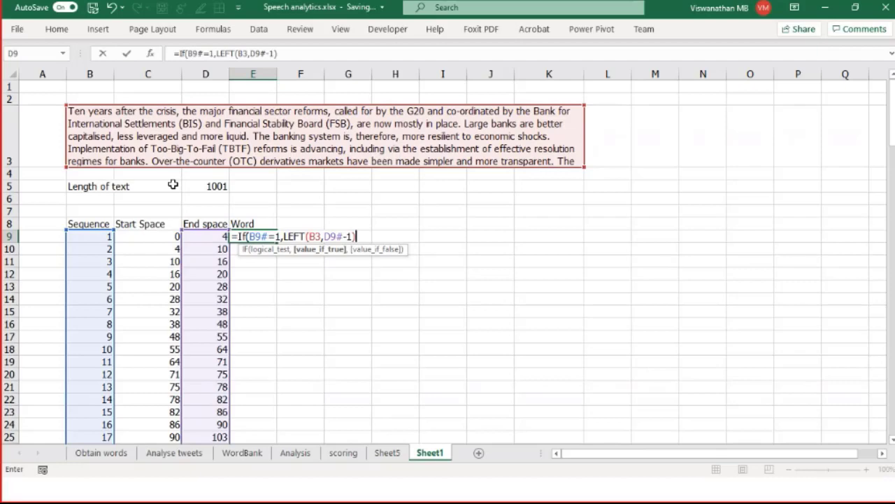
# Add a MID function as the IF's value if false, with the speech text in B3 as its text argument.
pyautogui.write(',Mid(')
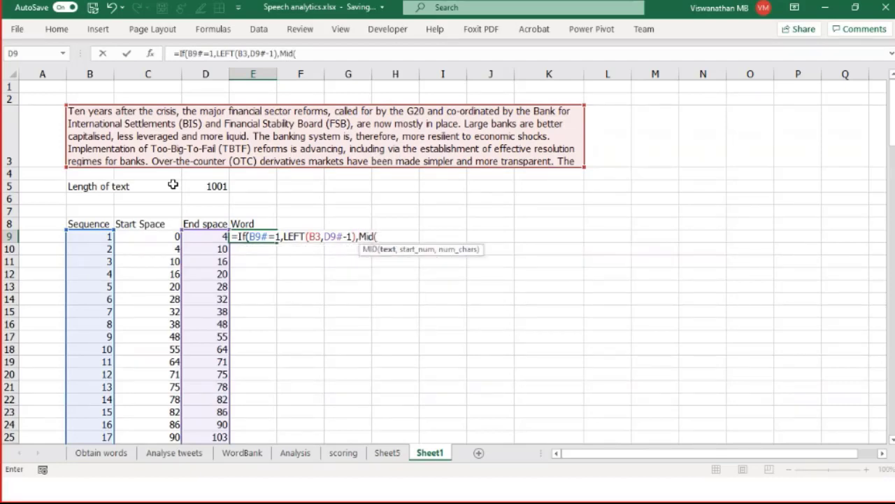
pyautogui.press('Up')
pyautogui.press('Left')
pyautogui.press('Up')
pyautogui.press('Up')
pyautogui.press('Up')
pyautogui.press('Up')
pyautogui.press('Up')
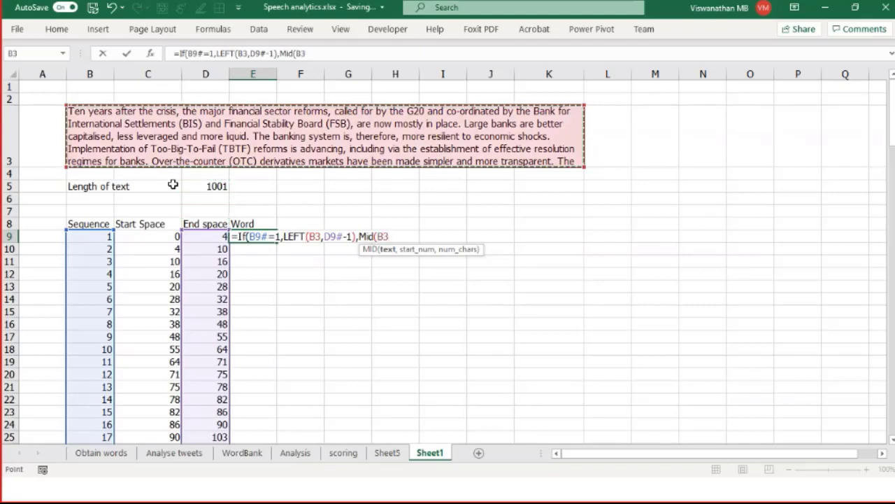
pyautogui.write(',')
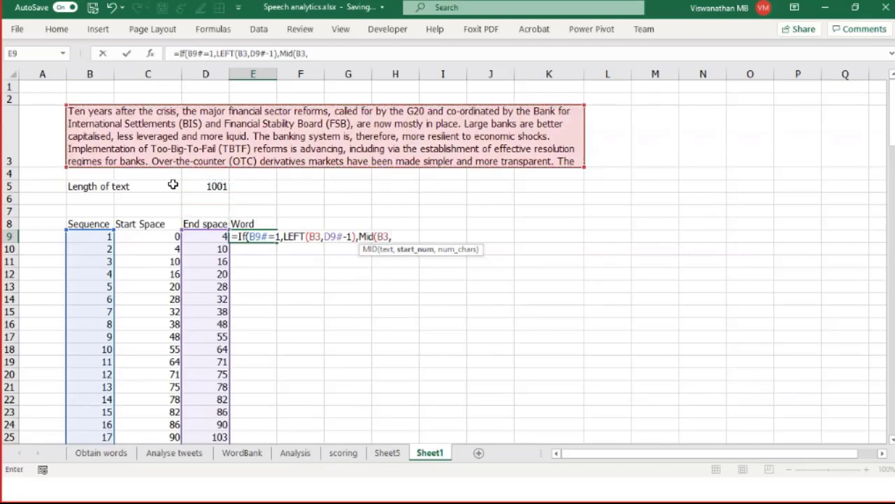
# Reference the End space array D9# as the MID function's next argument.
pyautogui.press('Left')
pyautogui.press('Left')
pyautogui.press('Left')
pyautogui.press('Left')
pyautogui.press('Up')
pyautogui.press('Up')
pyautogui.press('Up')
pyautogui.press('Up')
pyautogui.press('Up')
pyautogui.press('Up')
pyautogui.press('Down')
pyautogui.press('Down')
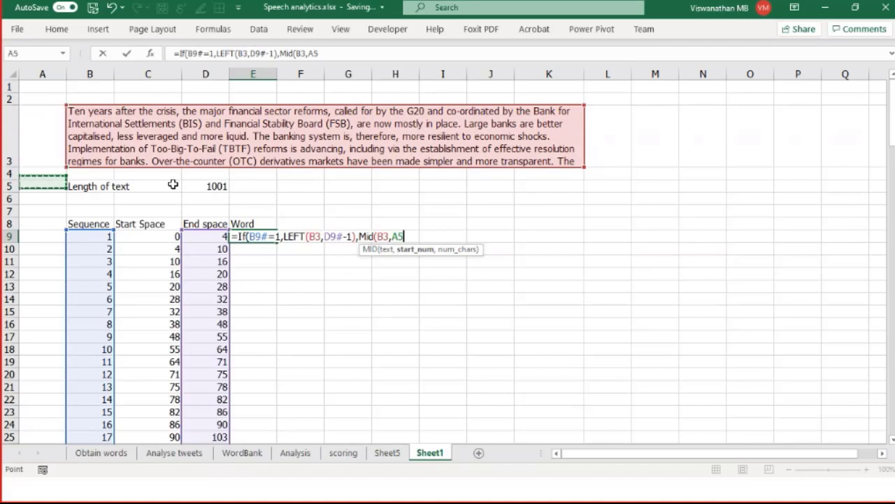
pyautogui.press('Down')
pyautogui.press('Down')
pyautogui.press('Down')
pyautogui.press('Right')
pyautogui.press('Down')
pyautogui.press('Down')
pyautogui.press('Right')
pyautogui.press('Right')
pyautogui.press('Up')
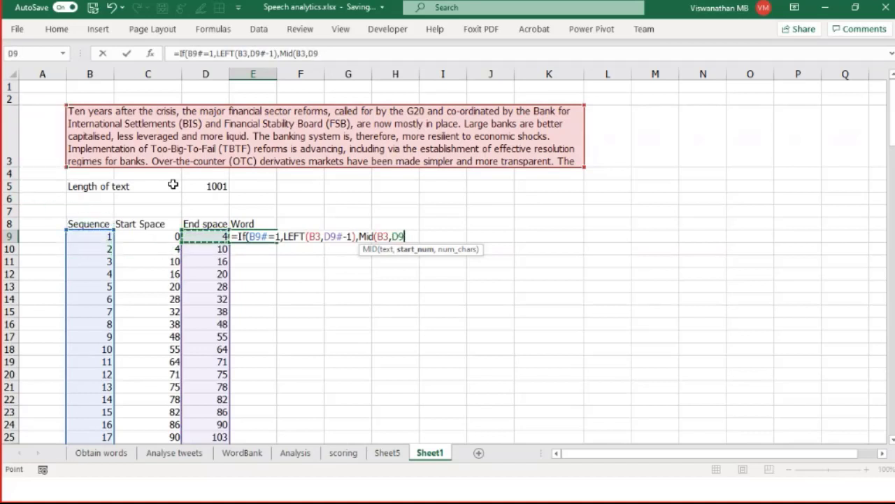
pyautogui.write('#')
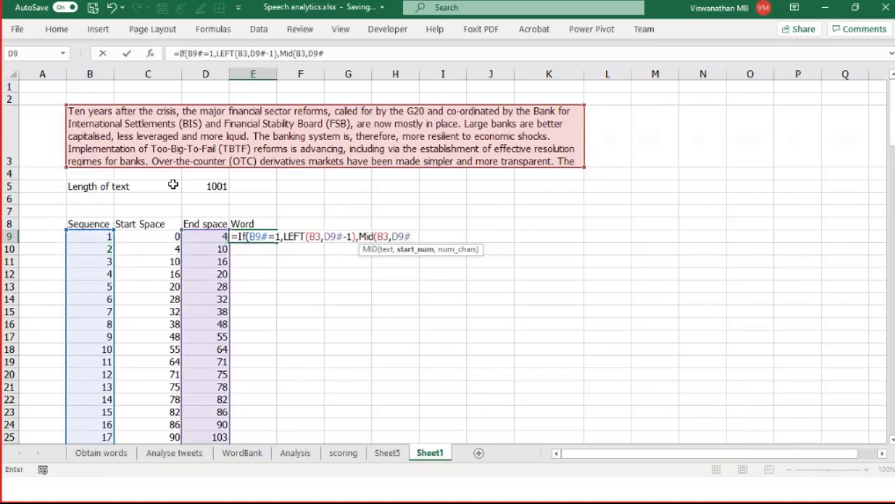
# Extend the MID argument to D9#-C9#-1 and close both the MID and IF functions.
pyautogui.write('-')
pyautogui.press('Left')
pyautogui.press('Left')
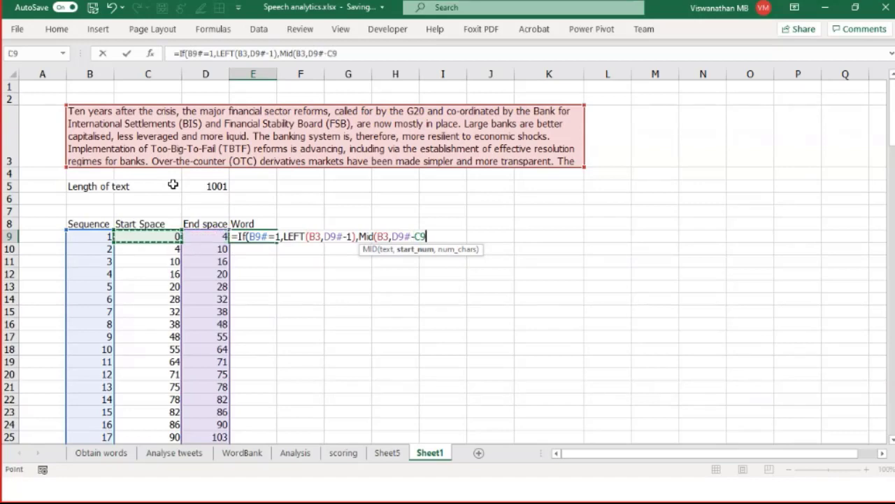
pyautogui.write('#-1')
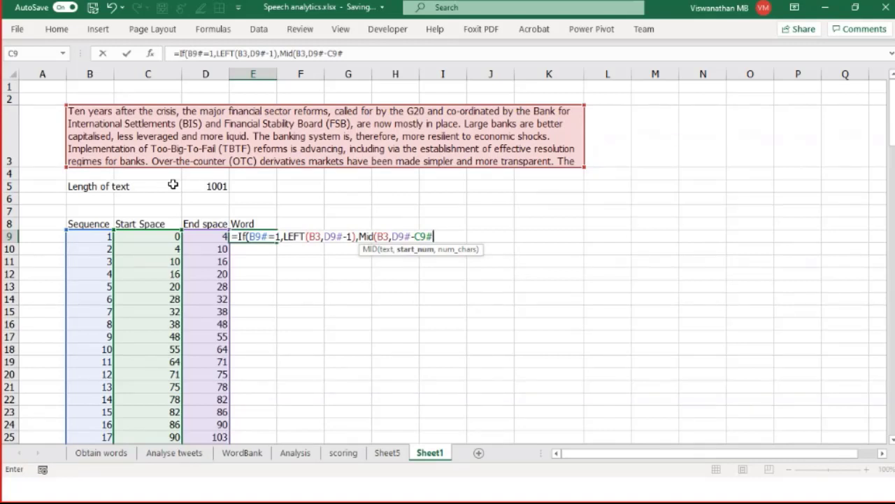
pyautogui.write('-1))')
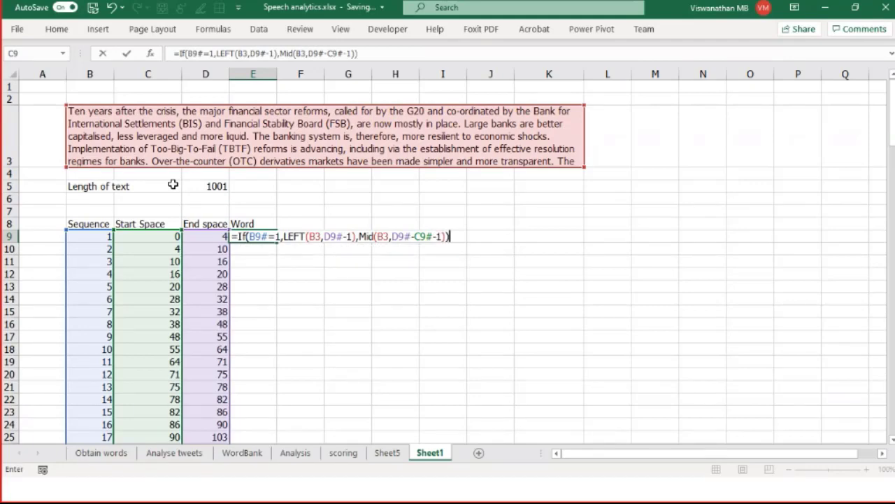
# Insert C9#+1 as MID's start number, ahead of D9#-C9#-1, and commit the Word formula in E9.
pyautogui.press('F2')
pyautogui.press('Left')
pyautogui.press('Left')
pyautogui.press('Left')
pyautogui.press('Left')
pyautogui.press('Left')
pyautogui.press('Left')
pyautogui.press('Left')
pyautogui.press('Left')
pyautogui.press('Left')
pyautogui.press('Left')
pyautogui.press('Left')
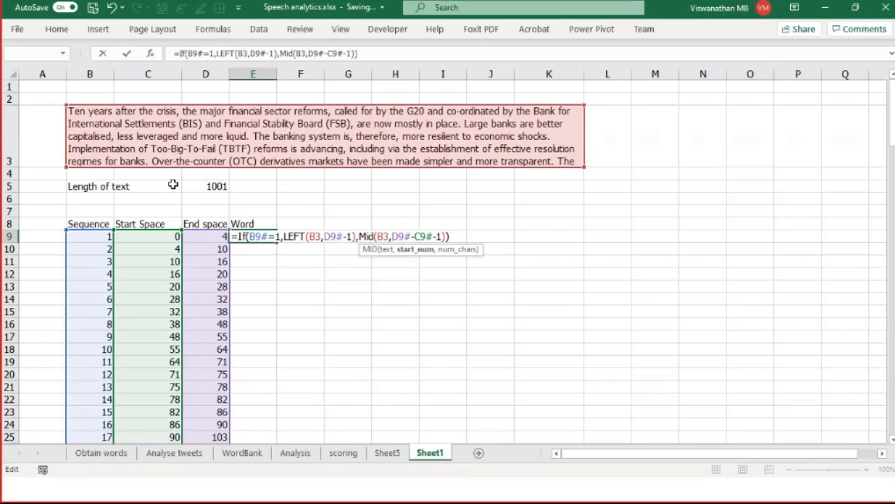
pyautogui.press('F2')
pyautogui.press('Left')
pyautogui.press('Left')
pyautogui.press('Left')
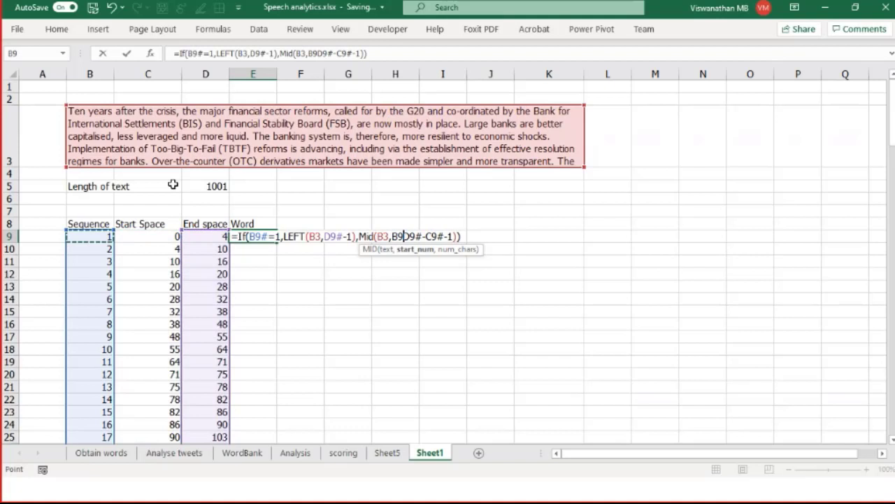
pyautogui.press('Right')
pyautogui.write('#')
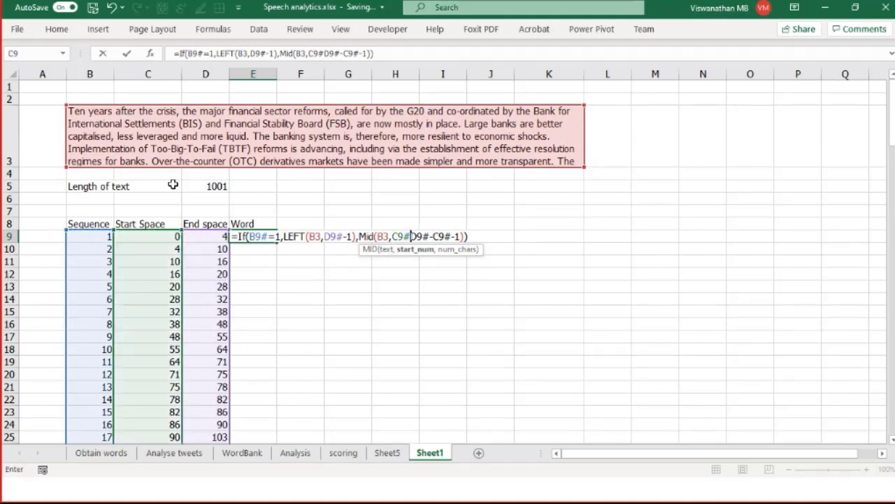
pyautogui.write('+1,')
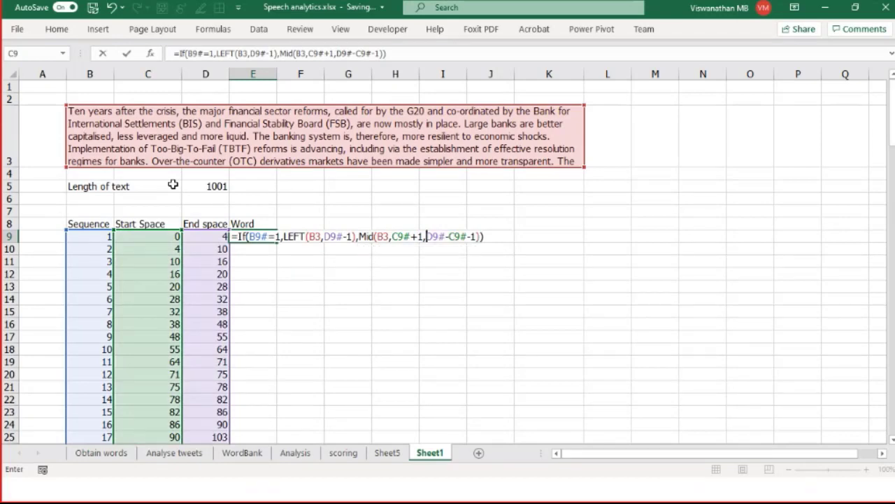
pyautogui.press('Return')
pyautogui.press('Up')
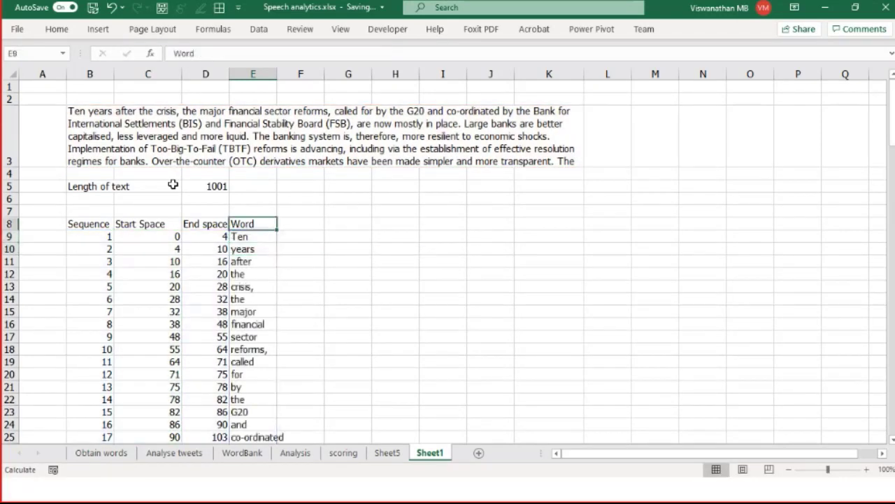
# Examine the extracted words and their spilled formula in the first rows of the Word column.
pyautogui.press('Down')
pyautogui.press('Down')
pyautogui.press('Down')
pyautogui.press('Down')
pyautogui.press('Down')
pyautogui.press('Down')
pyautogui.press('Down')
pyautogui.press('Up')
pyautogui.press('Up')
pyautogui.press('Up')
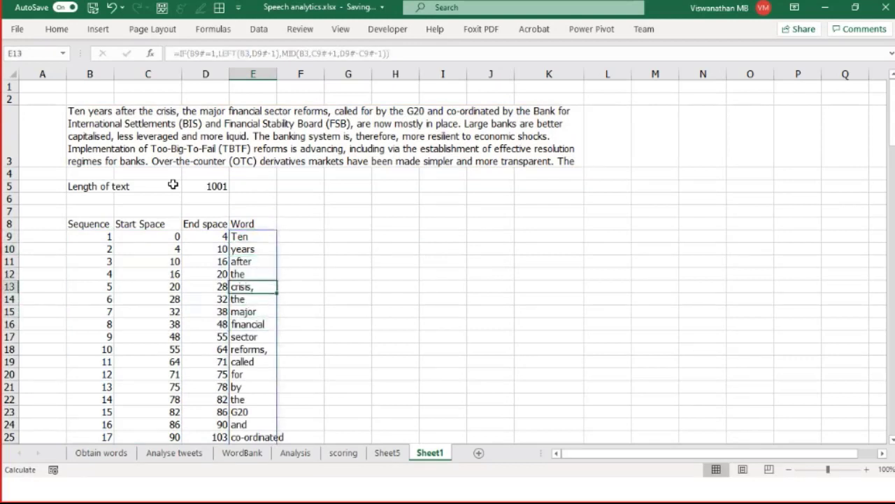
# Enter =UNIQUE(E9#) in I9 to list the distinct words from the Word column.
pyautogui.press('Right')
pyautogui.press('Up')
pyautogui.press('Right')
pyautogui.press('Up')
pyautogui.press('Right')
pyautogui.press('Up')
pyautogui.press('Right')
pyautogui.press('Up')
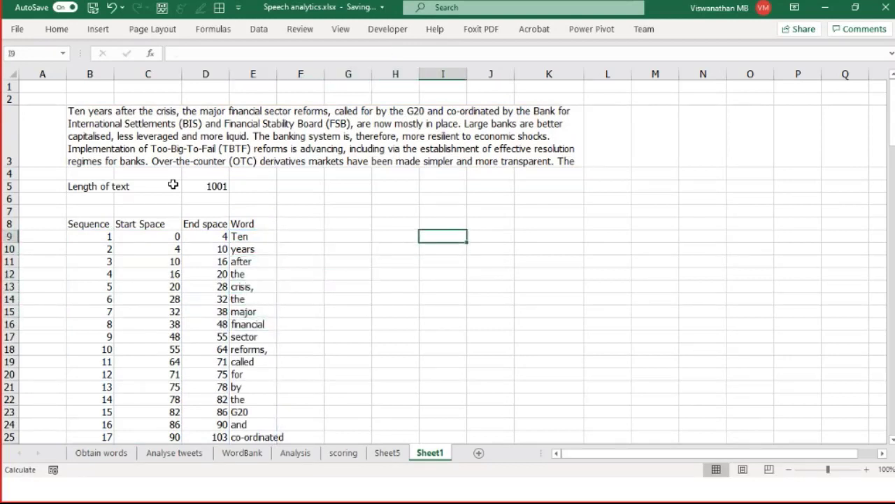
pyautogui.write('=Uniqu')
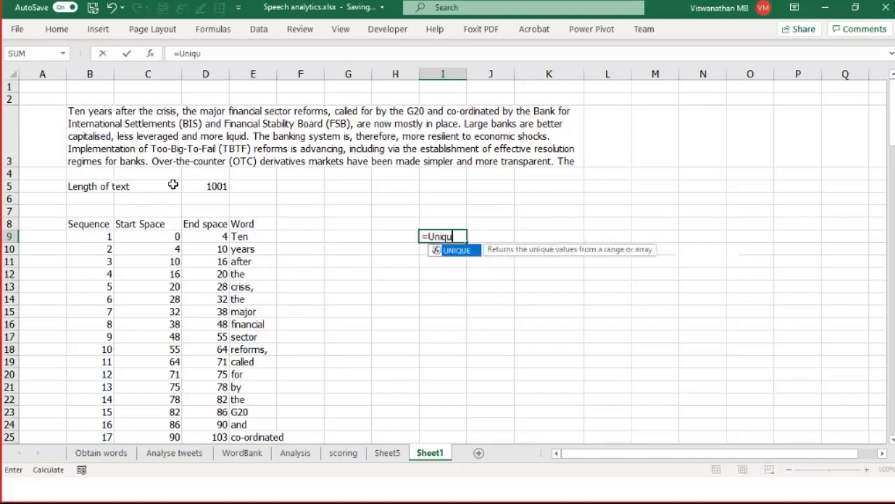
pyautogui.press('Tab')
pyautogui.press('Left')
pyautogui.press('Left')
pyautogui.press('Left')
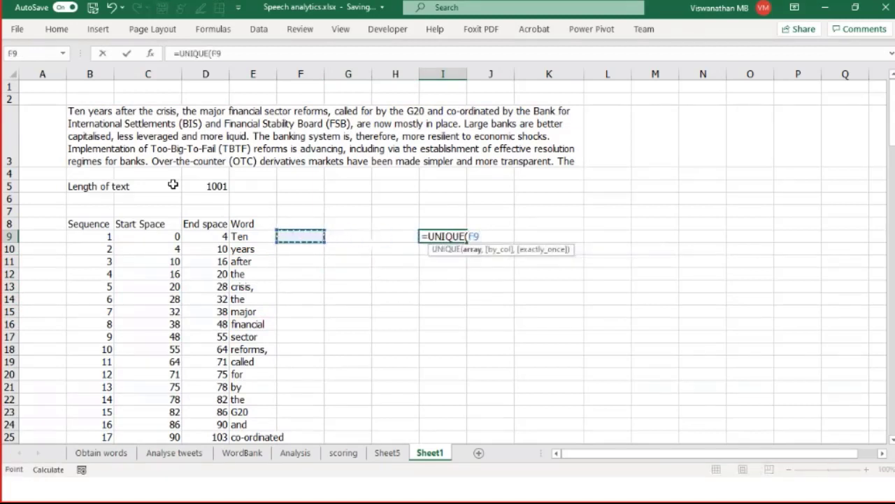
pyautogui.press('Left')
pyautogui.write('#')
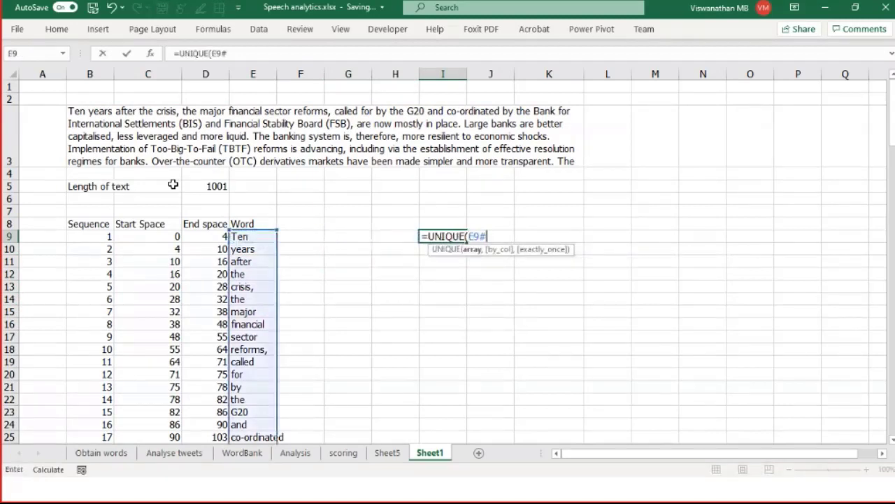
pyautogui.write(')')
pyautogui.press('Return')
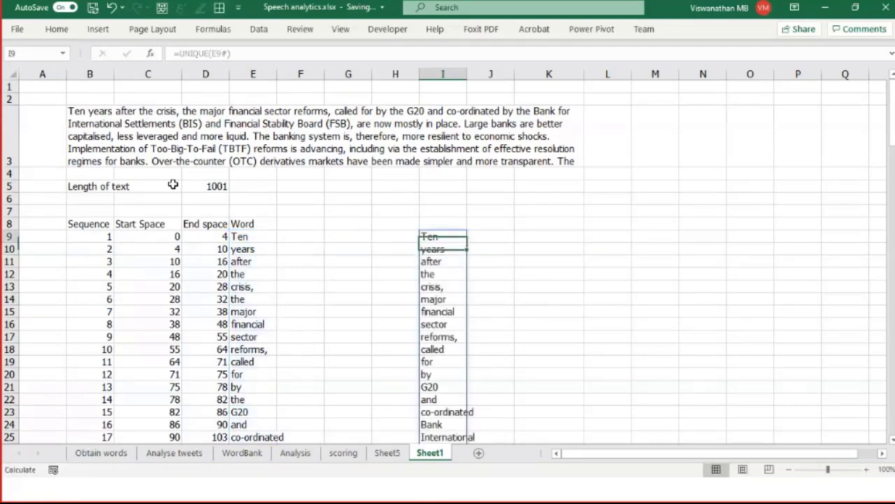
# Enter the headers "Unique word" in I8 and "No of words" in J8.
pyautogui.press('Up')
pyautogui.press('Left')
pyautogui.press('Down')
pyautogui.press('Right')
pyautogui.press('Up')
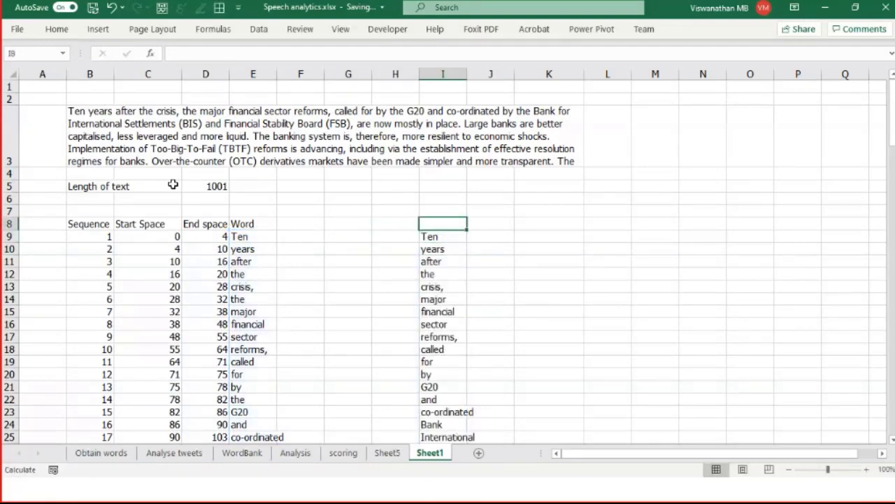
pyautogui.write('Unique wo')
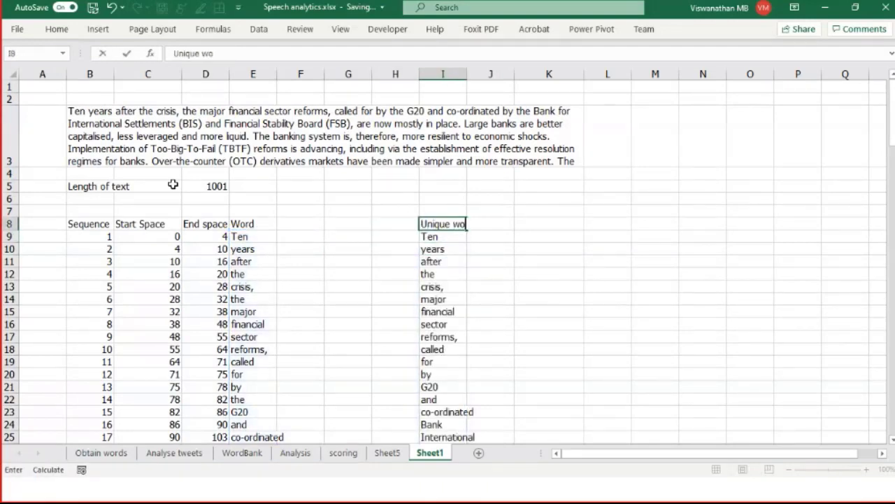
pyautogui.write('rd')
pyautogui.press('Tab')
pyautogui.write('No of words')
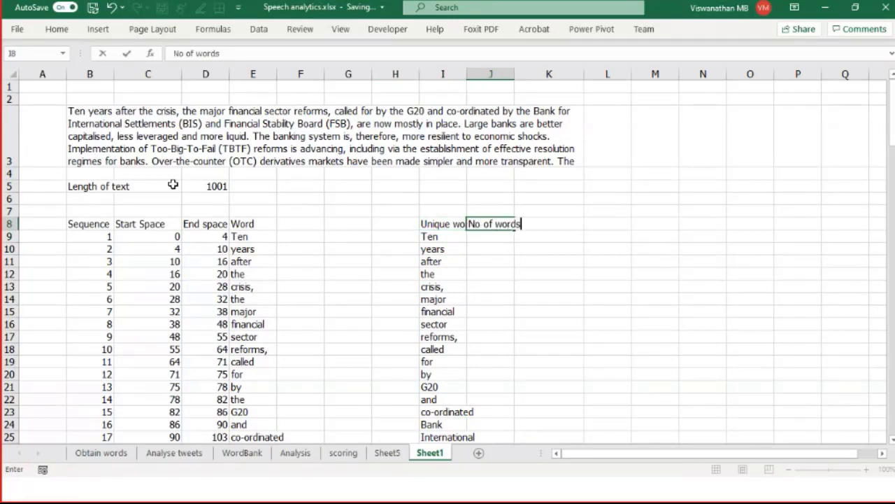
pyautogui.press('Down')
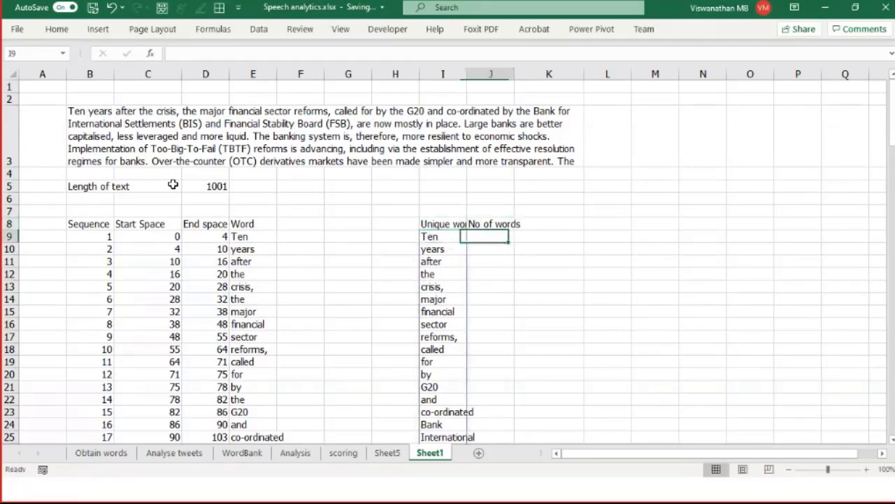
# Enter =COUNTIF(E9#,I9#) in J9 to count how often each unique word occurs.
pyautogui.write('=countif')
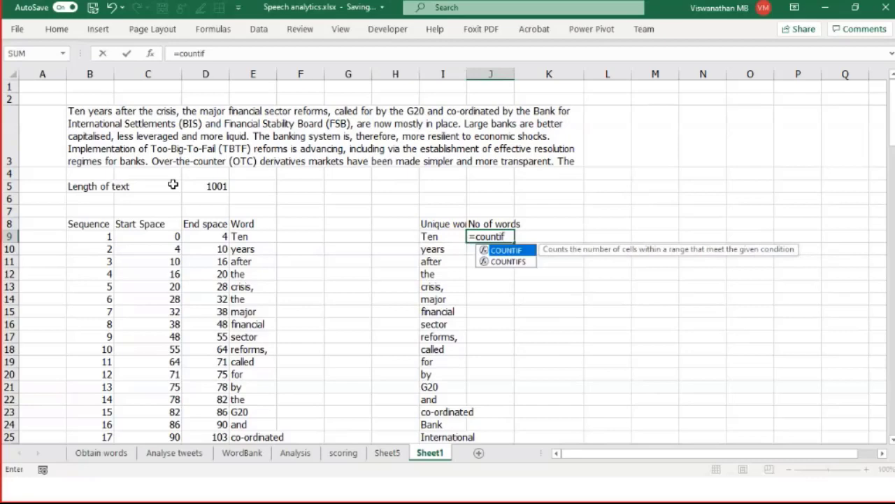
pyautogui.press('Tab')
pyautogui.press('Left')
pyautogui.press('Left')
pyautogui.press('Left')
pyautogui.press('Left')
pyautogui.press('Left')
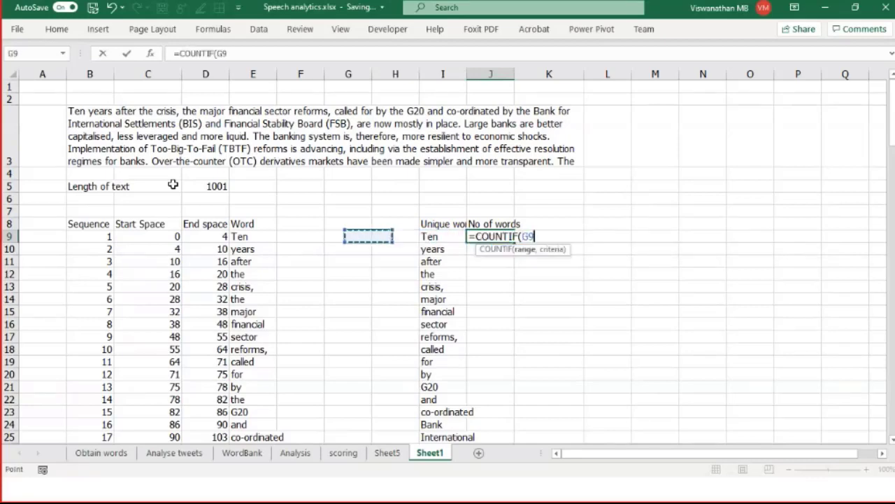
pyautogui.write('#')
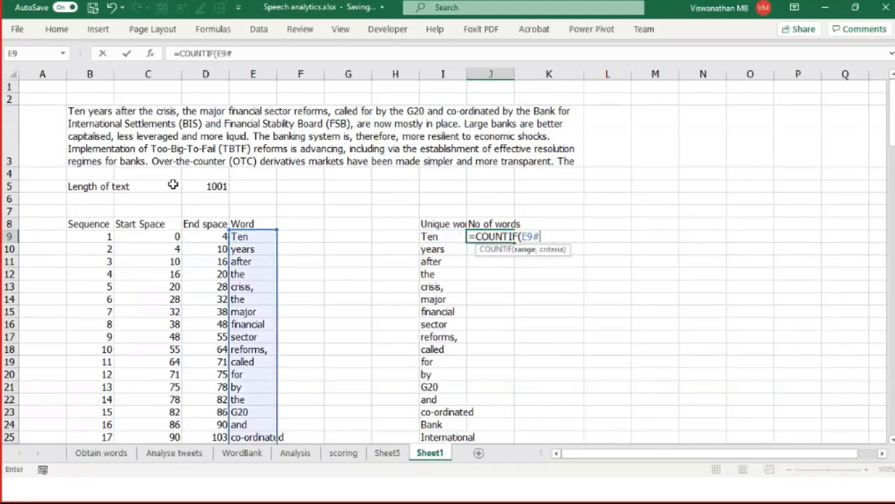
pyautogui.write(',')
pyautogui.press('Left')
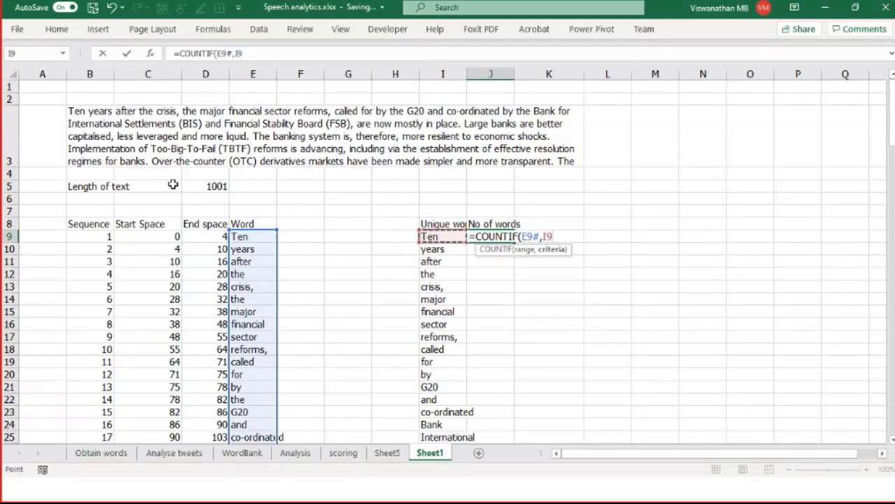
pyautogui.write('#)')
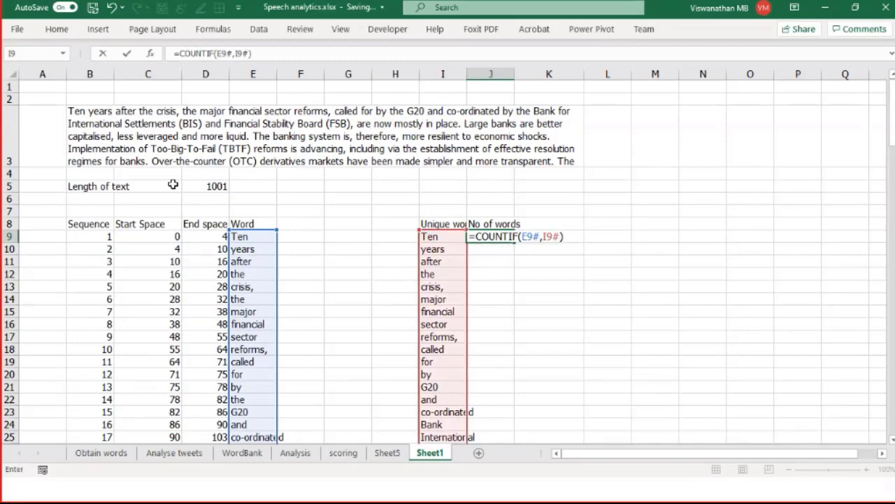
pyautogui.press('Return')
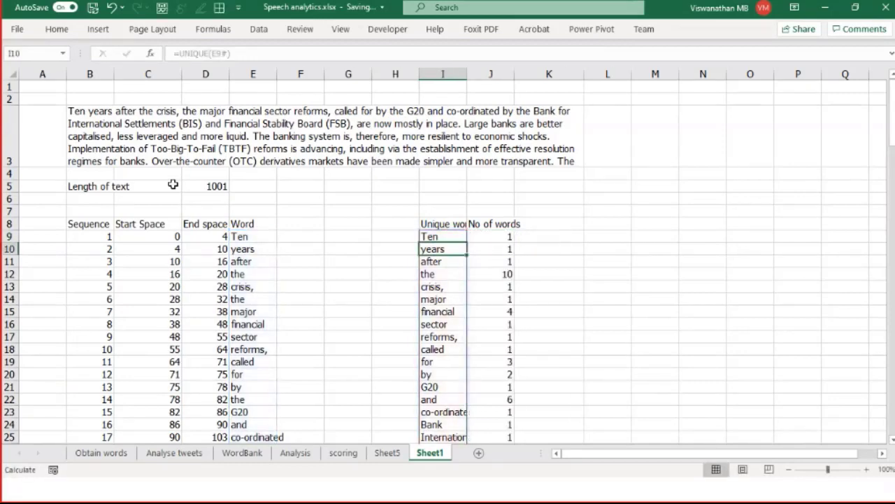
# Apply a light blue fill to the merged speech text cell B3.
pyautogui.press('Up')
pyautogui.press('Up')
pyautogui.press('Up')
pyautogui.press('Up')
pyautogui.press('Up')
pyautogui.press('Up')
pyautogui.press('Up')
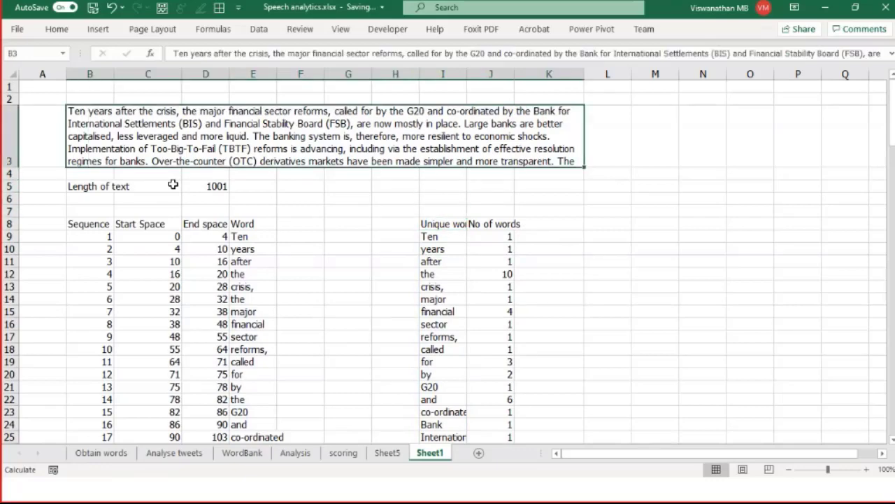
pyautogui.click(57, 28)
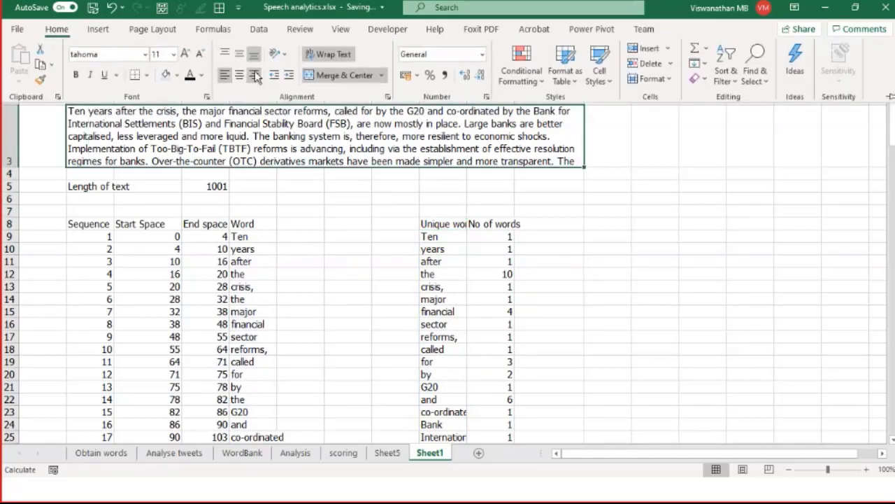
pyautogui.click(166, 75)
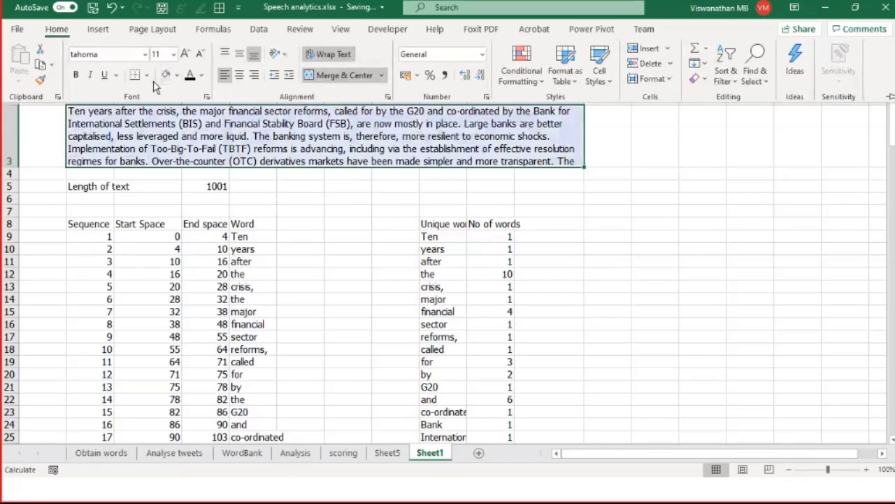